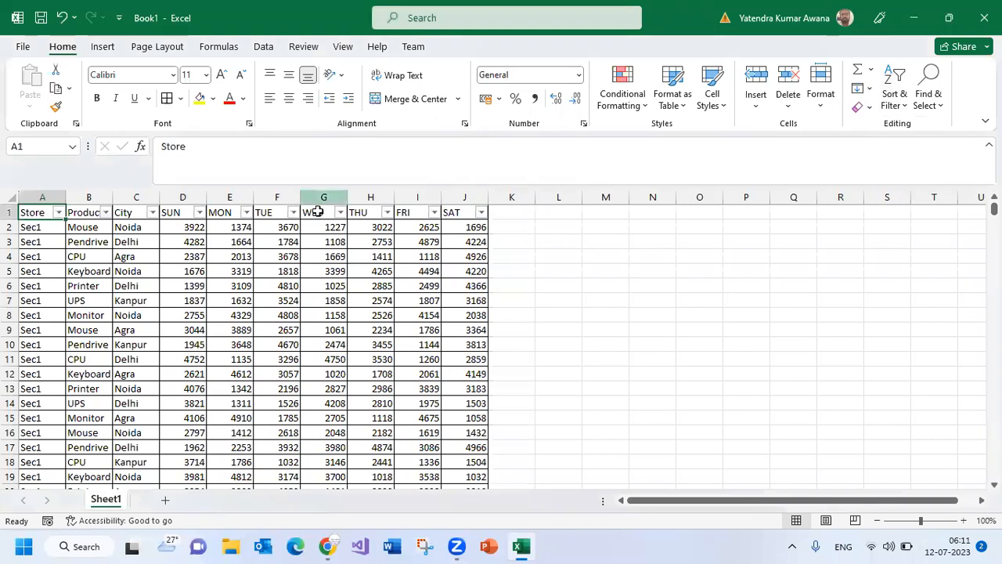
Sort the table by the Store column A to Z, and re-sort it Z to A
left_click(60, 212)
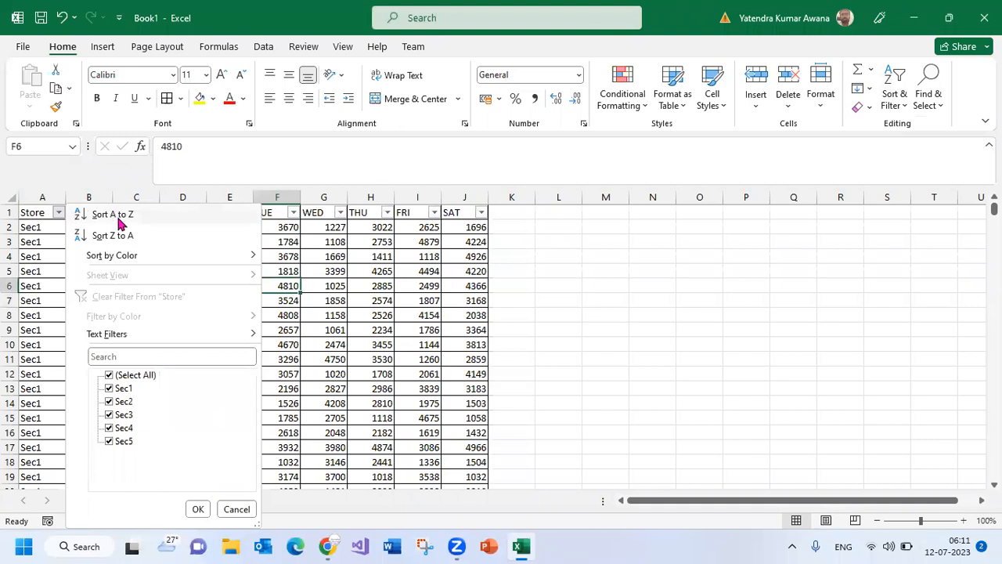
left_click(118, 216)
left_click(58, 213)
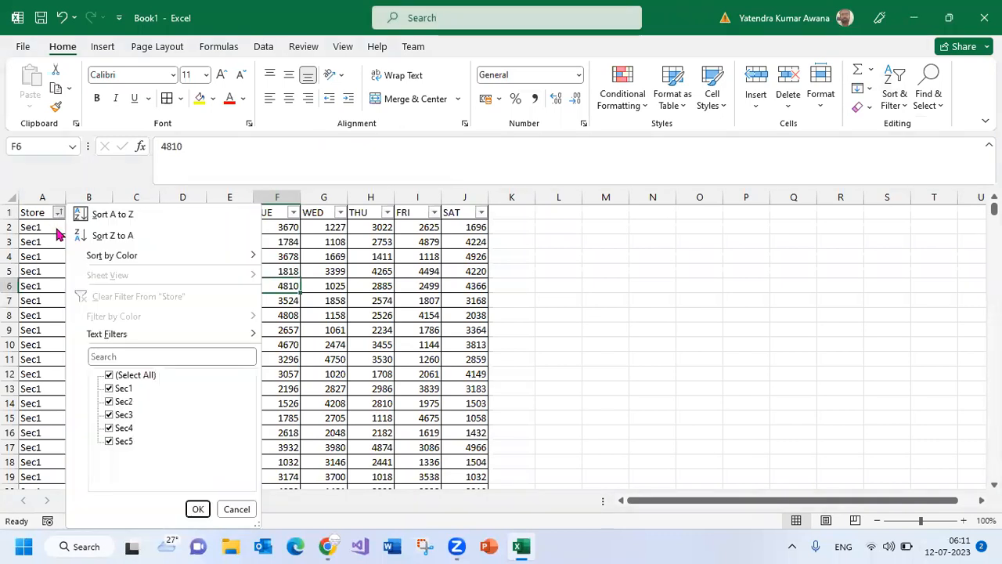
left_click(107, 236)
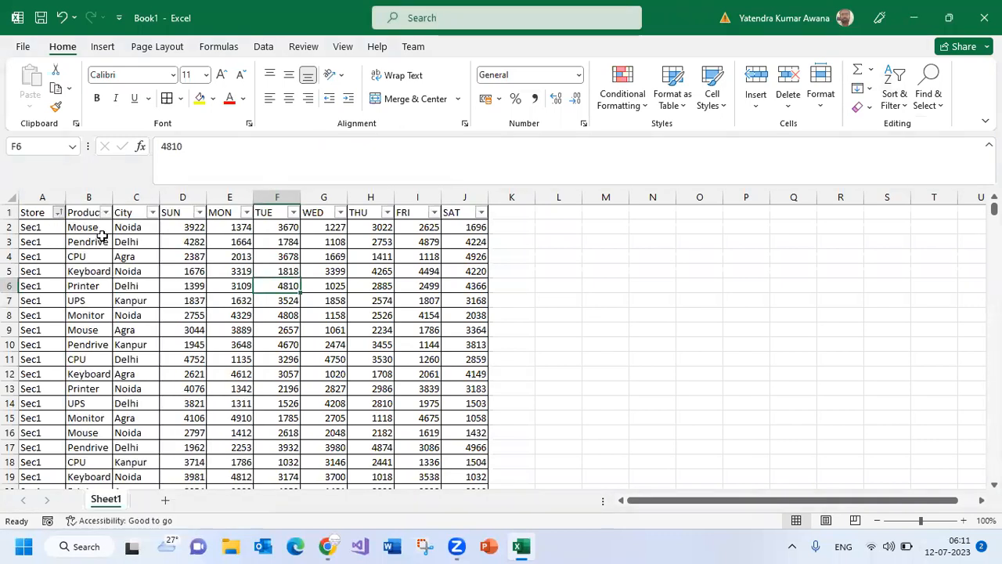
Filter the Store column to show only Sec1, look through the rows, and clear the Store filter
left_click(59, 212)
left_click(108, 377)
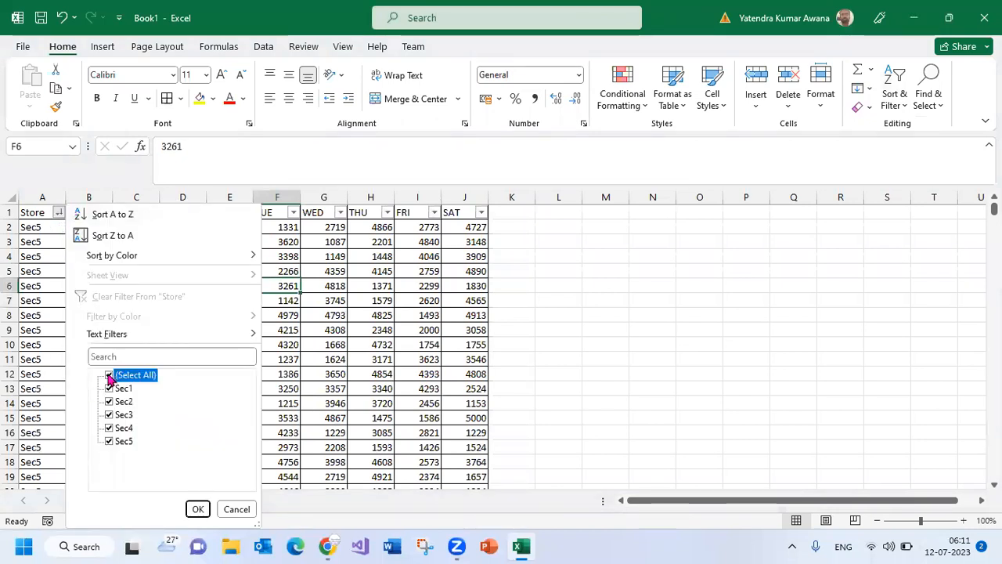
left_click(116, 389)
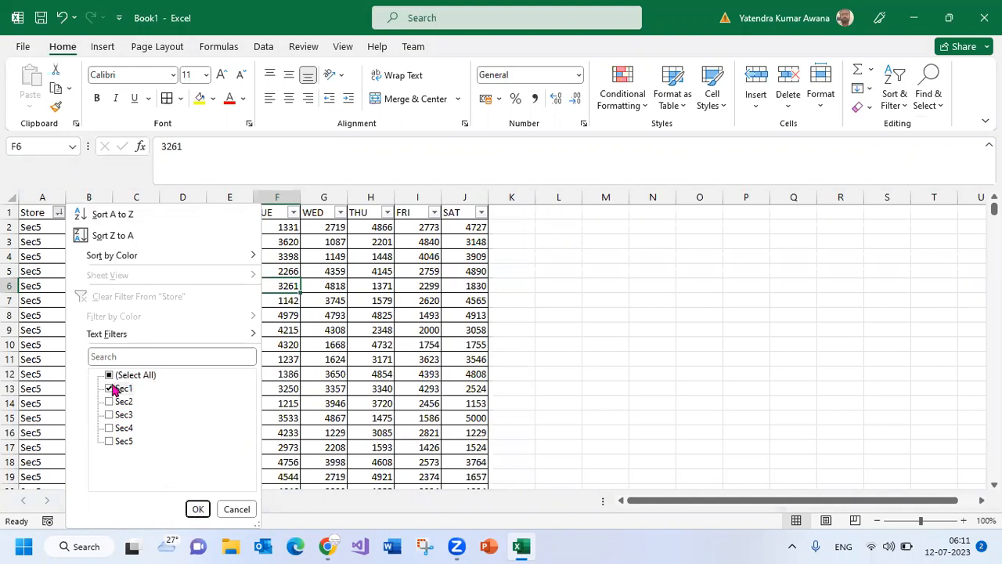
left_click(199, 508)
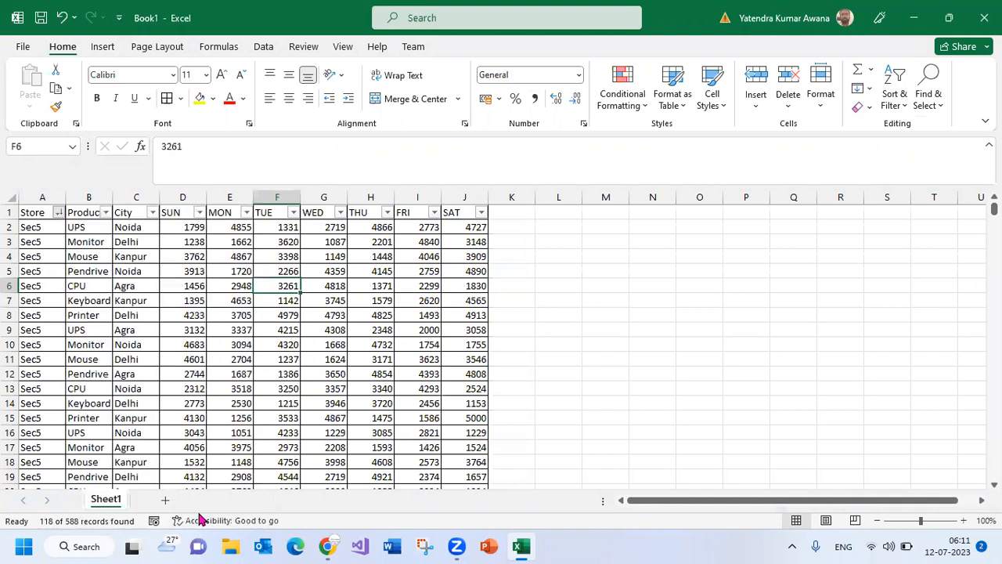
scroll(91, 358, "down", 4)
scroll(91, 358, "up", 4)
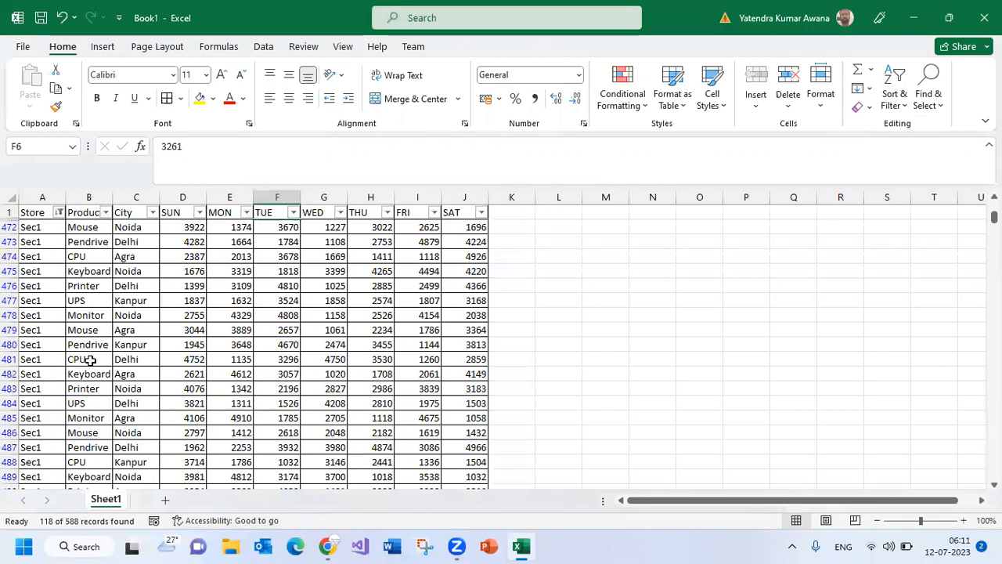
left_click(59, 212)
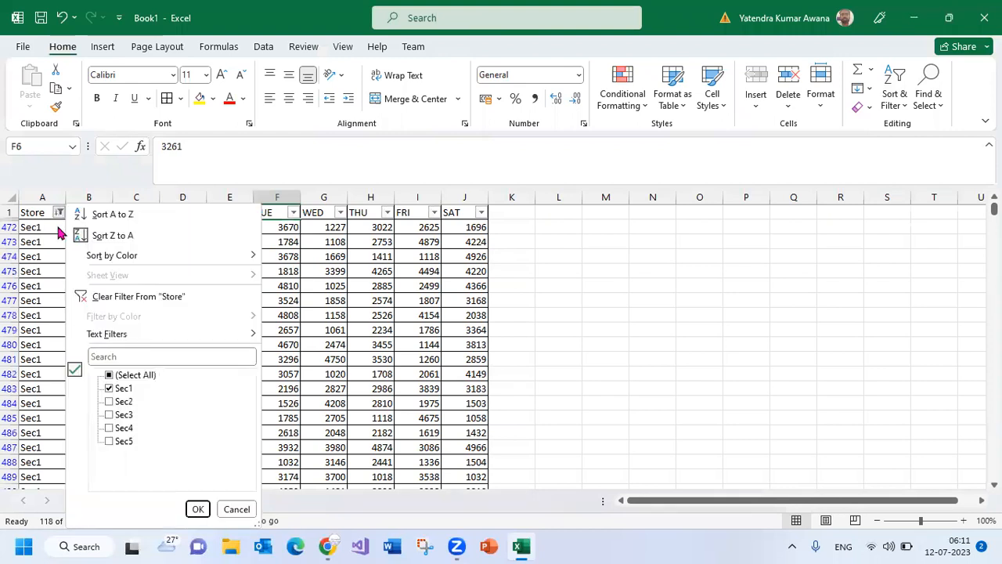
left_click(141, 294)
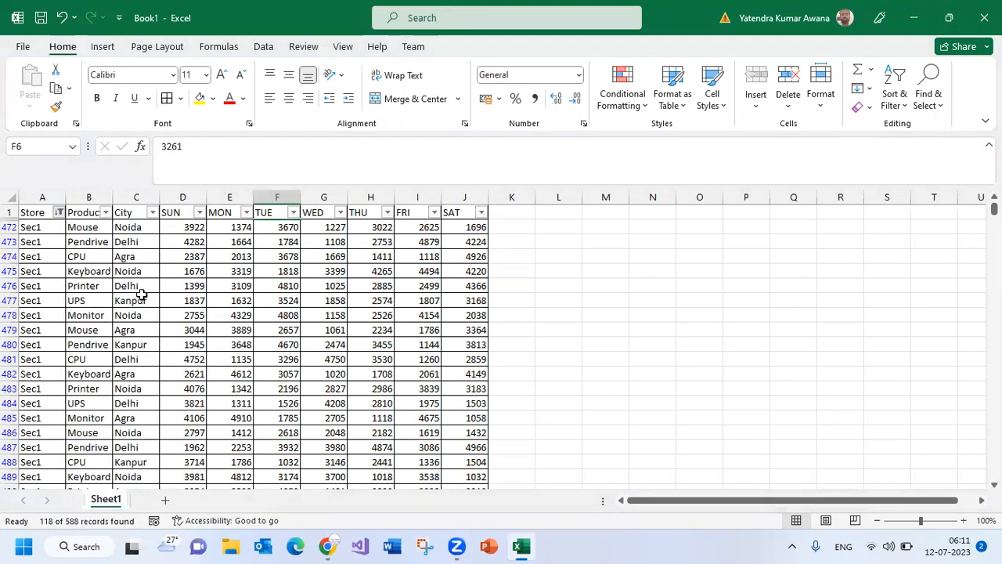
Sort the table by Product from Z to A and by City from A to Z
left_click(104, 212)
left_click(145, 235)
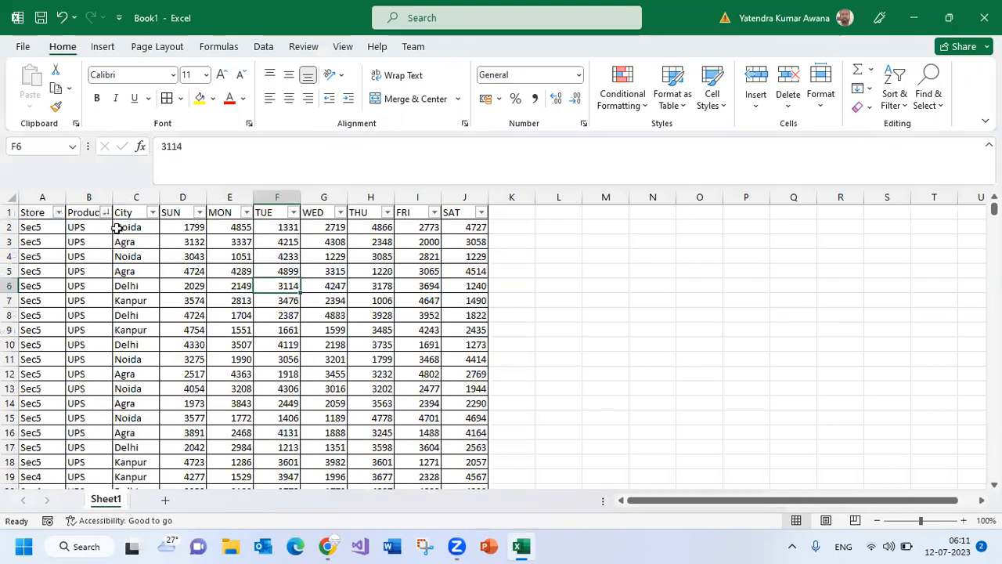
left_click(153, 213)
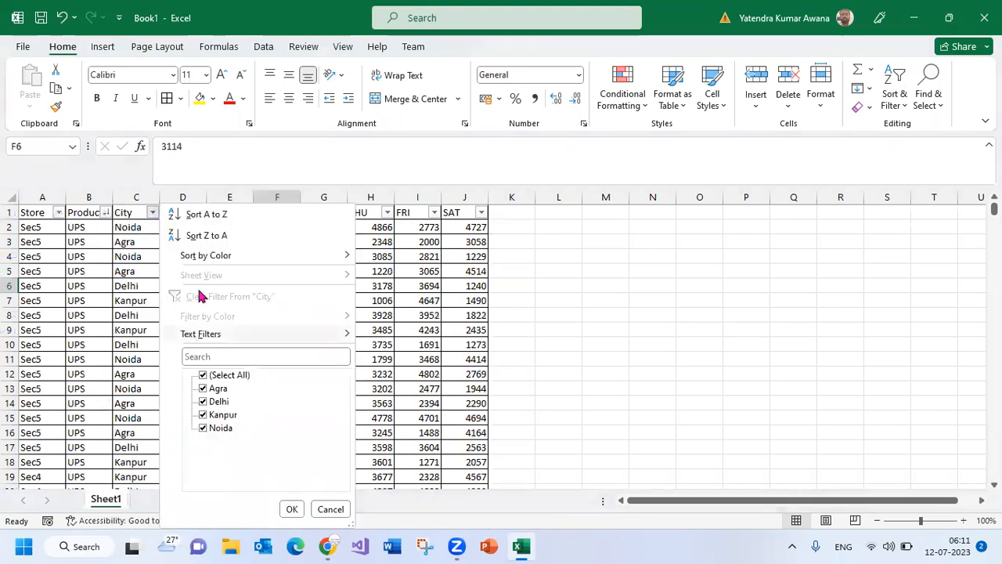
left_click(202, 216)
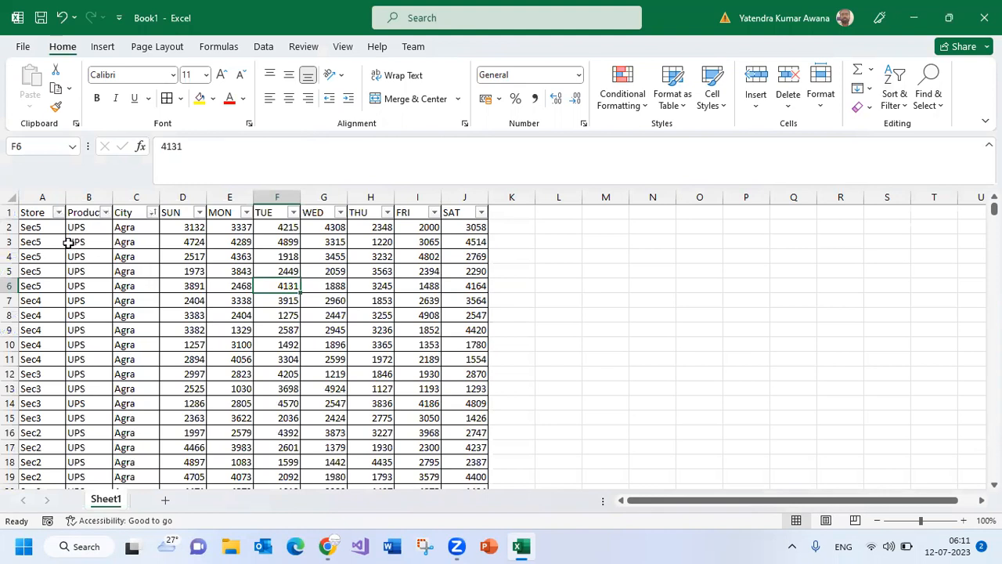
Filter the Store column to show only the Sec2 rows
left_click(58, 212)
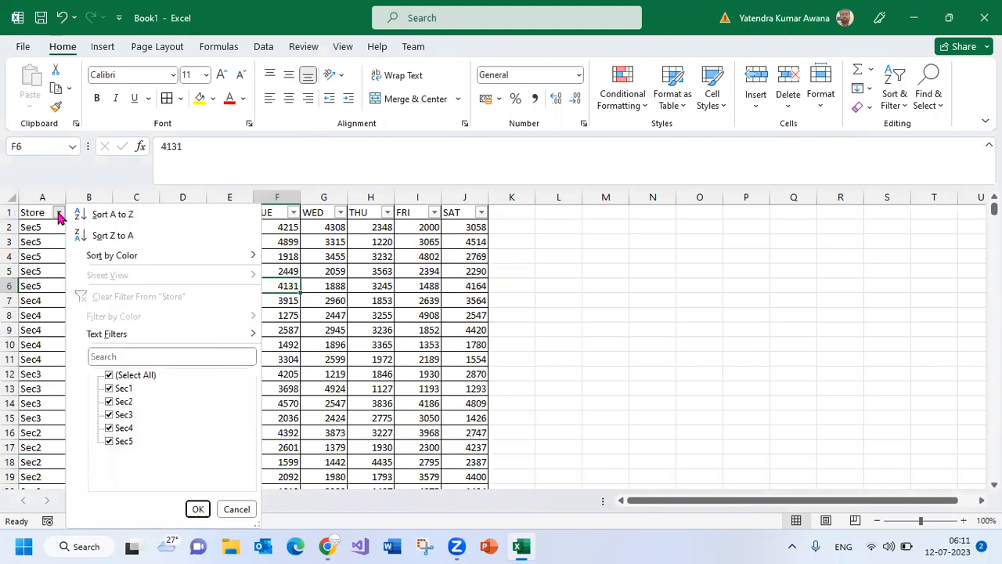
left_click(112, 376)
left_click(109, 401)
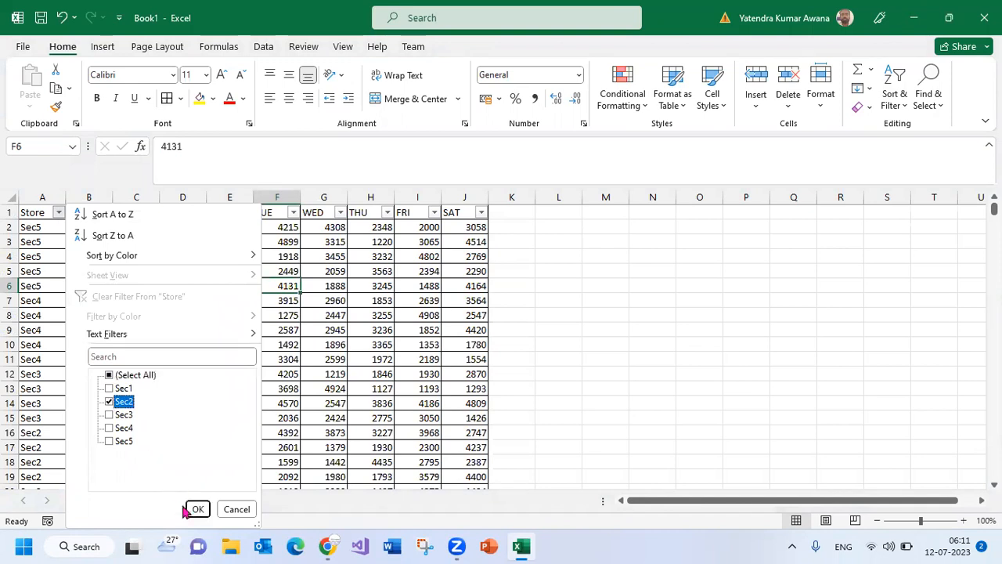
left_click(198, 513)
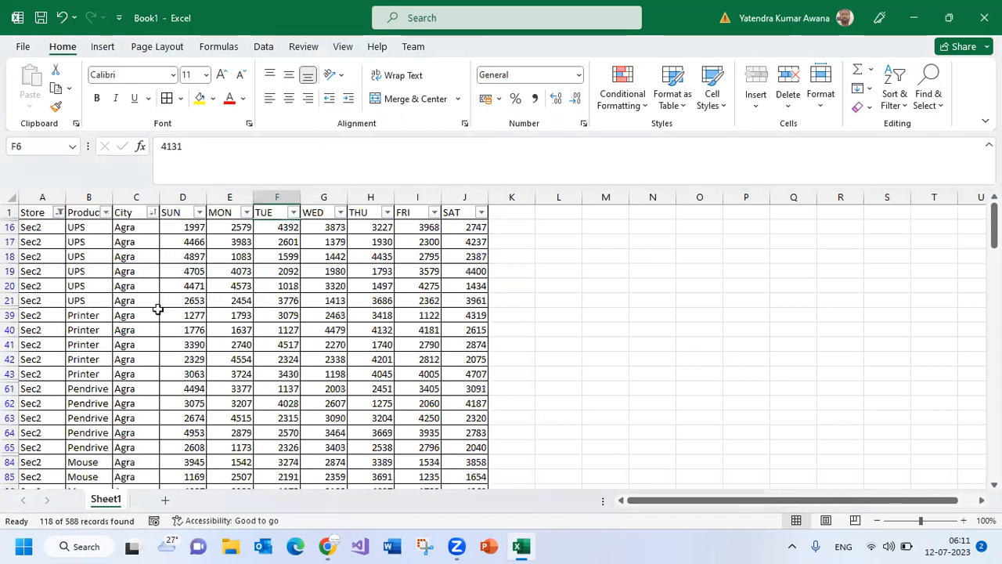
Filter the Product column to show only CPU and Keyboard
left_click(105, 212)
left_click(156, 375)
left_click(157, 388)
left_click(156, 401)
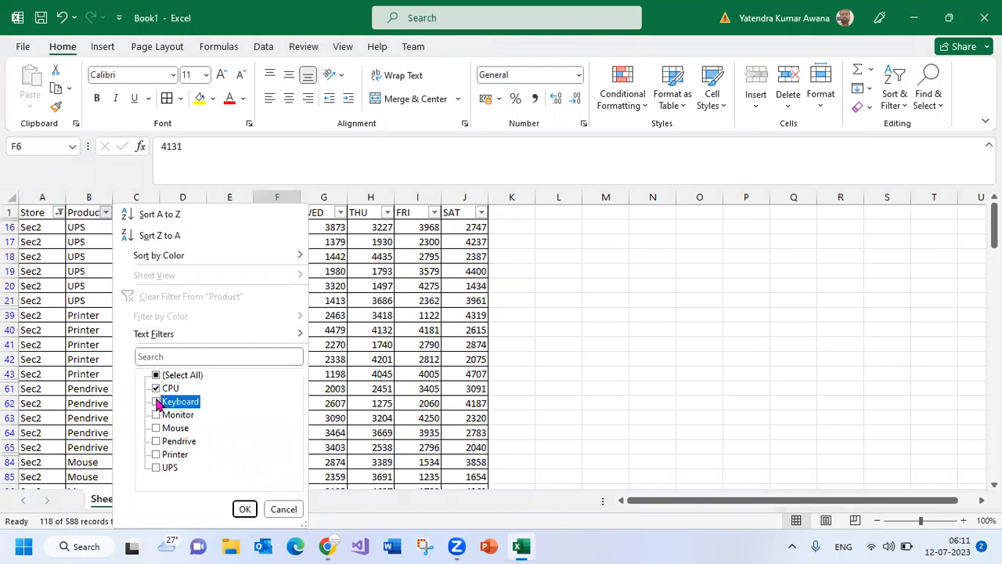
left_click(244, 509)
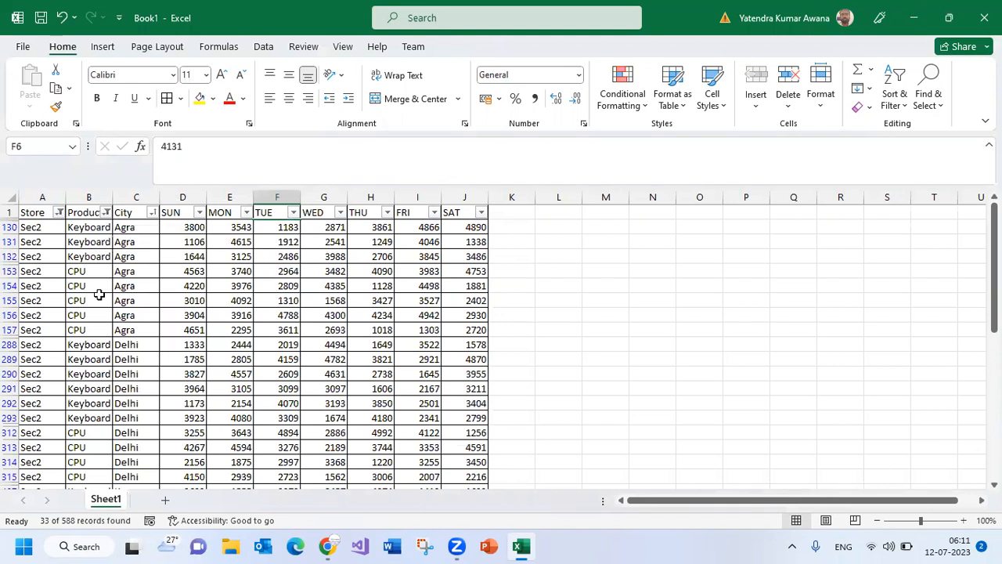
Filter the City column to show only Noida
left_click(152, 212)
left_click(203, 375)
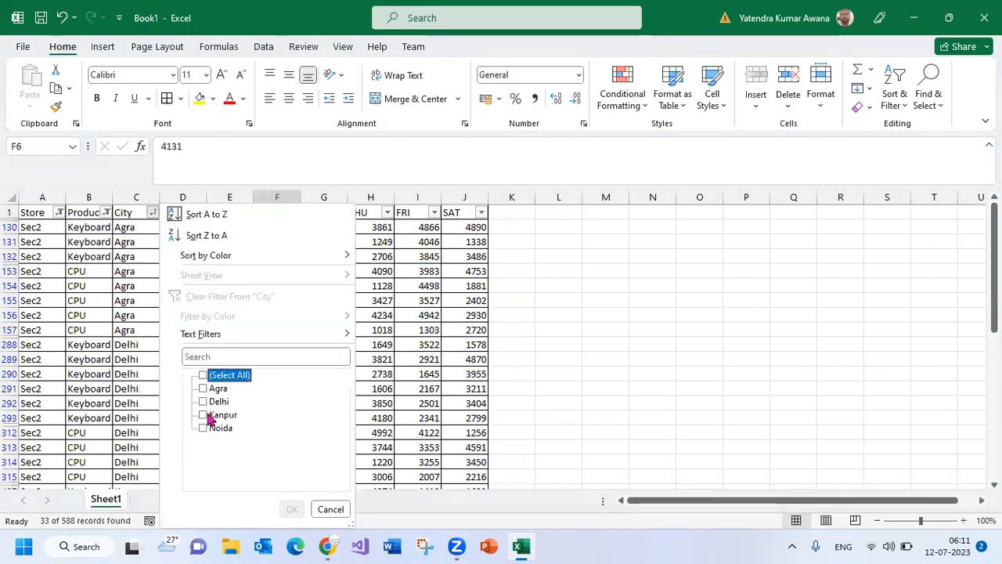
left_click(203, 429)
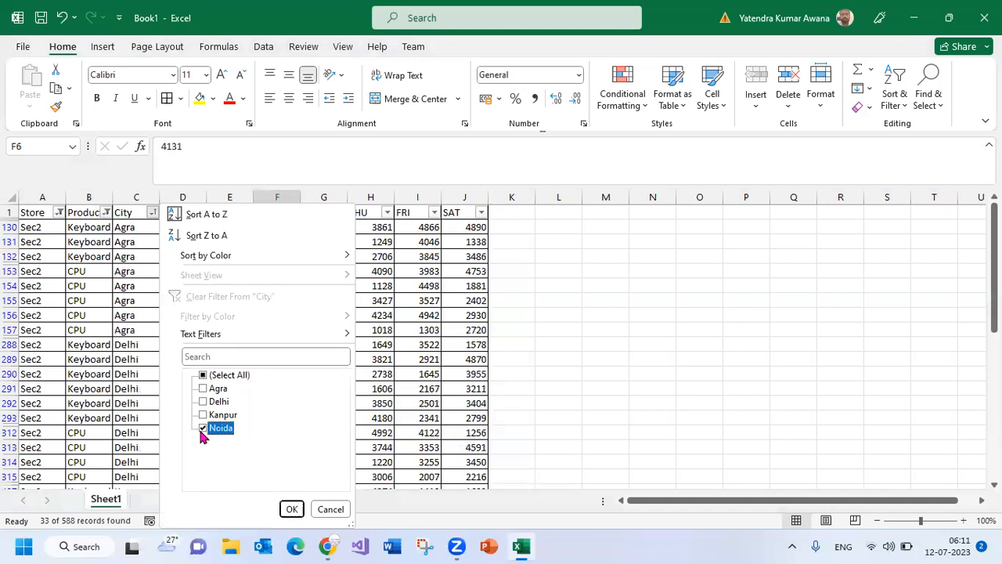
left_click(291, 509)
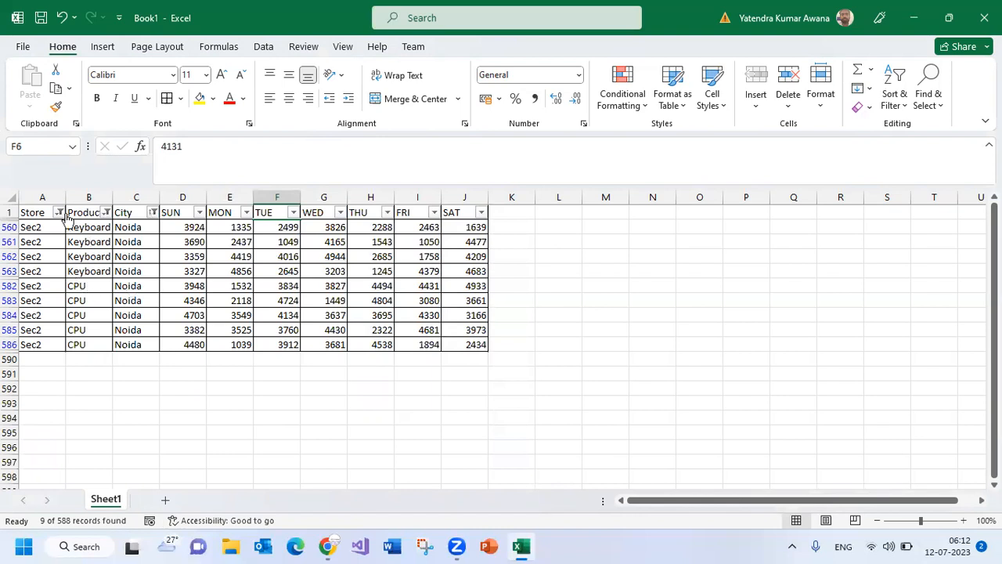
Clear all filters from the table and filter the Store column to show only Sec1
left_click(897, 104)
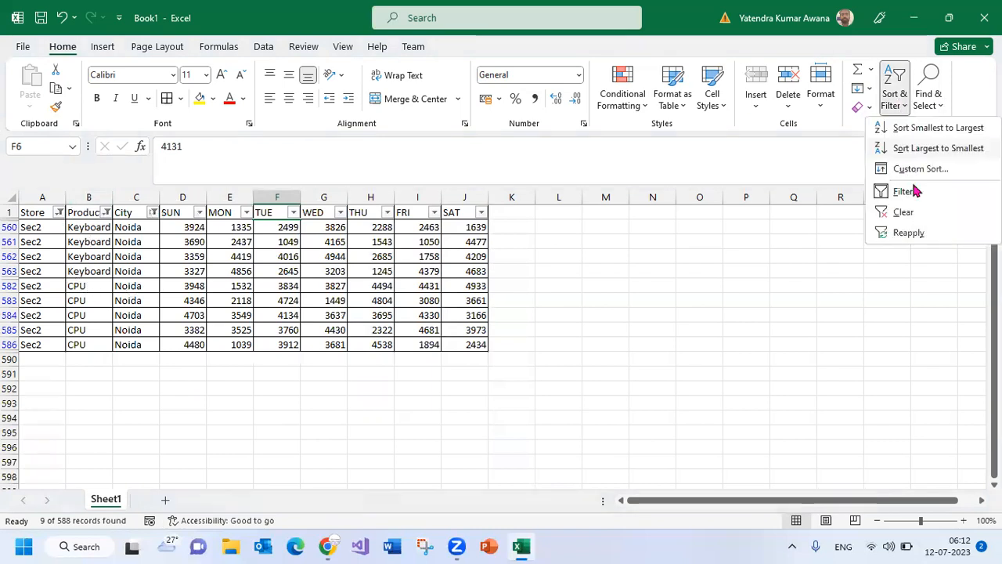
left_click(903, 213)
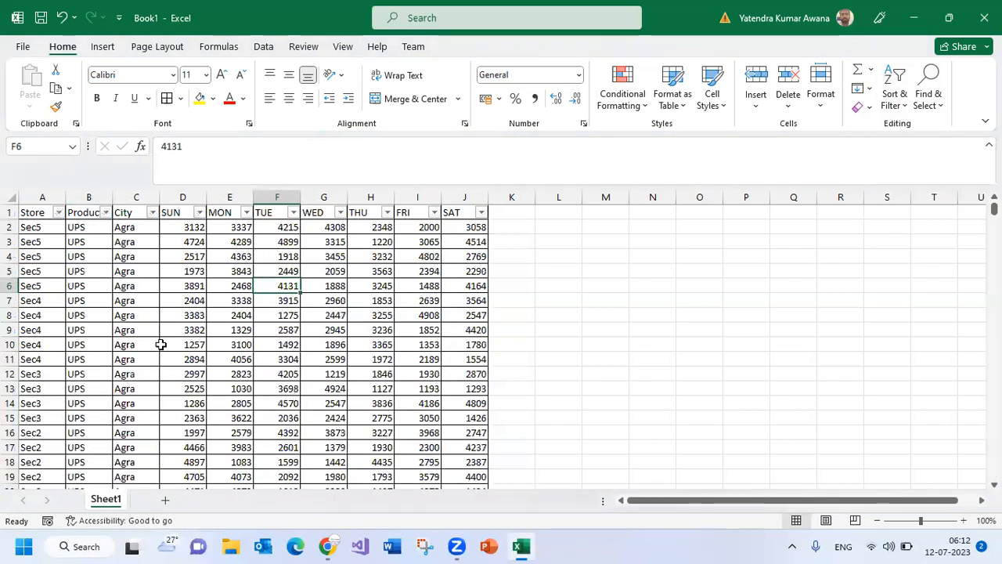
left_click(58, 213)
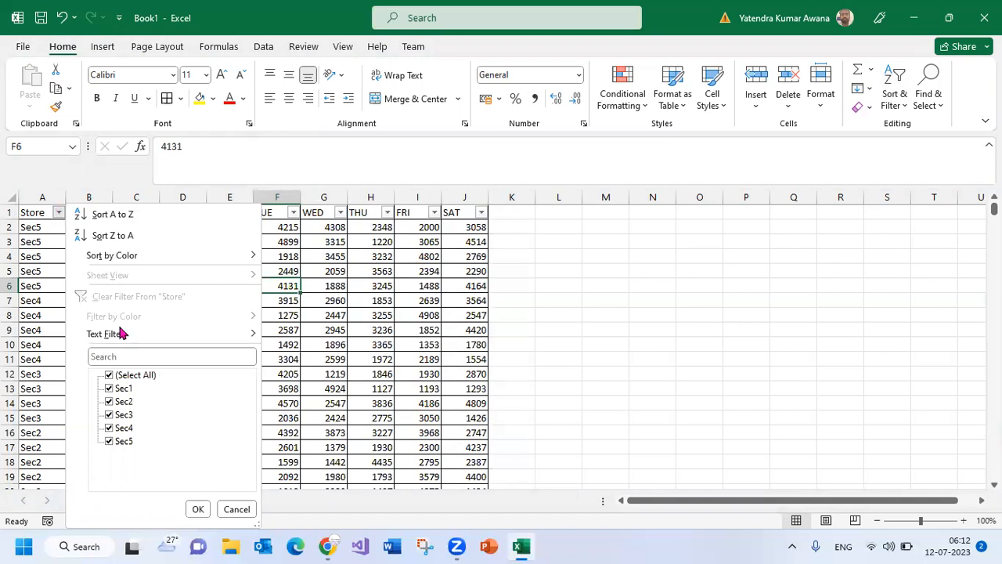
left_click(109, 376)
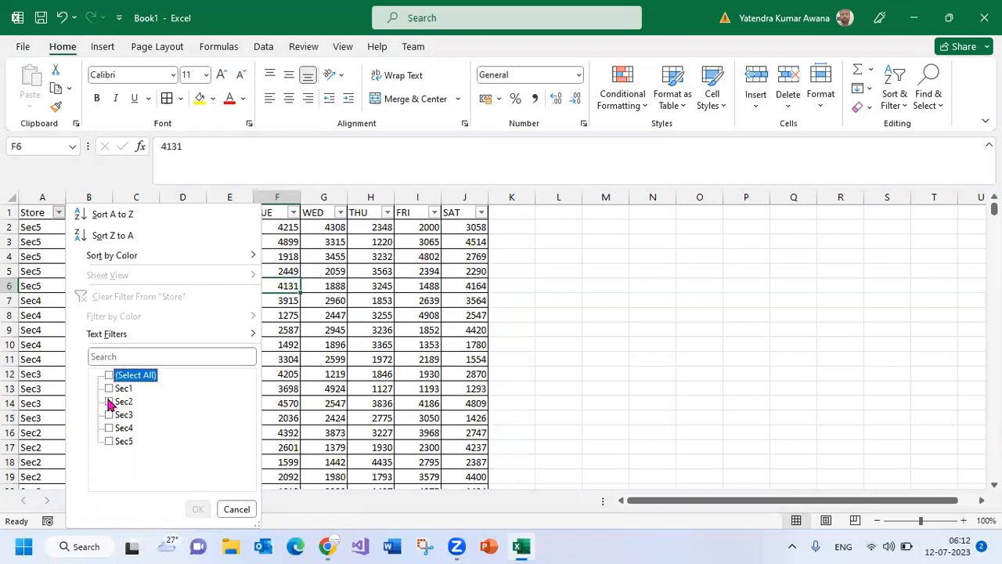
left_click(109, 389)
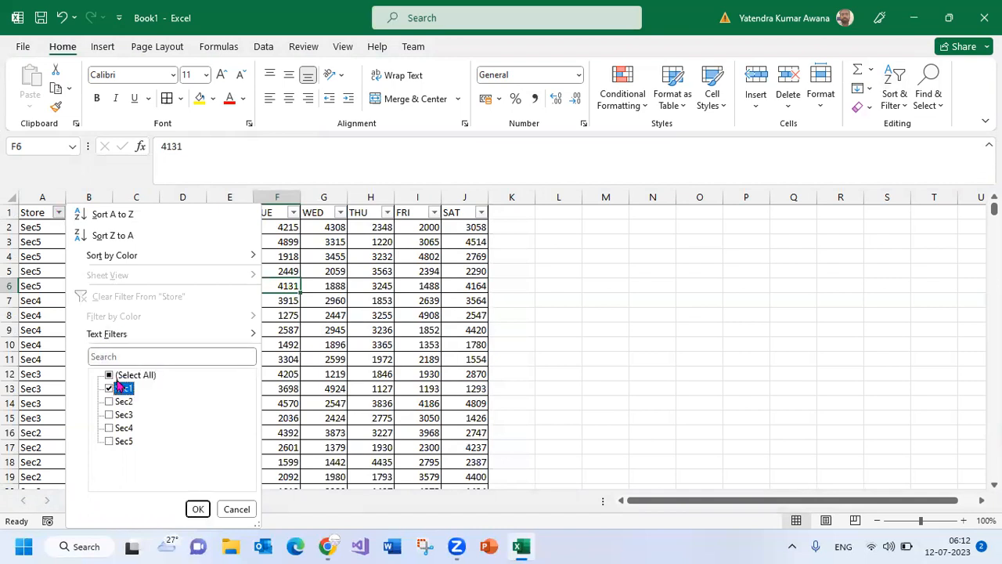
left_click(198, 509)
Copy the whole filtered Sec1 table, including headers, and paste it into a new worksheet
left_click(229, 359)
key("ctrl+a")
key("ctrl+c")
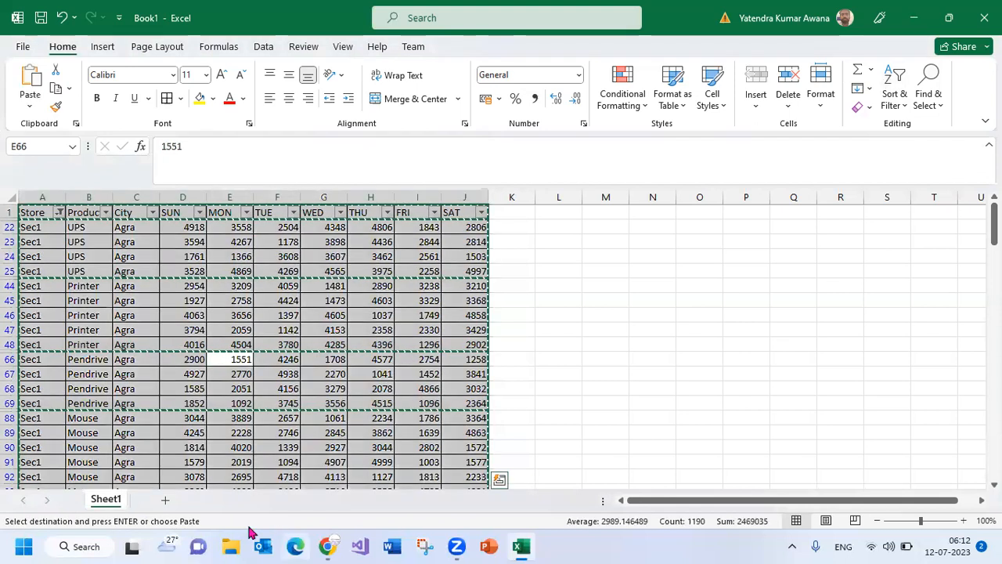
left_click(164, 499)
key("ctrl+v")
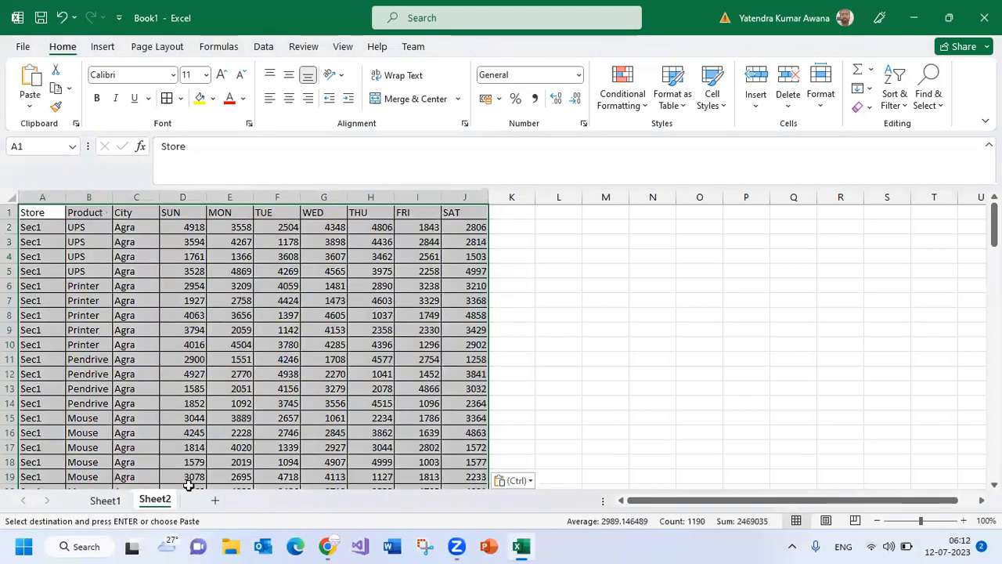
Rename the new worksheet holding the Sec1 data as sec1
double_click(147, 500)
type("Sec1")
key("Return")
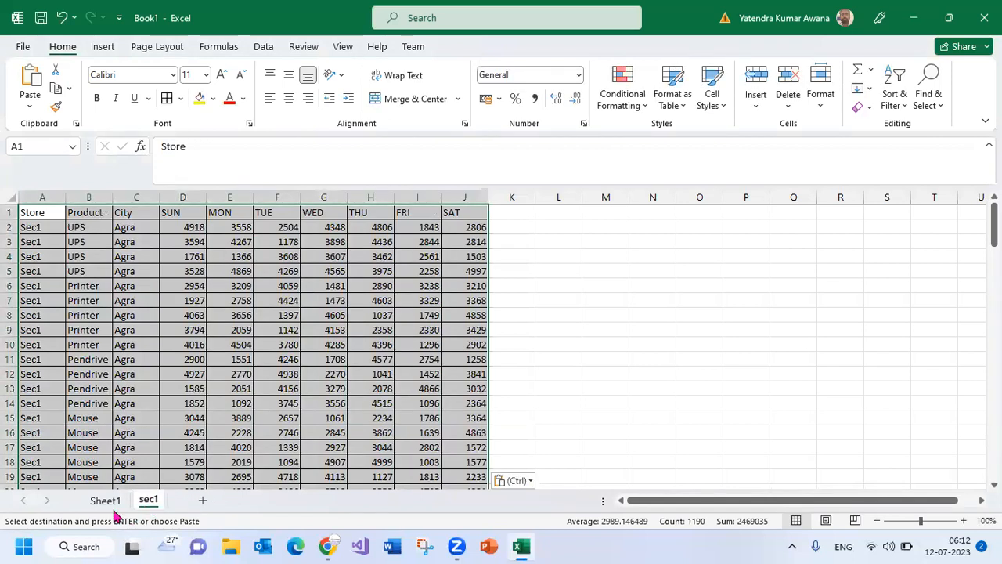
Return to Sheet1 and change the Store filter from Sec1 to show only Sec2
left_click(105, 500)
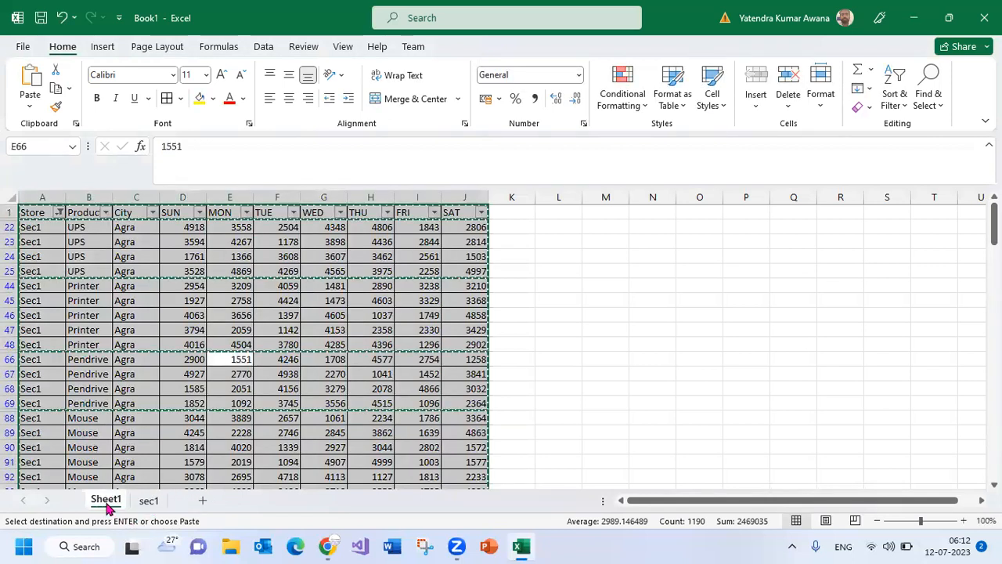
left_click(58, 212)
left_click(108, 389)
left_click(109, 401)
left_click(198, 510)
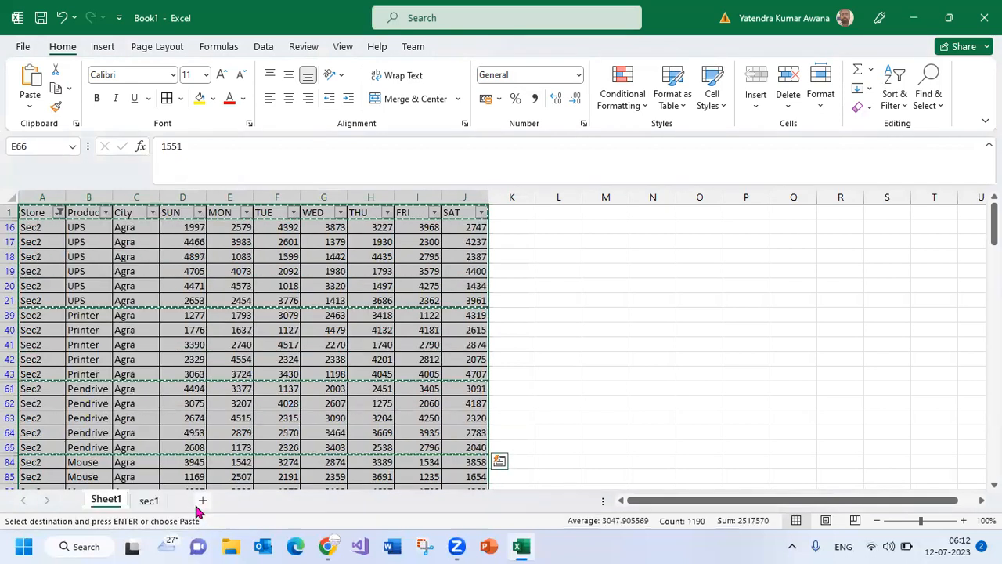
Copy the whole filtered Sec2 table, including headers, into another new worksheet
left_click(187, 345)
key("ctrl+a")
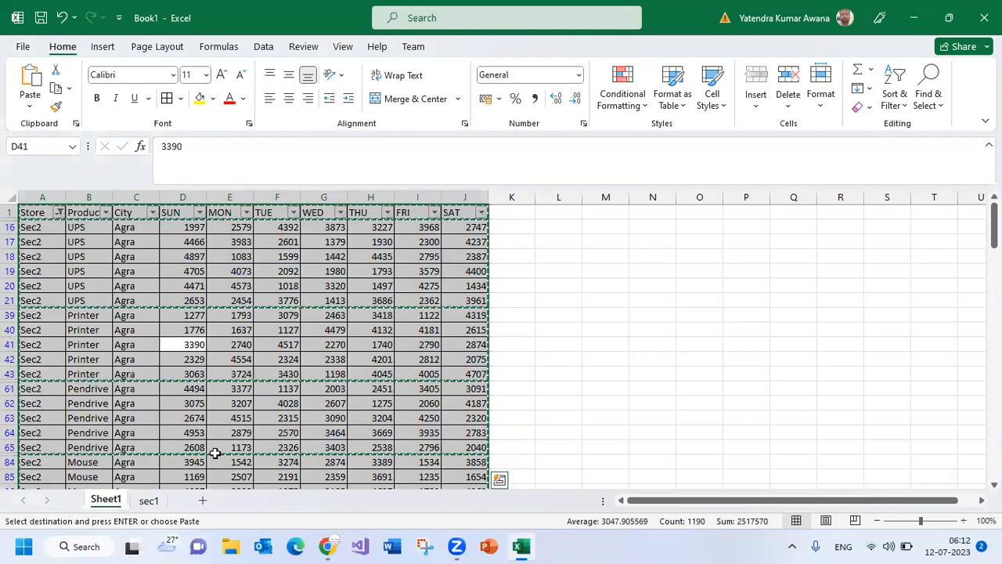
left_click(204, 502)
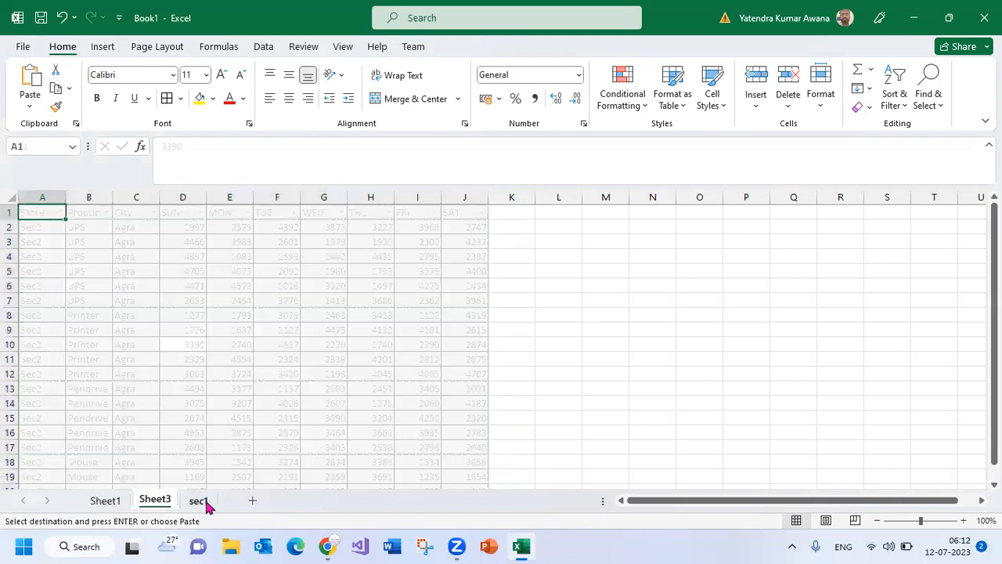
Rename the new worksheet holding the Sec2 data as sec2
double_click(147, 498)
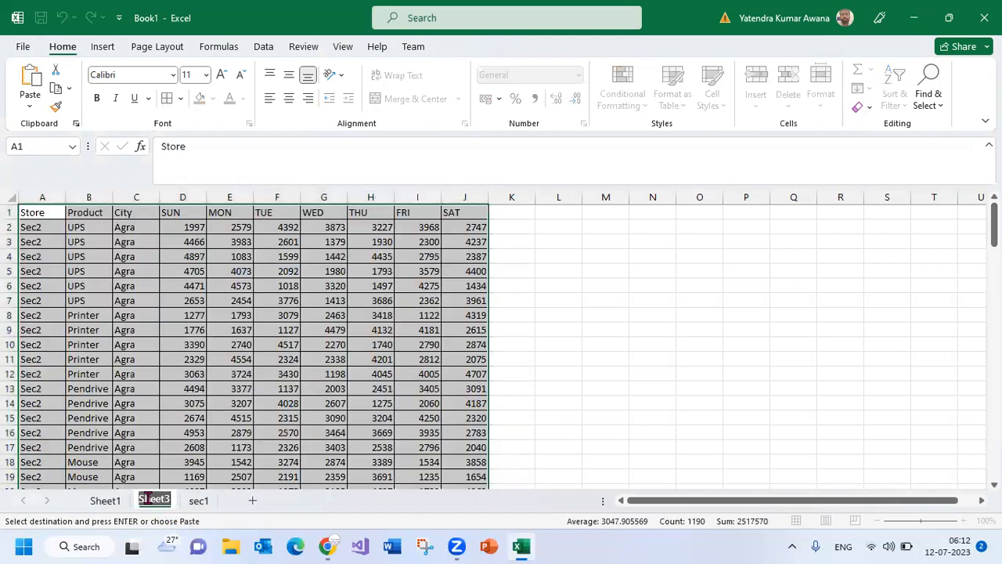
type("sec")
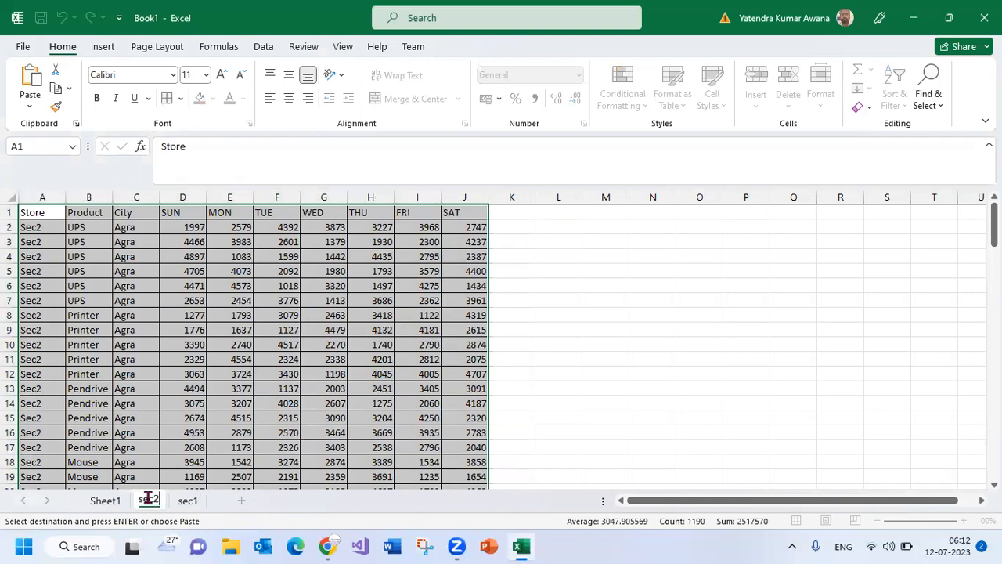
type("2")
key("Return")
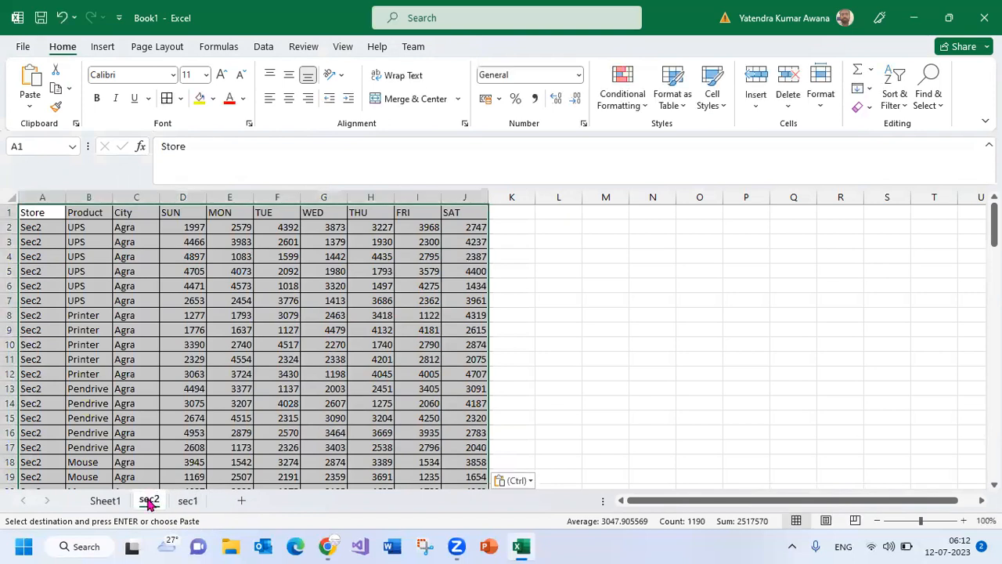
Return to Sheet1 and clear the Sec2 filter so the table shows all store sections
left_click(104, 501)
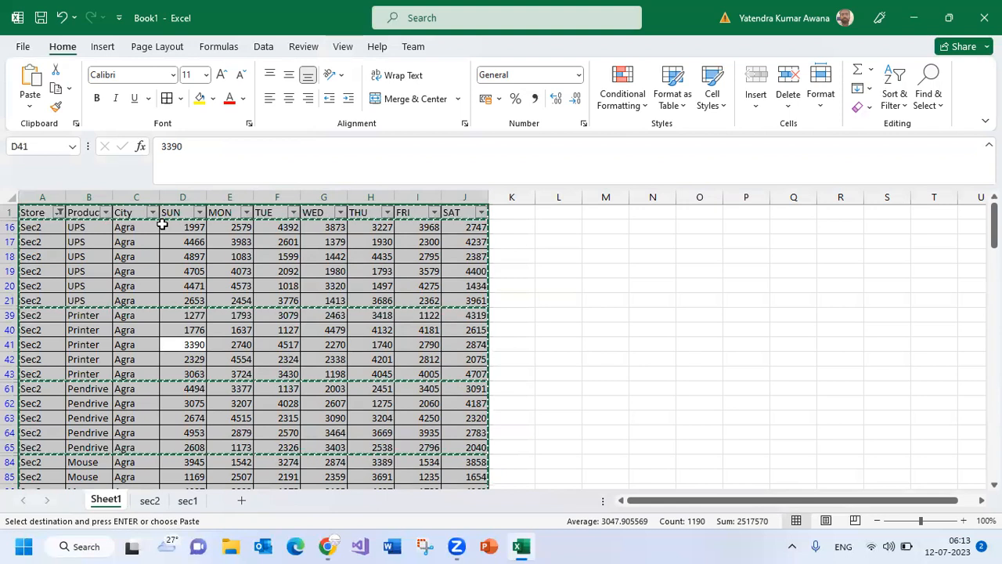
left_click(895, 94)
left_click(903, 213)
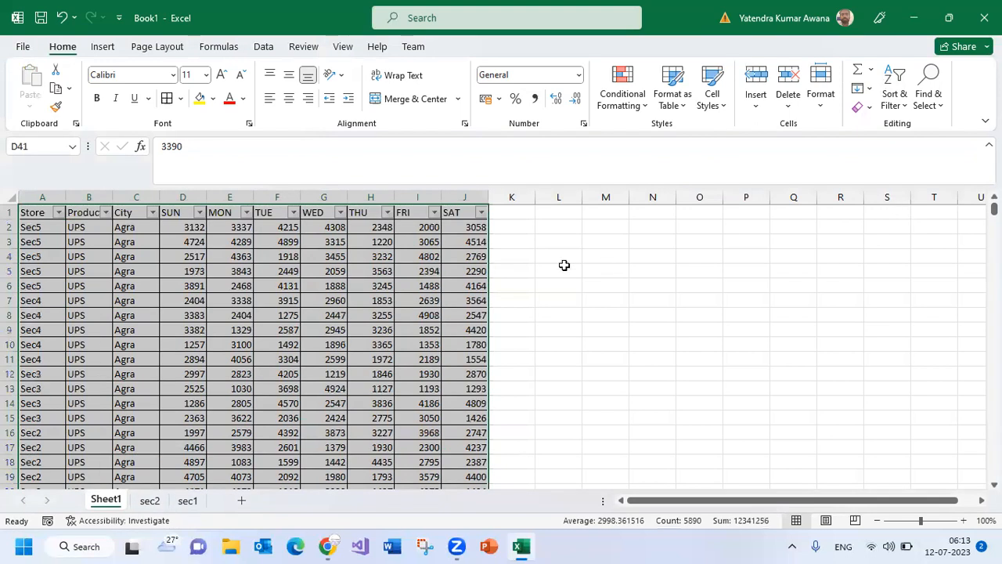
left_click(385, 270)
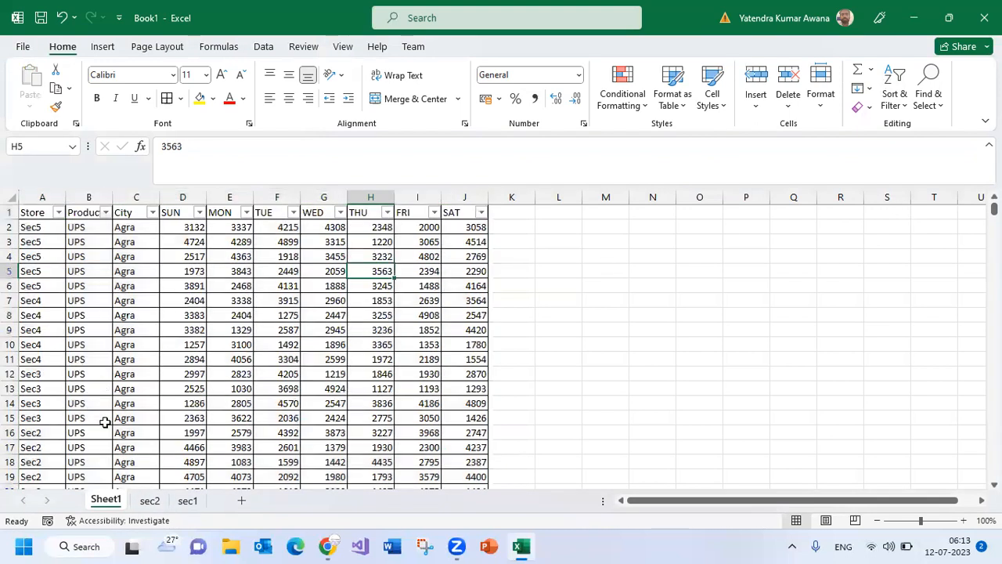
Rename Sheet1, which holds the complete store table, as Main Sheet
left_click(149, 500)
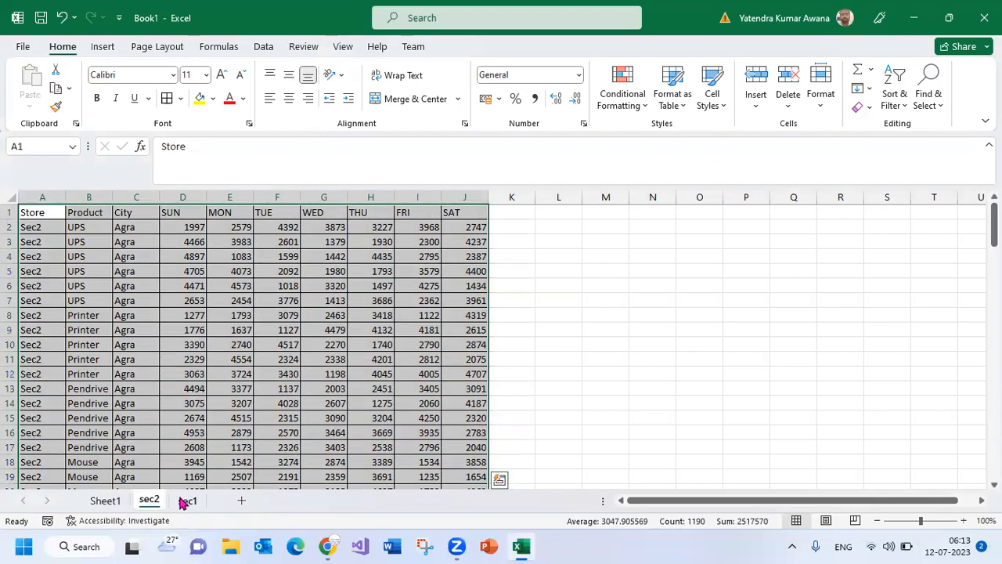
left_click(186, 500)
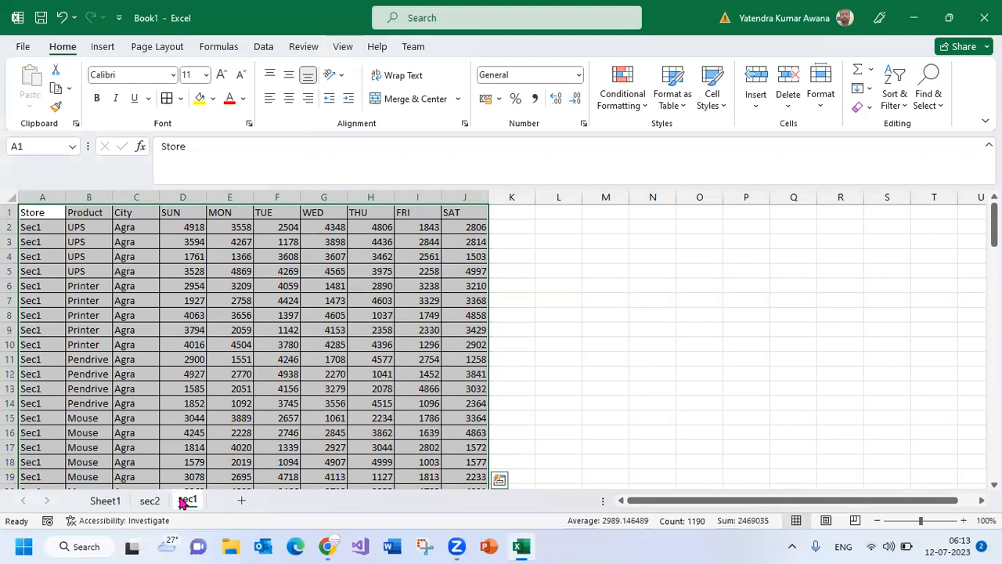
left_click(105, 500)
type("Main")
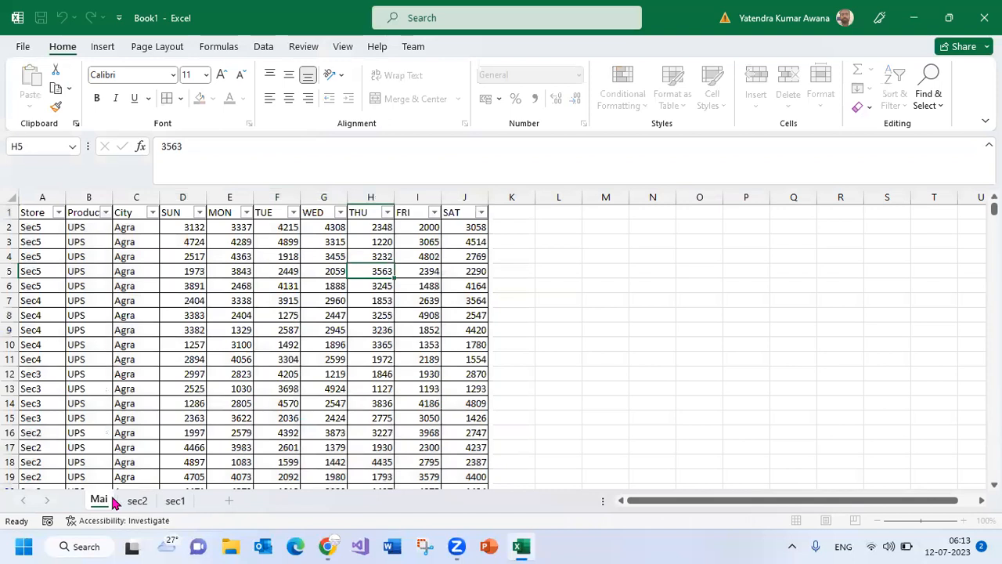
type(" Sheet")
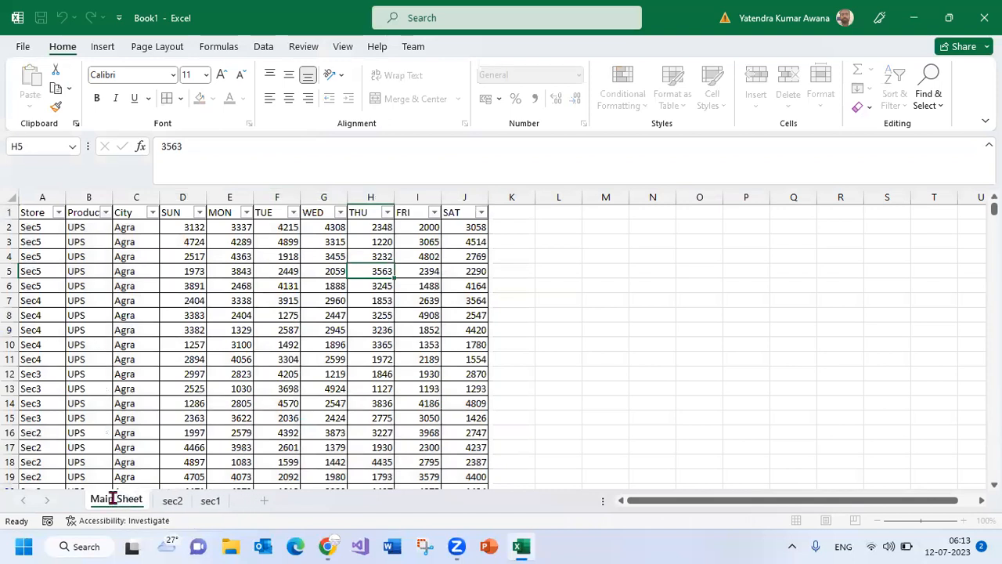
key("Return")
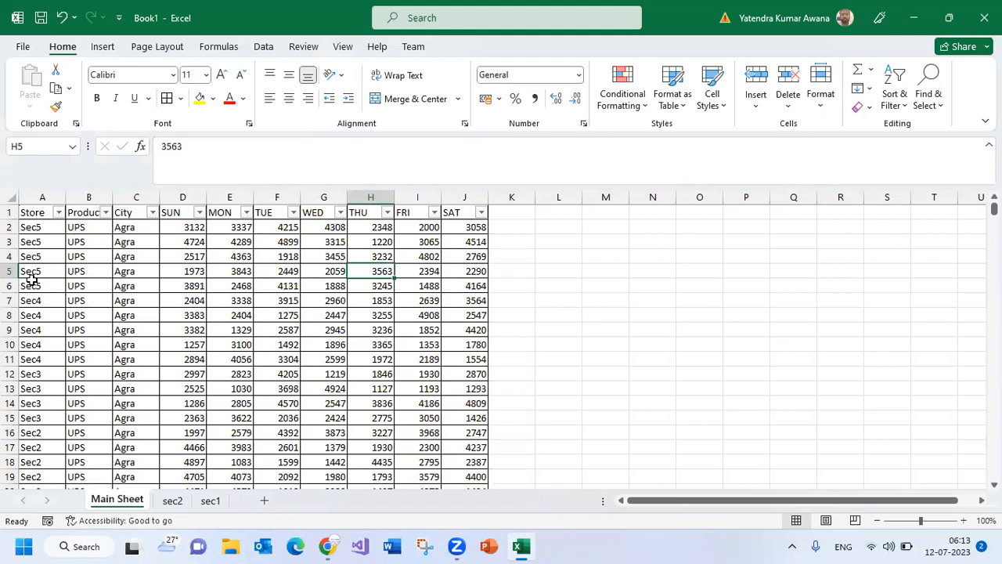
Compare the Store entries on Main Sheet with the data in the sec2 and sec1 worksheets
left_click_drag(31, 241, 49, 447)
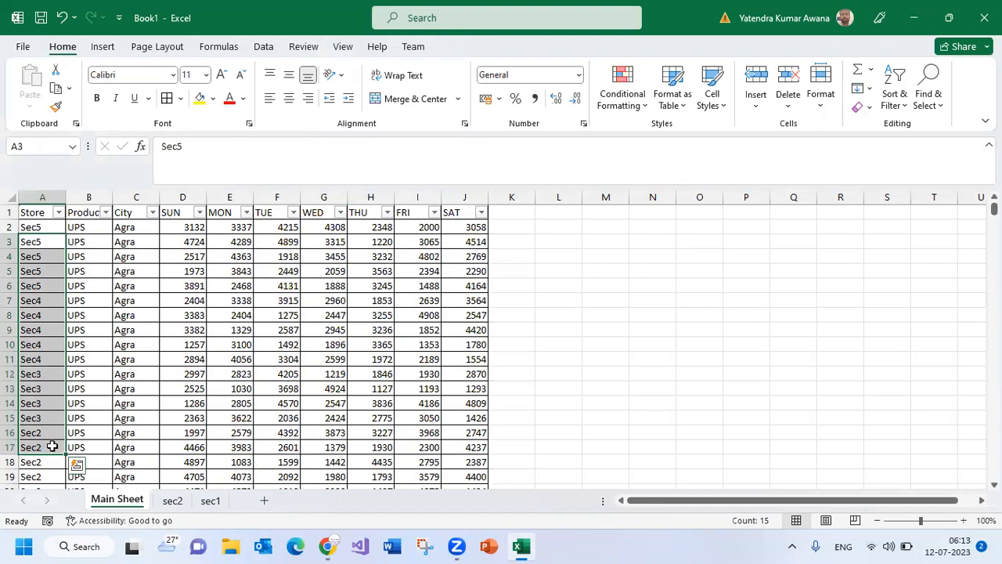
left_click_drag(36, 227, 52, 288)
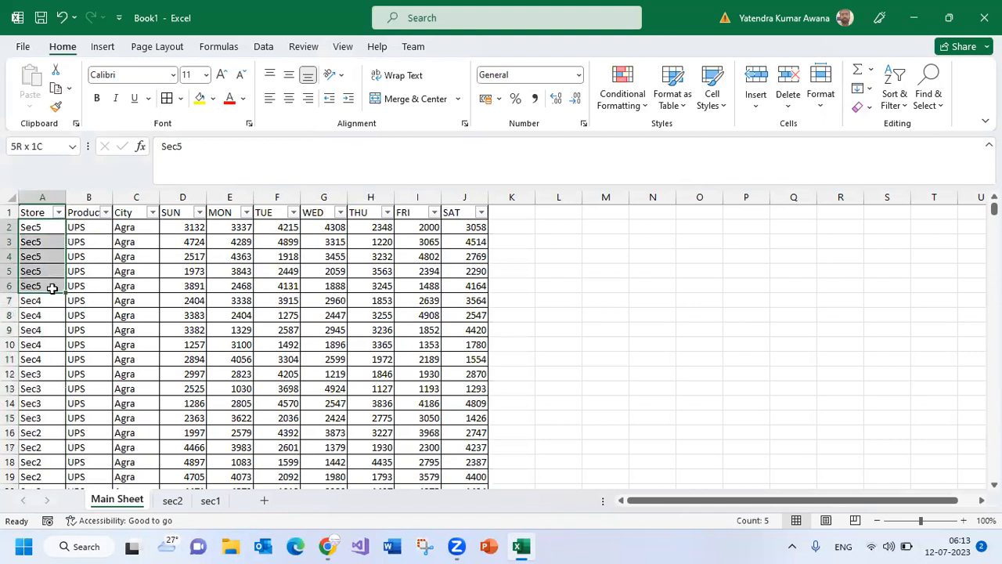
left_click(173, 501)
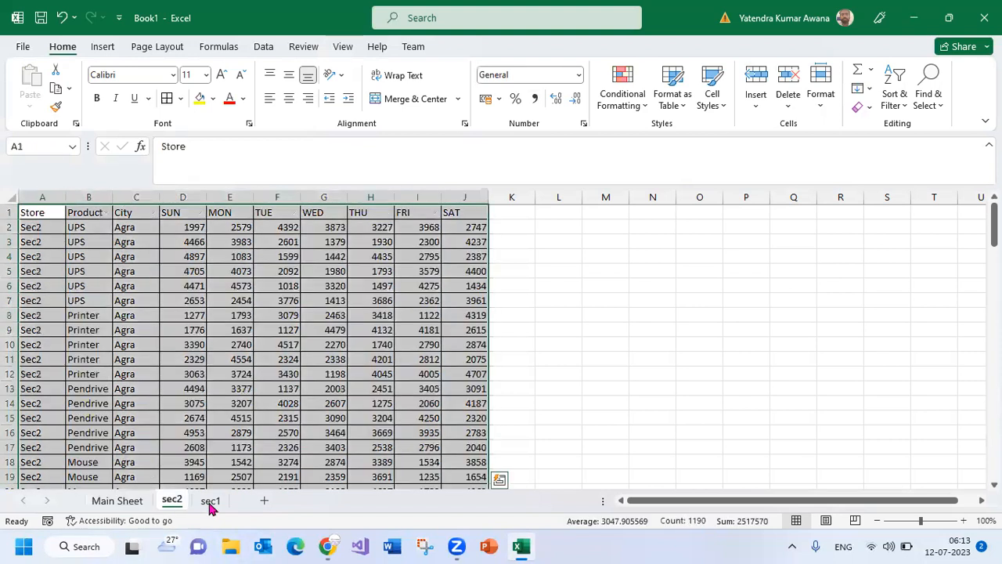
left_click(209, 502)
left_click(179, 505)
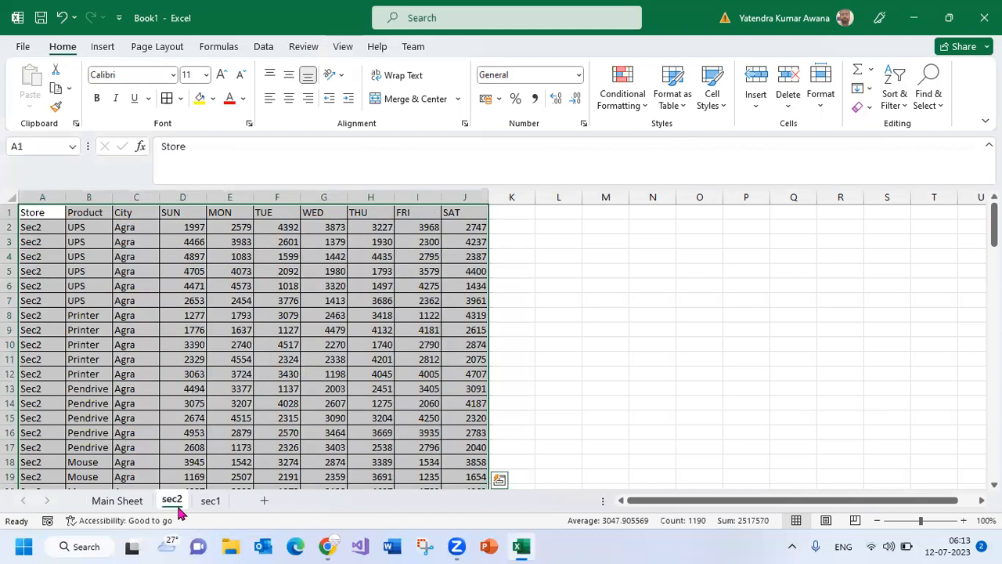
left_click(234, 444)
left_click(93, 501)
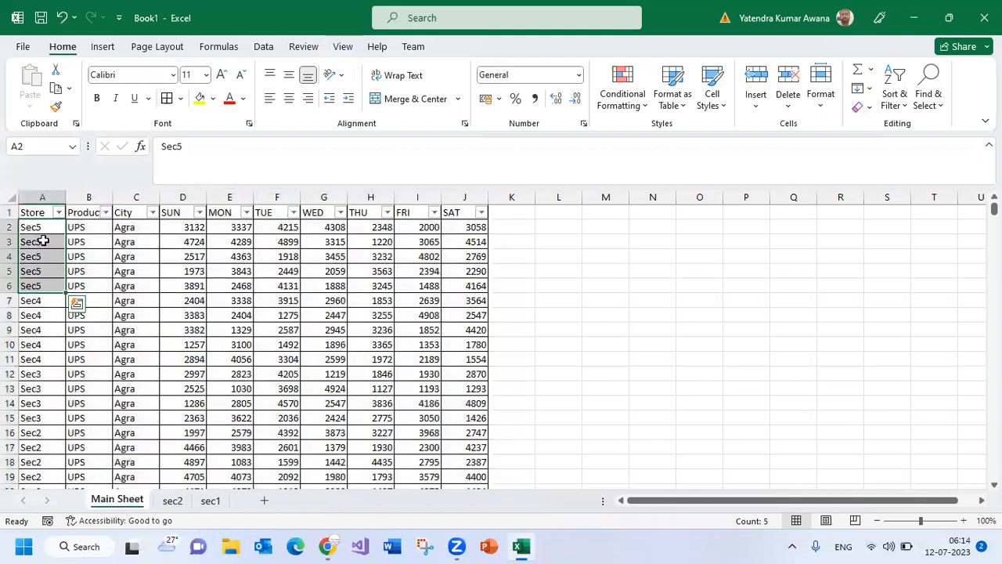
left_click(41, 256)
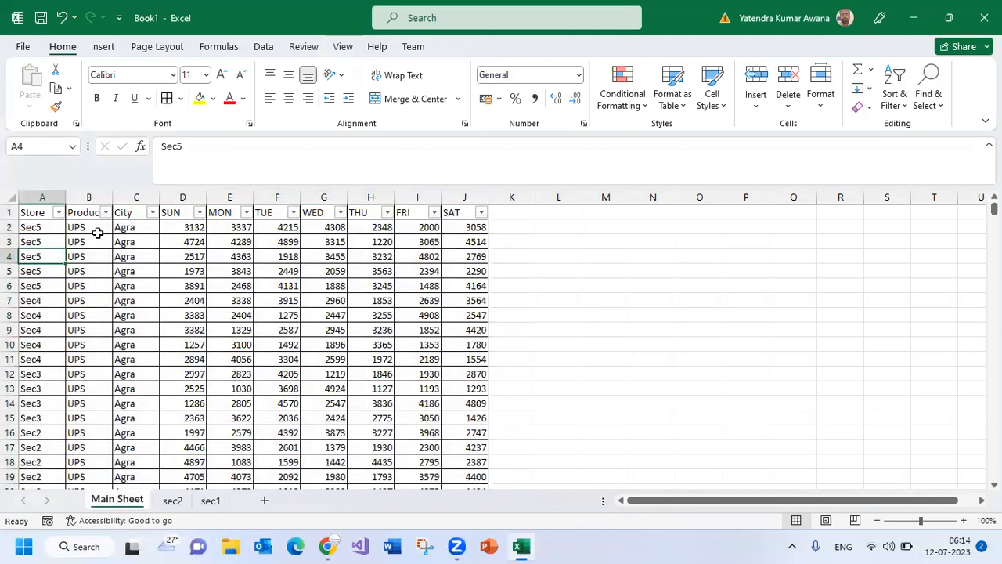
left_click(172, 501)
left_click(208, 501)
left_click(173, 500)
left_click(209, 501)
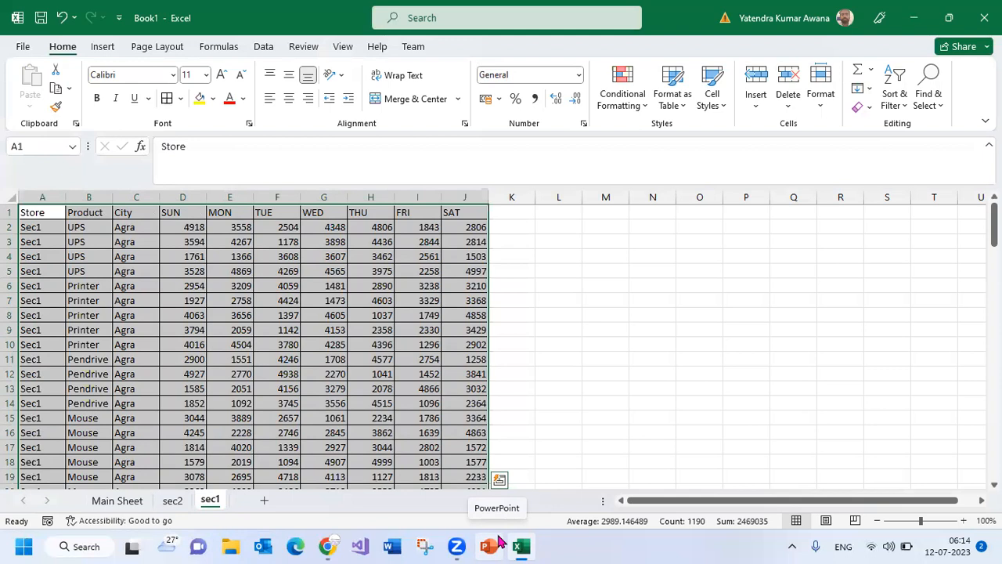
left_click(141, 329)
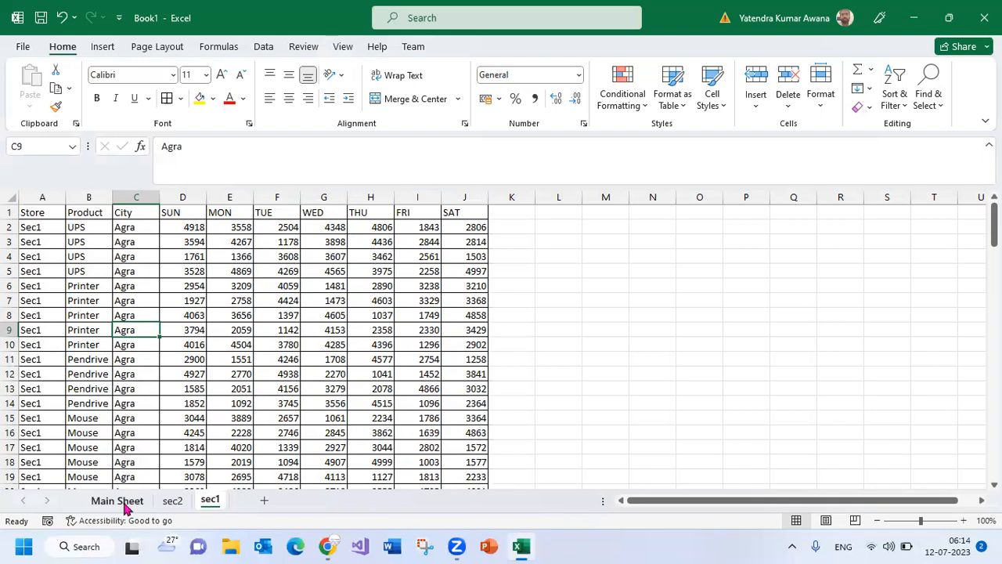
left_click(174, 503)
left_click(205, 501)
left_click(170, 501)
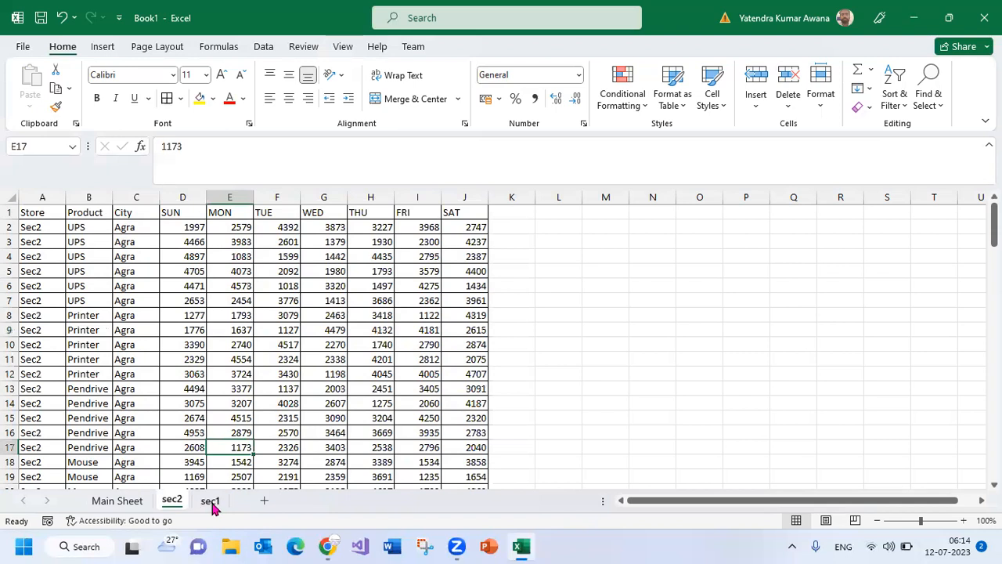
left_click(210, 502)
left_click(125, 501)
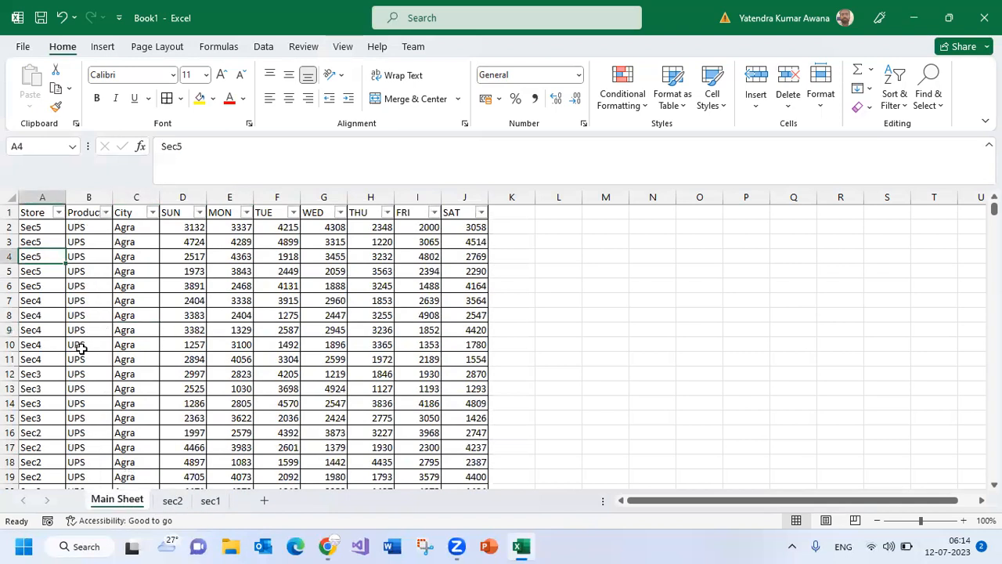
Delete the sec2 and sec1 worksheets permanently, keeping only Main Sheet
right_click(172, 501)
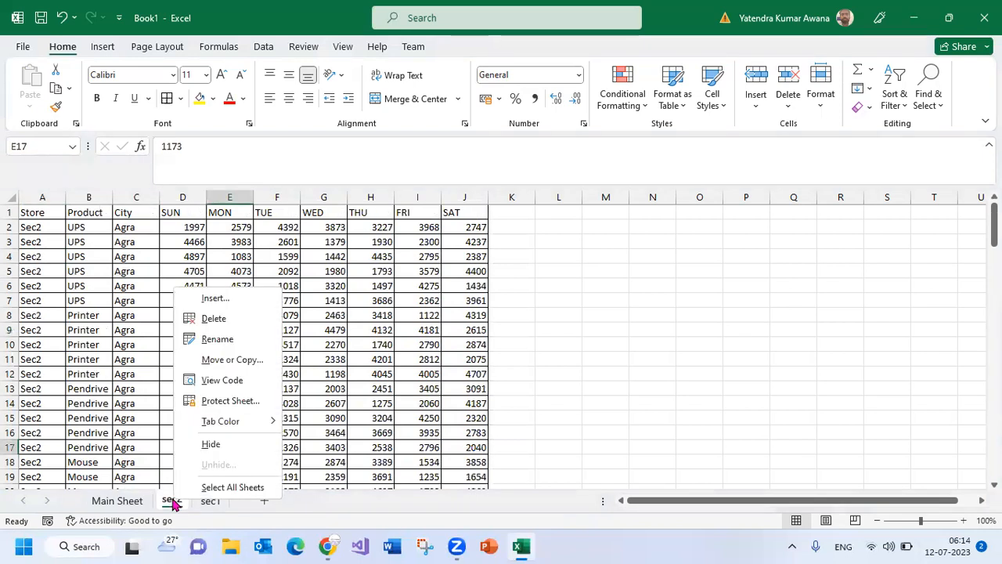
left_click(225, 319)
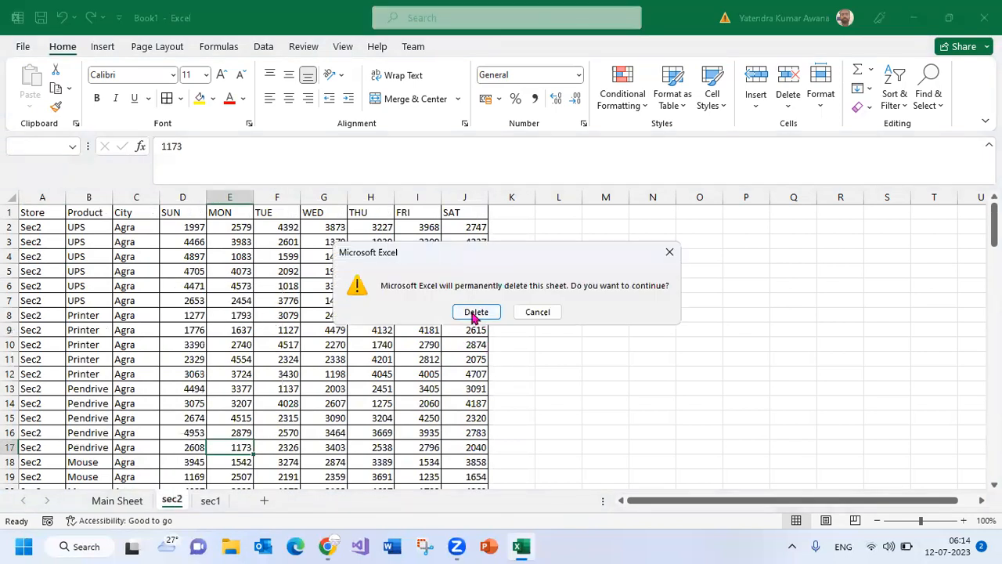
left_click(476, 312)
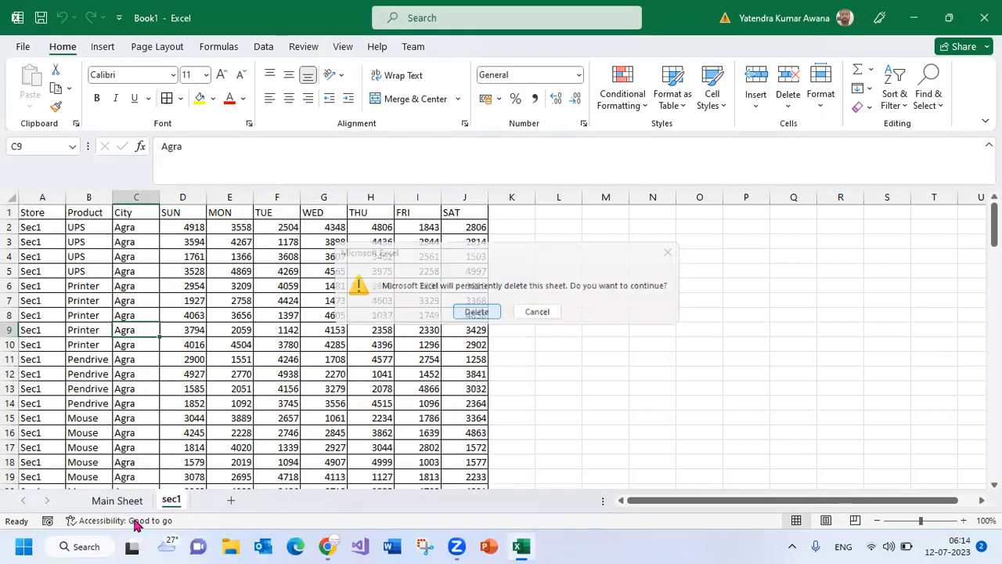
right_click(174, 501)
left_click(218, 319)
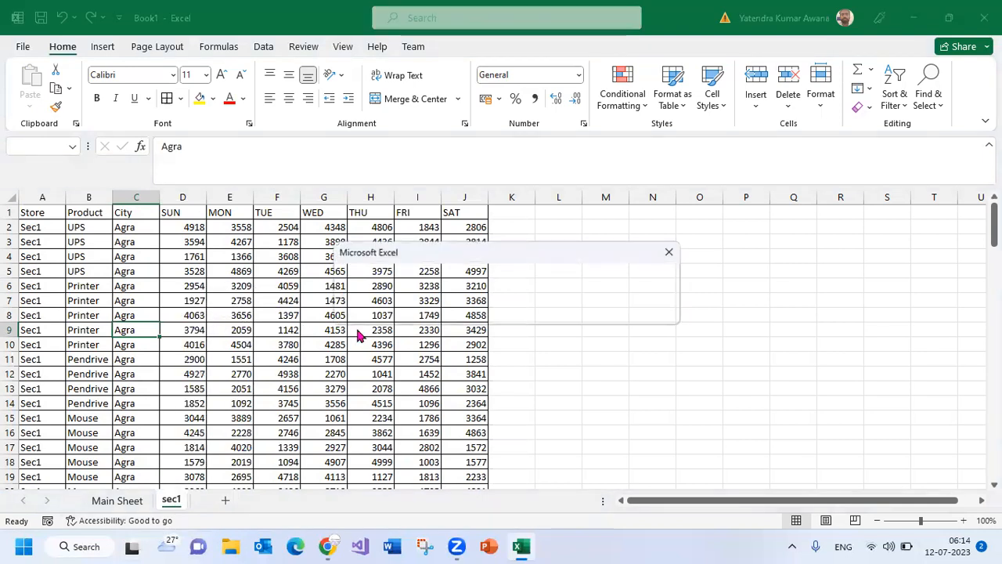
left_click(452, 301)
left_click(356, 284)
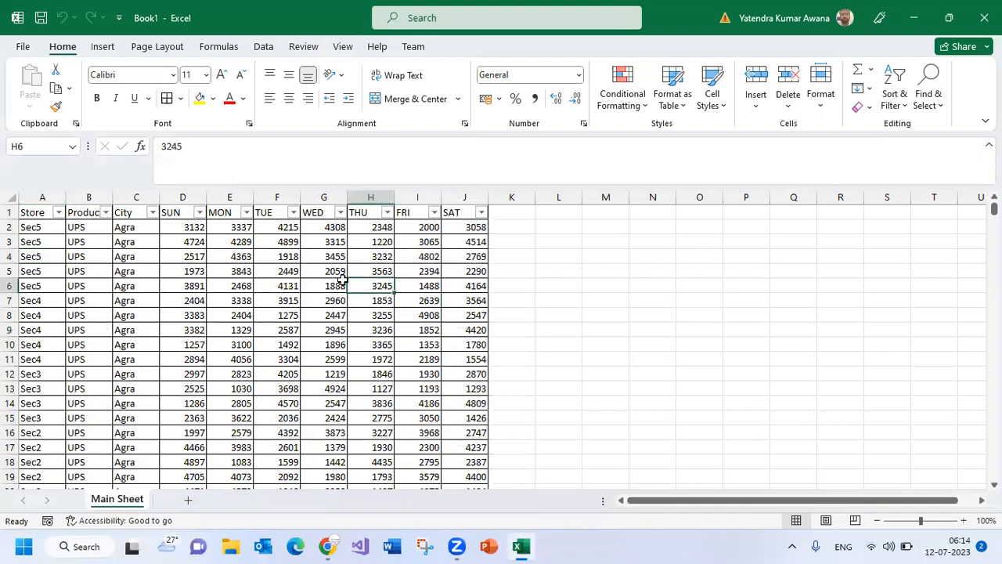
left_click(102, 49)
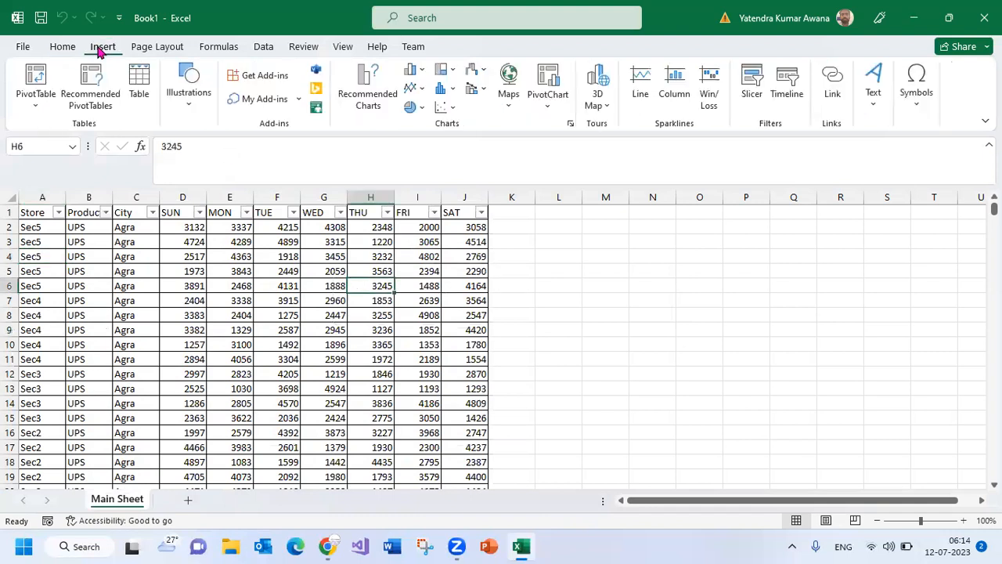
left_click(29, 108)
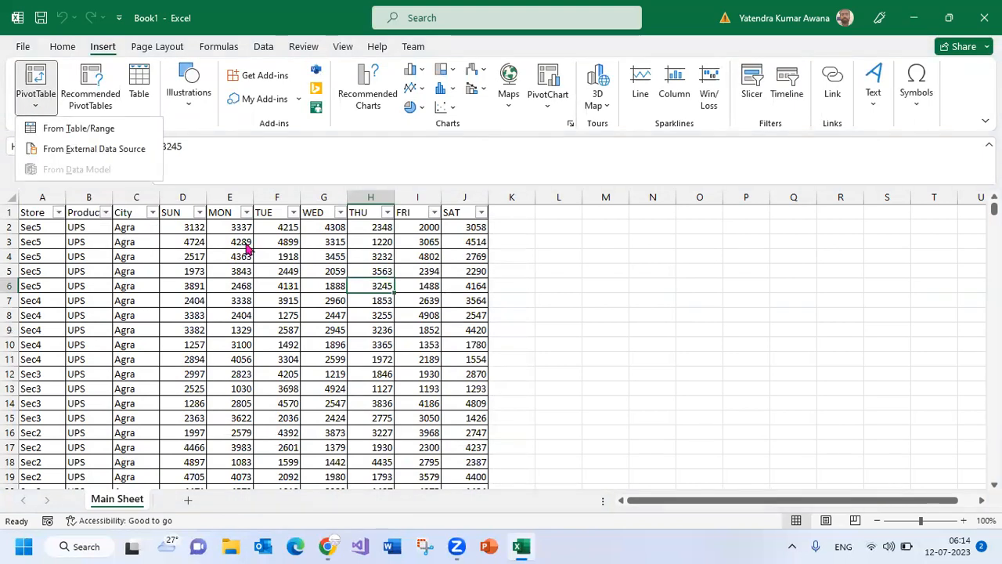
left_click(282, 283)
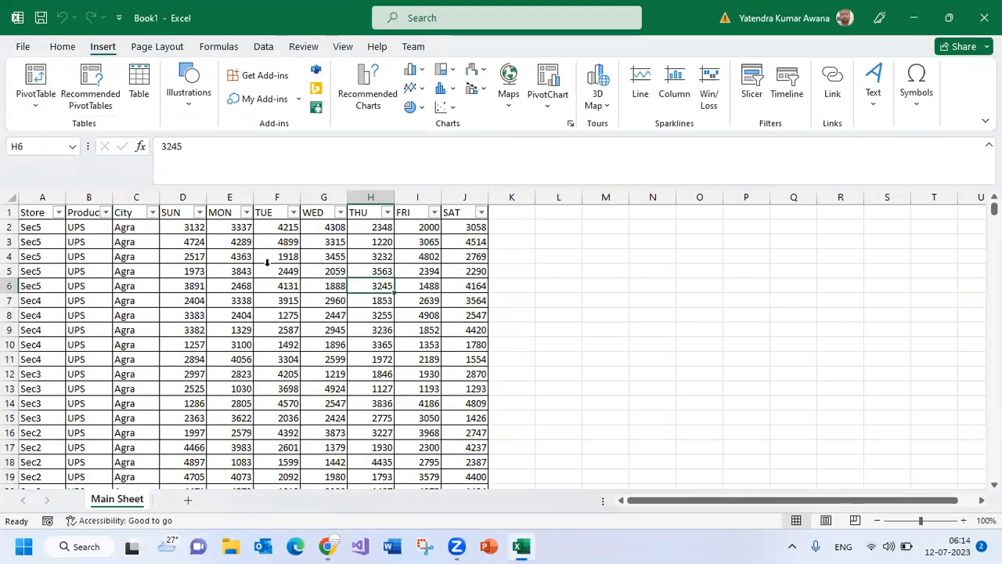
left_click(181, 272)
left_click(92, 313)
left_click(318, 255)
left_click(314, 346)
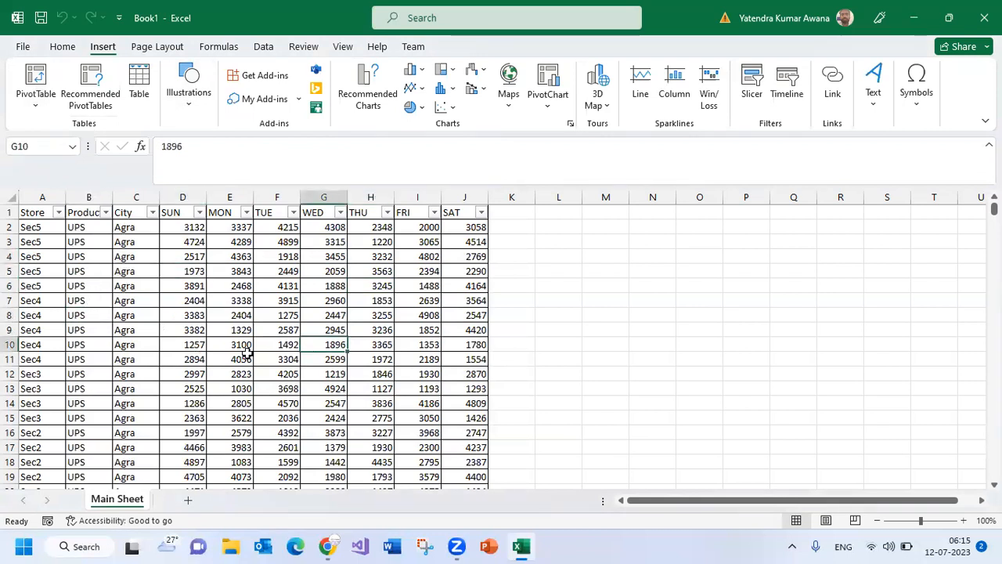
left_click(209, 302)
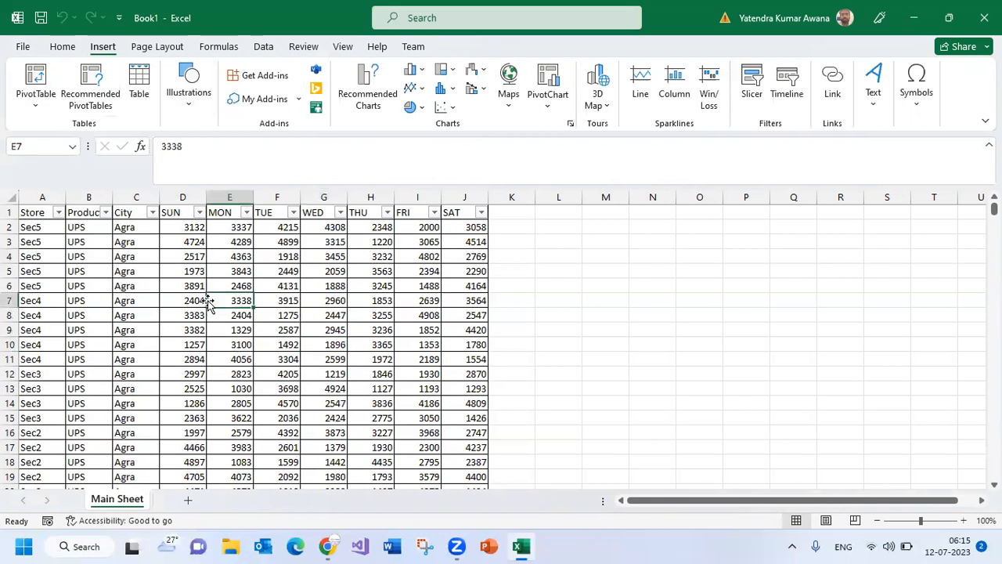
left_click(239, 255)
Start a PivotTable from table or range, using a cell inside the Main Sheet sales table as the source
left_click(238, 300)
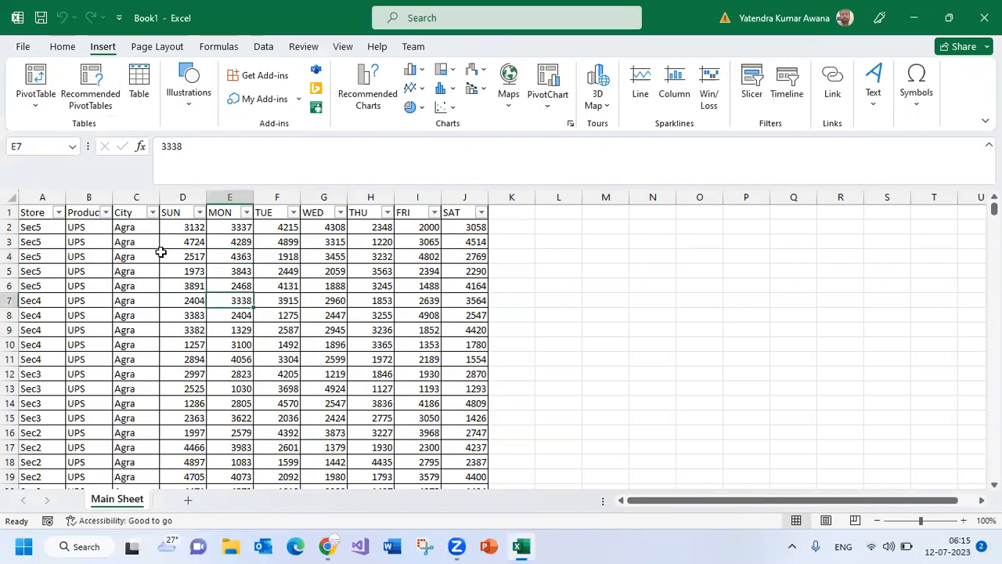
left_click(34, 109)
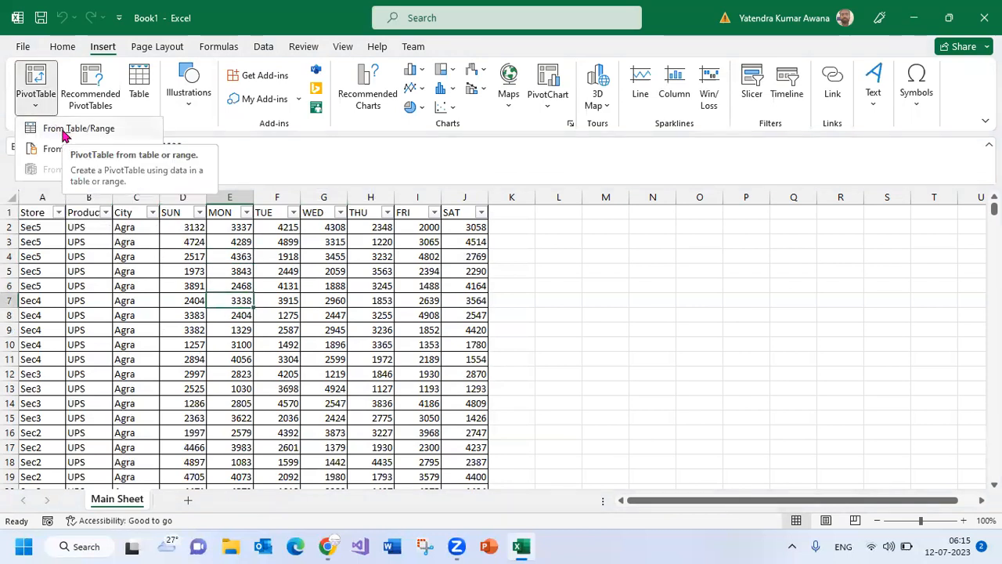
left_click(64, 132)
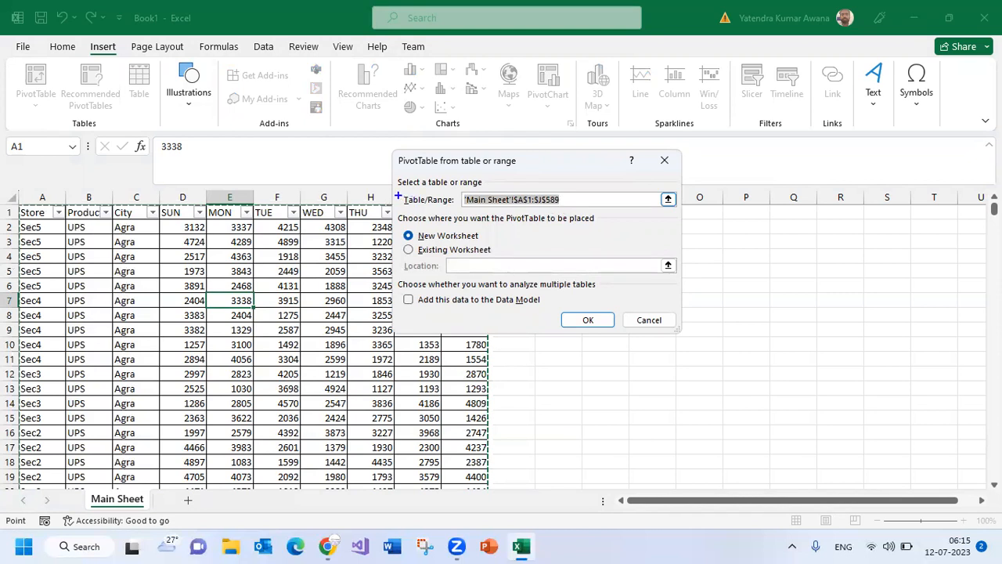
left_click_drag(391, 174, 658, 213)
mouse_move(388, 227)
left_mouse_down()
mouse_move(597, 259)
mouse_move(695, 287)
left_mouse_up()
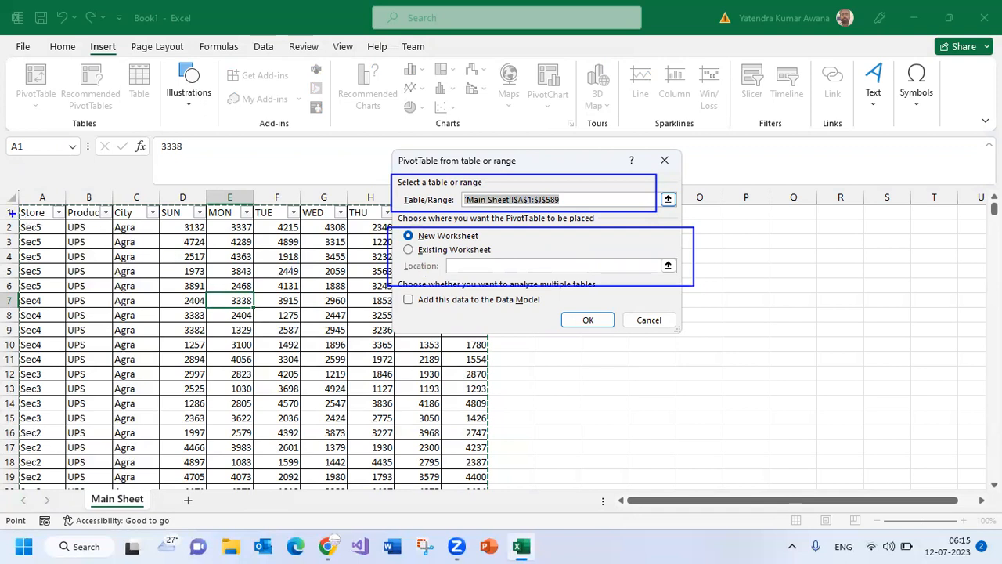
left_click_drag(14, 204, 487, 493)
left_click_drag(205, 291, 254, 309)
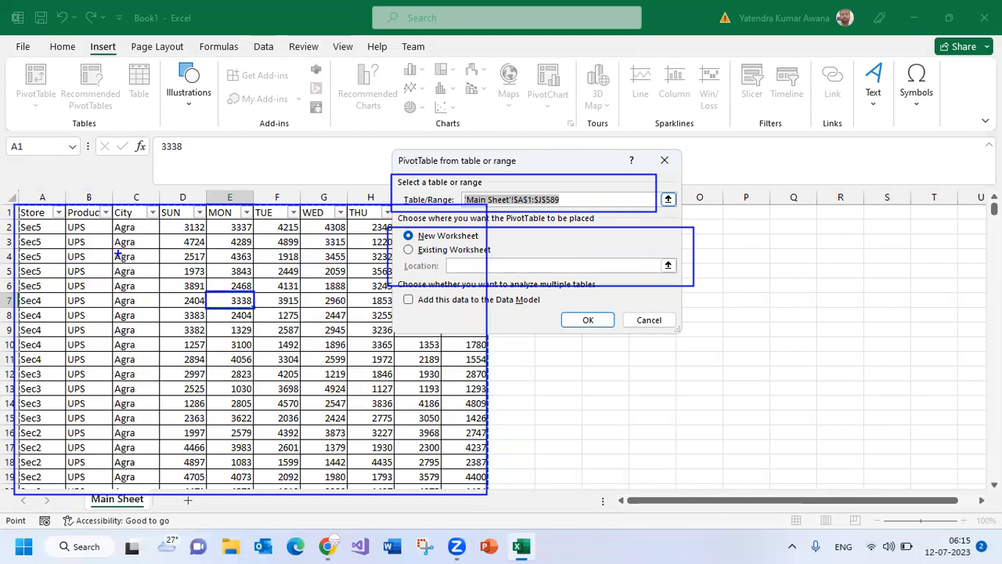
left_click_drag(111, 249, 145, 263)
left_click_drag(11, 52, 88, 100)
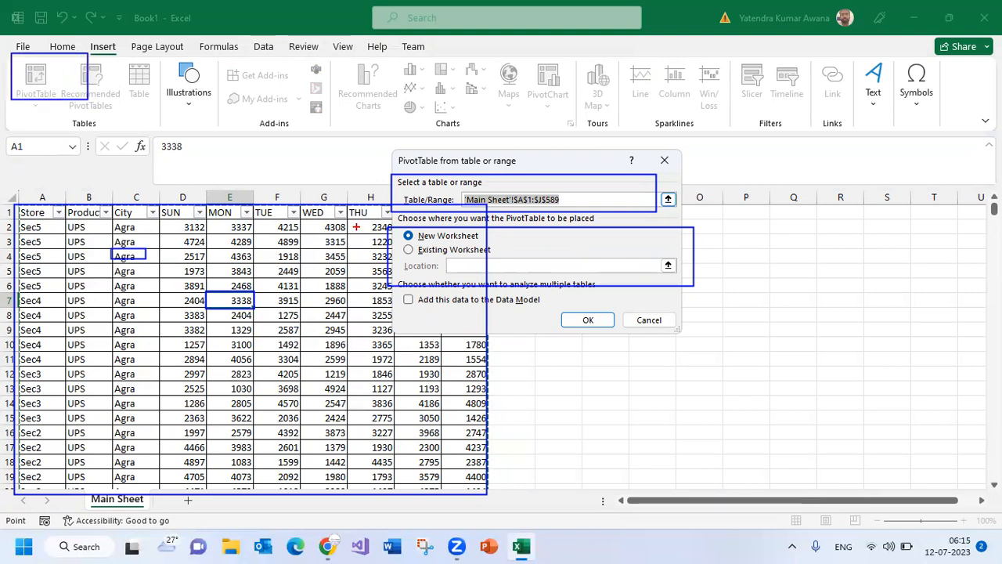
mouse_move(465, 205)
left_mouse_down()
mouse_move(510, 205)
mouse_move(479, 171)
mouse_move(490, 193)
left_mouse_up()
mouse_move(79, 486)
left_mouse_down()
mouse_move(130, 523)
mouse_move(156, 523)
left_mouse_up()
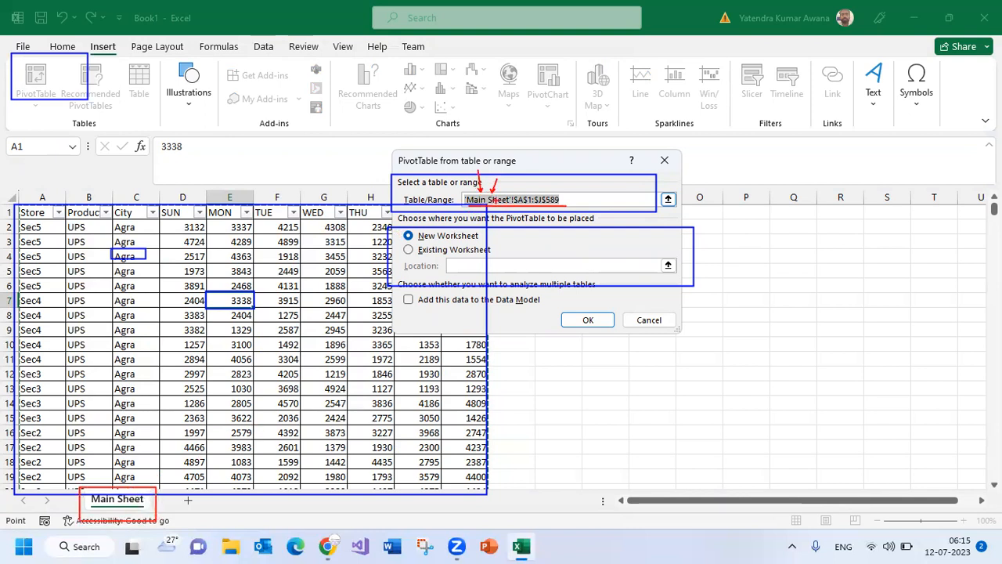
left_click_drag(519, 197, 525, 183)
left_click_drag(538, 205, 564, 205)
key("Escape")
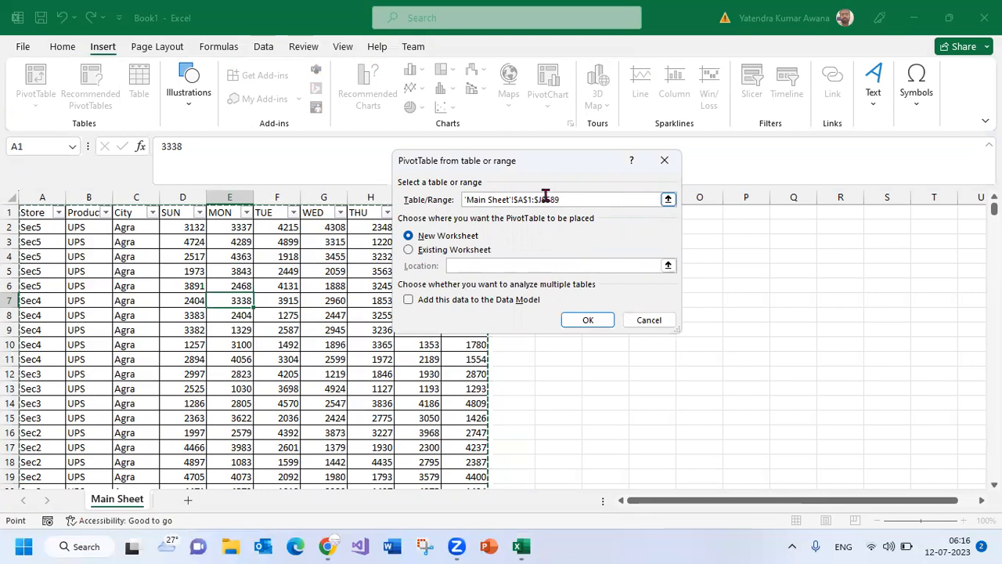
left_click_drag(547, 197, 566, 198)
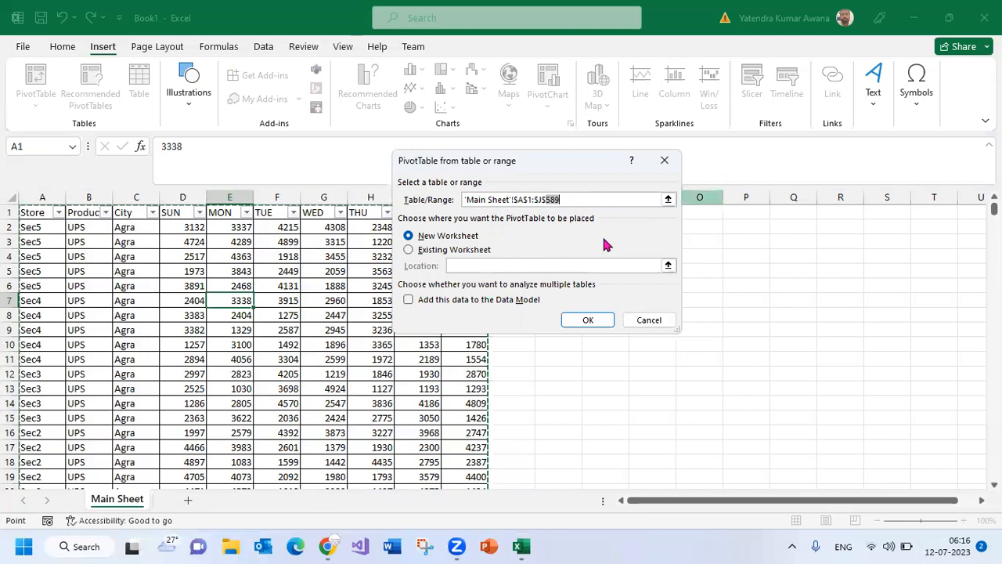
left_click(657, 325)
Create a PivotTable on a new worksheet from the Main Sheet table, range A1:J589
left_click(270, 295)
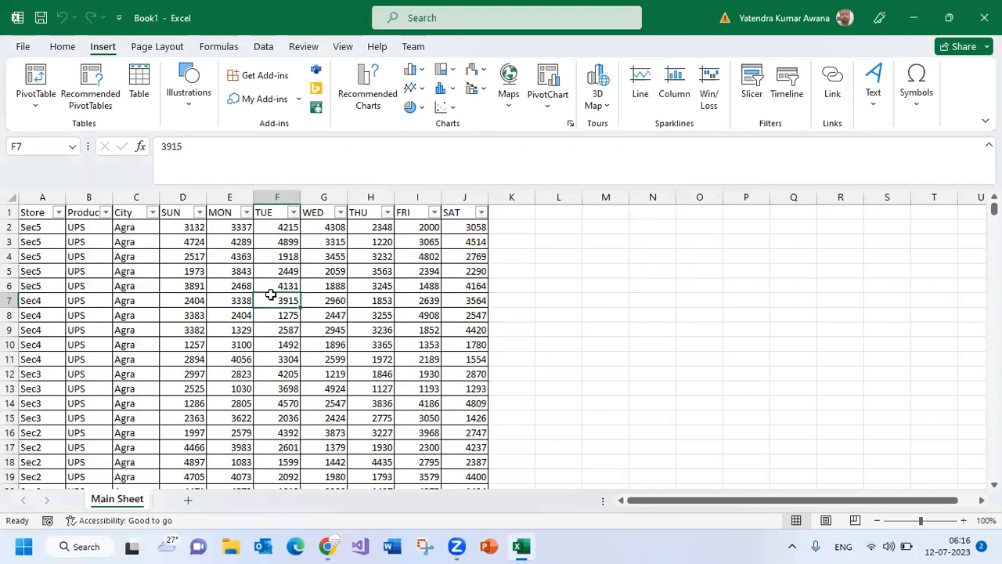
left_click(48, 245)
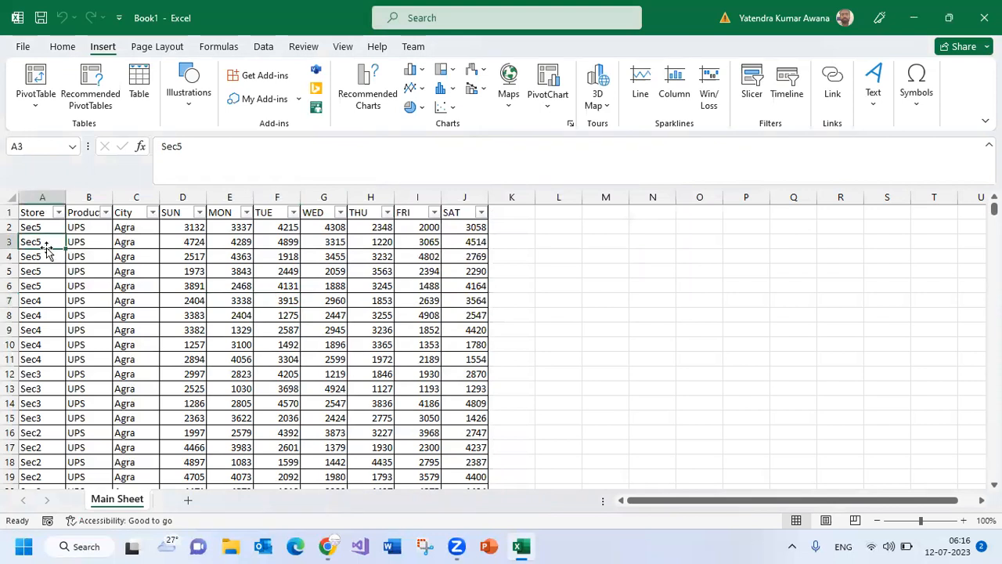
left_click(25, 109)
left_click(57, 128)
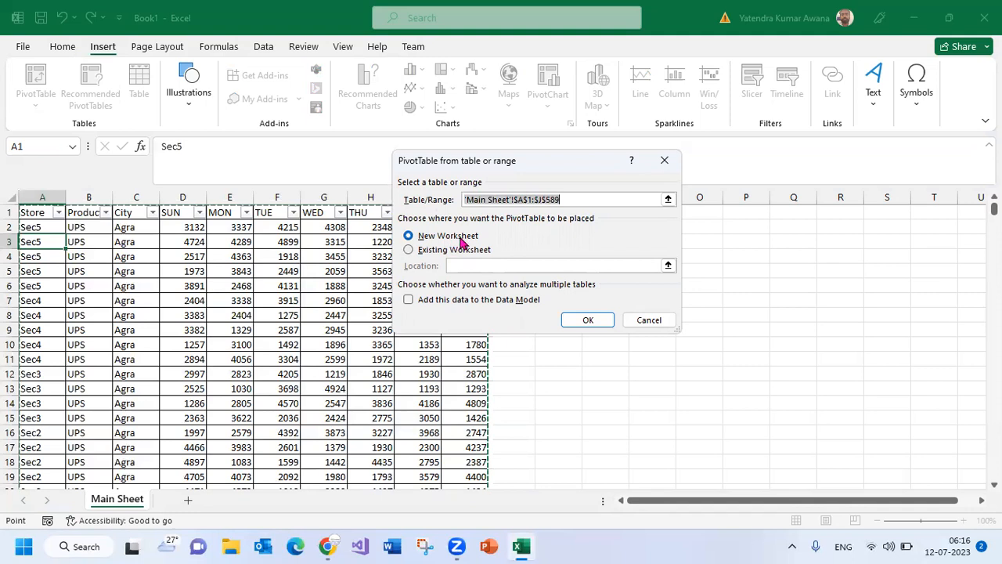
left_click(585, 321)
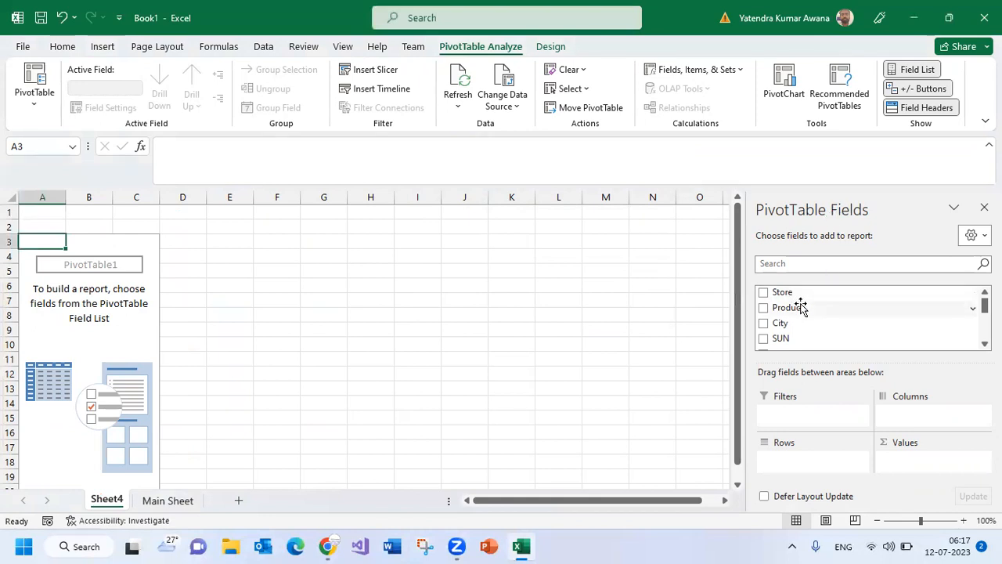
Examine the PivotTable's available fields and compare them with the column headers on Main Sheet
scroll(868, 305, "down", 5)
scroll(830, 310, "up", 5)
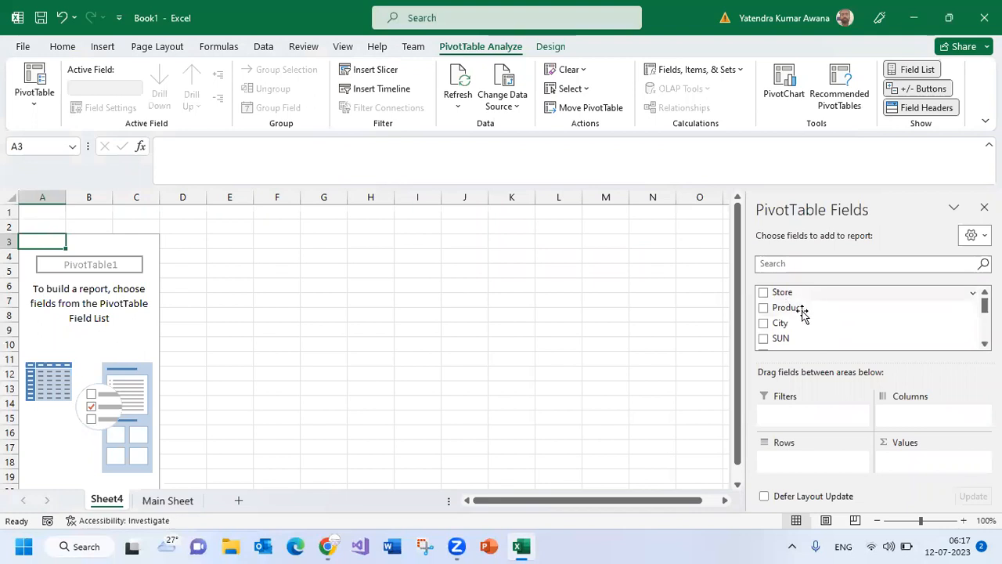
scroll(790, 322, "down", 5)
scroll(792, 324, "up", 5)
scroll(794, 324, "down", 5)
scroll(793, 324, "up", 5)
scroll(794, 324, "down", 5)
scroll(793, 324, "up", 5)
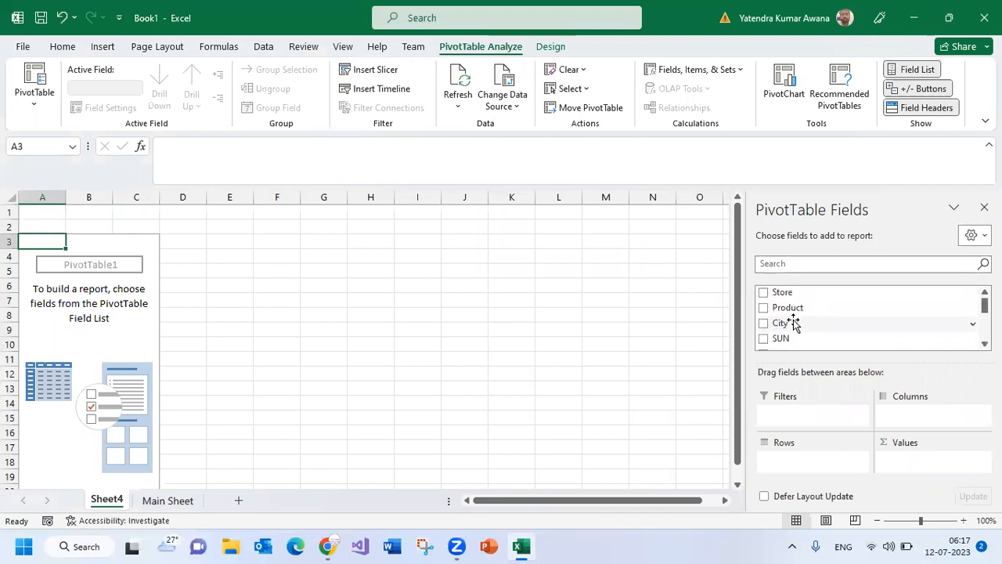
scroll(794, 324, "down", 5)
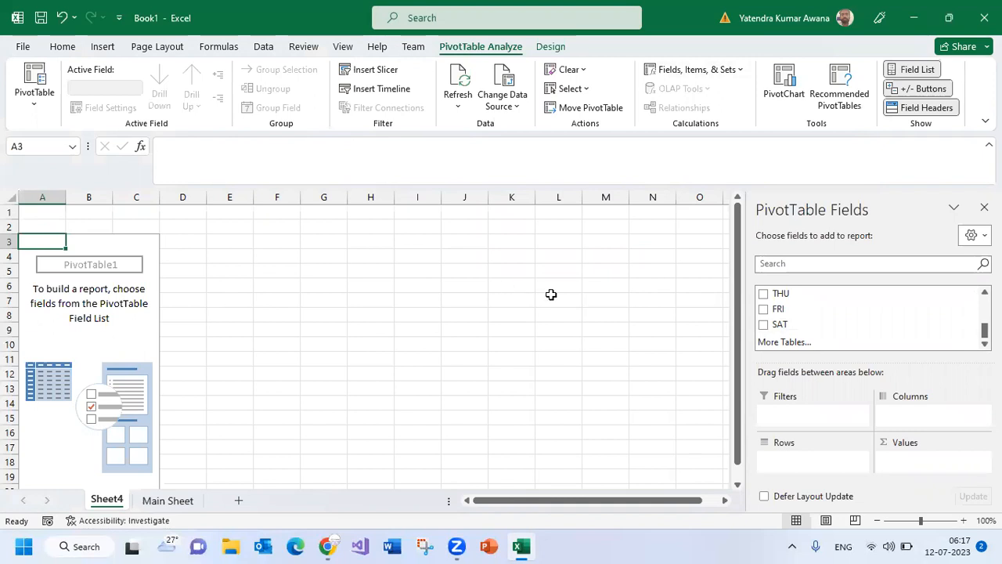
scroll(763, 321, "up", 5)
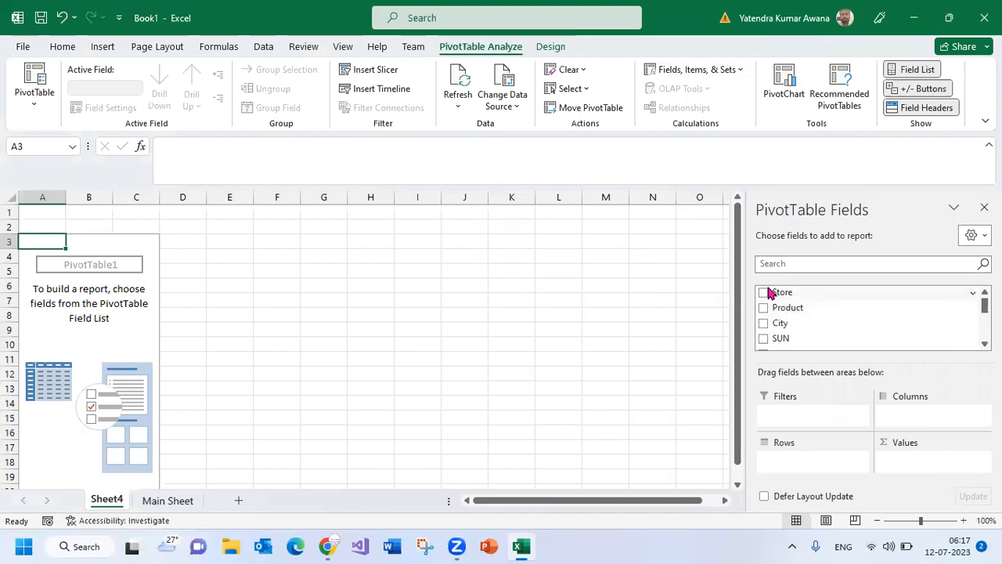
left_click(179, 502)
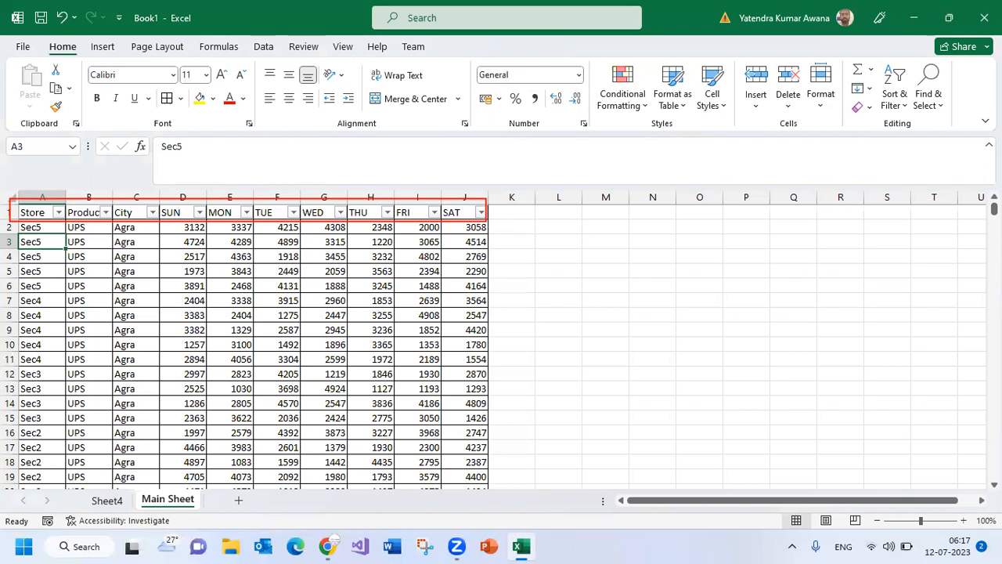
left_click(107, 500)
scroll(774, 313, "down", 3)
scroll(776, 325, "up", 3)
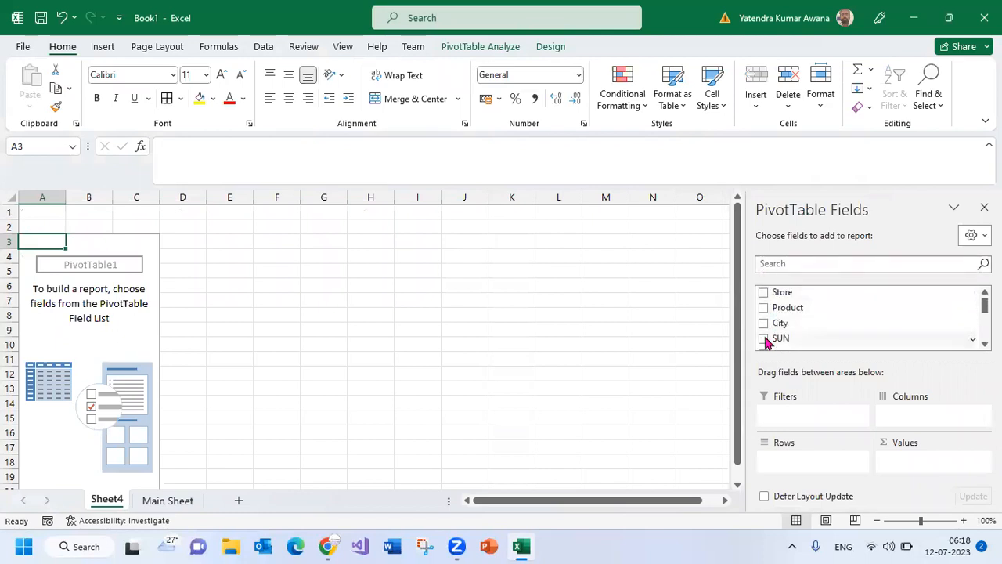
Add the Store field to the PivotTable rows and compare the row labels with the Store column on Main Sheet
left_click(764, 293)
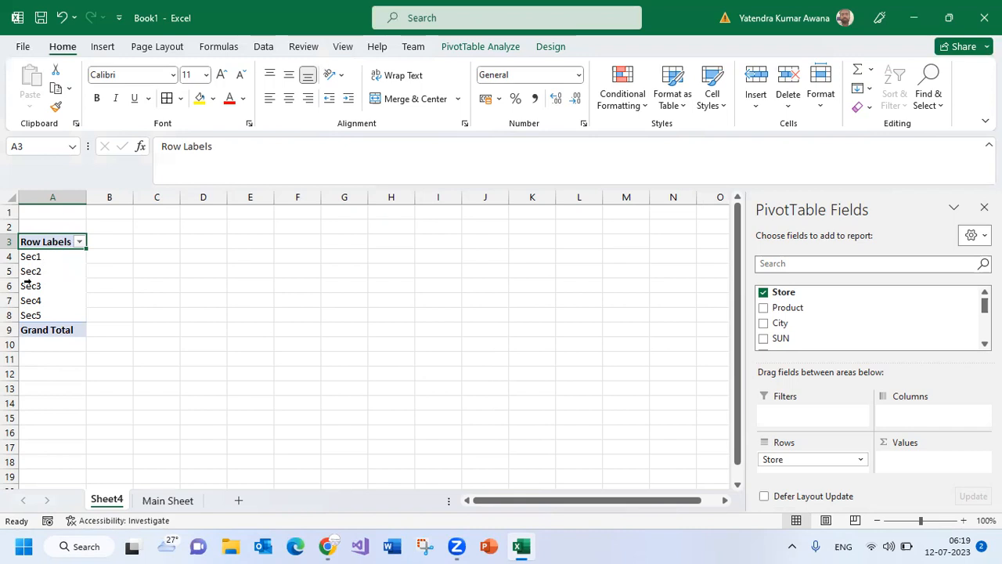
left_click(167, 500)
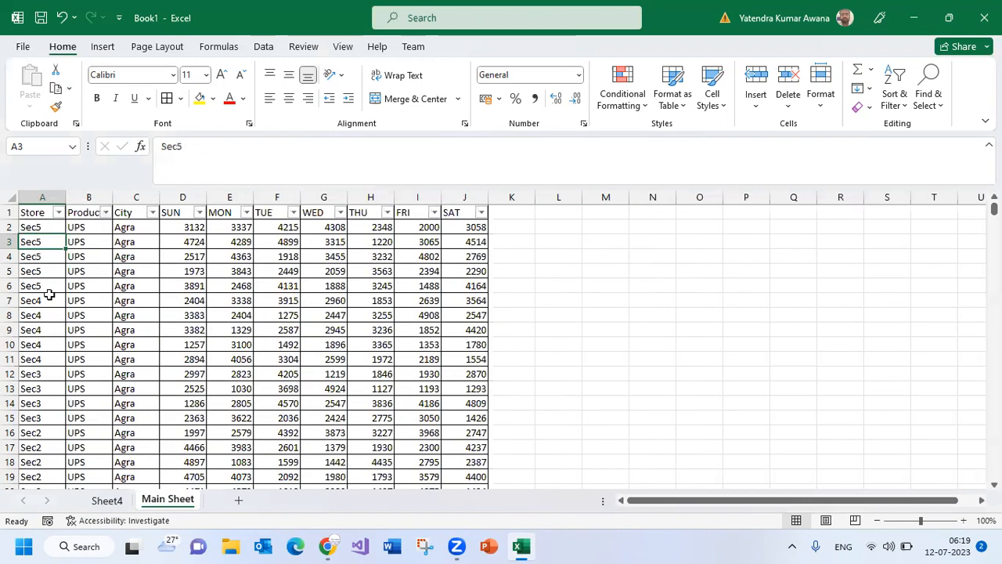
scroll(82, 417, "down", 20)
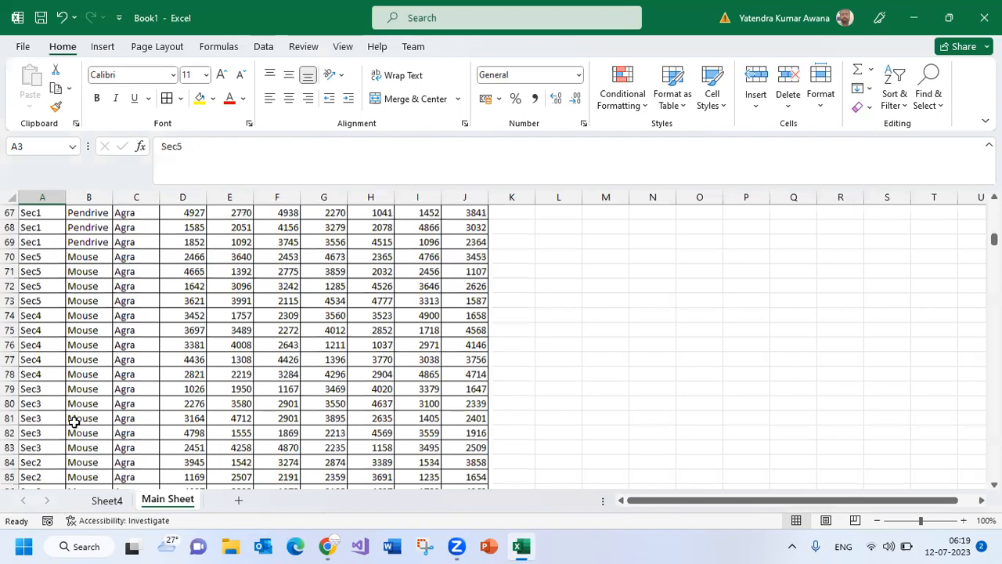
left_click_drag(50, 301, 53, 360)
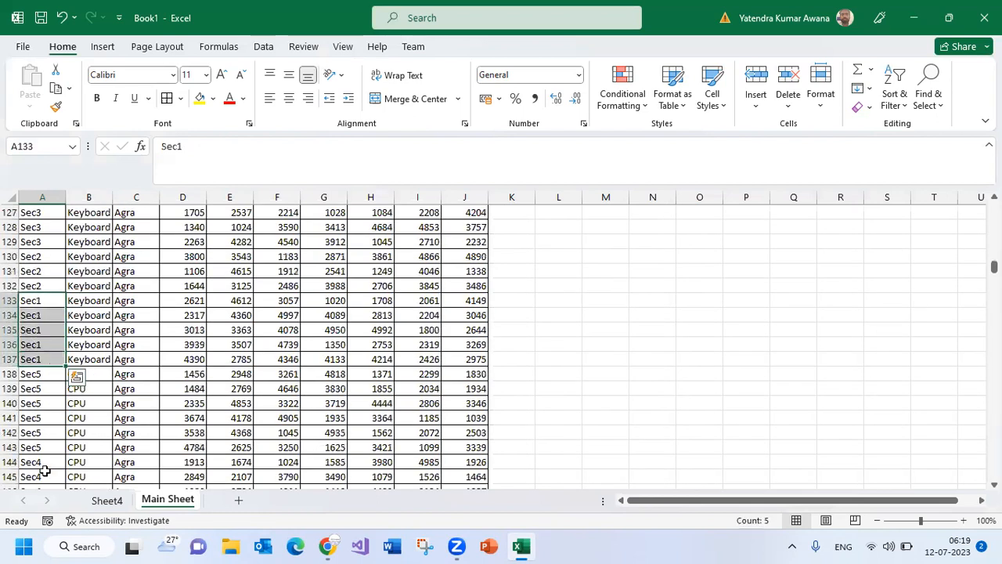
left_click(109, 505)
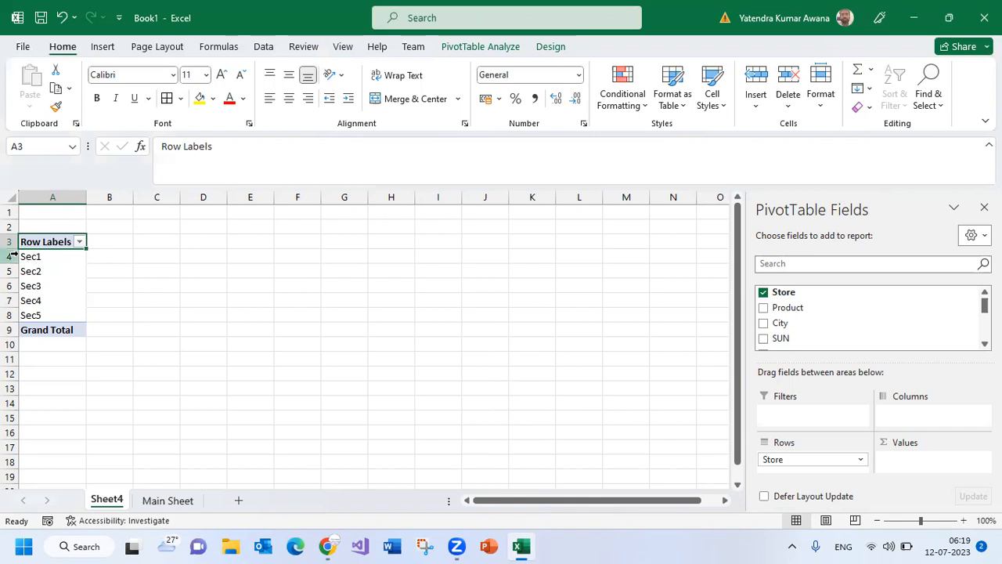
scroll(83, 289, "down", 1)
scroll(83, 289, "up", 1)
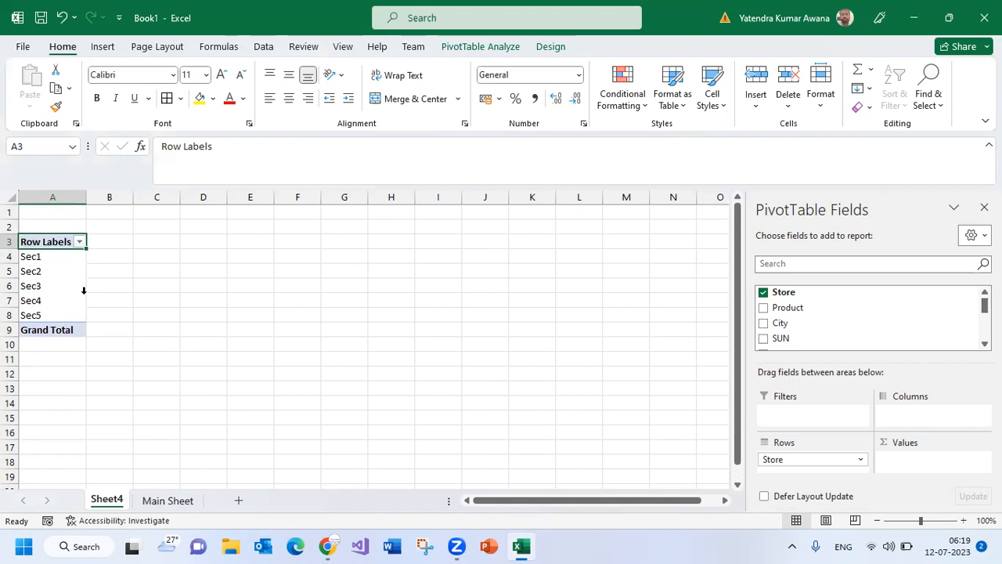
Add the sum of SUN to the Store PivotTable and format its values, including the grand total, in comma style
left_click(763, 343)
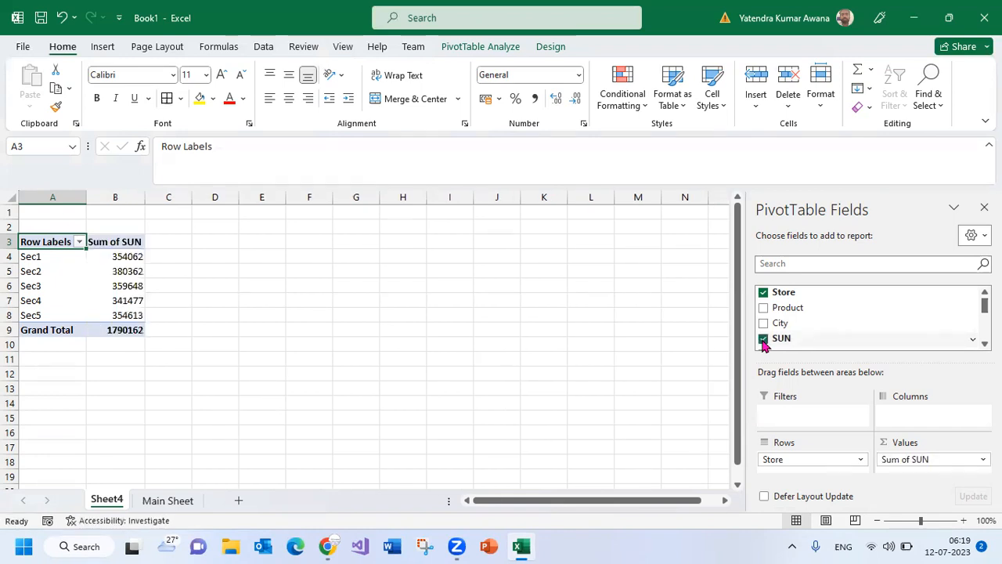
left_click_drag(123, 257, 138, 329)
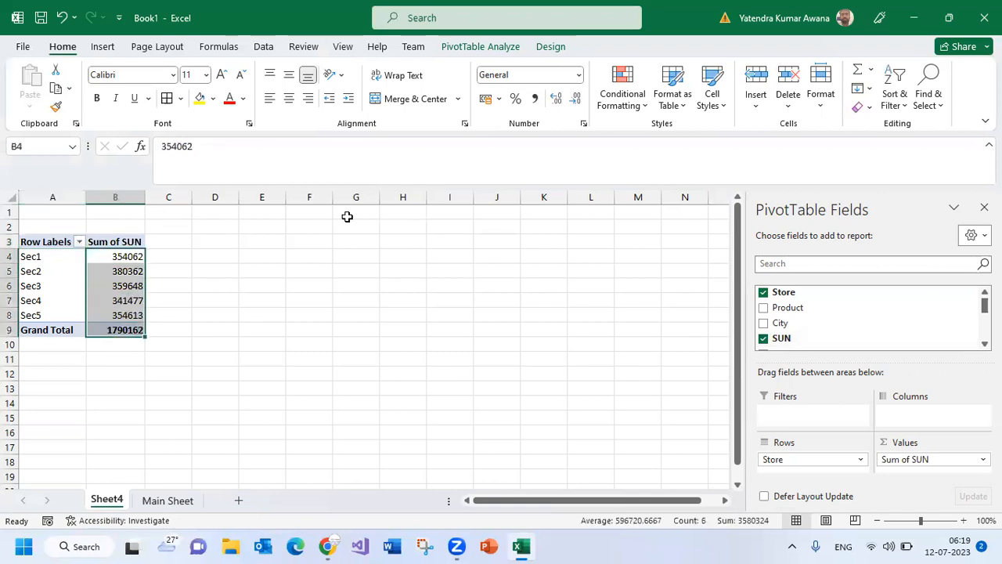
left_click(535, 98)
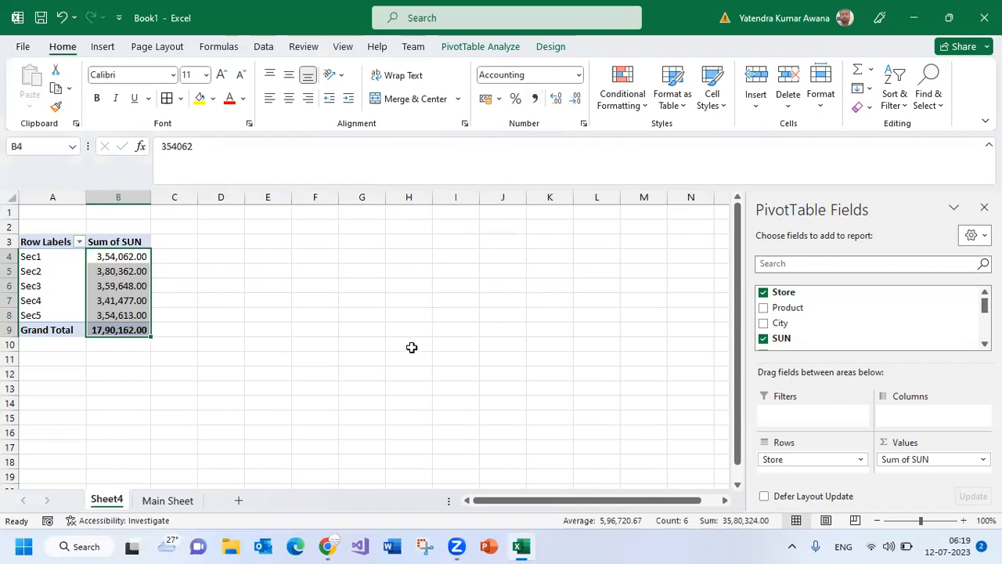
Insert a second PivotTable from Main Sheet range A1:J589 on the existing worksheet at Sheet4 cell D3
left_click(167, 501)
left_click(194, 317)
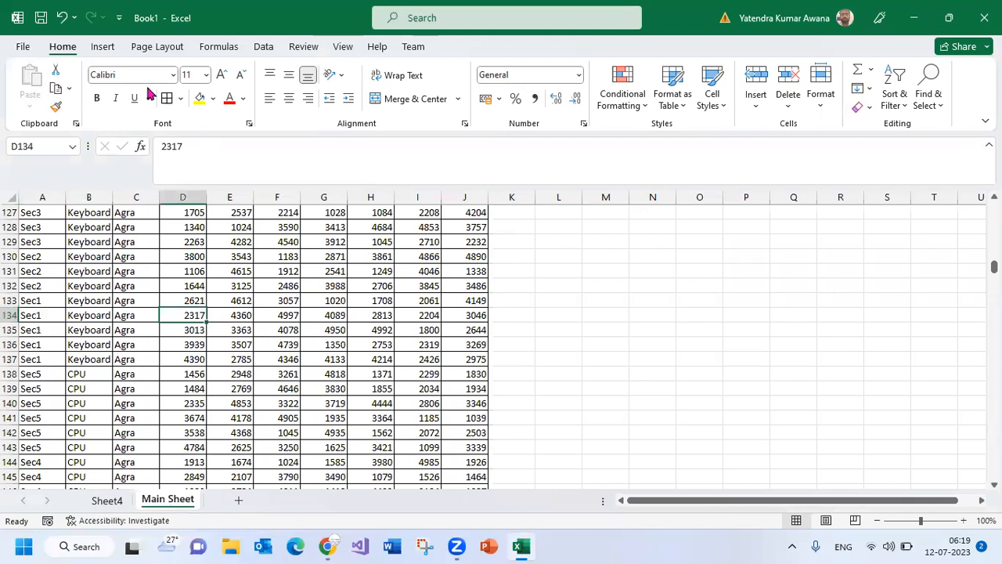
left_click(103, 47)
left_click(49, 92)
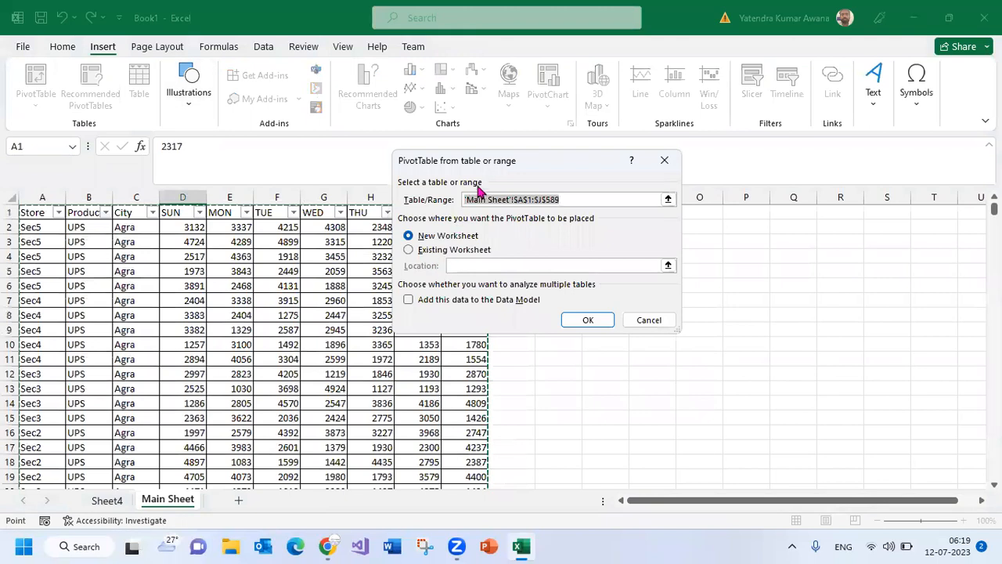
left_click_drag(545, 168, 661, 155)
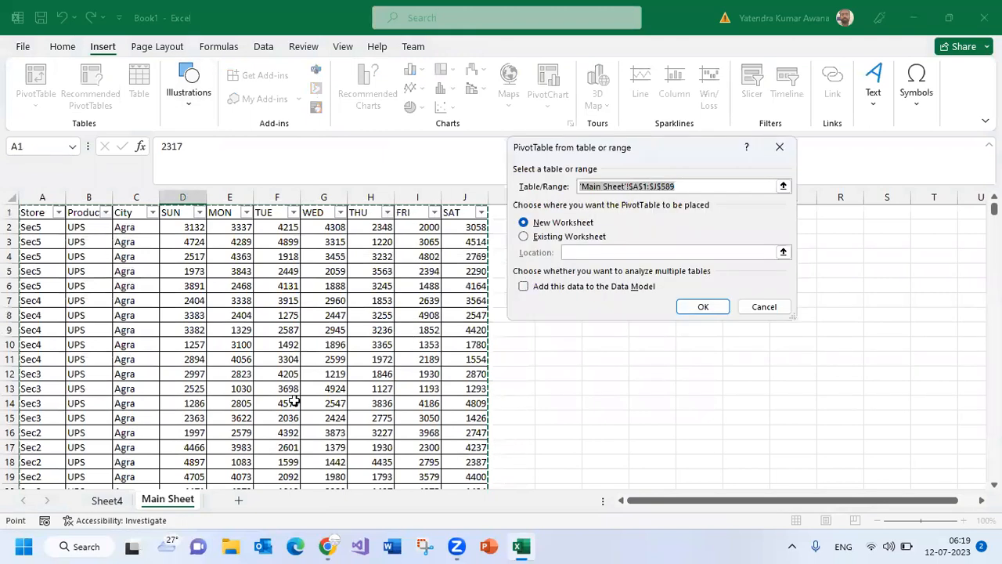
left_click(523, 237)
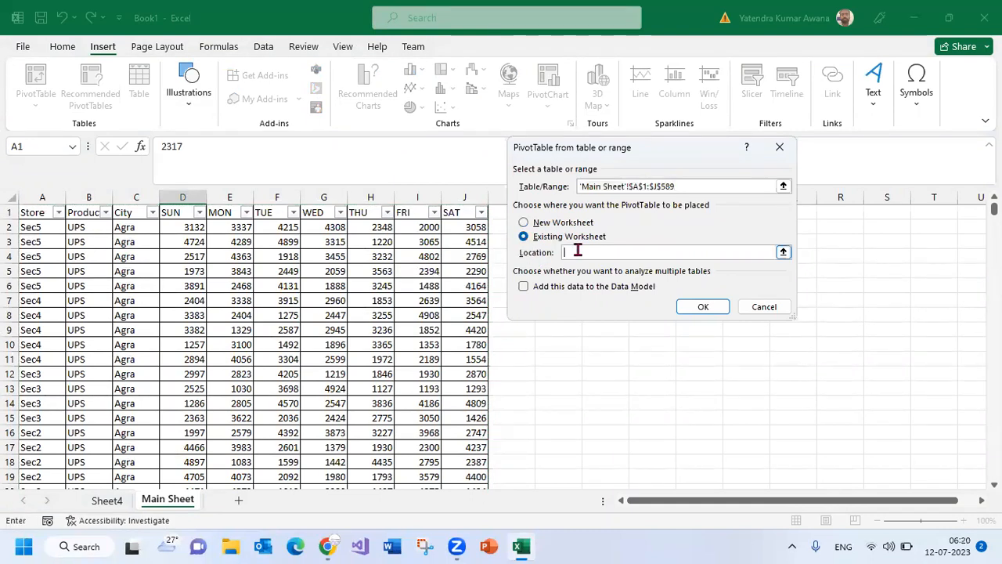
left_click(107, 501)
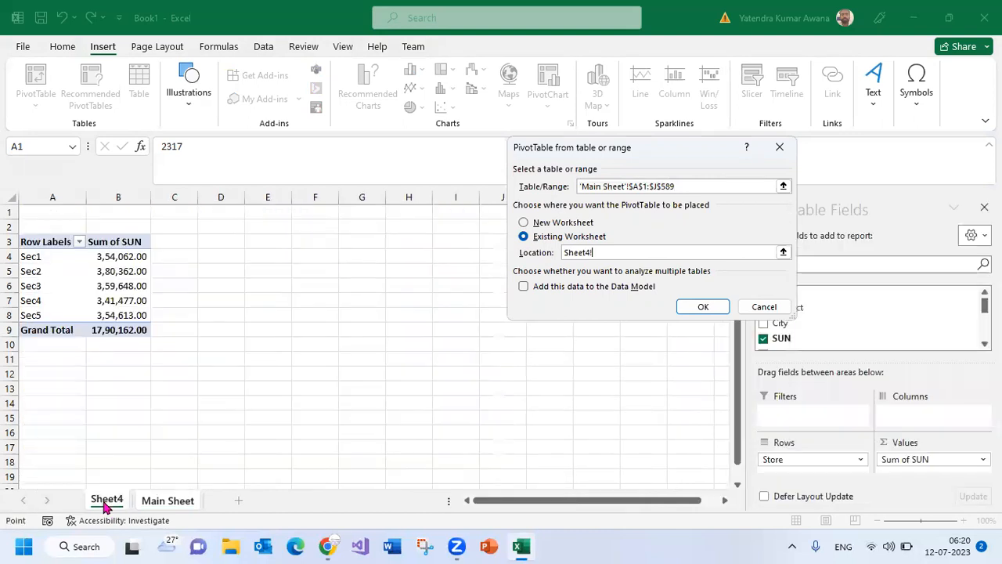
left_click(234, 242)
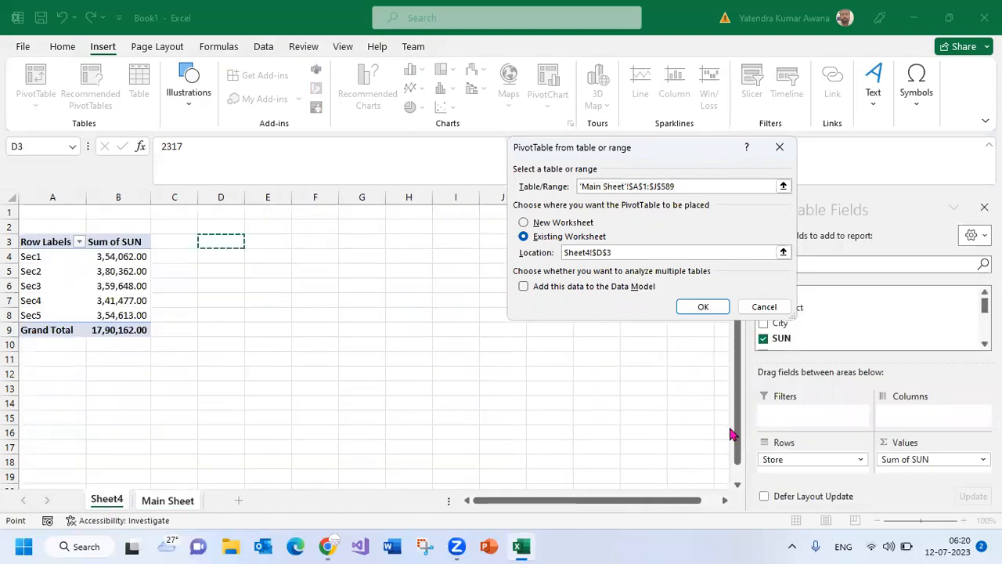
left_click(712, 308)
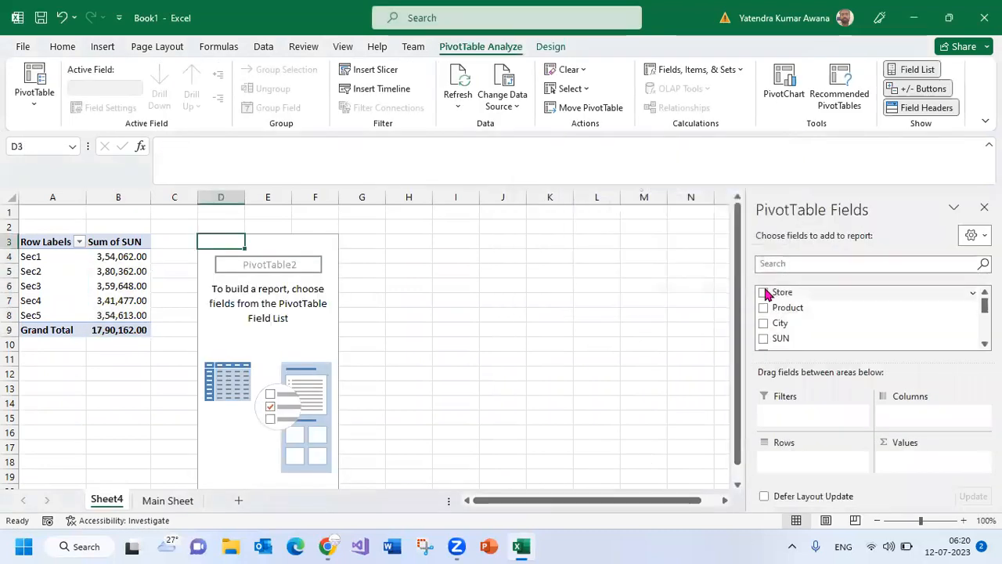
Set up the second PivotTable with Product rows and the sum of SUN, formatting its values and grand total in comma style
left_click(763, 307)
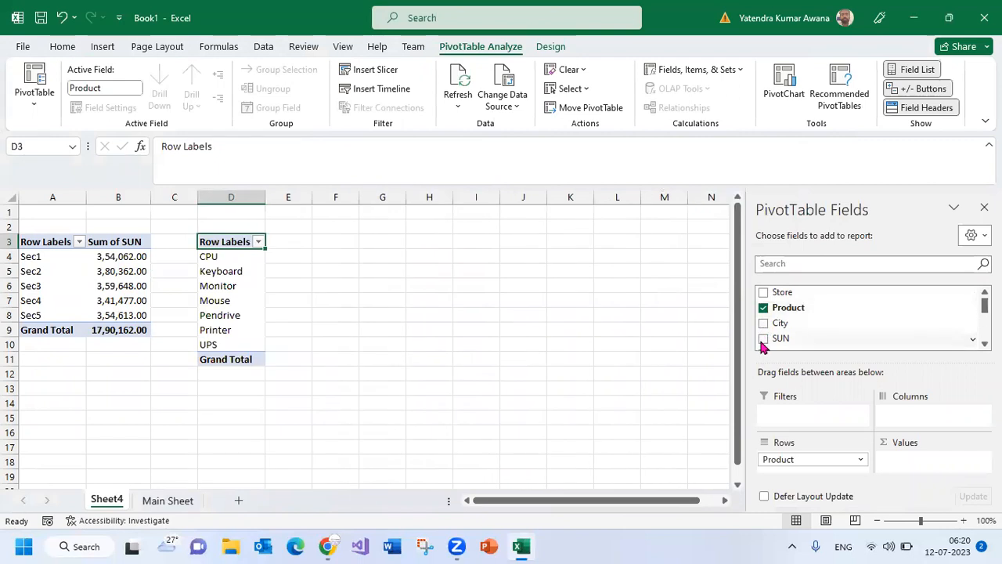
left_click(763, 338)
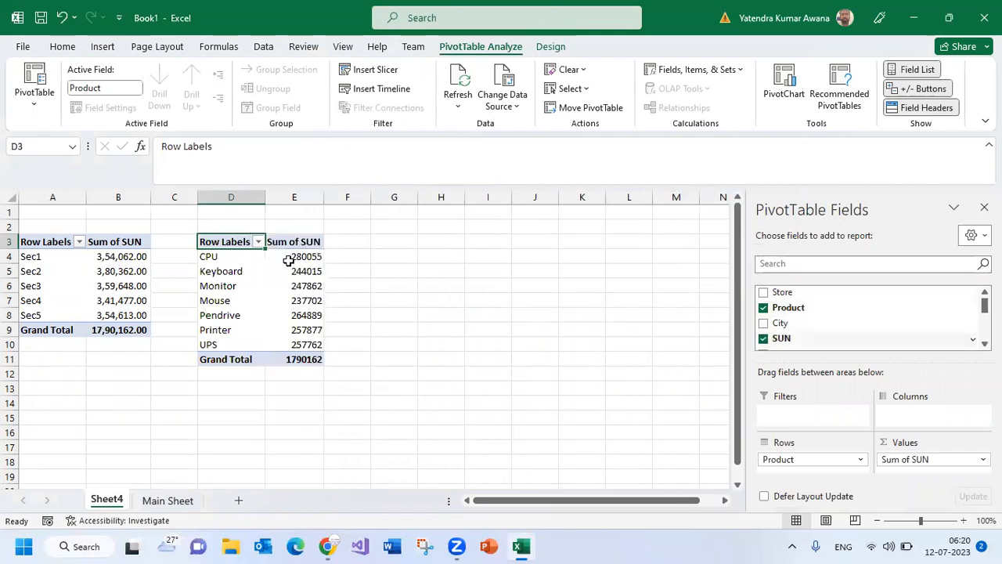
left_click_drag(316, 262, 313, 356)
left_click(63, 48)
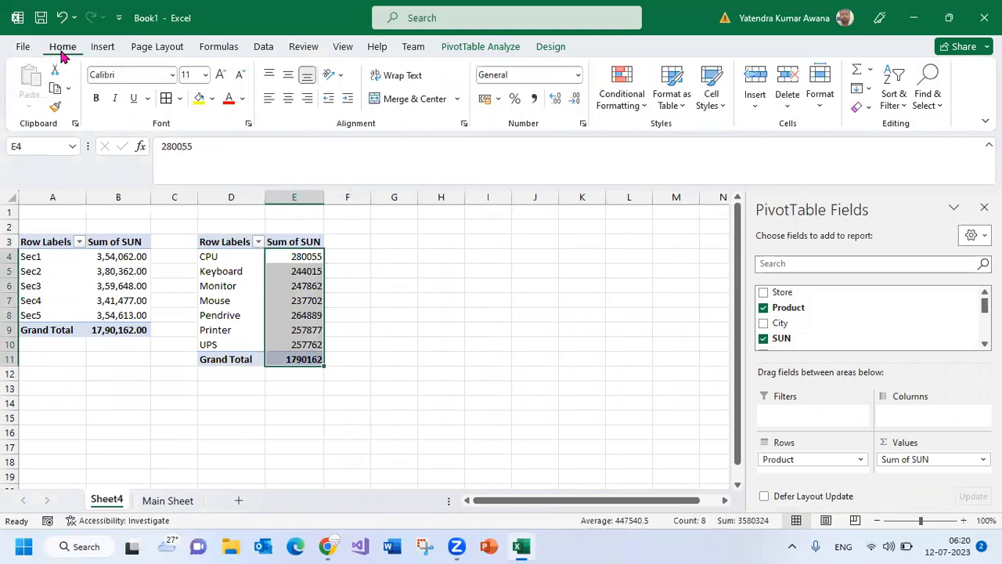
left_click(538, 98)
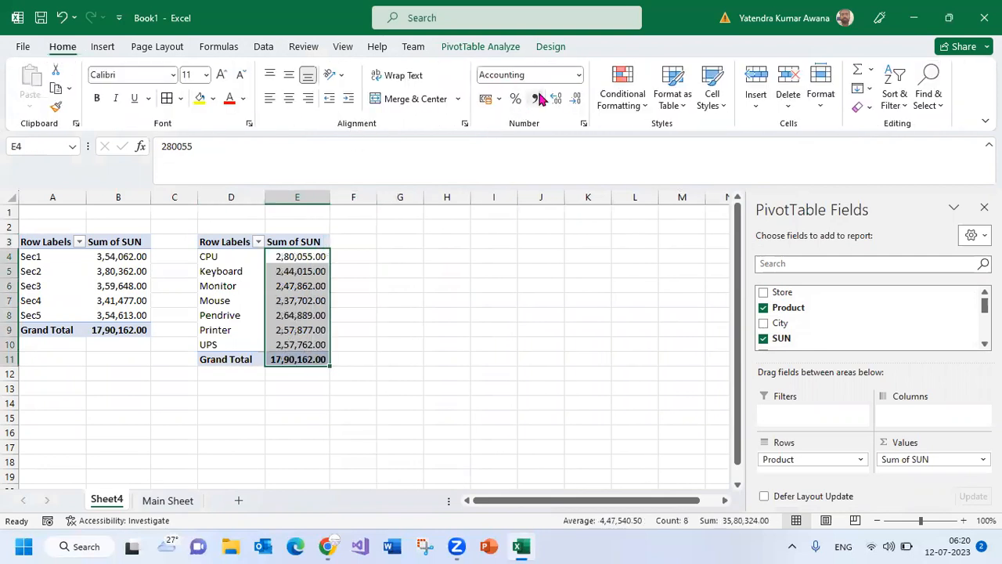
left_click(425, 341)
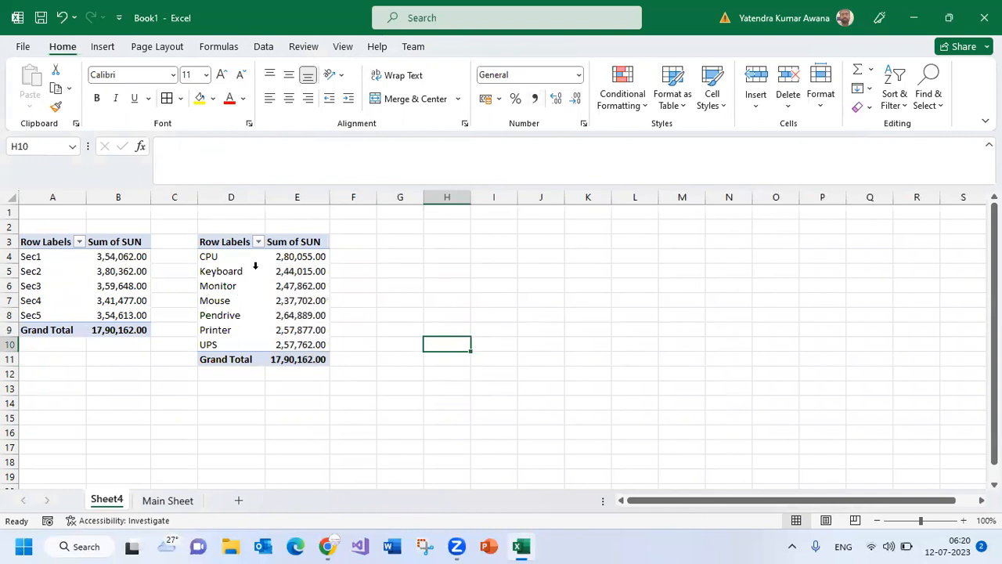
Look over the product sums and return to Main Sheet, selecting cells C4:H14 of the sales table
mouse_move(277, 334)
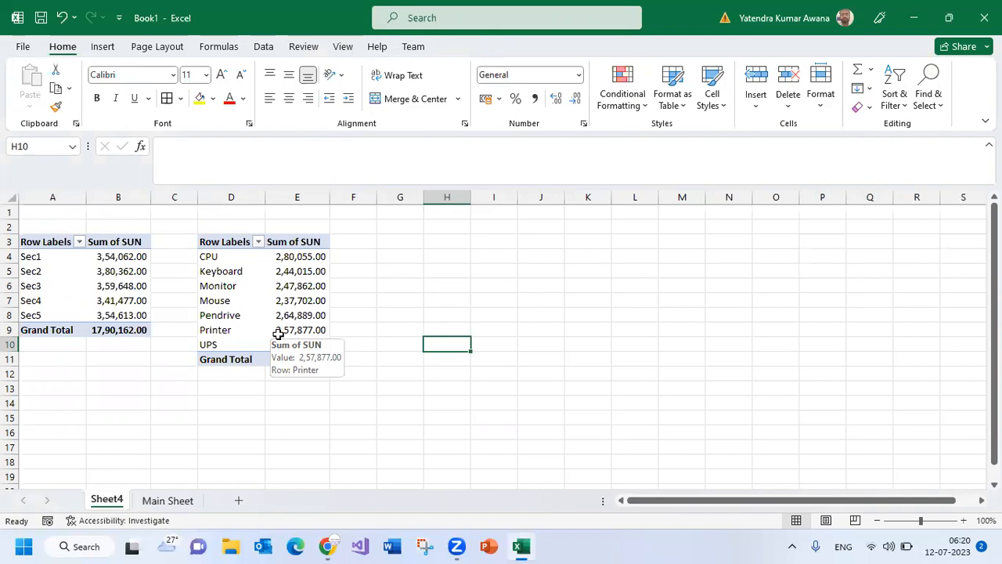
left_click(174, 501)
left_click_drag(132, 258, 363, 403)
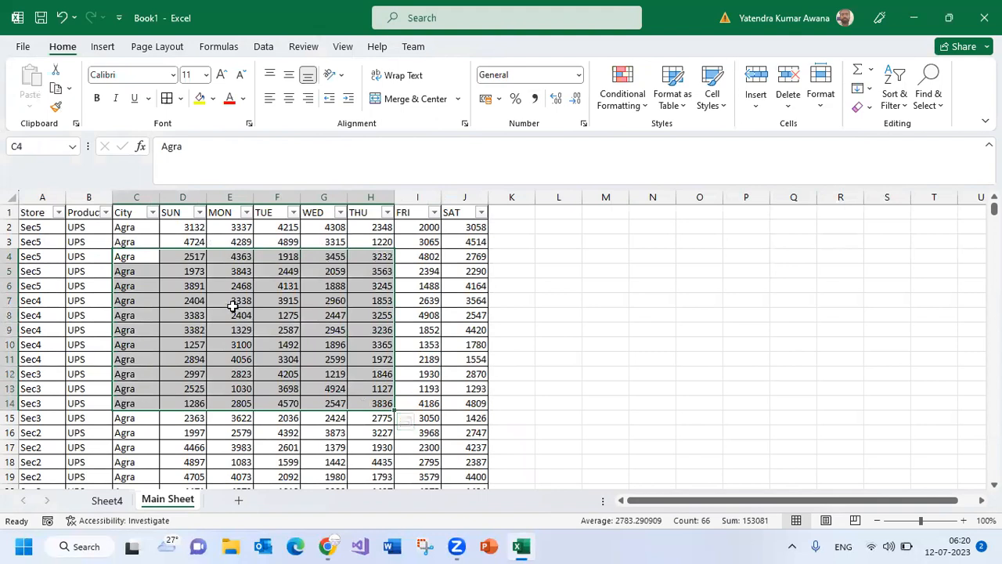
Insert a third PivotTable from Main Sheet range A1:J589 on the existing worksheet at Sheet4 cell H3
left_click(190, 242)
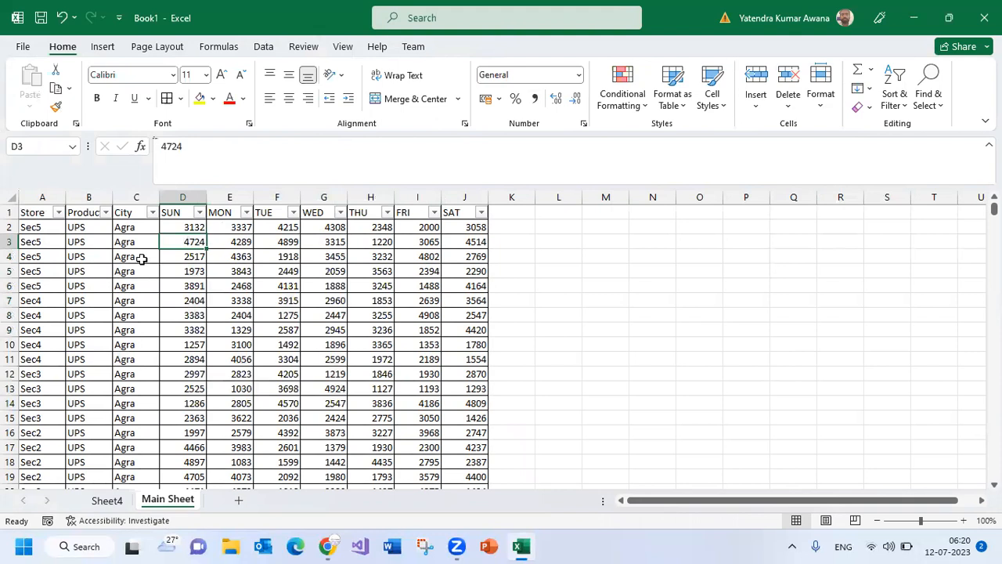
left_click(296, 253)
left_click(108, 48)
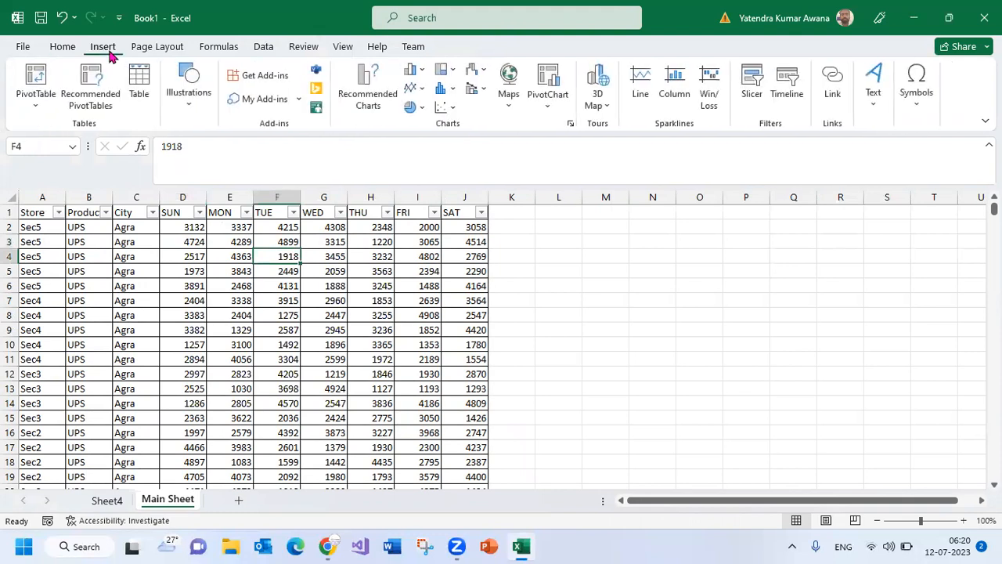
left_click(43, 101)
left_click(72, 133)
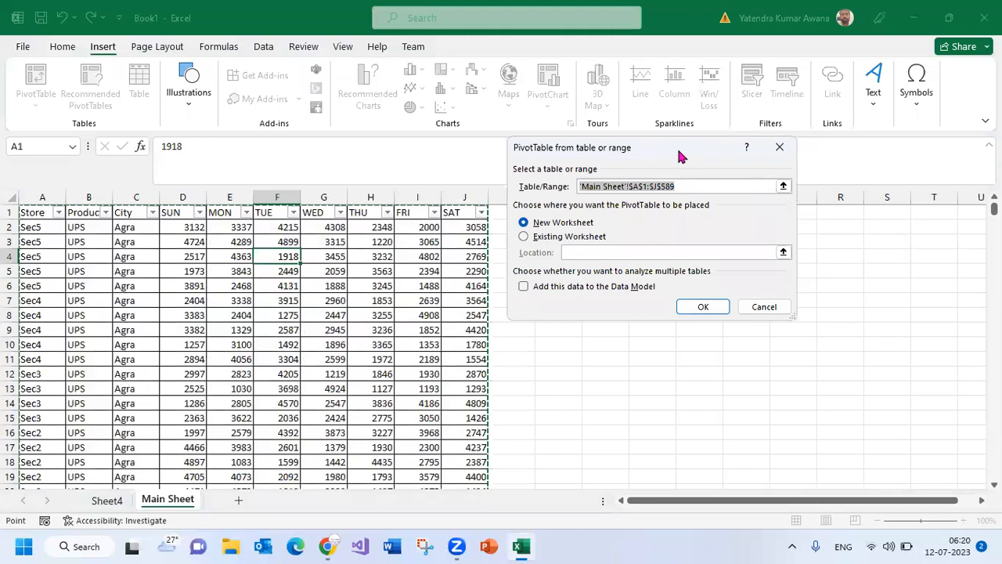
left_click_drag(676, 156, 746, 137)
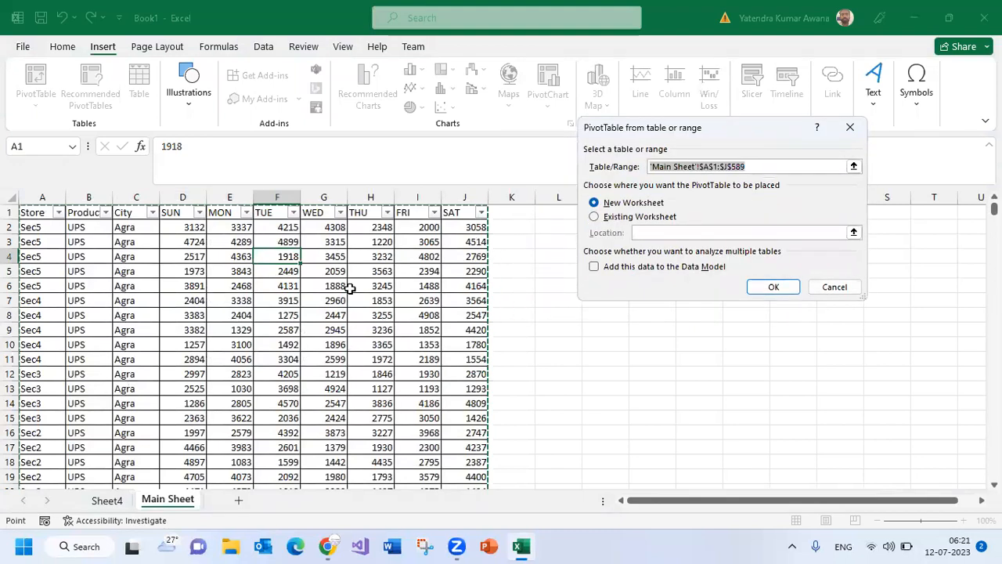
left_click(758, 165)
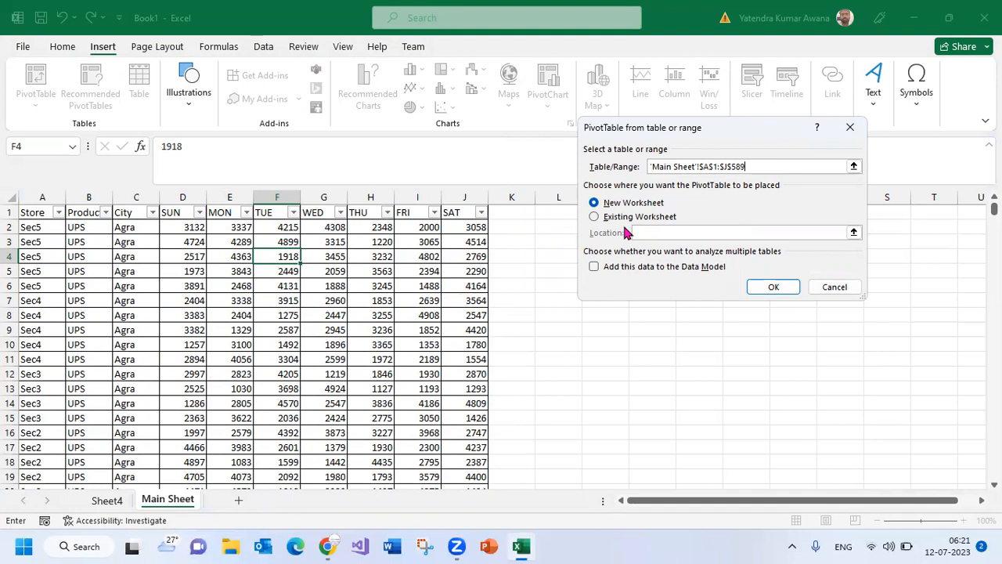
left_click(594, 218)
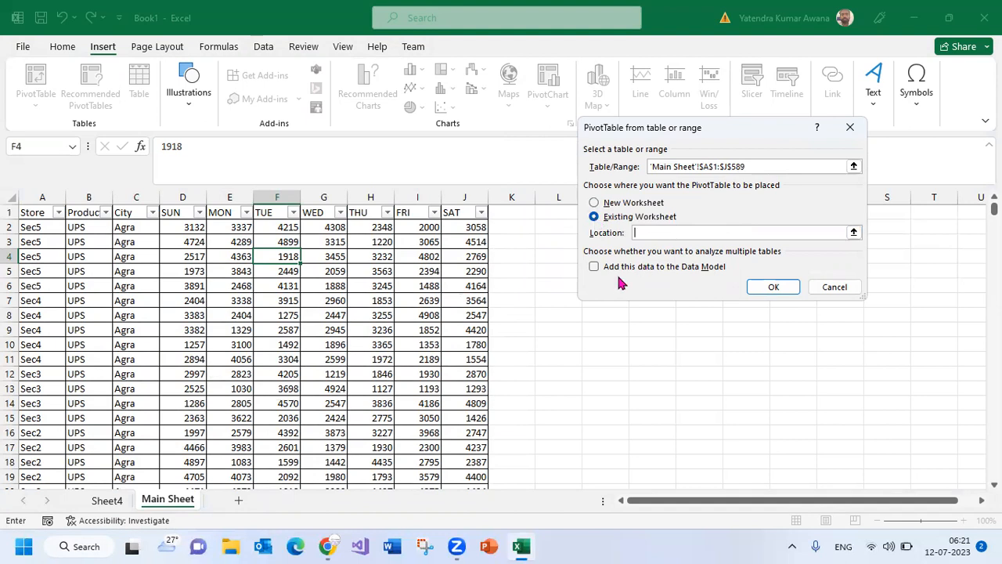
left_click(108, 500)
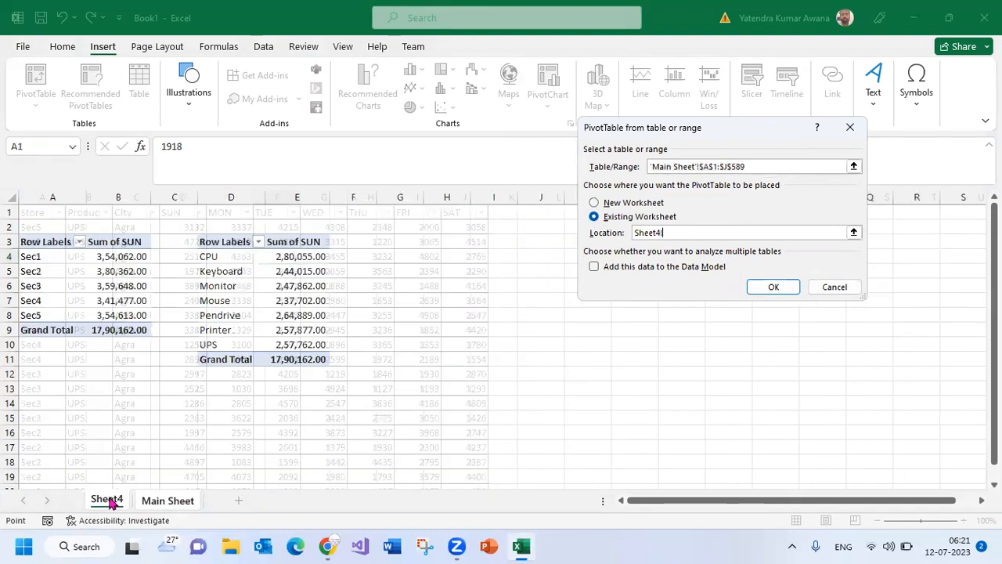
left_click(440, 239)
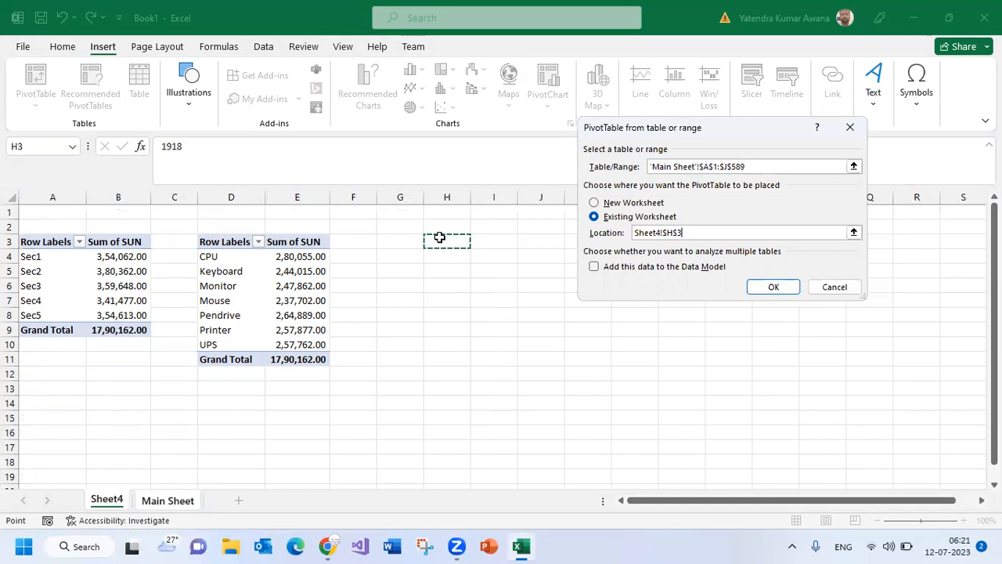
left_click(770, 288)
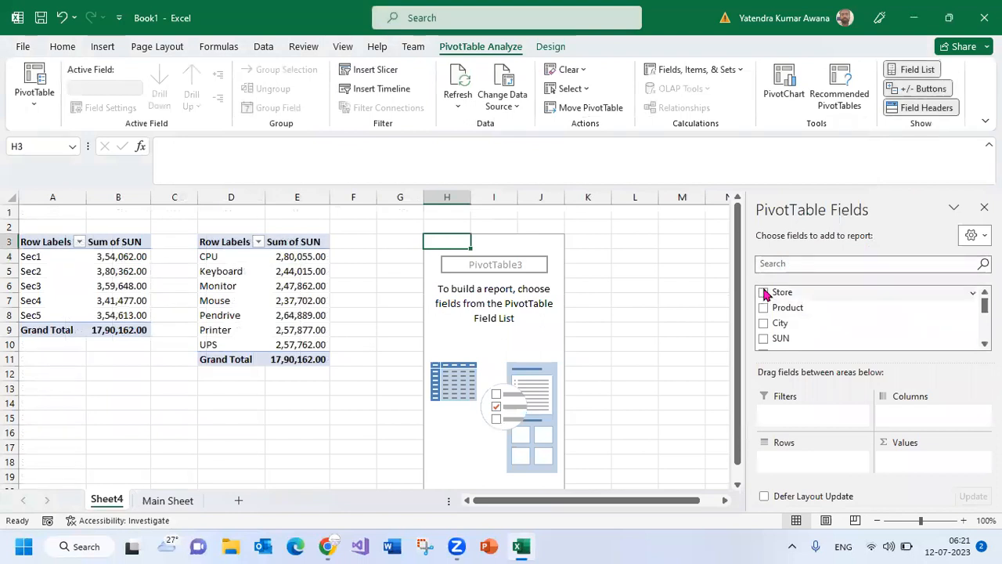
Set up the third PivotTable with City rows and the sum of SUN, formatting its values and grand total in comma style
left_click(764, 323)
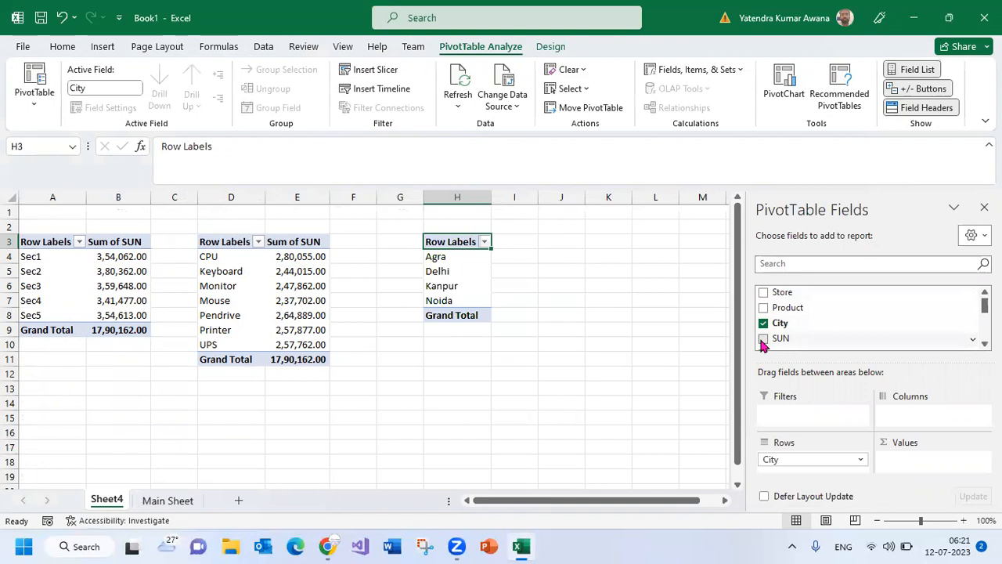
left_click(763, 339)
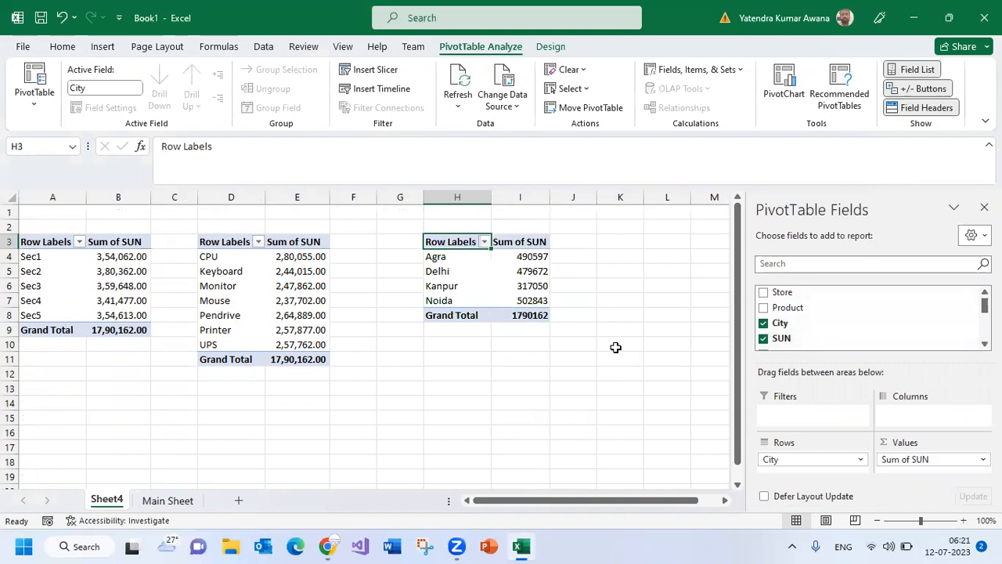
left_click_drag(514, 257, 519, 318)
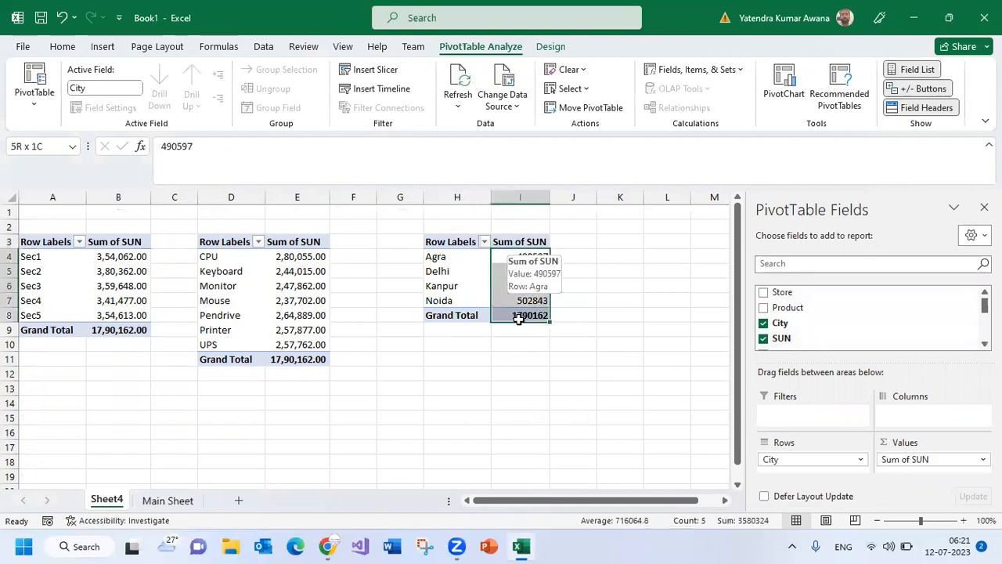
left_click(61, 47)
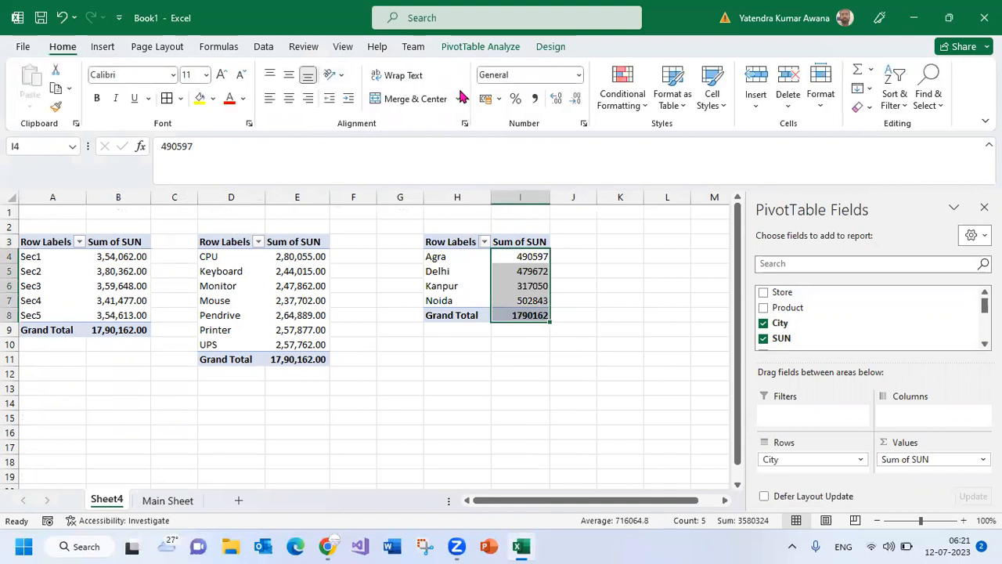
left_click(535, 98)
left_click(624, 342)
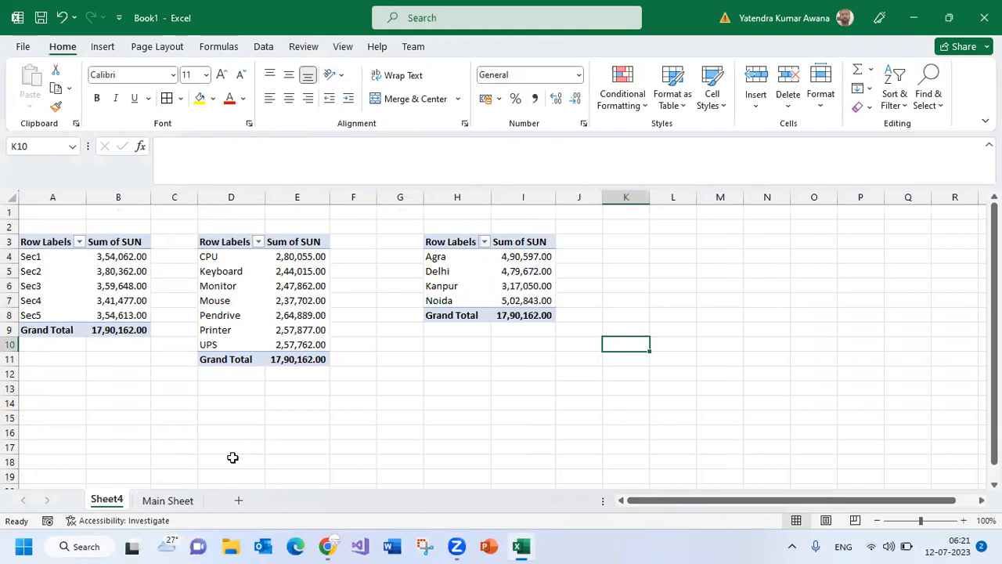
Return to Main Sheet and insert a PivotTable from range A1:J589 on a new worksheet
left_click(179, 505)
left_click(127, 300)
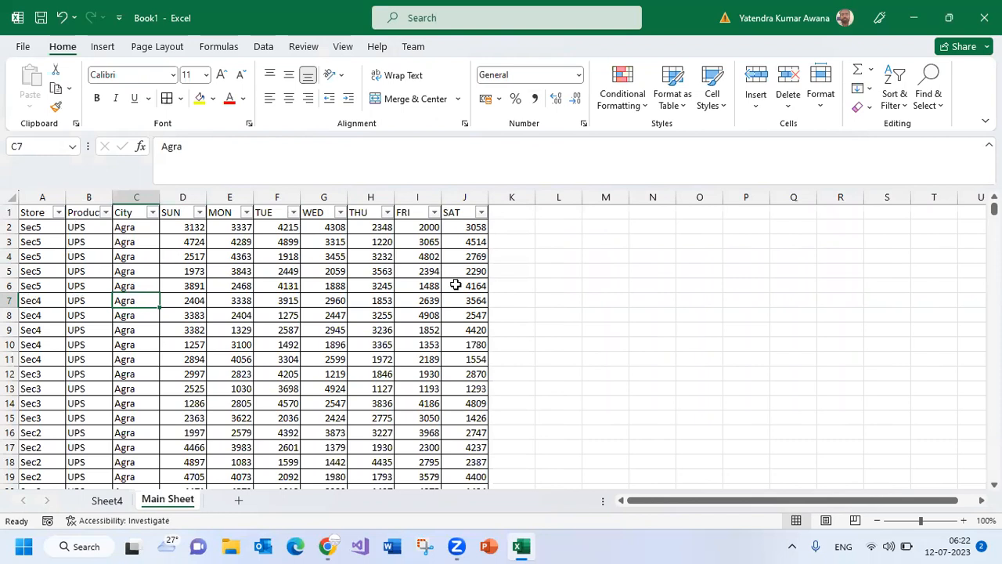
left_click(304, 303)
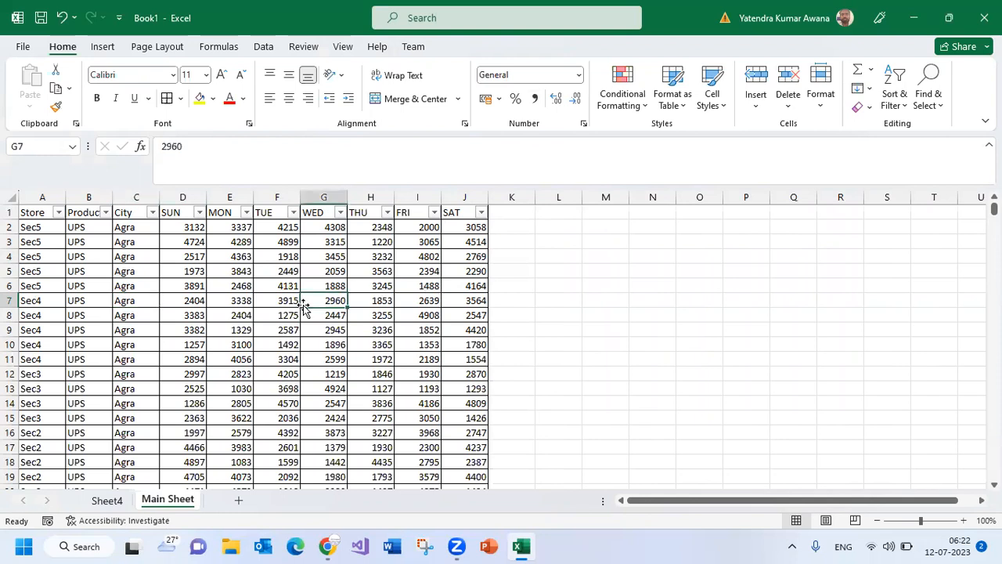
left_click(103, 49)
left_click(34, 78)
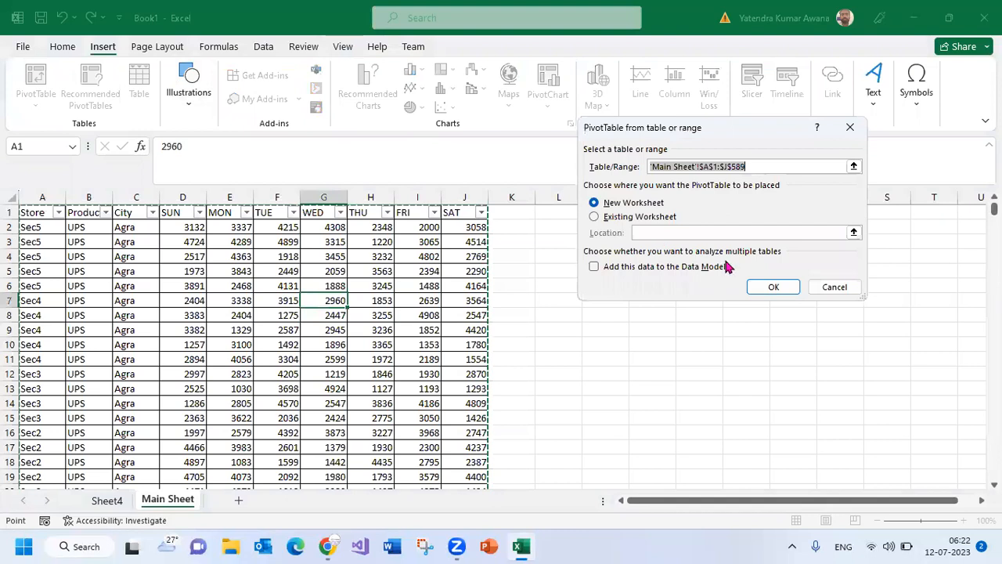
left_click(777, 284)
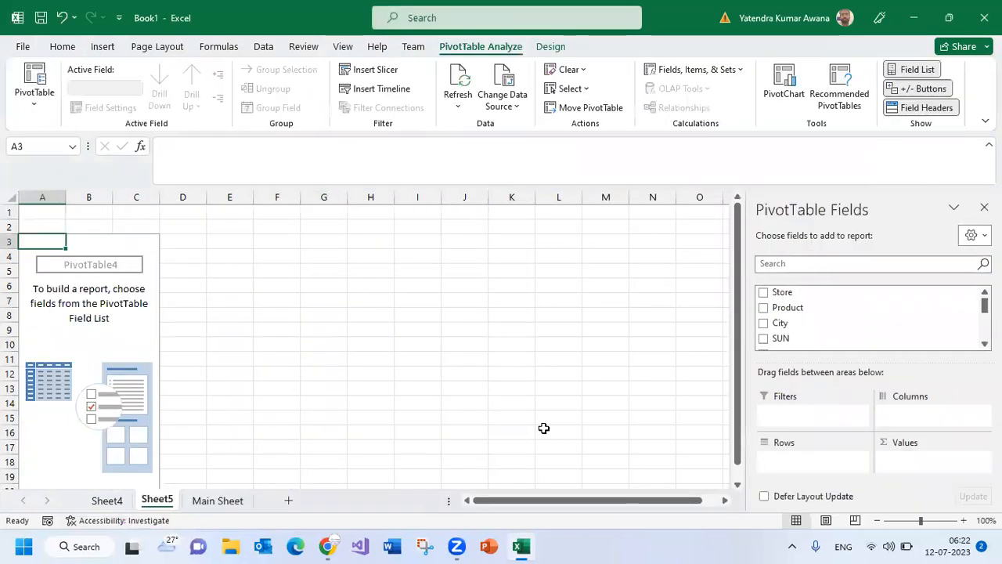
Add Store, Product and City as nested rows and the sum of SUN as values in the new PivotTable
left_click(763, 292)
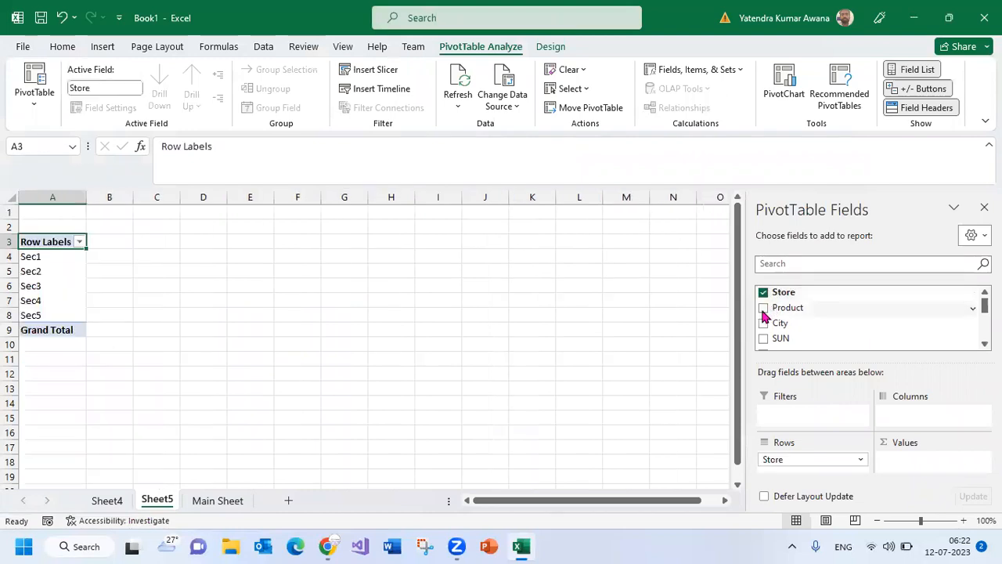
left_click(763, 308)
left_click(763, 323)
left_click(763, 338)
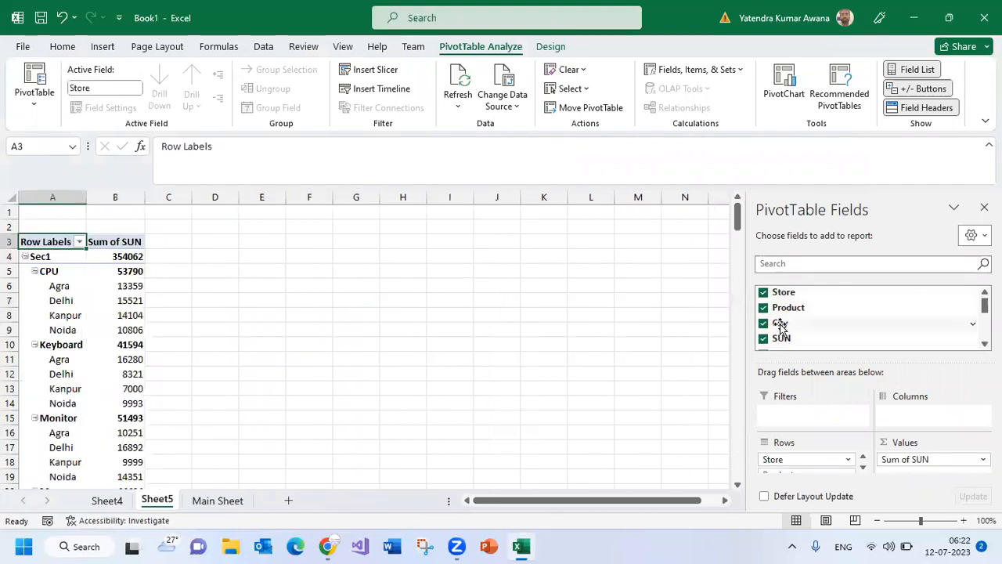
Add the sums of MON, TUE, WED, THU, FRI and SAT to the new PivotTable's values
scroll(779, 327, "down", 5)
scroll(775, 326, "up", 3)
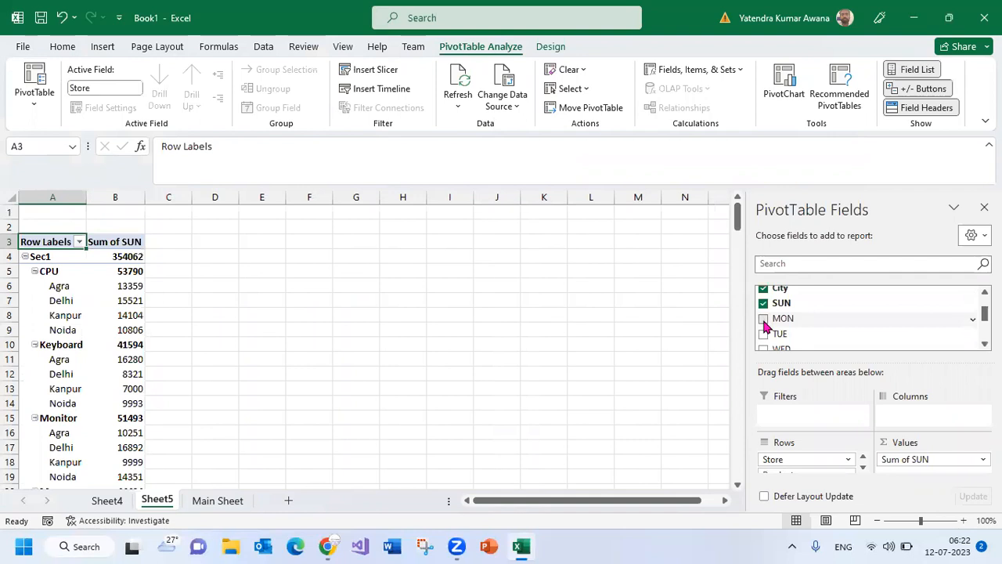
left_click(763, 318)
left_click(763, 333)
scroll(766, 328, "down", 1)
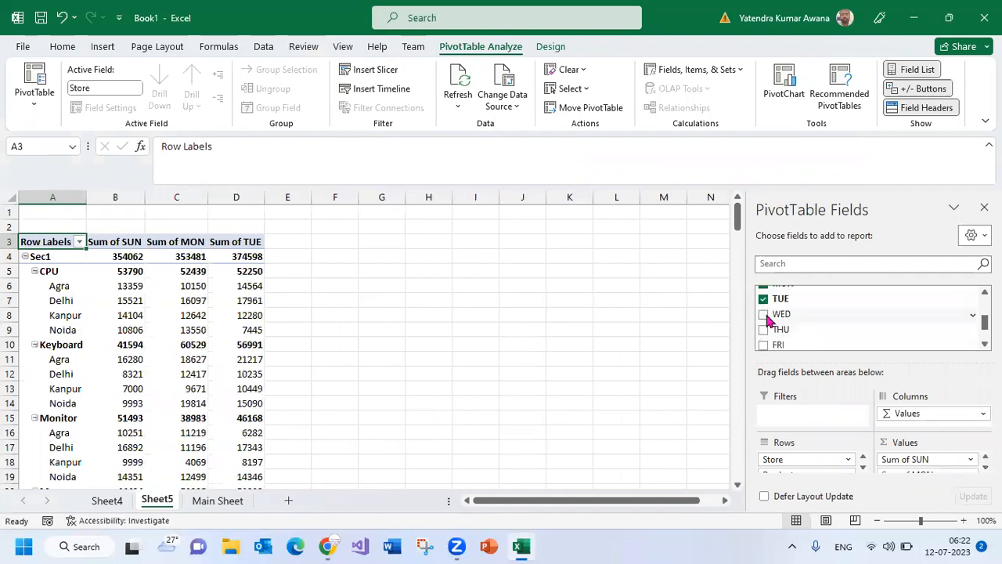
left_click(763, 314)
left_click(763, 328)
left_click(763, 344)
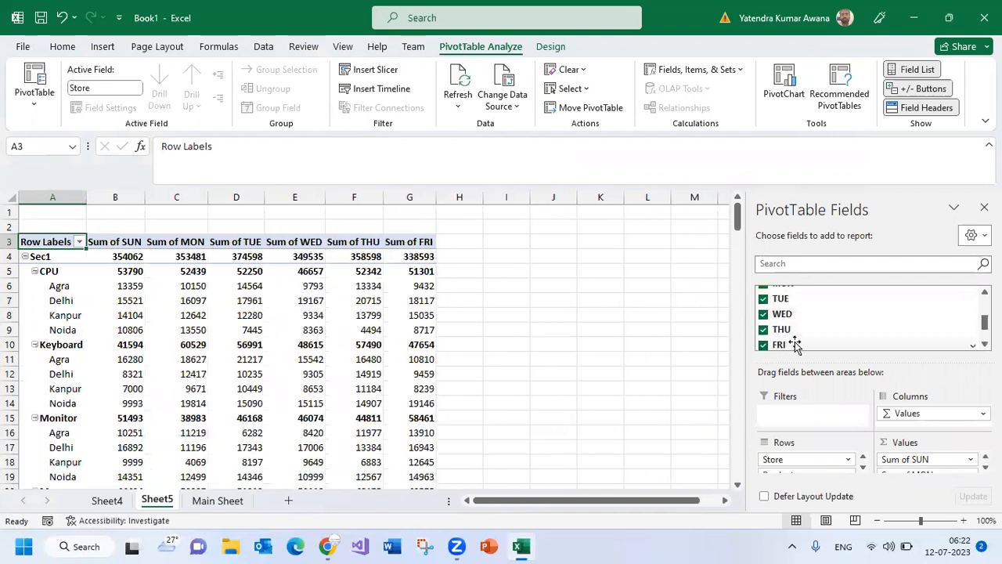
scroll(790, 344, "down", 1)
left_click(763, 324)
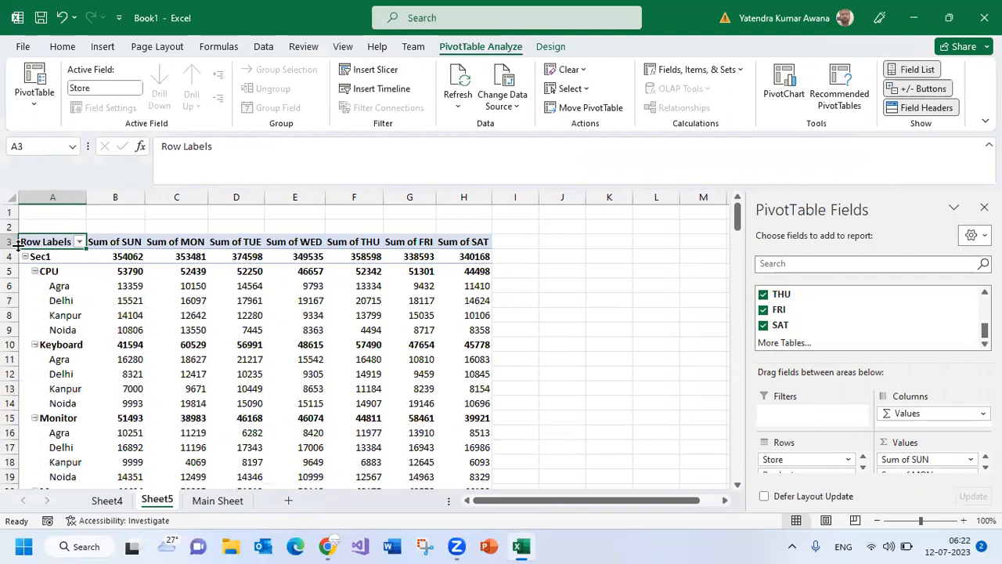
Examine the Sec1 section totals, the CPU product totals and the city rows beneath CPU
left_click_drag(45, 257, 474, 258)
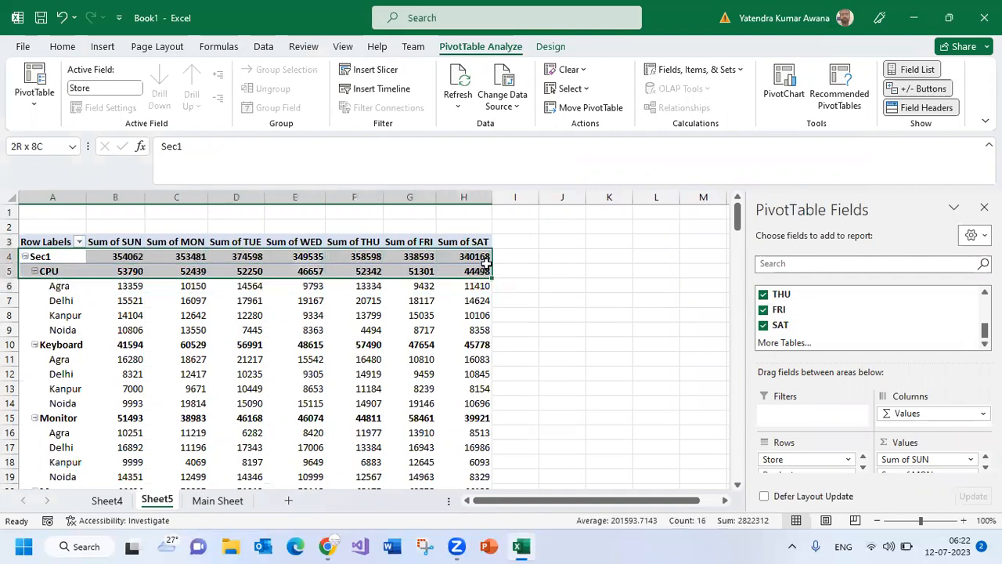
left_click_drag(49, 272, 469, 271)
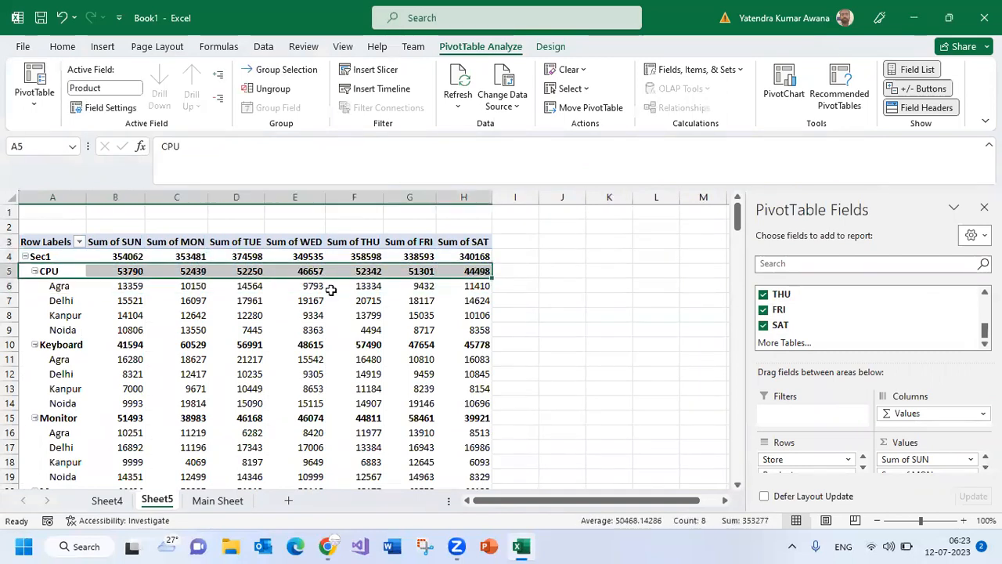
left_click_drag(33, 284, 411, 330)
left_click(411, 329)
left_click_drag(52, 285, 470, 330)
left_click(176, 299)
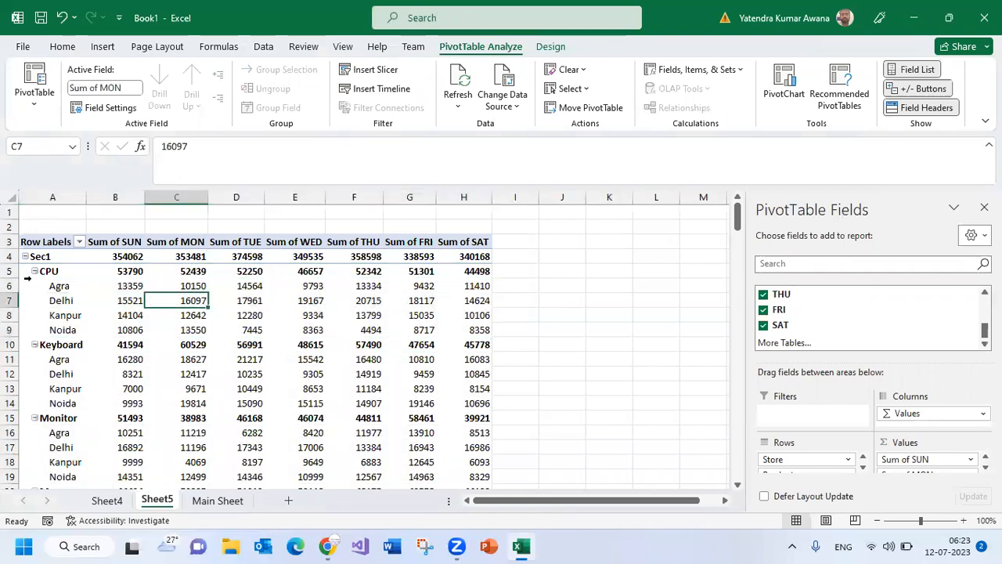
Collapse the city details of CPU, Keyboard, Monitor, Mouse, Pendrive, Printer and UPS in the PivotTable
left_click(35, 271)
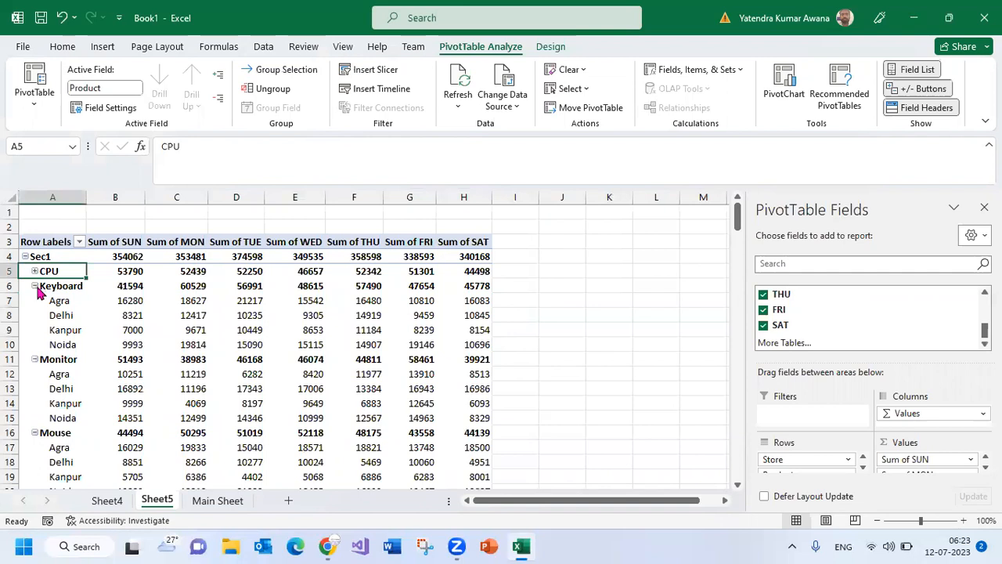
left_click(34, 286)
left_click(34, 301)
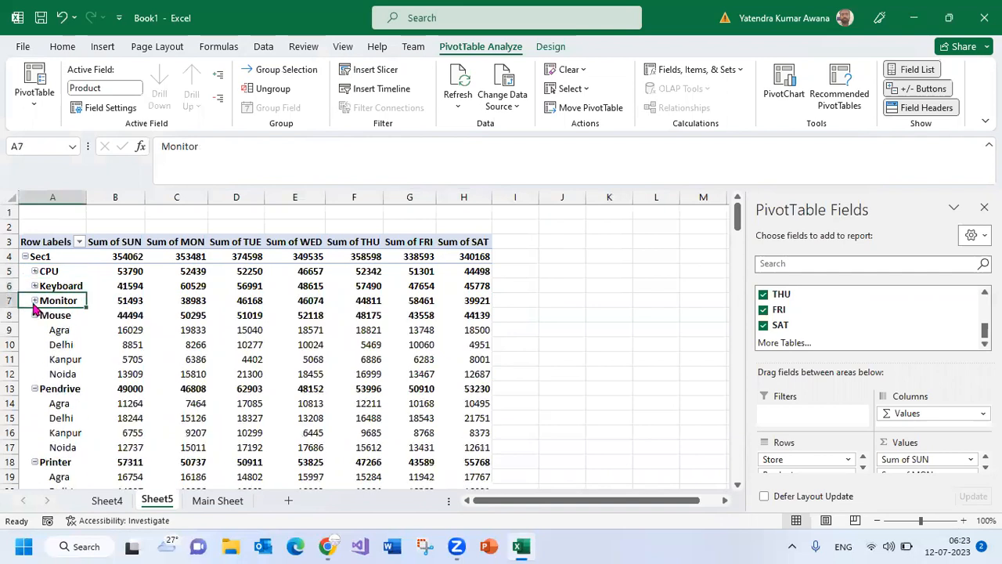
left_click(34, 315)
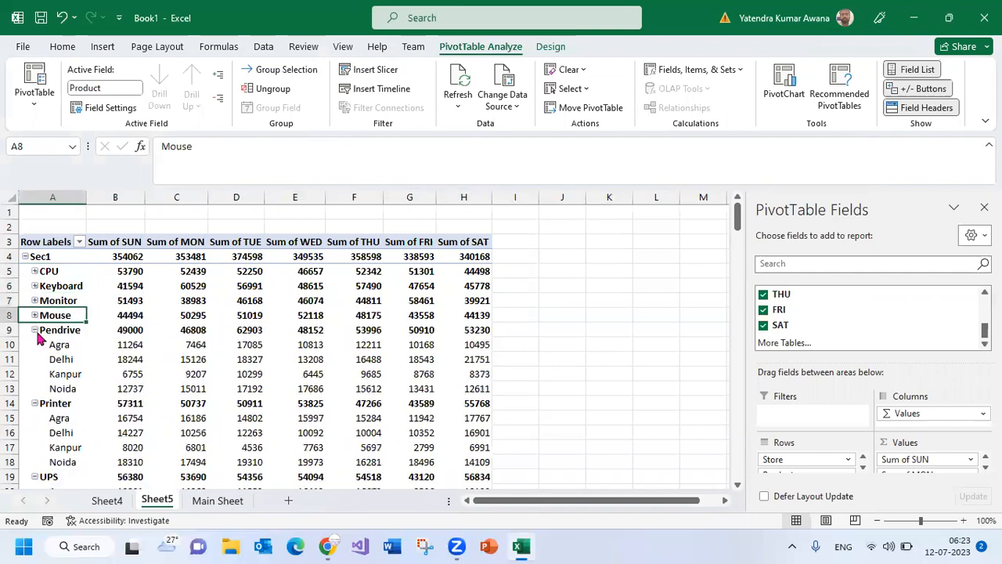
left_click(35, 330)
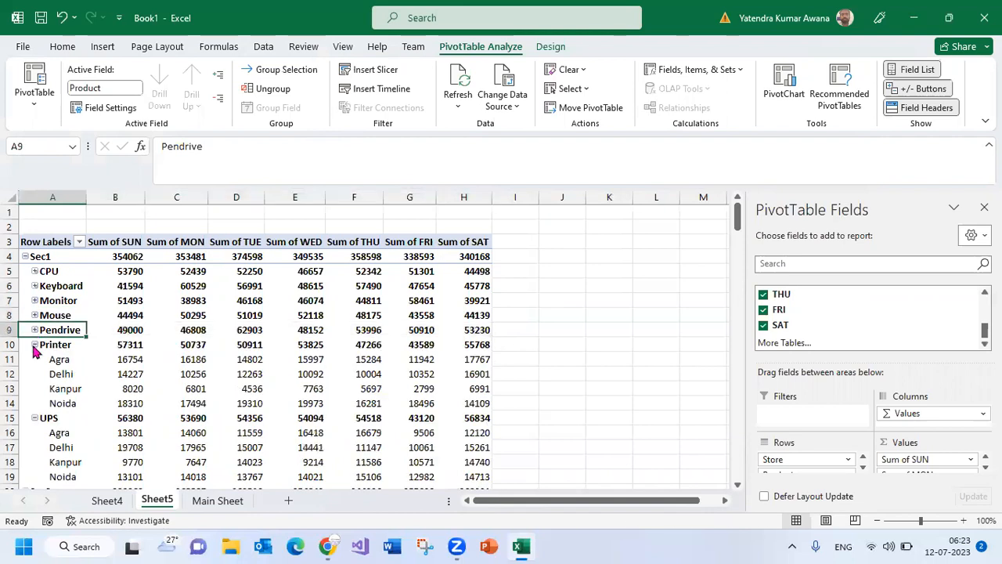
left_click(35, 344)
left_click(34, 360)
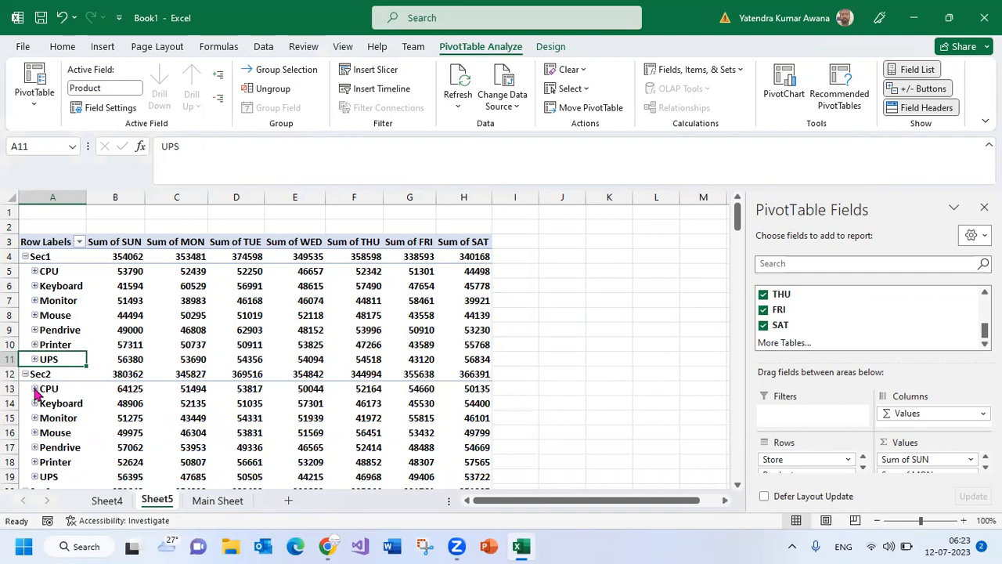
Collapse the product details of Sec1, Sec2, Sec3, Sec4 and Sec5 in the weekday PivotTable on Sheet5
scroll(35, 391, "down", 7)
scroll(71, 383, "down", 2)
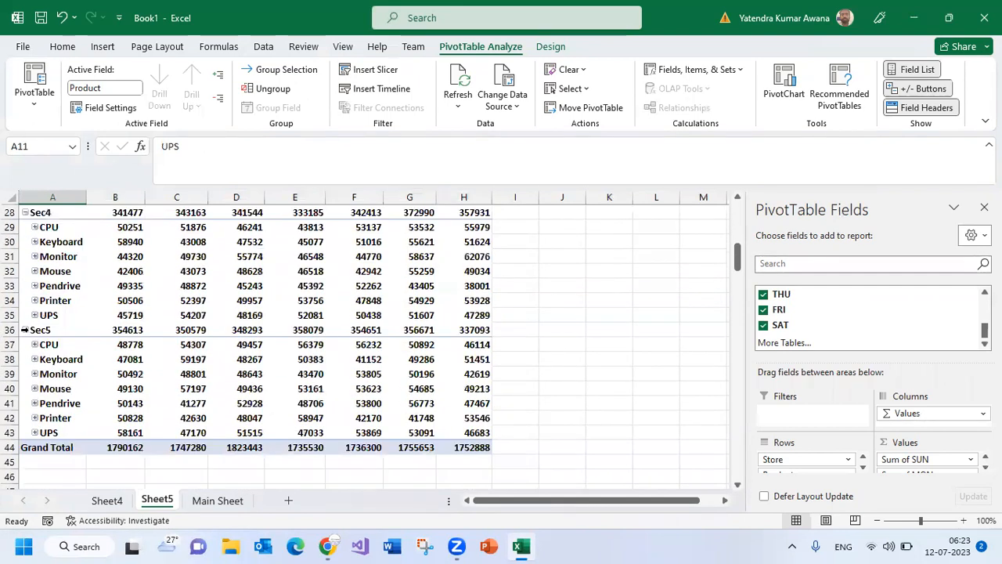
left_click(25, 330)
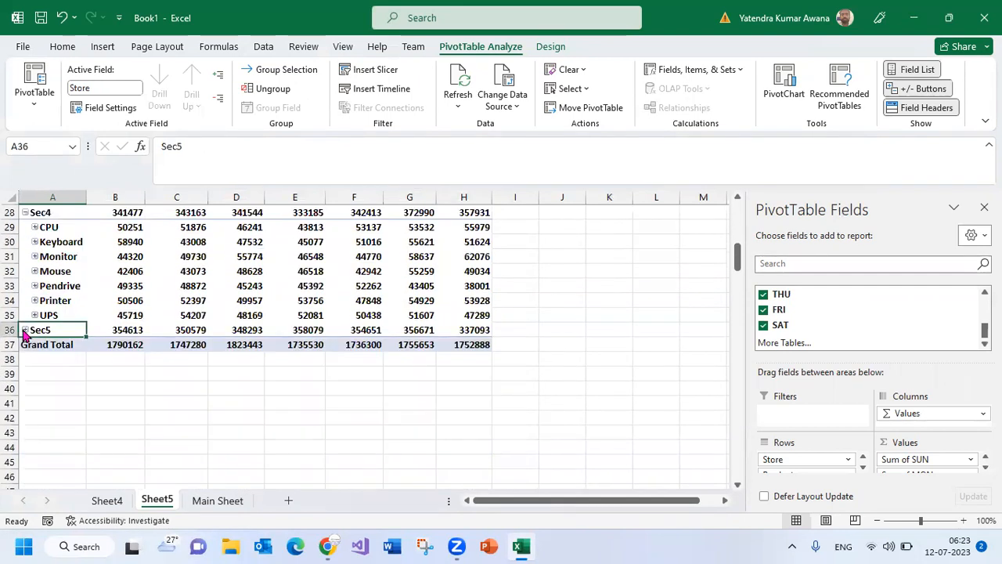
scroll(26, 323, "up", 5)
left_click(24, 316)
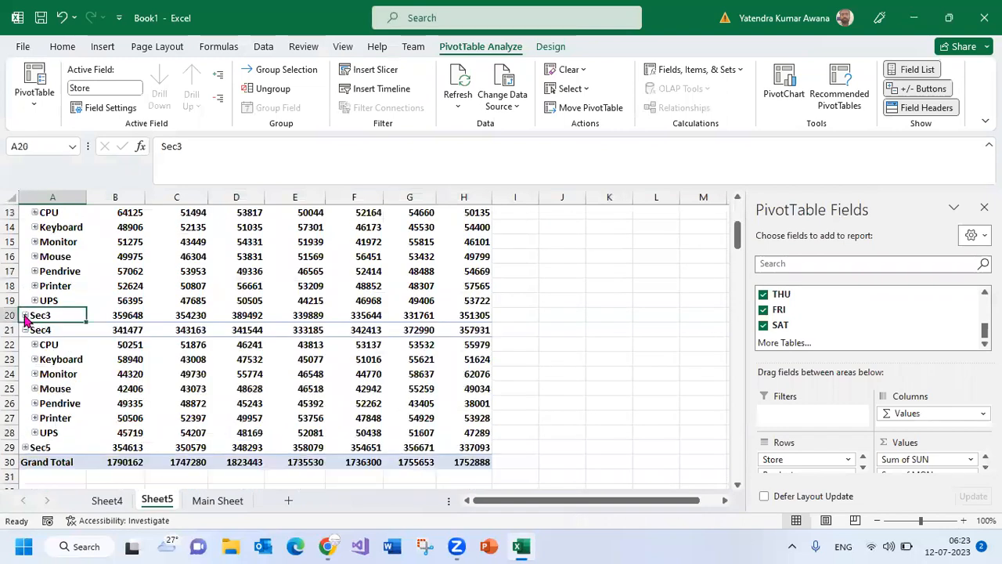
left_click(24, 331)
scroll(25, 330, "up", 3)
scroll(25, 329, "up", 1)
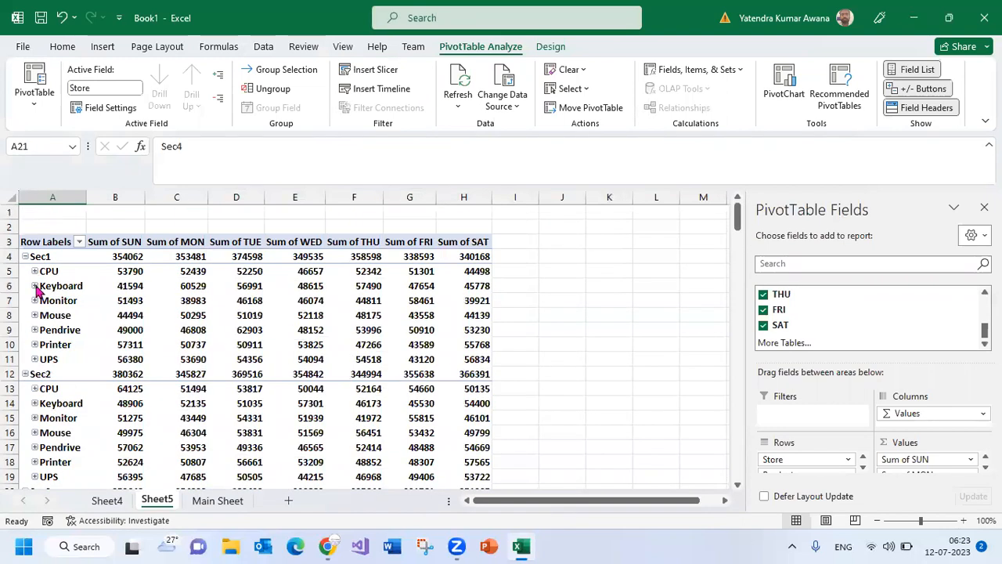
left_click(25, 257)
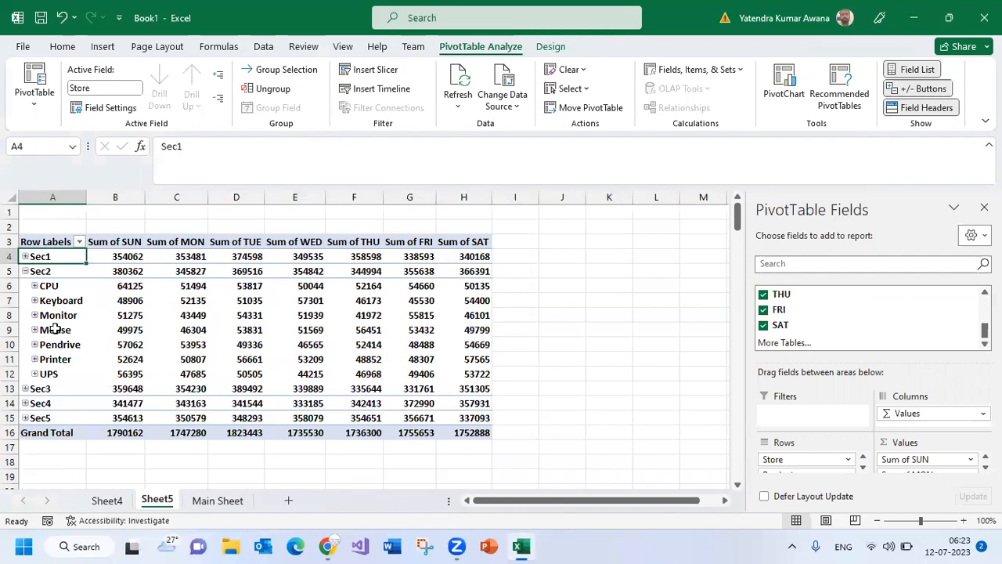
left_click(25, 271)
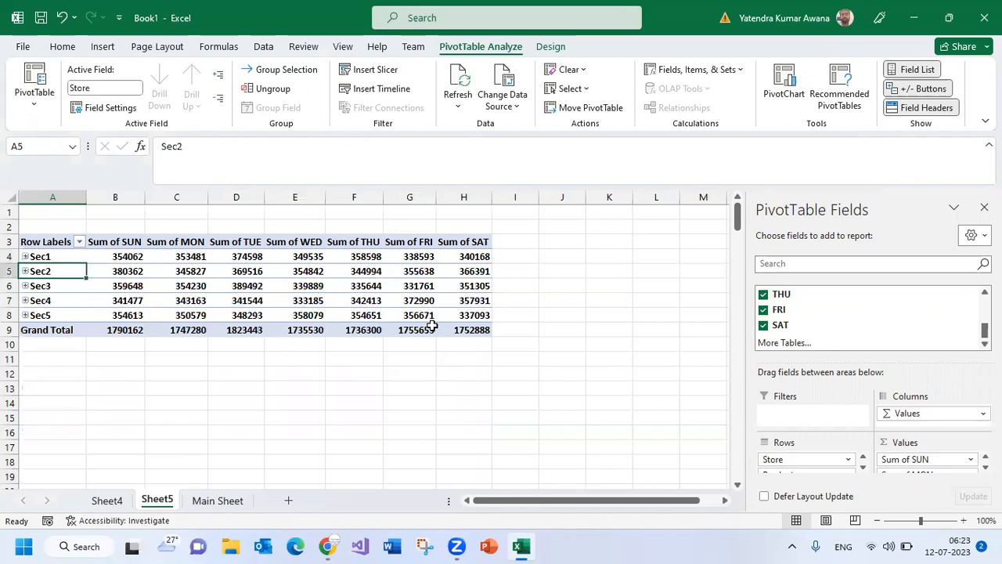
Change the Store value in cell A4 of Main Sheet to Sec10
mouse_move(431, 326)
left_click(110, 501)
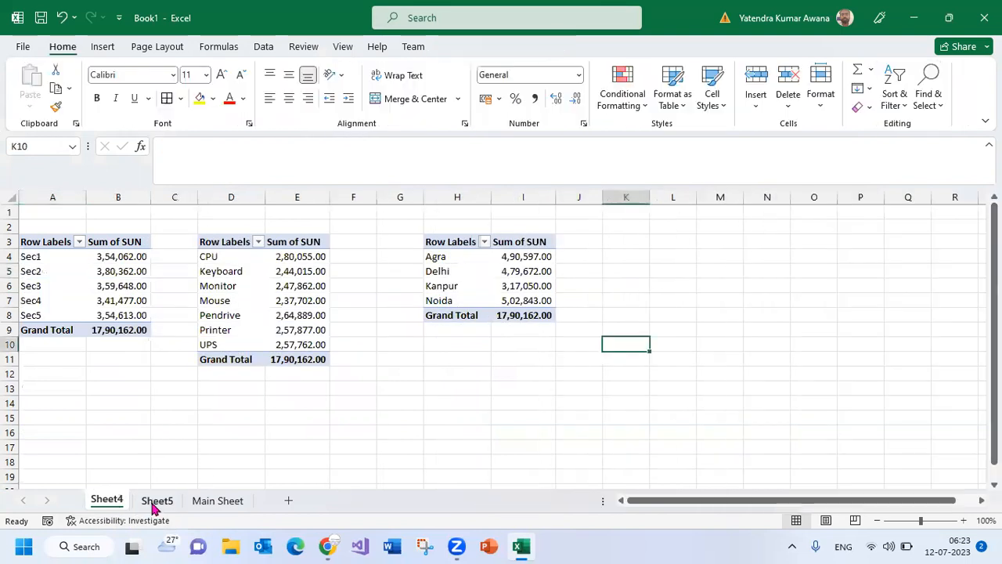
left_click(155, 500)
left_click(218, 499)
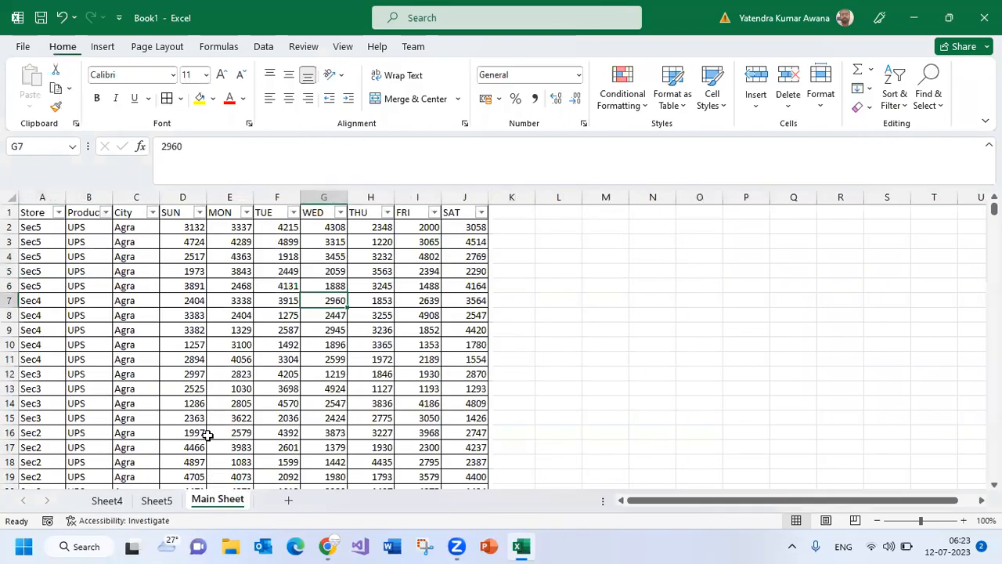
left_click(30, 256)
type("Sc")
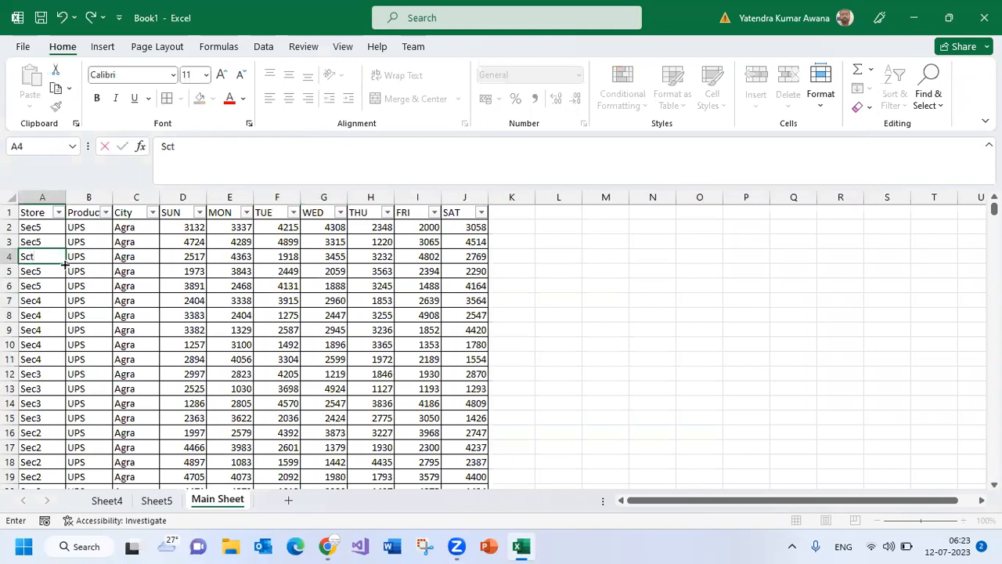
left_click(630, 342)
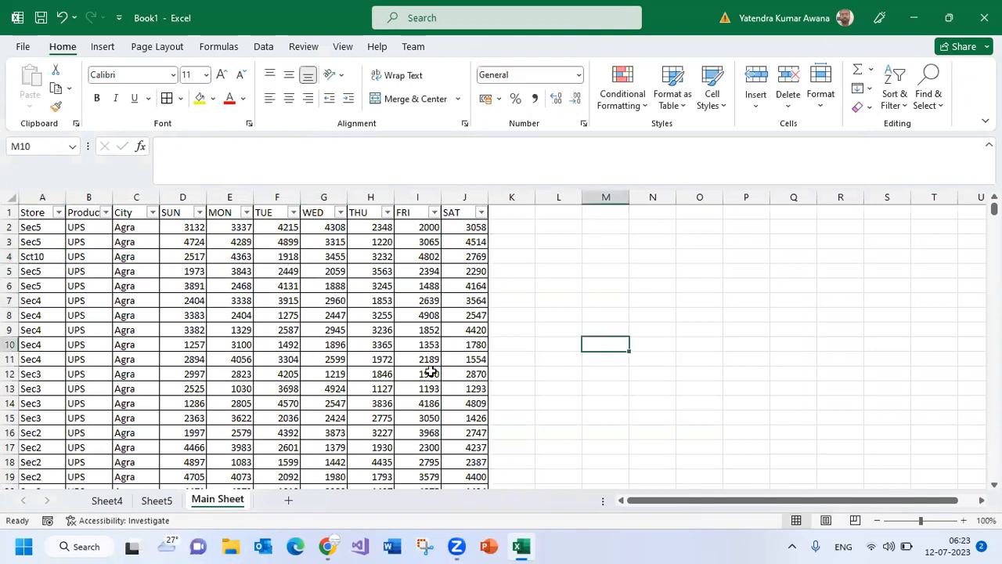
left_click(27, 257)
type("S")
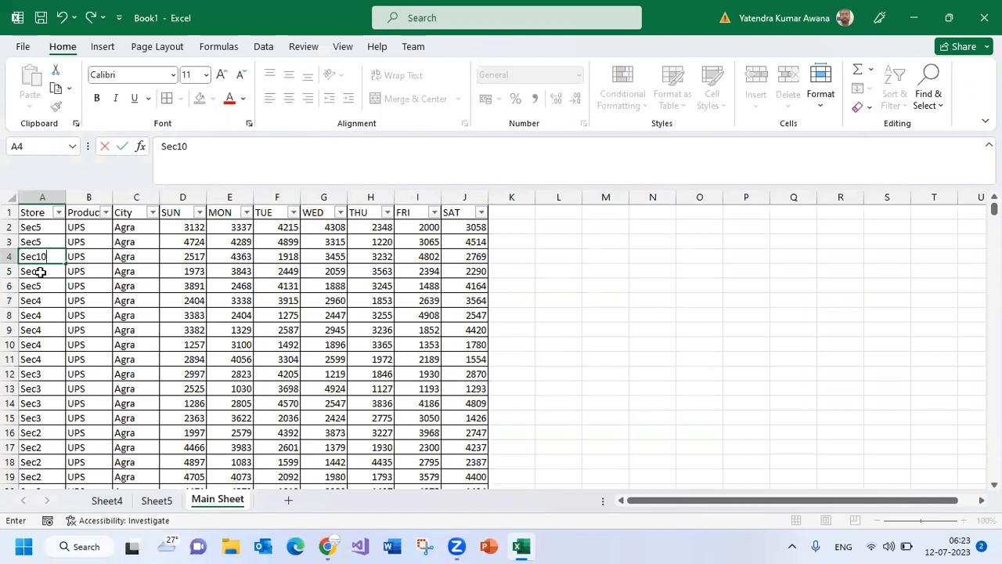
left_click(186, 392)
Refresh the store PivotTable on Sheet4 from the edited source data and check the Sec10 rows on Sheet4 and Sheet5
left_click(156, 500)
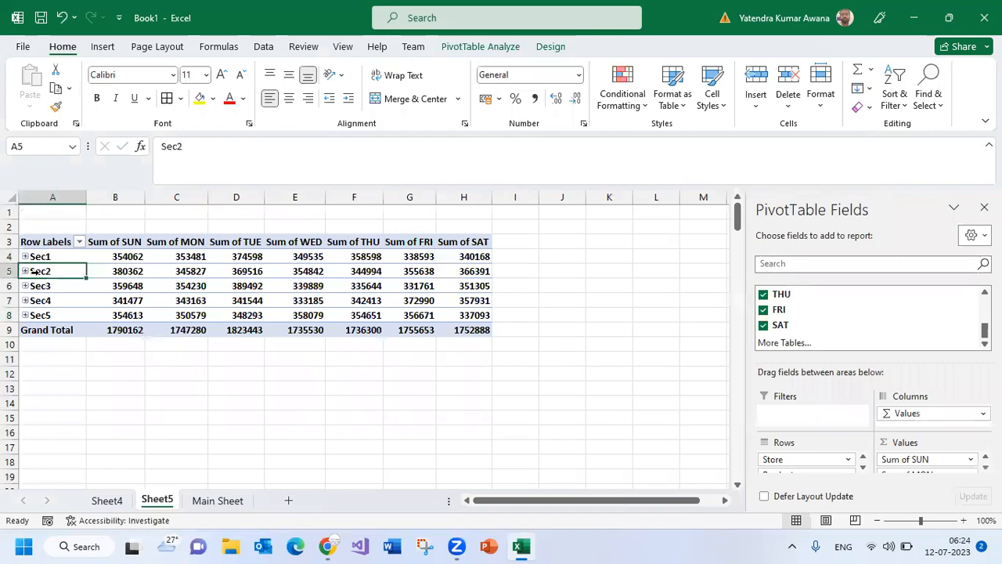
left_click_drag(52, 256, 54, 314)
left_click(106, 500)
left_click_drag(31, 256, 117, 315)
left_click(82, 402)
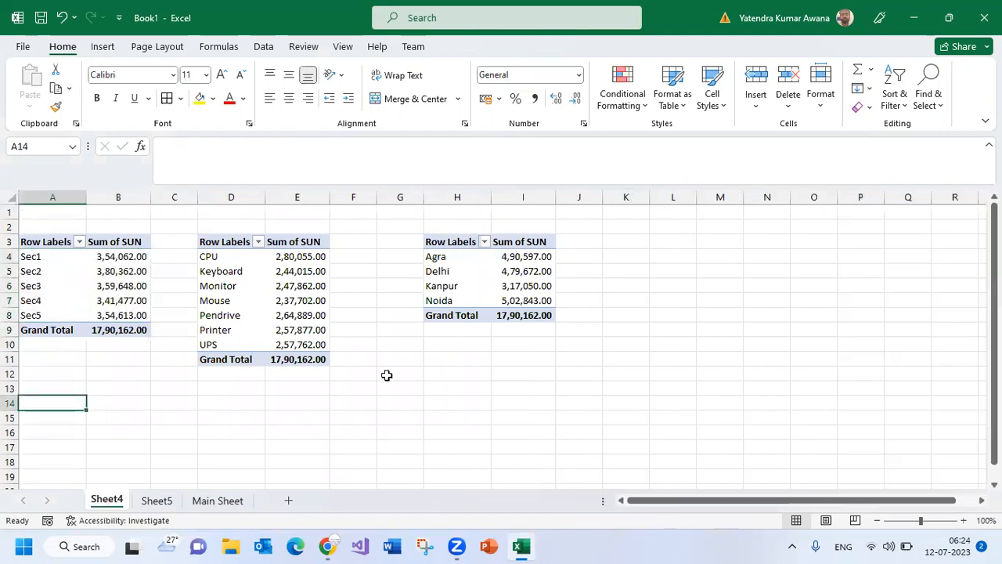
left_click(93, 307)
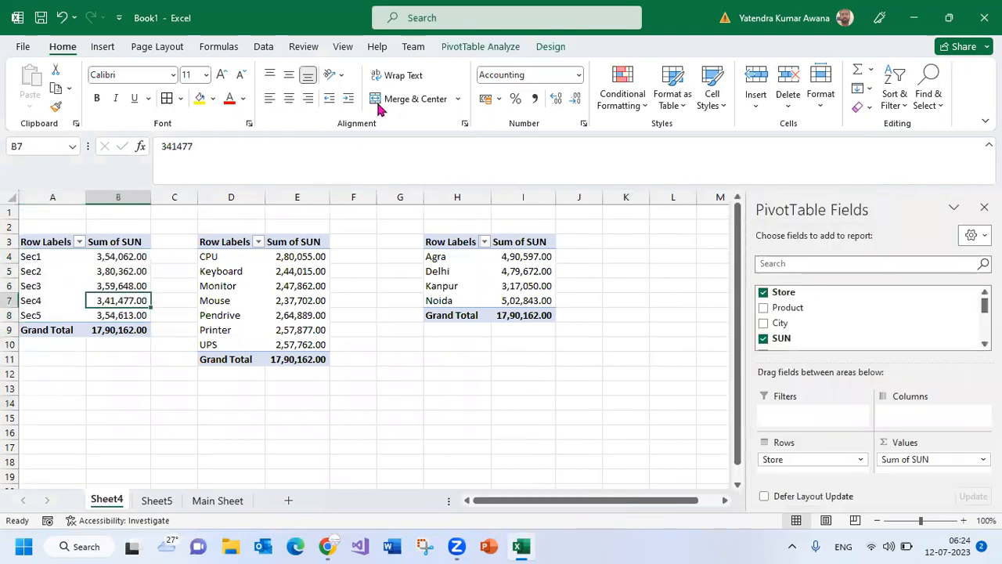
left_click(505, 47)
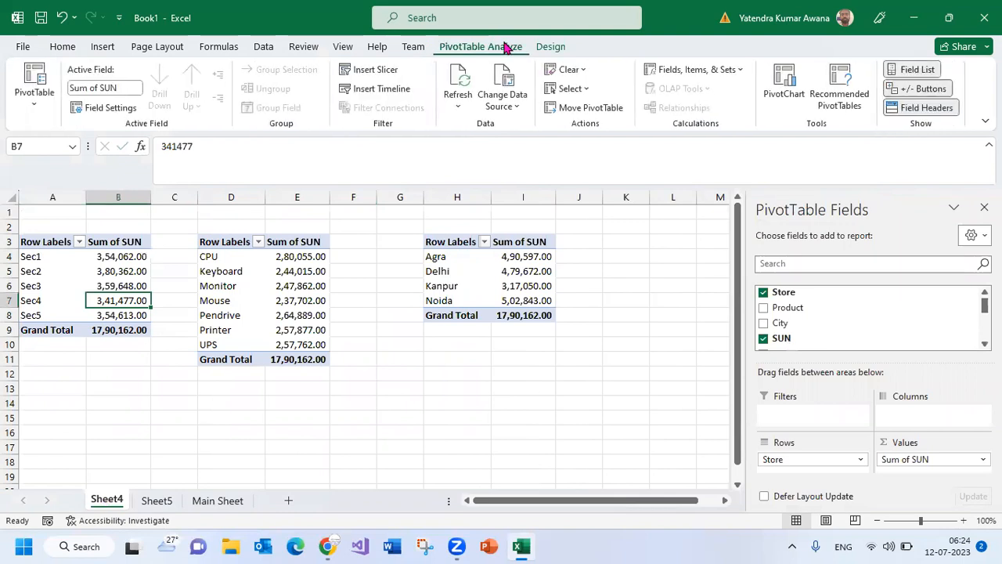
left_click(462, 83)
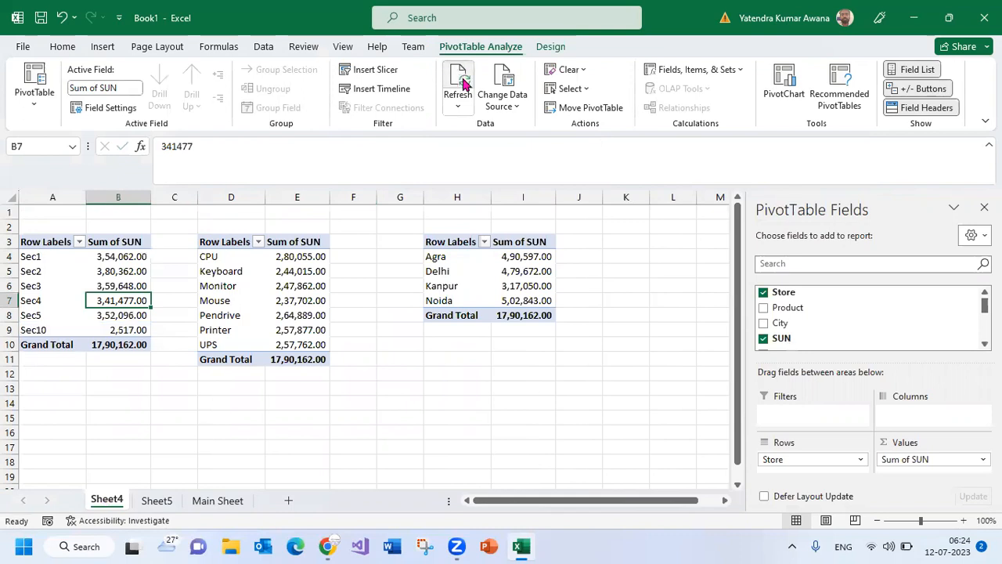
left_click_drag(28, 330, 89, 321)
left_click(32, 330)
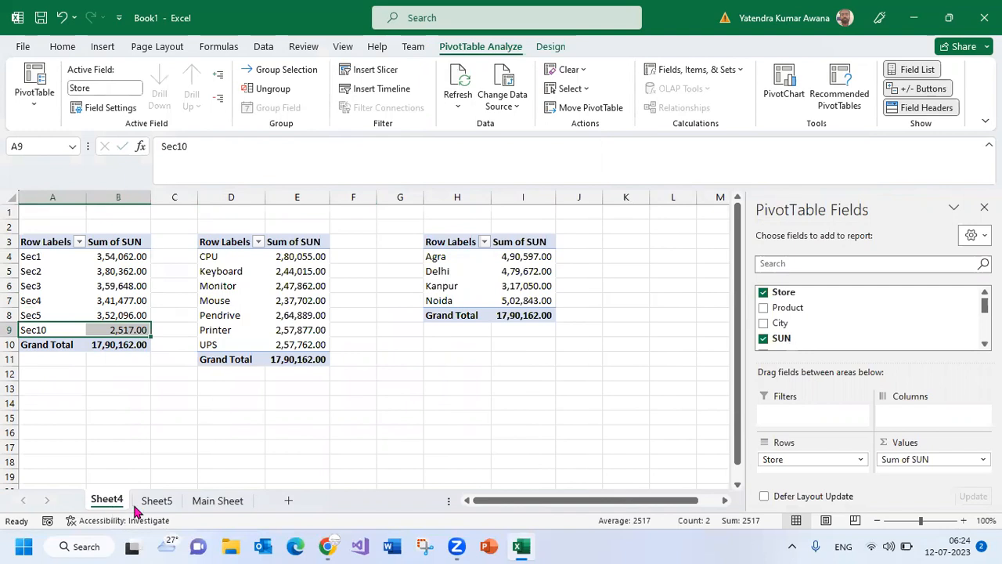
left_click(157, 501)
left_click_drag(45, 329, 472, 342)
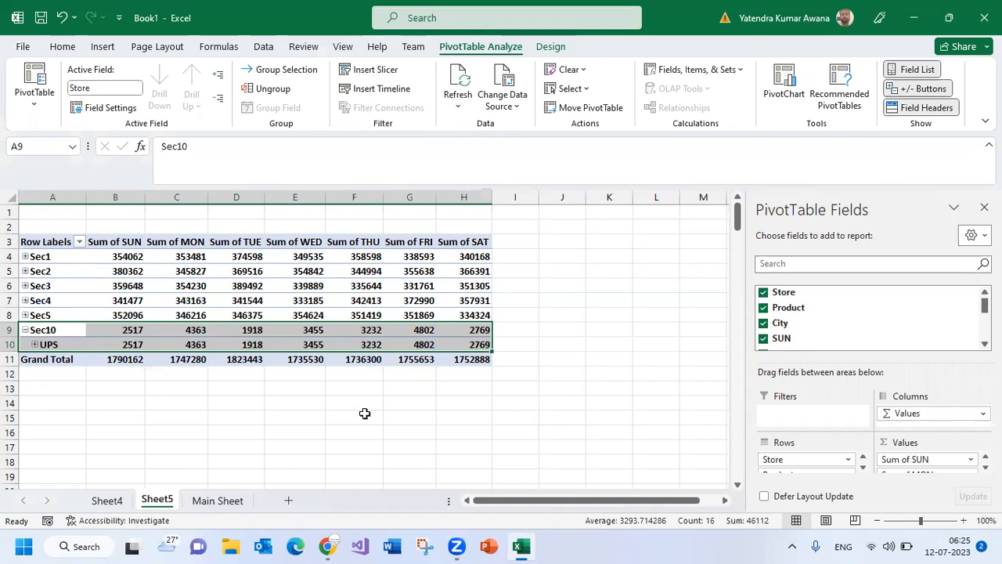
Add the column header Total in cell K1 of Main Sheet
left_click(226, 505)
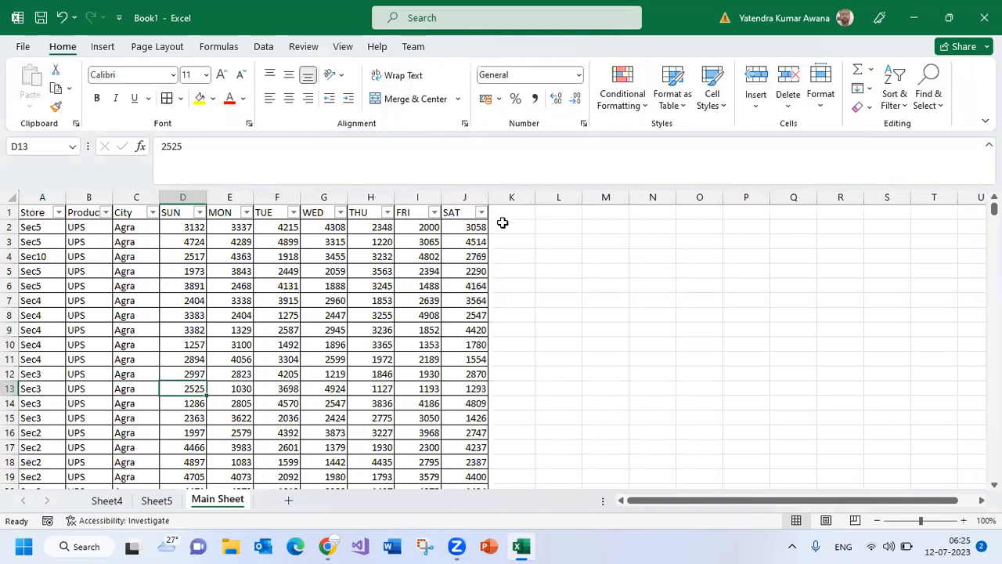
scroll(148, 324, "down", 9)
scroll(88, 340, "up", 9)
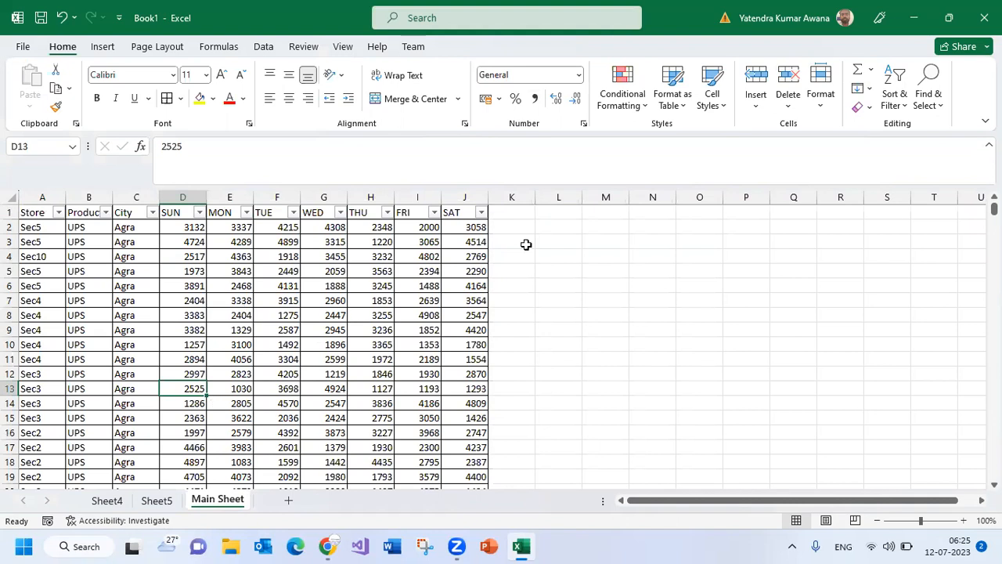
left_click(520, 213)
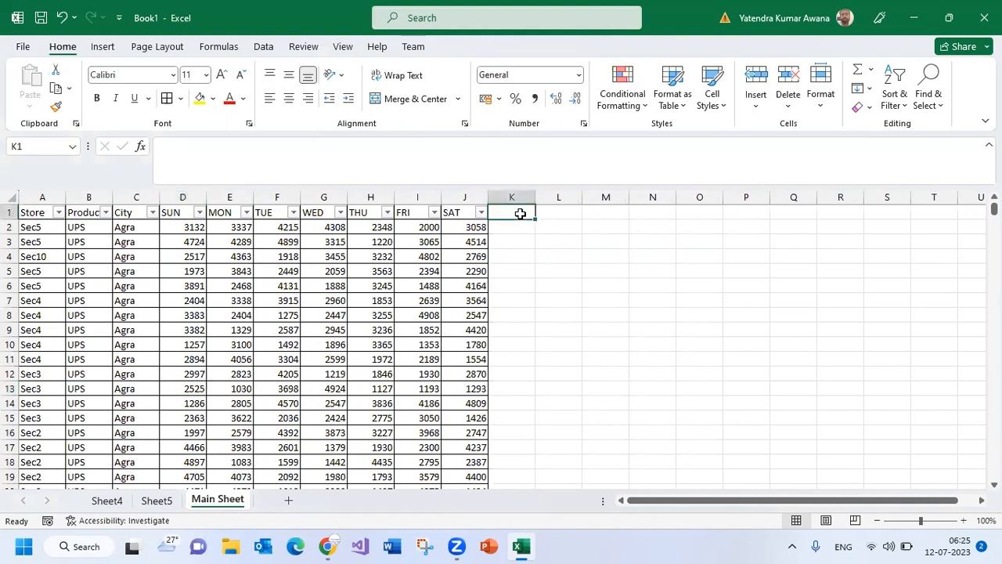
type("Total")
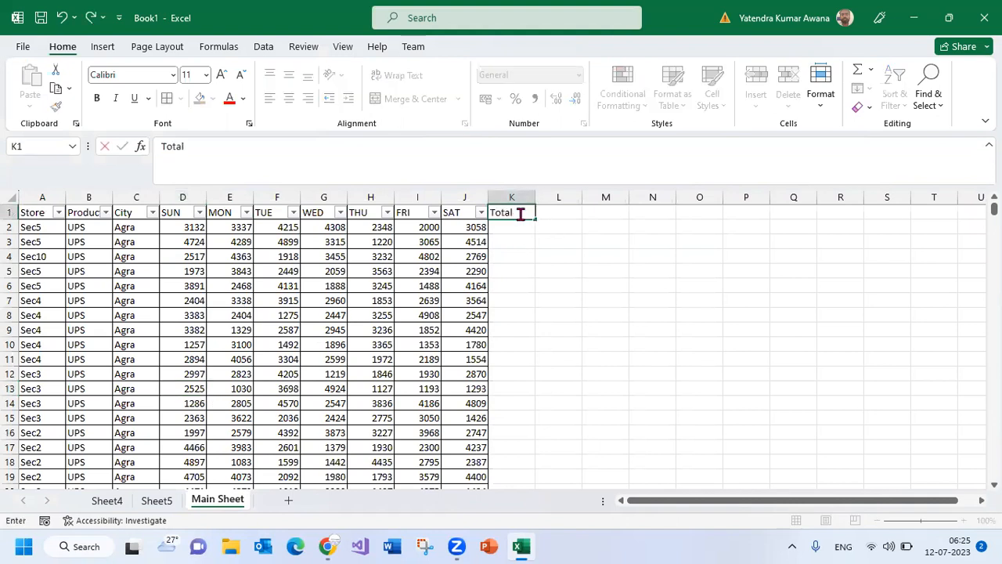
key("Return")
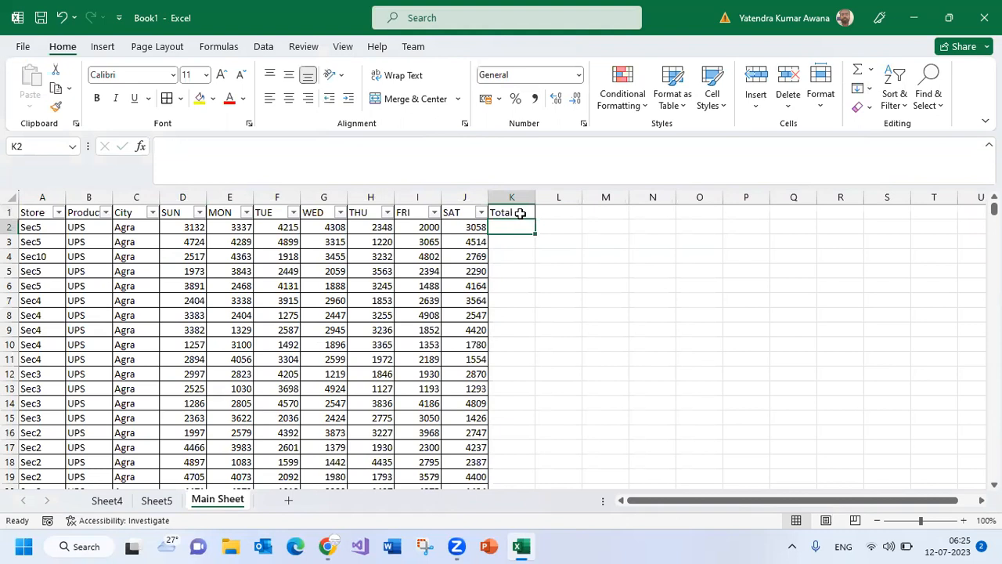
Calculate the row total in K2 with =SUM(D2:J2) and fill the formula down the whole Total column
left_click(857, 70)
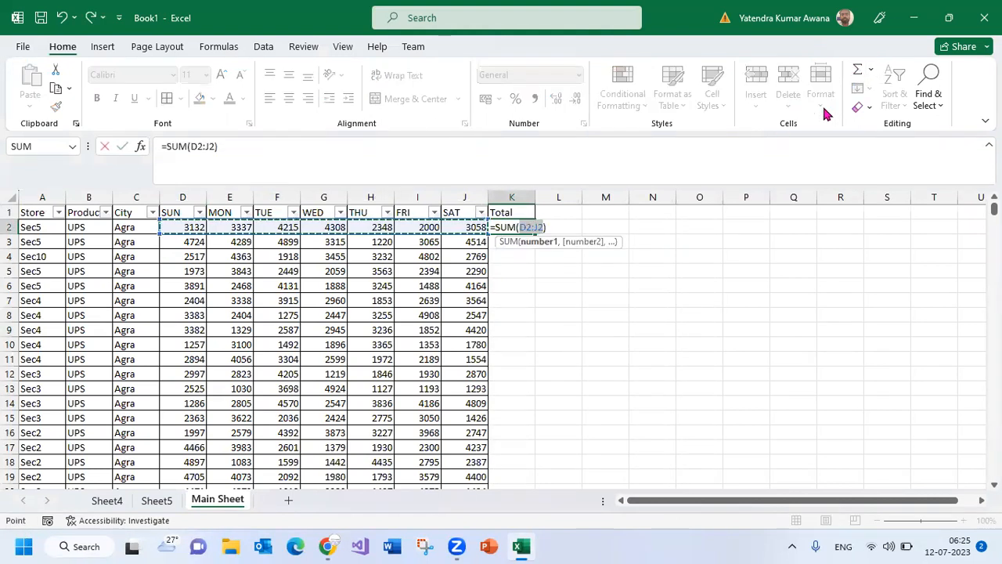
key("Return")
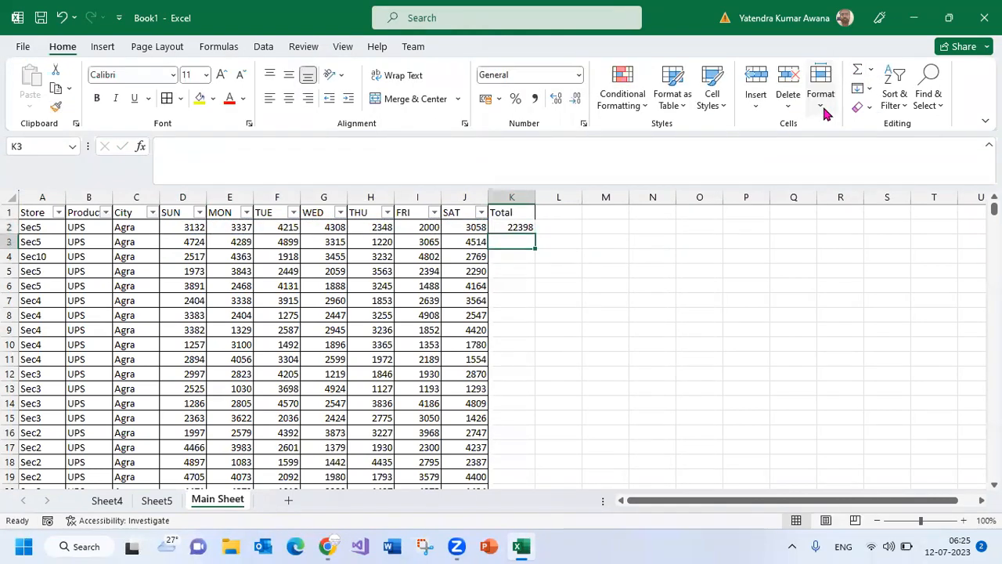
left_click(523, 227)
double_click(535, 234)
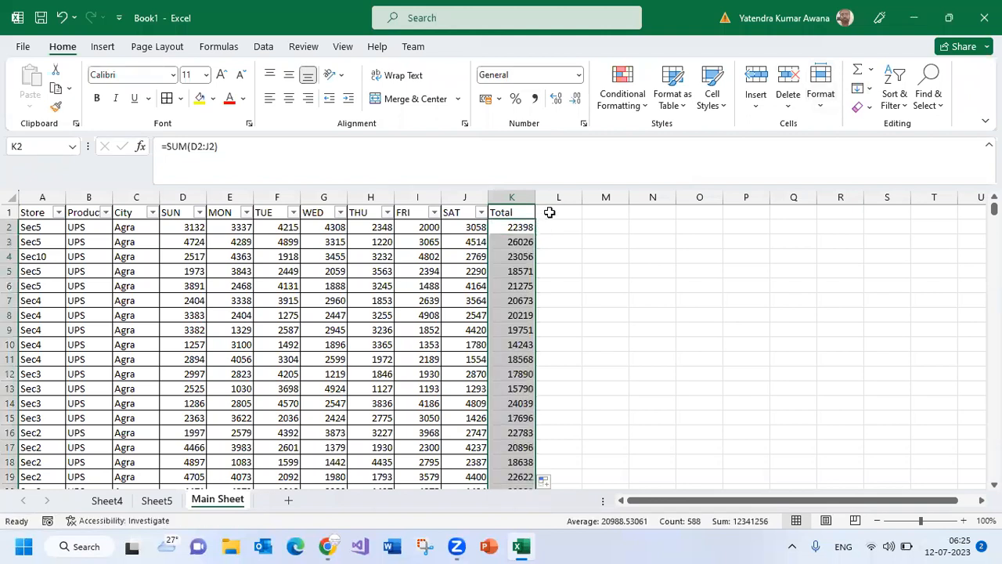
Add the column header Status in cell L1
left_click(550, 212)
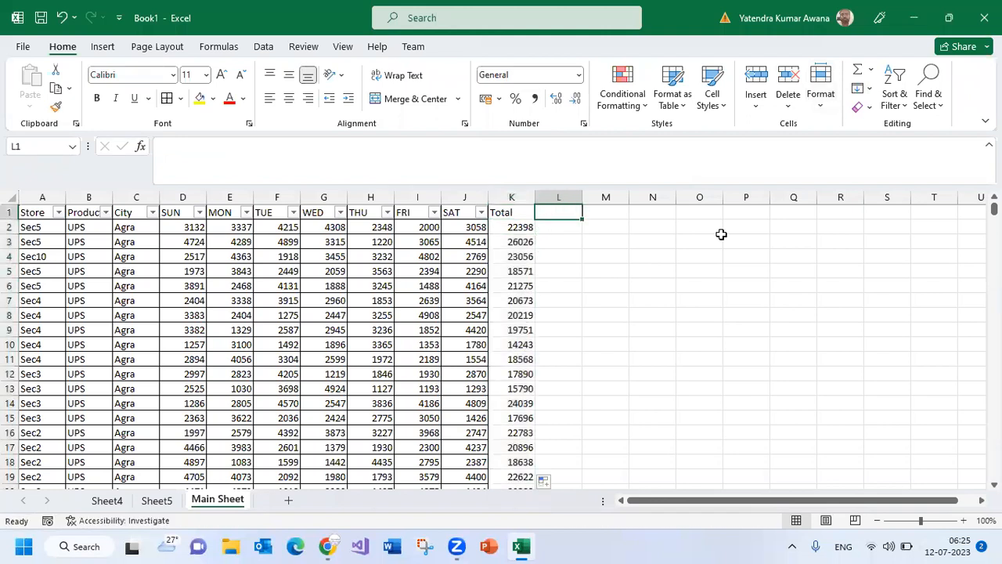
type("Status")
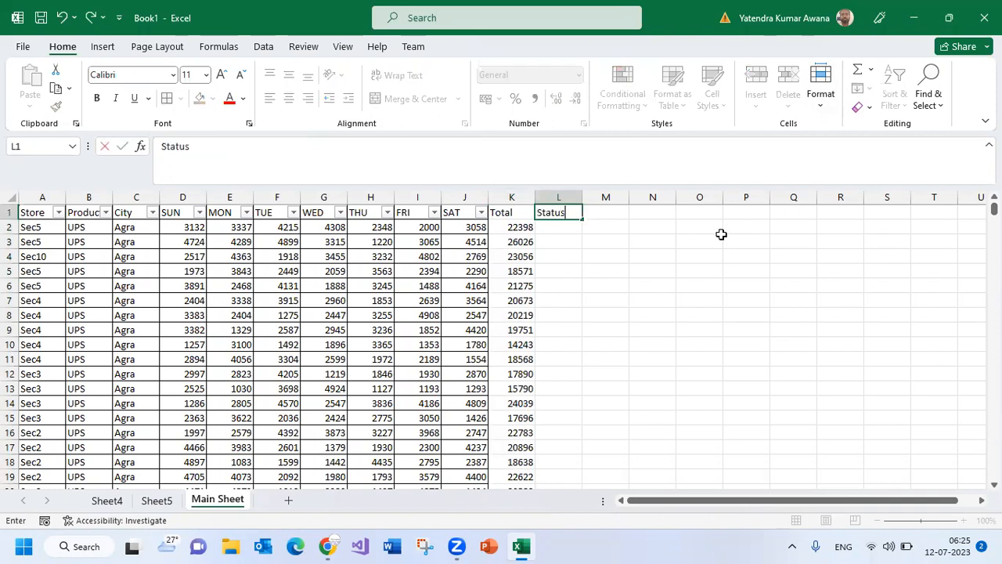
key("Return")
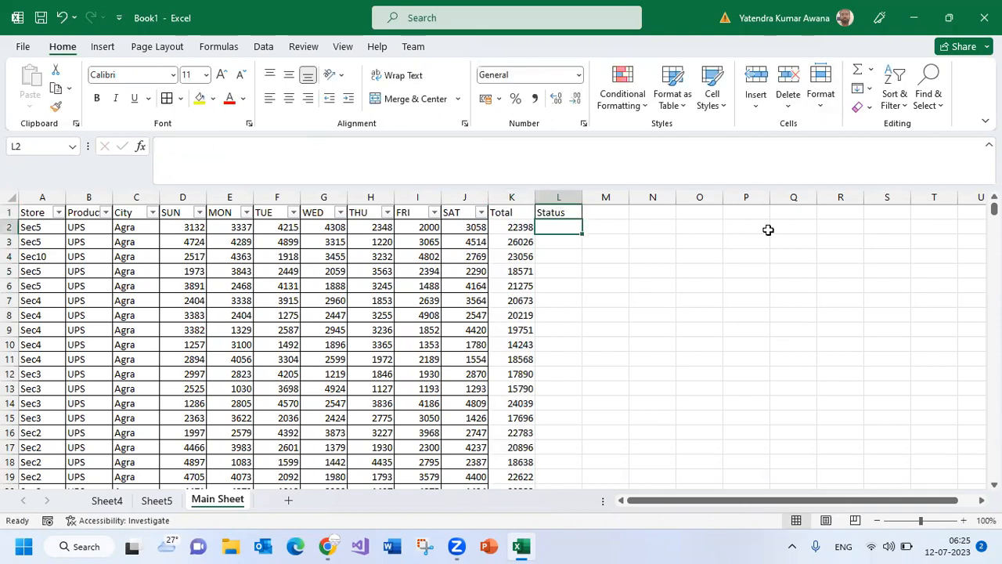
Apply borders to all cells in K1:M589 so the new columns match the table
left_click_drag(503, 218, 587, 545)
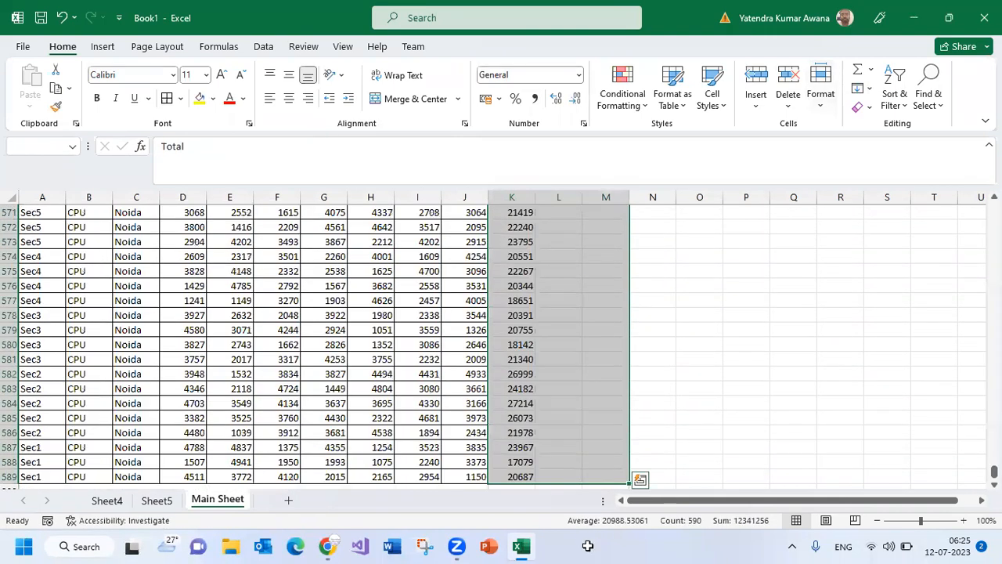
left_click(167, 101)
key("ctrl+BackSpace")
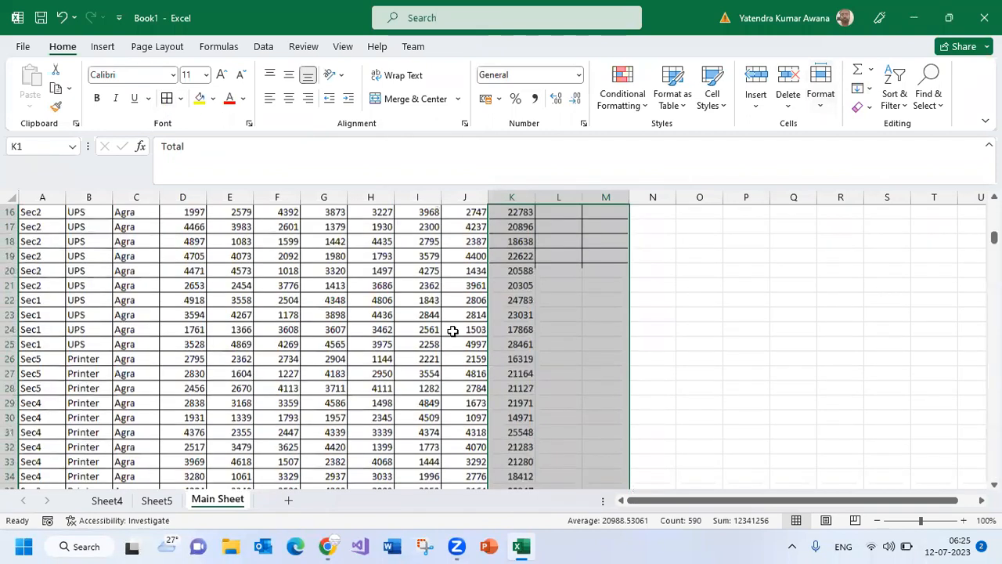
scroll(452, 330, "up", 5)
left_click(571, 229)
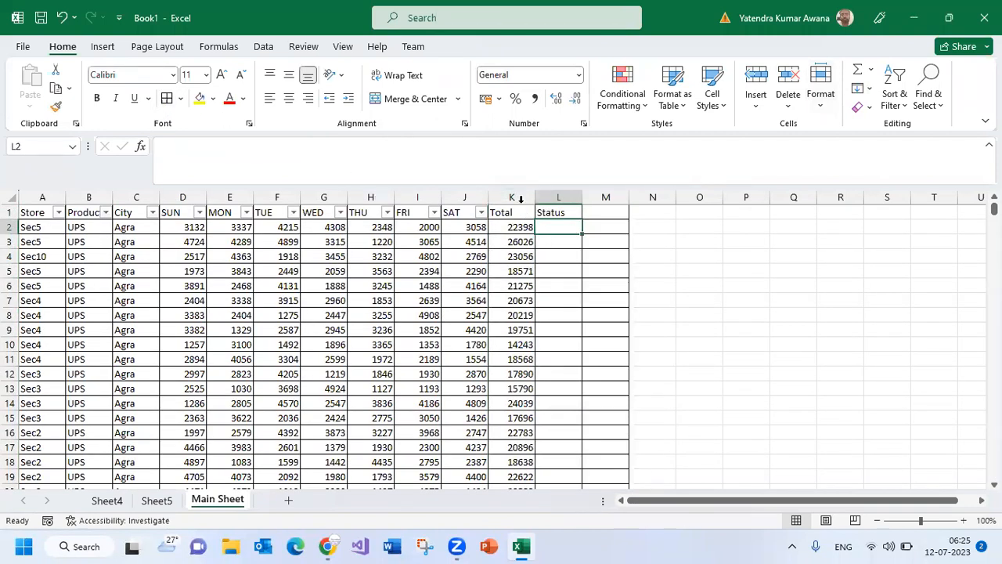
Format the Total column with the comma number style
left_click(511, 196)
left_click(534, 98)
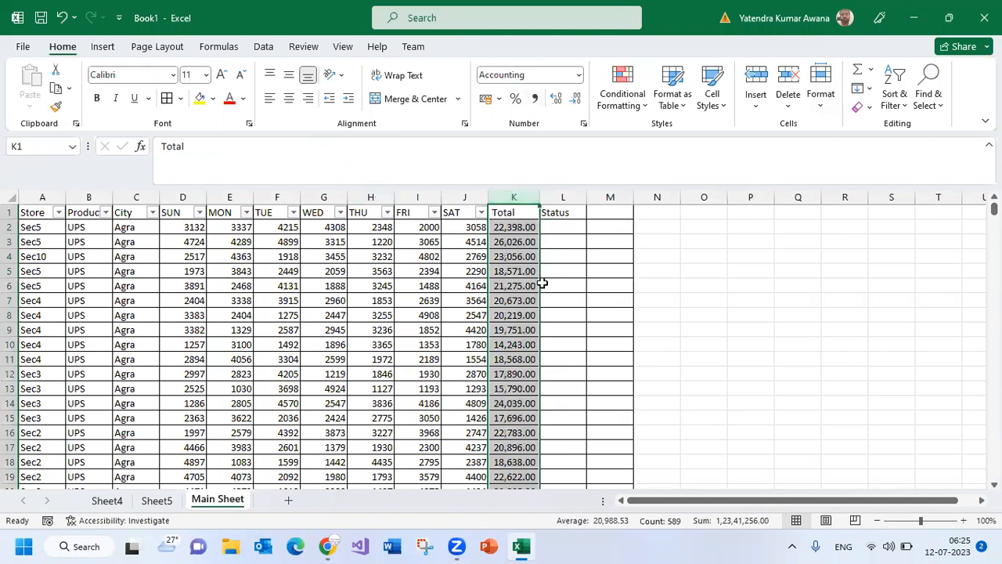
Examine the weekday sales figures in D2:J15 and the corresponding row totals in K2:K15
left_click(523, 302)
left_click_drag(500, 227, 532, 317)
left_click(177, 231)
left_click_drag(311, 247, 481, 421)
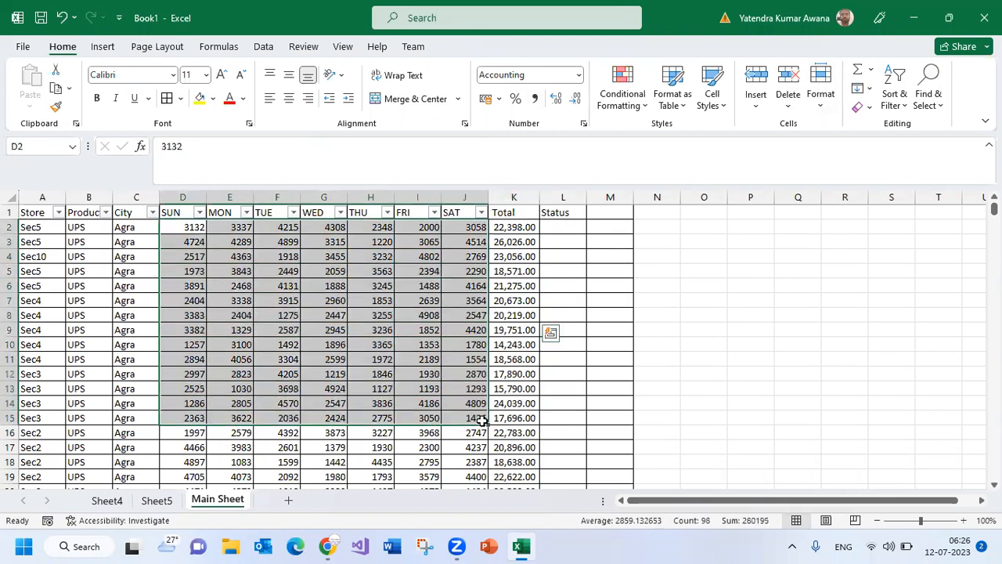
left_click(516, 330)
left_click_drag(517, 227, 534, 415)
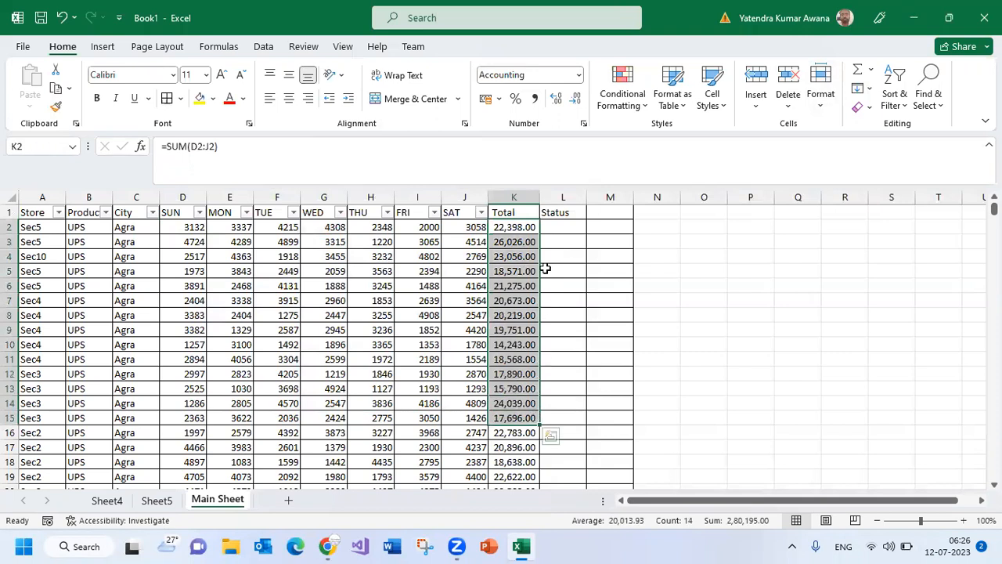
Widen the Status column slightly and compare the weekday figures in D2:J5 with the row totals in K2:K5
left_click(555, 229)
left_click_drag(587, 197, 598, 196)
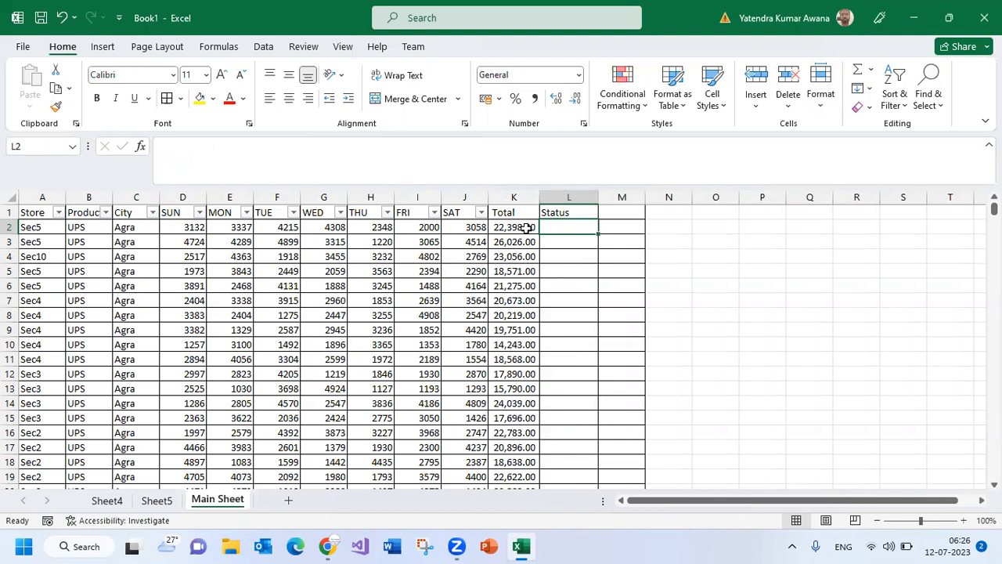
left_click_drag(180, 228, 471, 273)
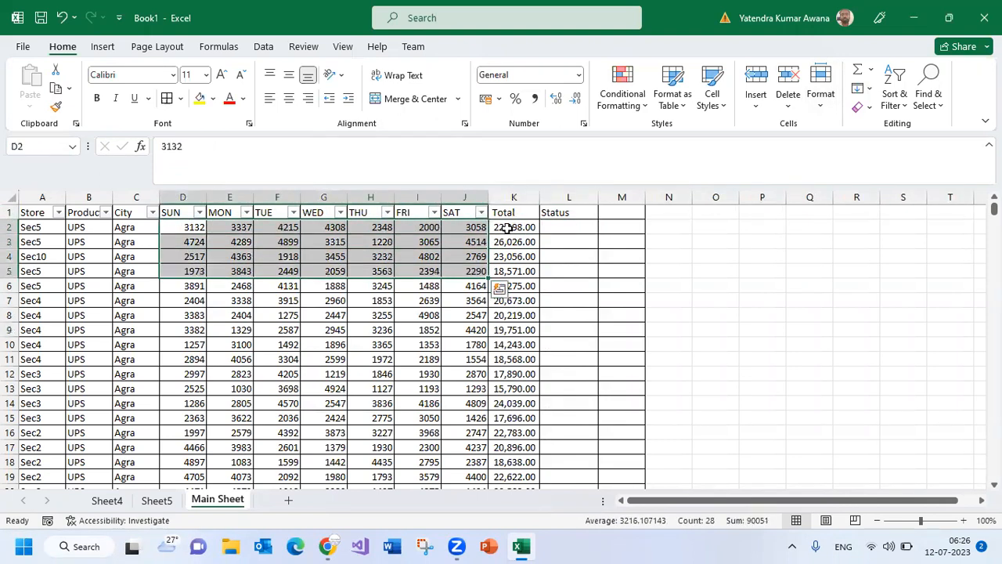
left_click_drag(507, 227, 509, 273)
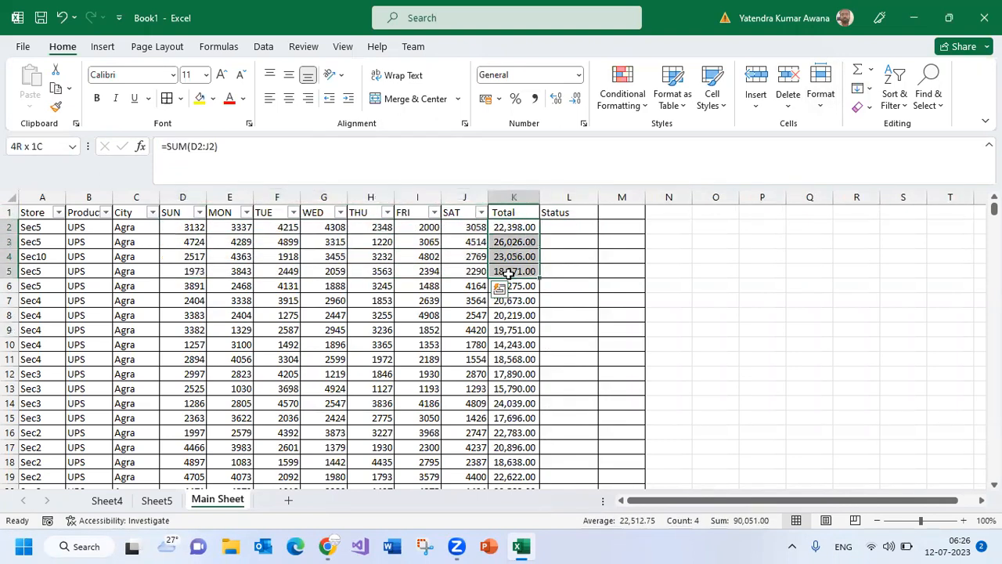
left_click(564, 227)
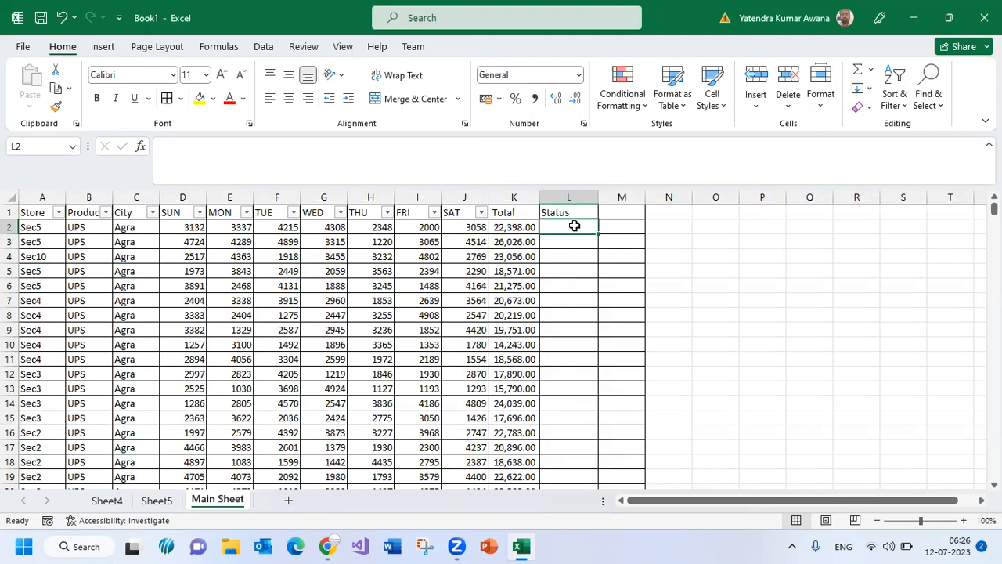
Add a new worksheet and create a RollNo column in A1:A18 numbered 1 to 17
left_click(289, 501)
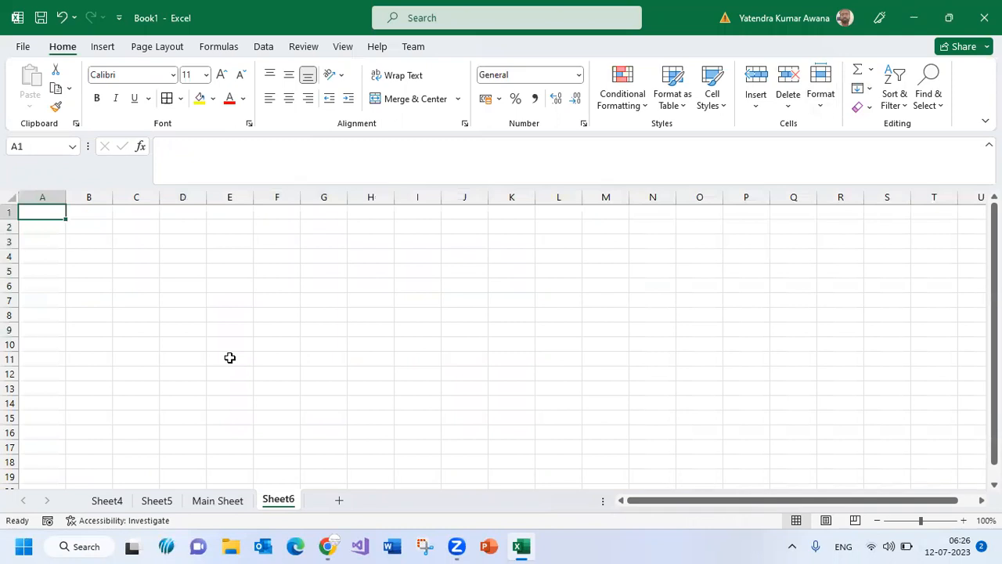
type("RollNo")
key("Return")
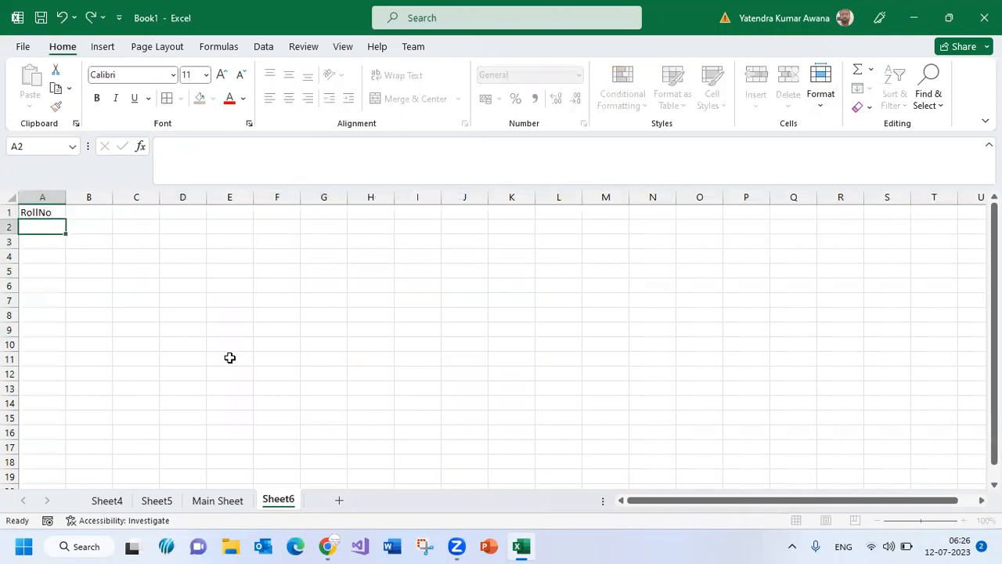
type("1")
key("Return")
type("2")
left_click(275, 357)
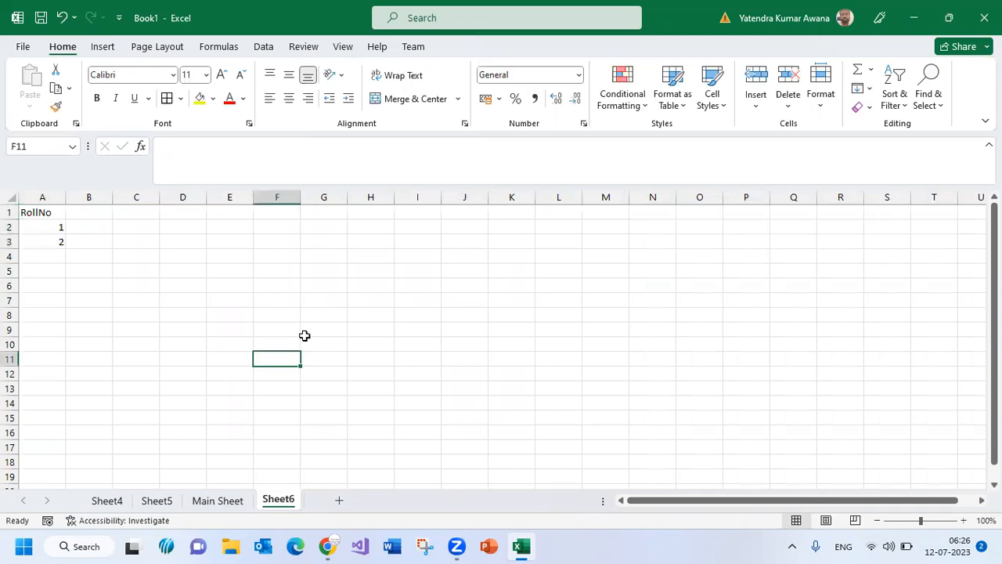
left_click_drag(60, 227, 59, 475)
Enter the column headers Hindi, Eng, Math, Sci, SST and Total in B1:G1
left_click(86, 212)
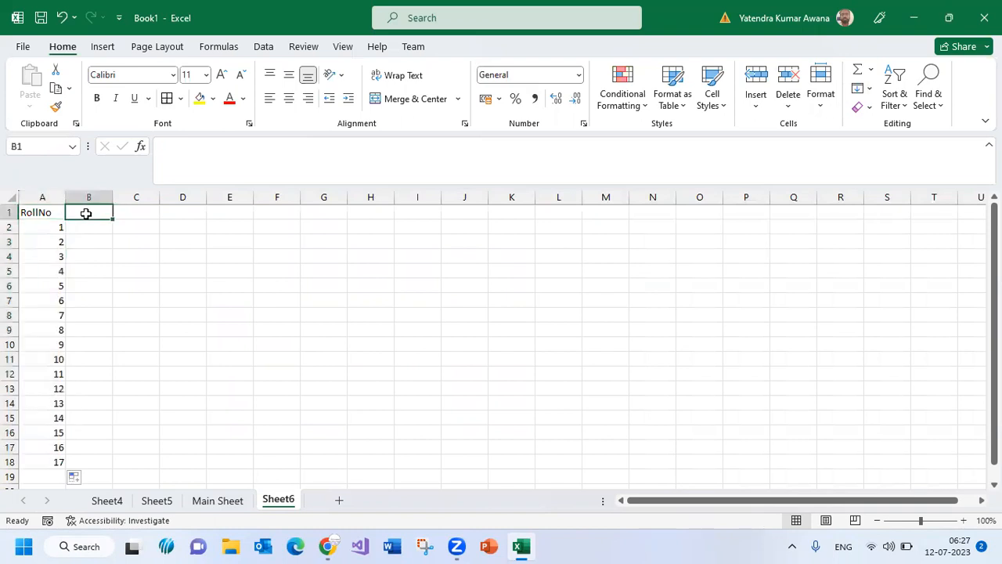
type("Hindi")
key("Tab")
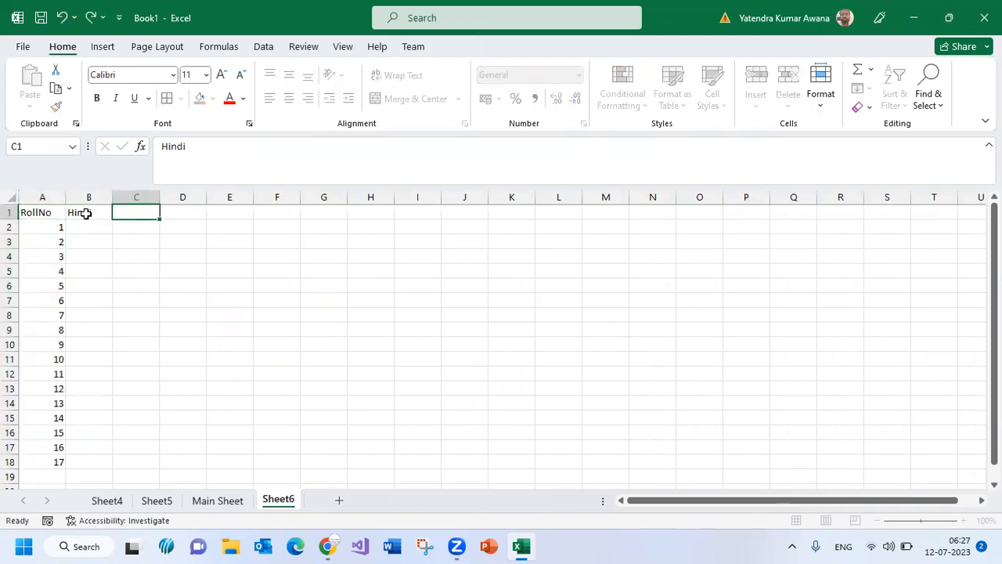
type("Eng")
key("Tab")
type("Math")
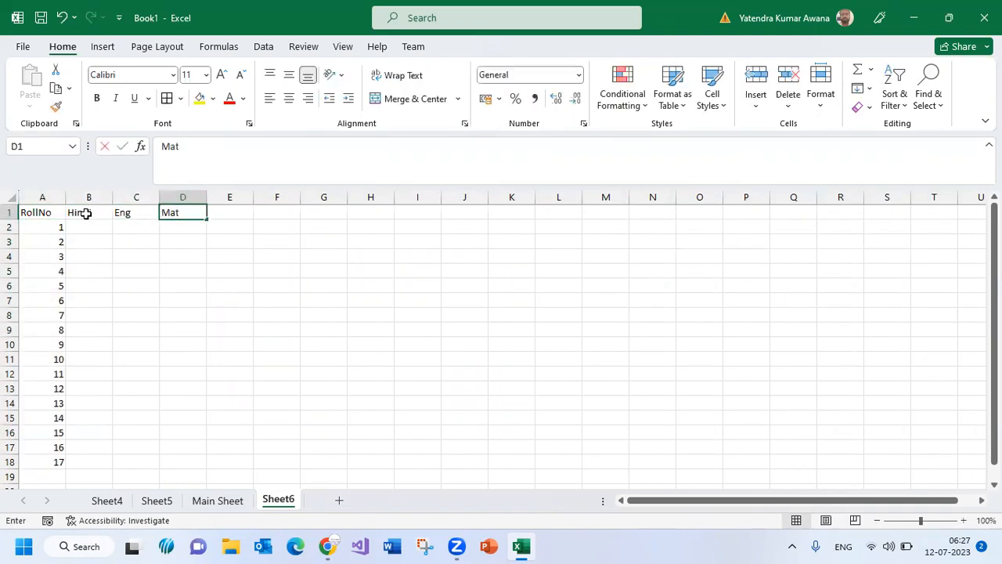
key("Tab")
type("Sci")
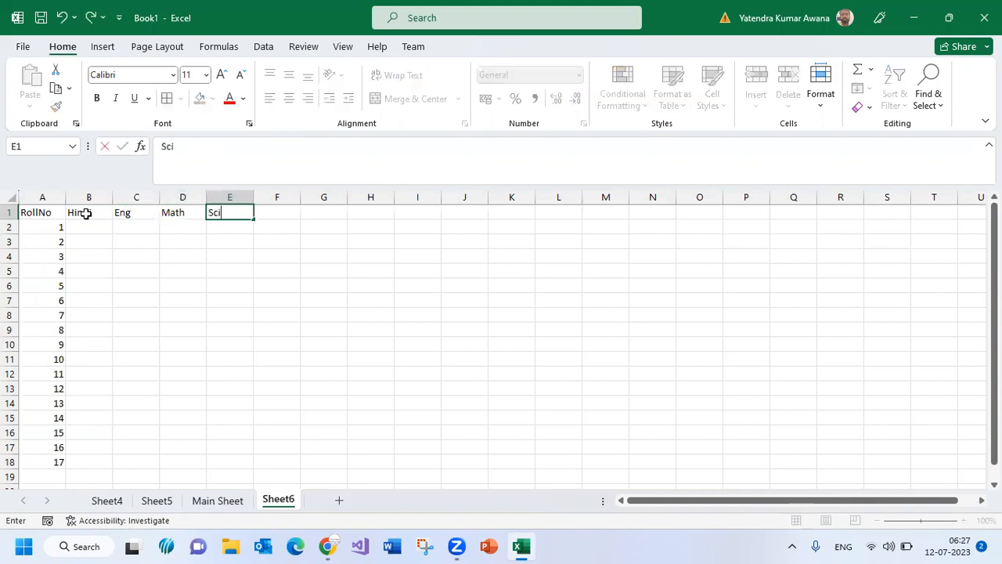
key("Tab")
type("SST")
key("Tab")
type("Total")
key("Tab")
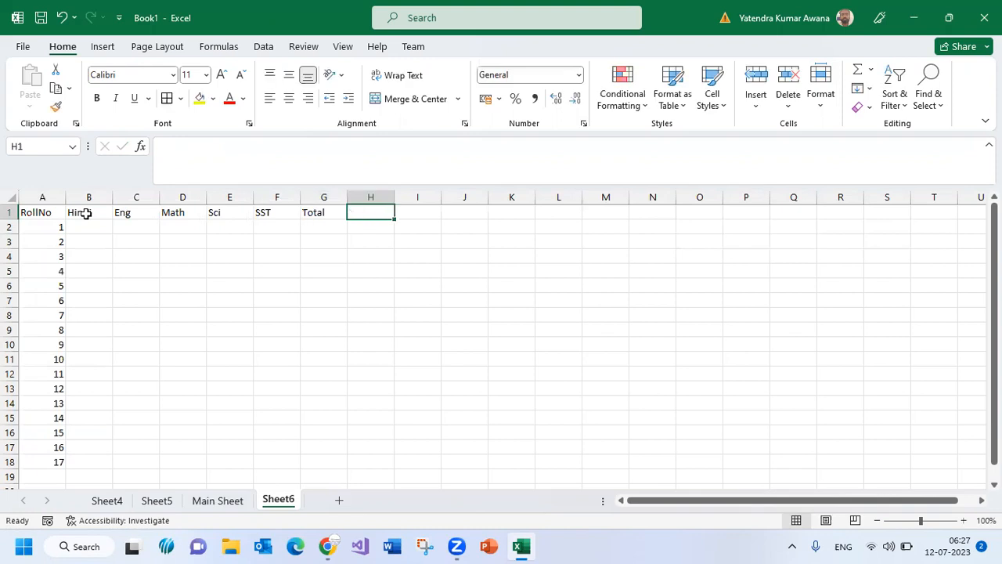
Calculate each student's total in G2:G18 with =SUM(B2:F2) filled down, leaving G19 empty
left_click(333, 228)
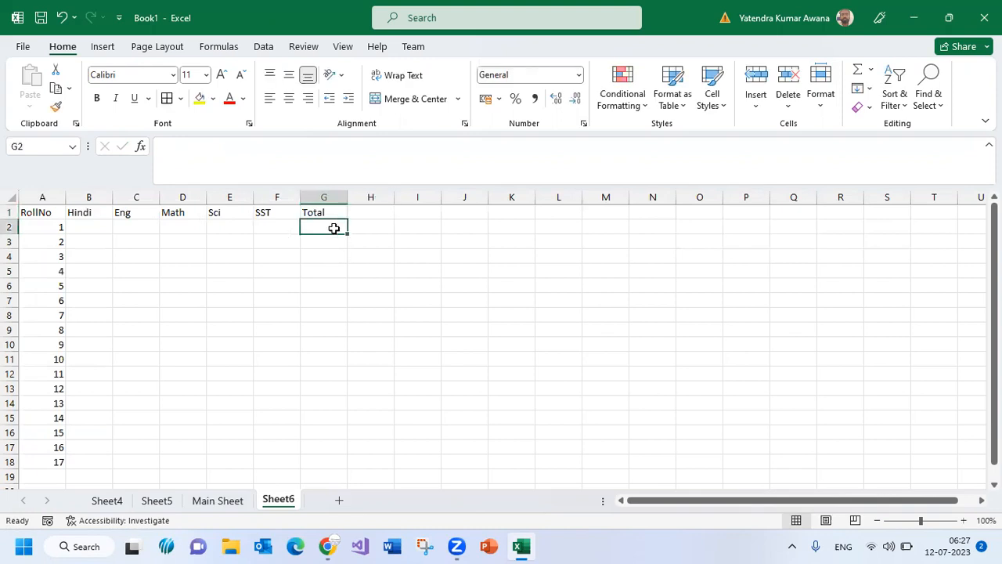
type("=sum")
key("Tab")
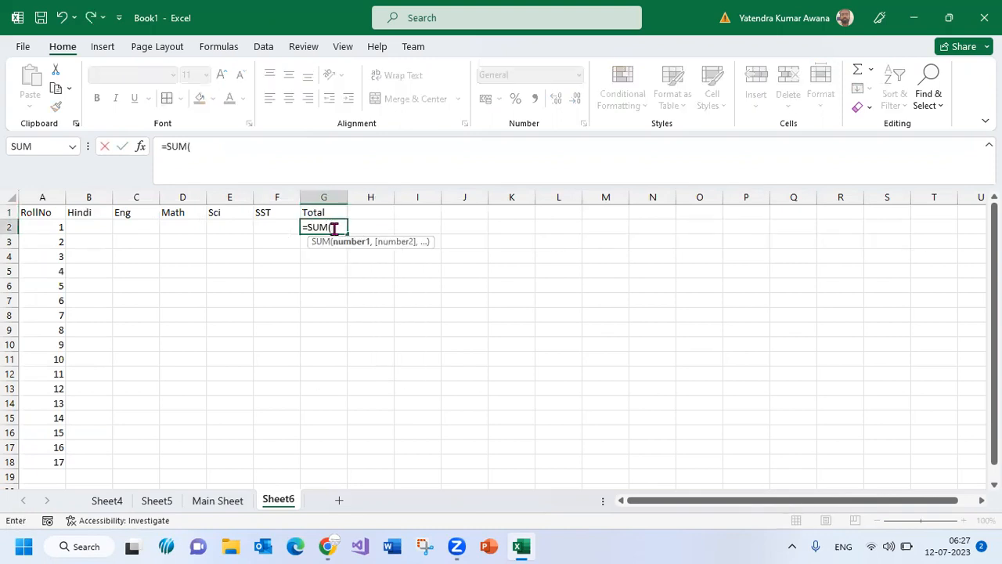
left_click_drag(90, 225, 277, 223)
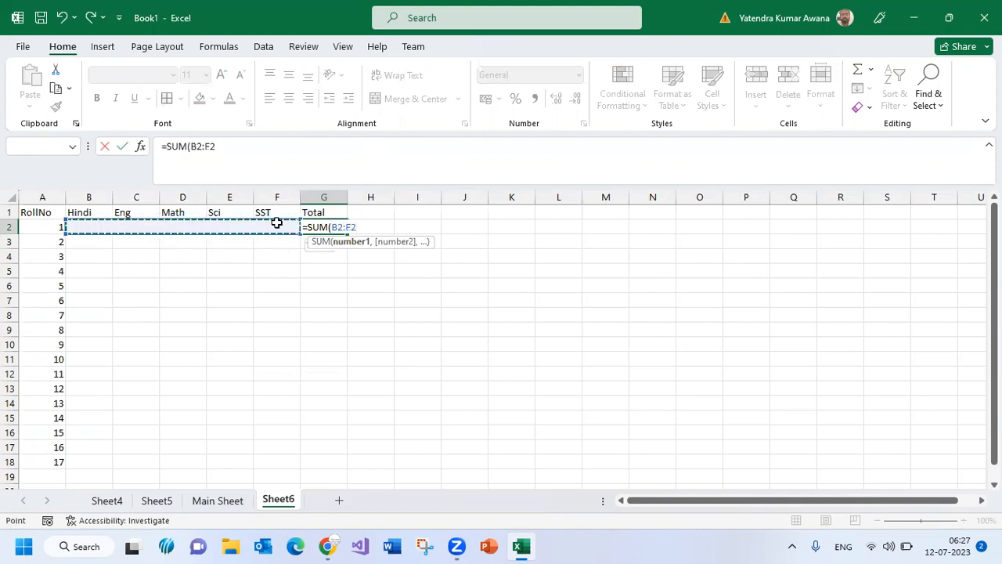
key("Return")
left_click(335, 225)
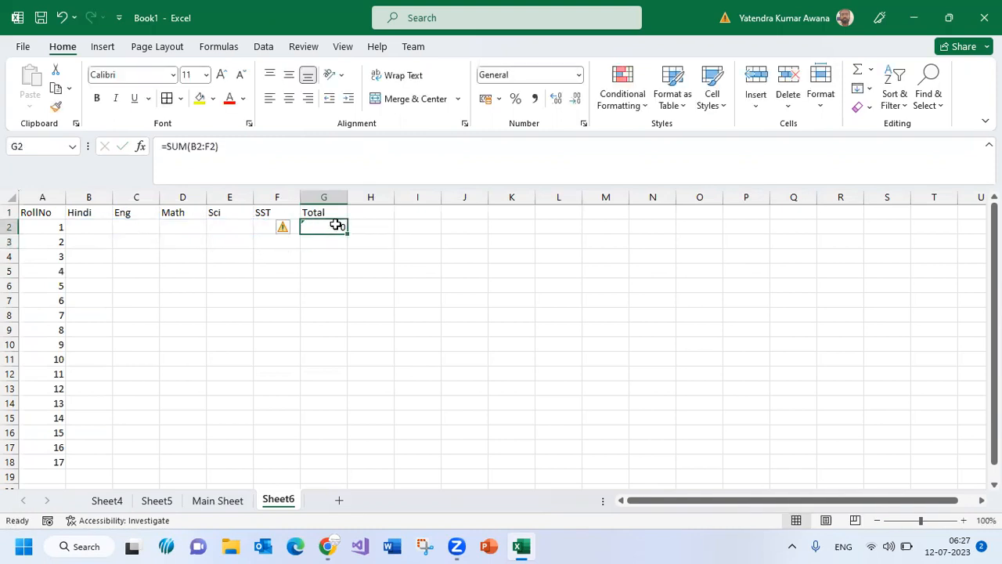
left_click_drag(347, 233, 333, 478)
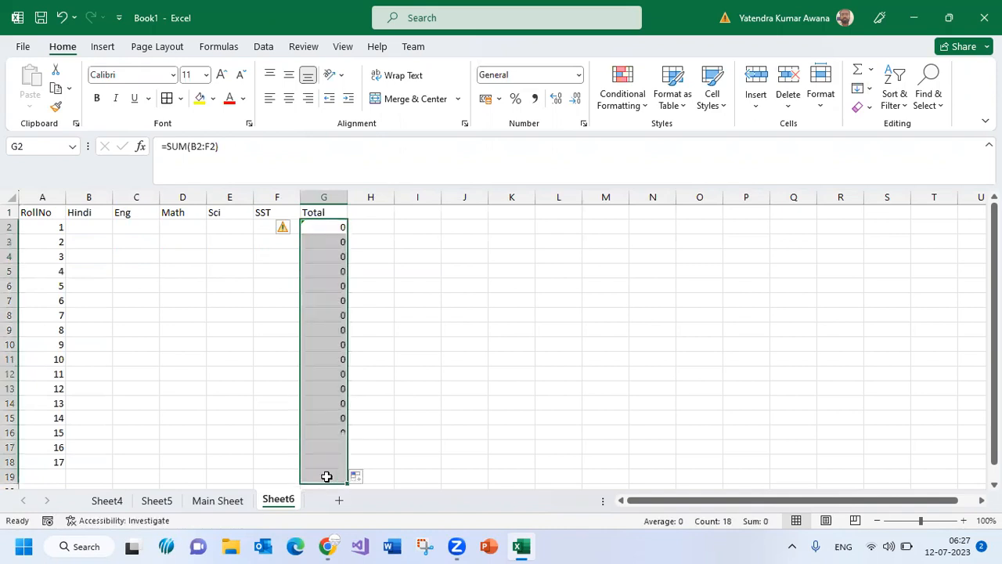
left_click(316, 475)
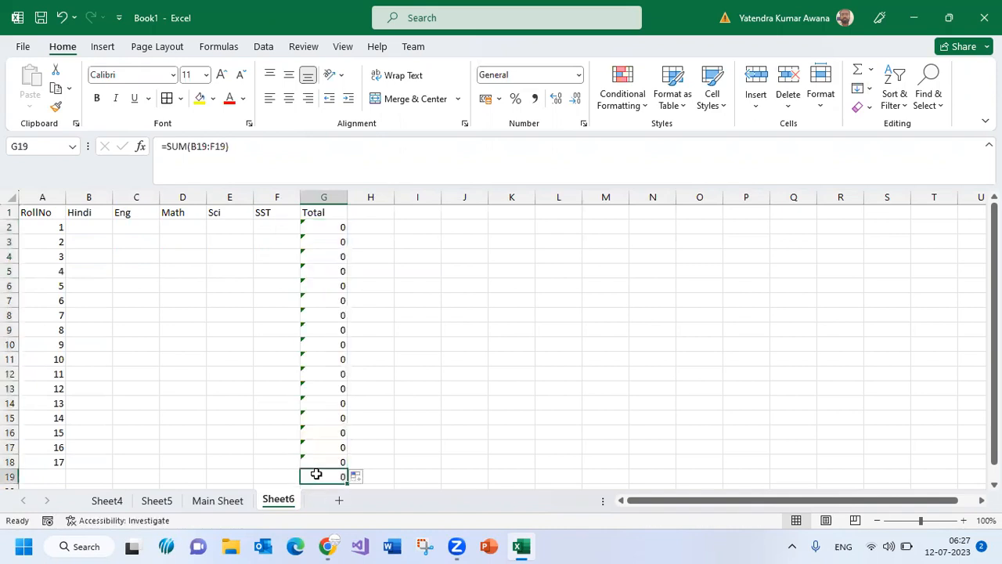
key("Delete")
Fill the subject marks in B2:F18 with random numbers using =RANDBETWEEN(10,100)
left_click(94, 228)
type("=rand")
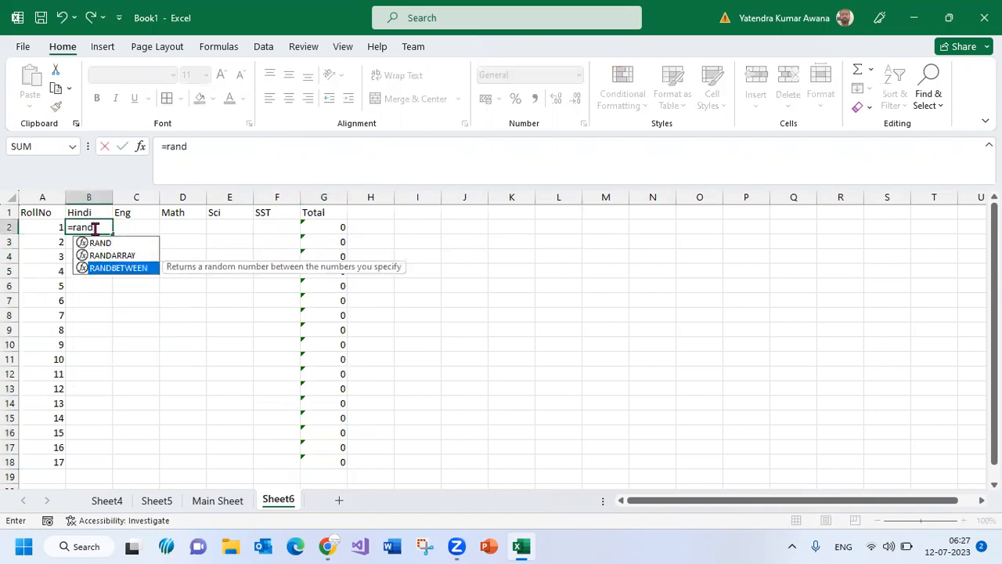
key("Tab")
type("10,100")
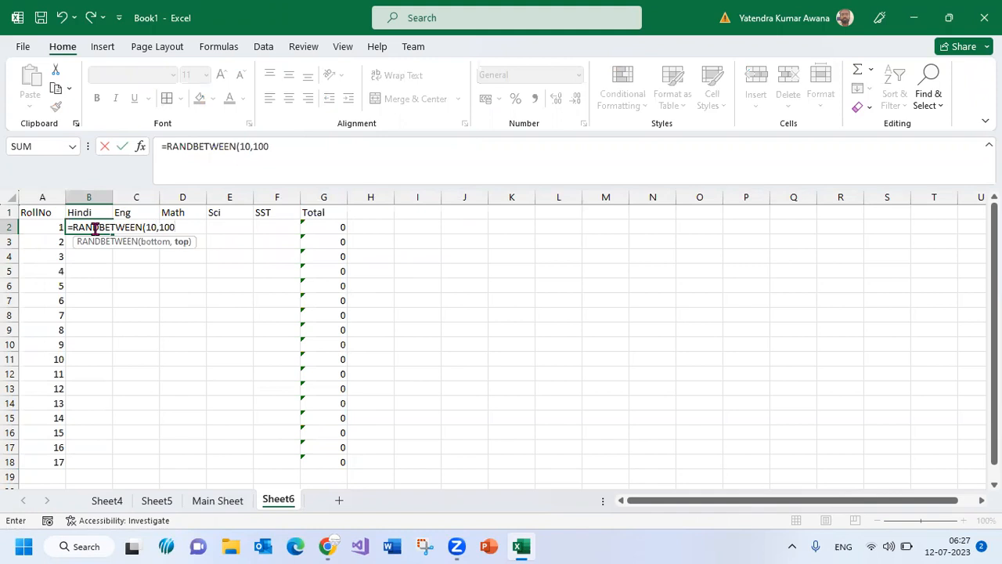
key("Return")
left_click(94, 227)
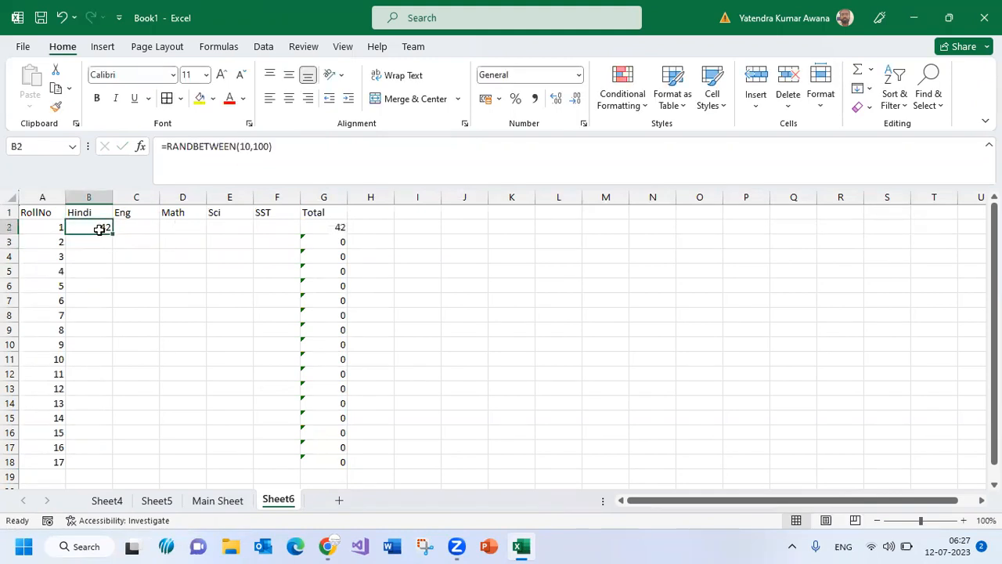
left_click_drag(113, 234, 301, 232)
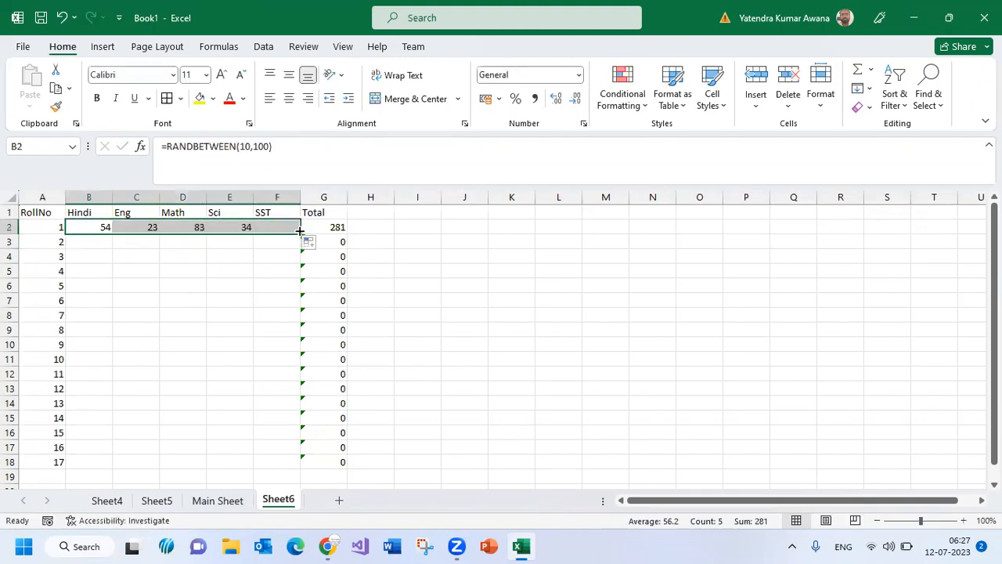
double_click(300, 231)
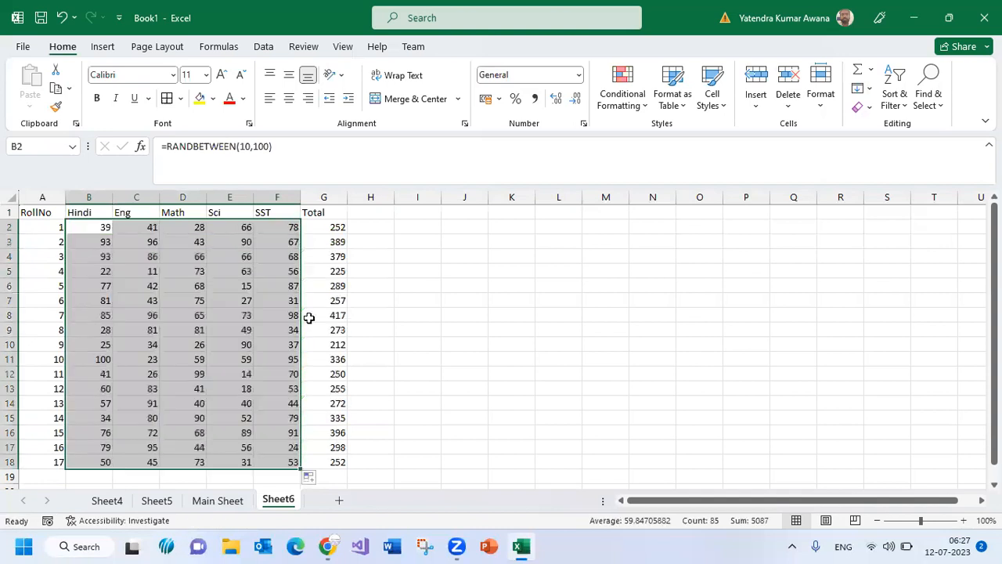
Replace the random-number formulas in B2:F18 with their static values
left_click(57, 89)
left_click(30, 105)
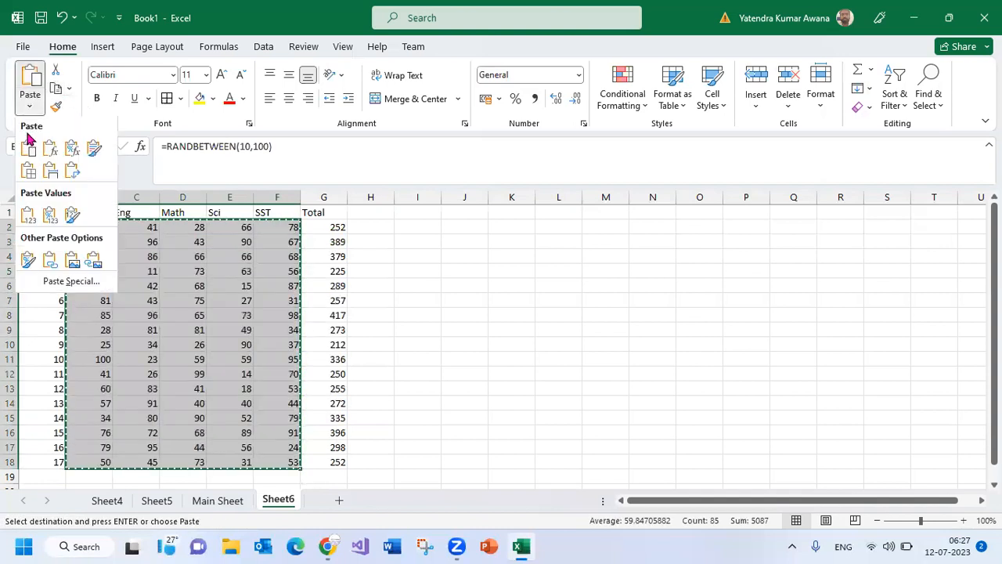
left_click(28, 218)
left_click(355, 270)
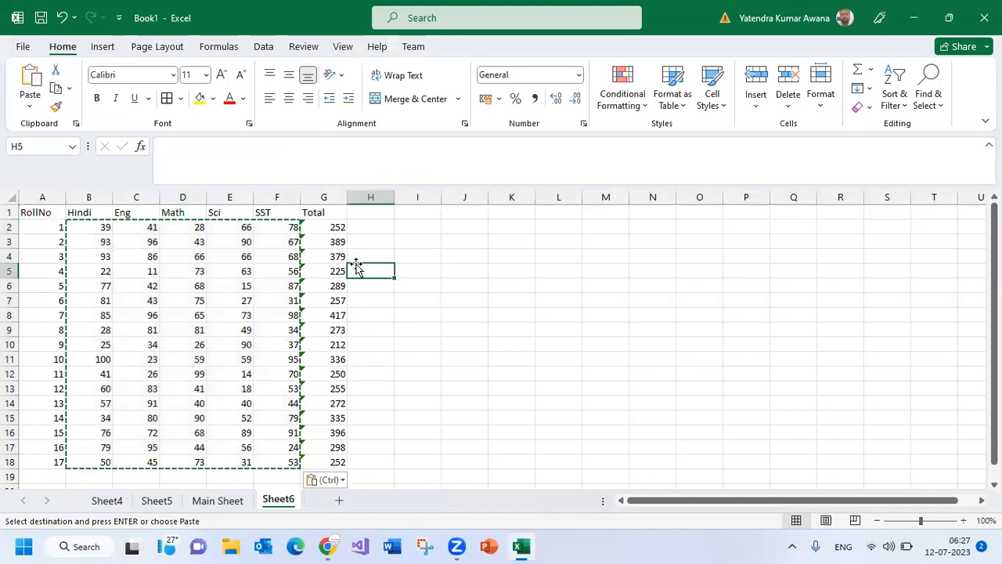
Add the column header Result in cell H1
left_click(369, 210)
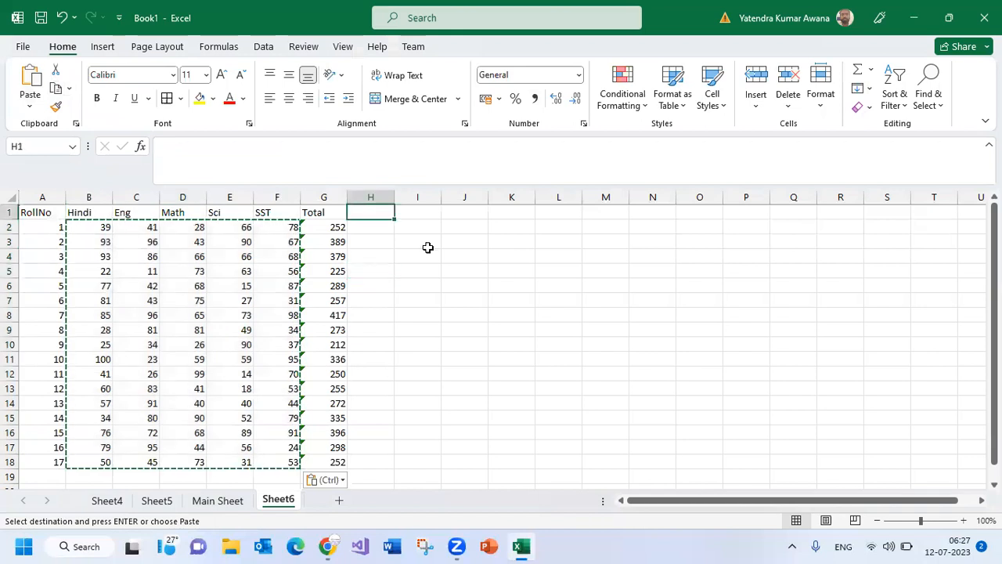
type("PResult")
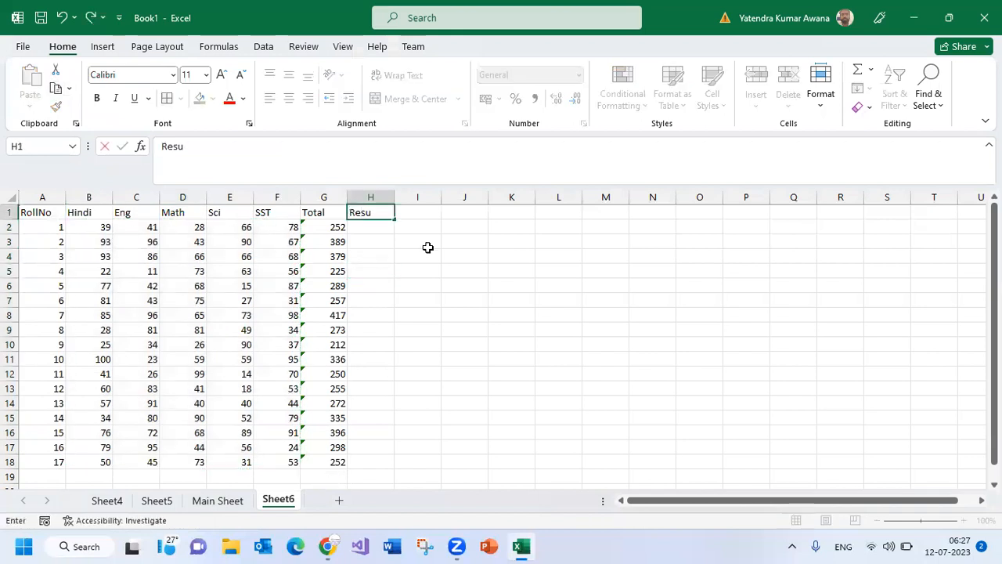
key("Return")
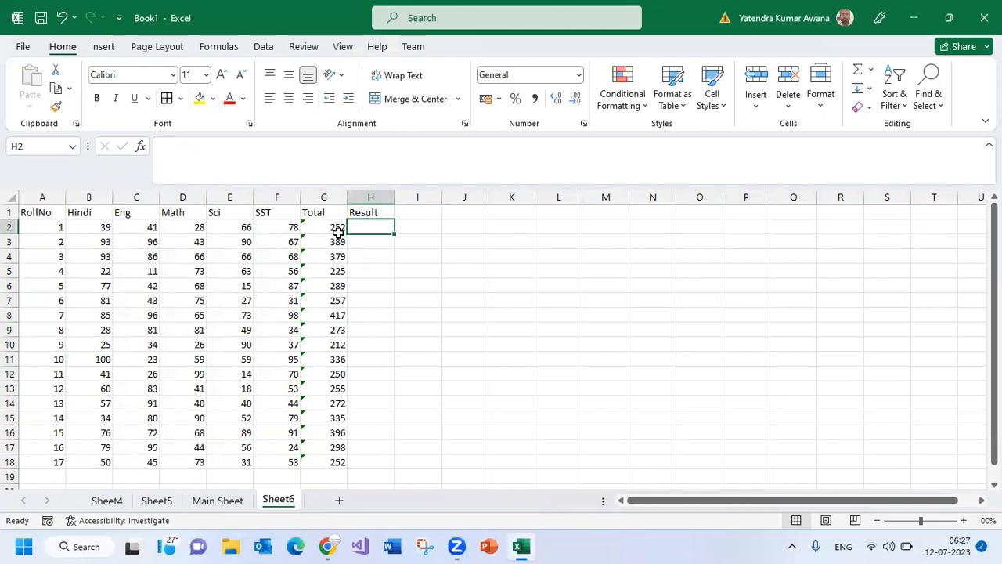
Note the grading rules "<300 fail" in J2 and ">300 pass" in J3, and review the Total column against them
left_click(468, 227)
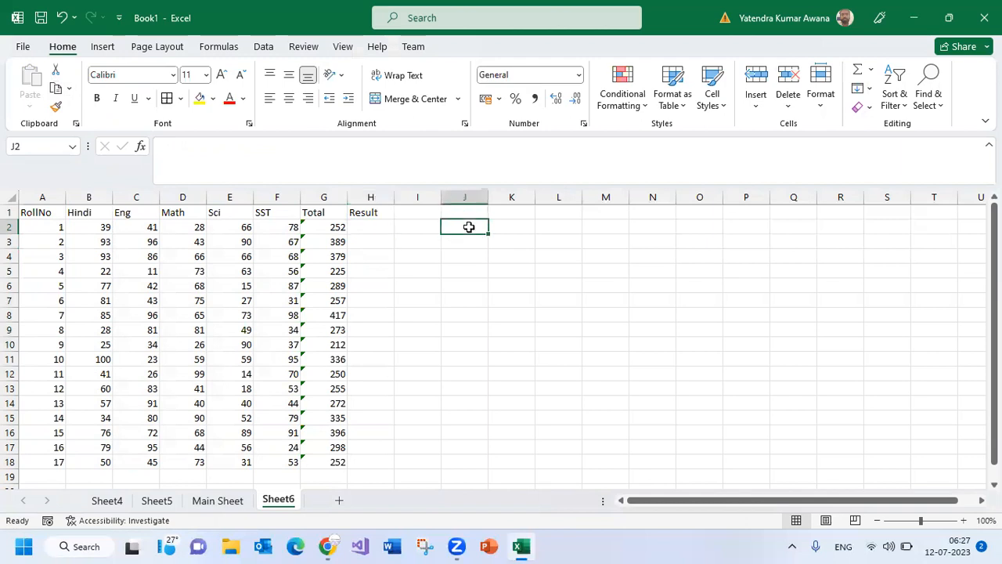
type("<")
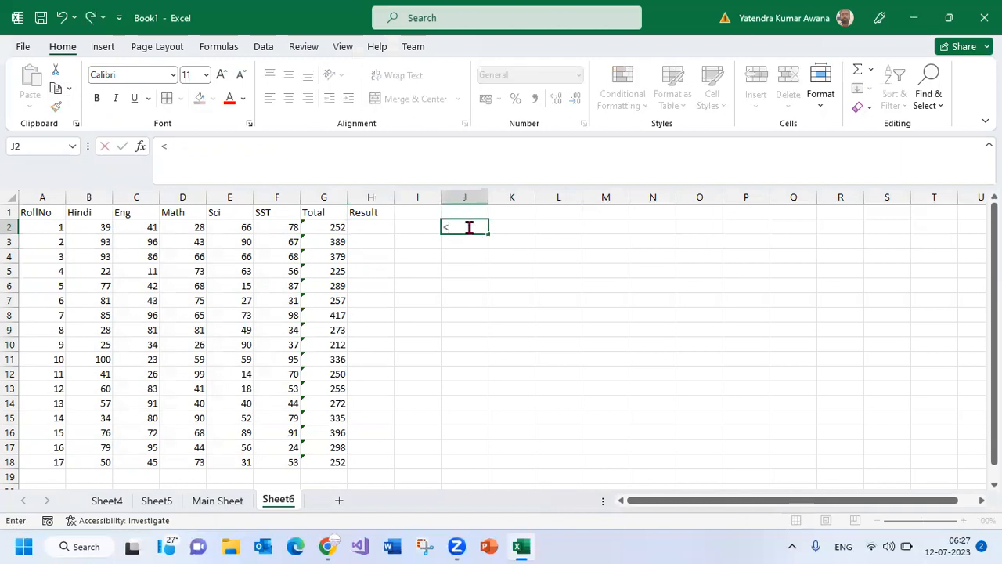
type("300 fail")
key("Return")
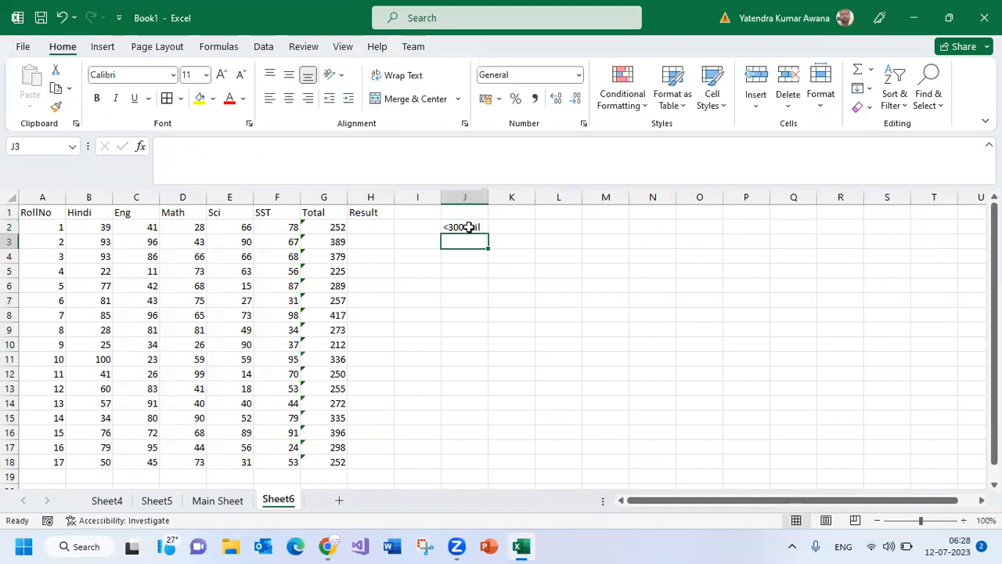
type(">300")
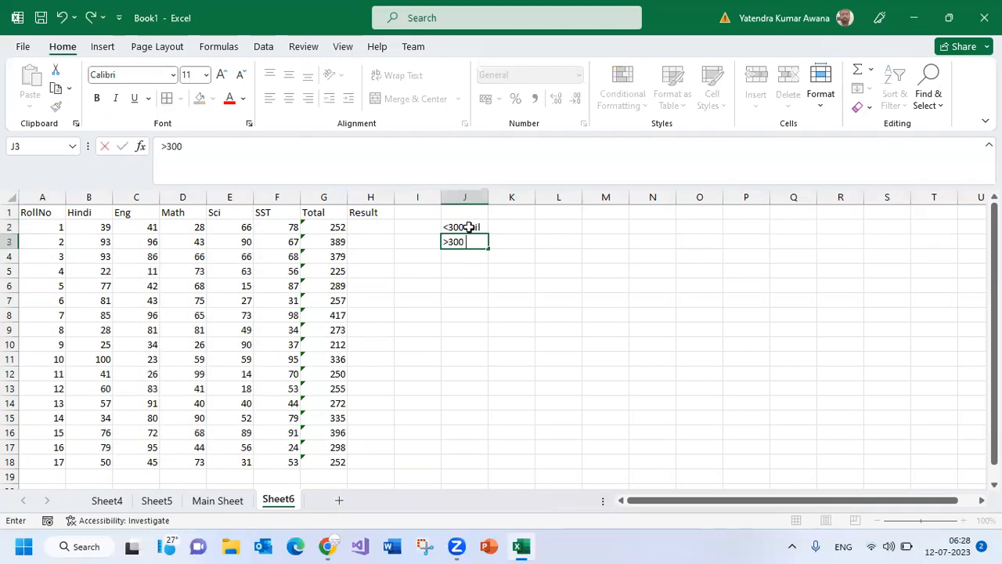
type(" pass")
key("Return")
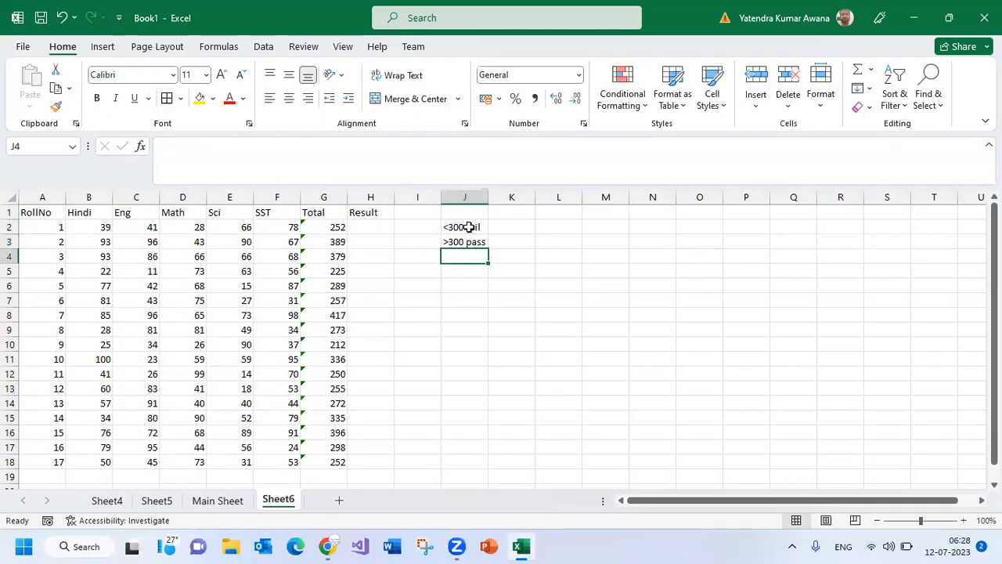
left_click_drag(317, 226, 324, 461)
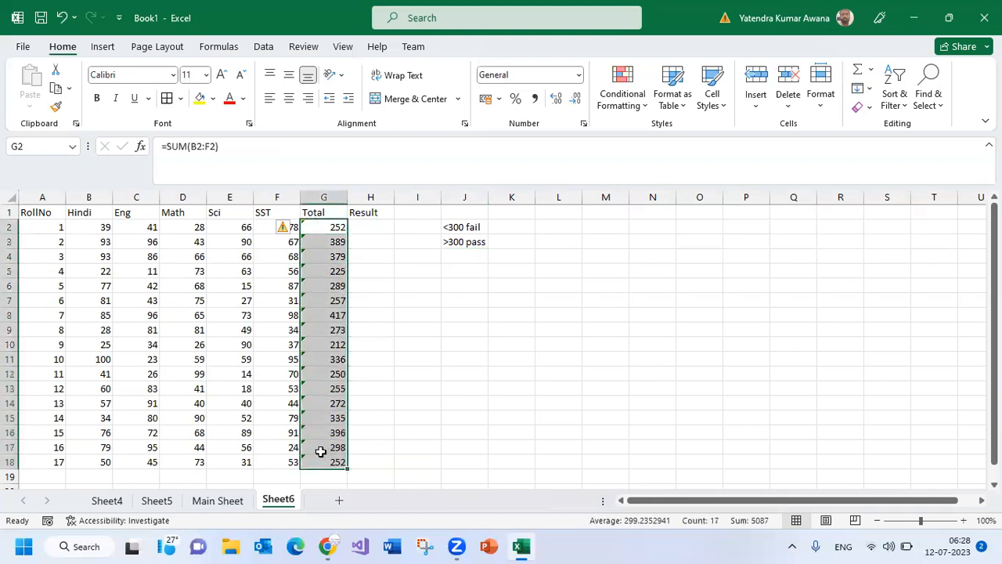
left_click(390, 299)
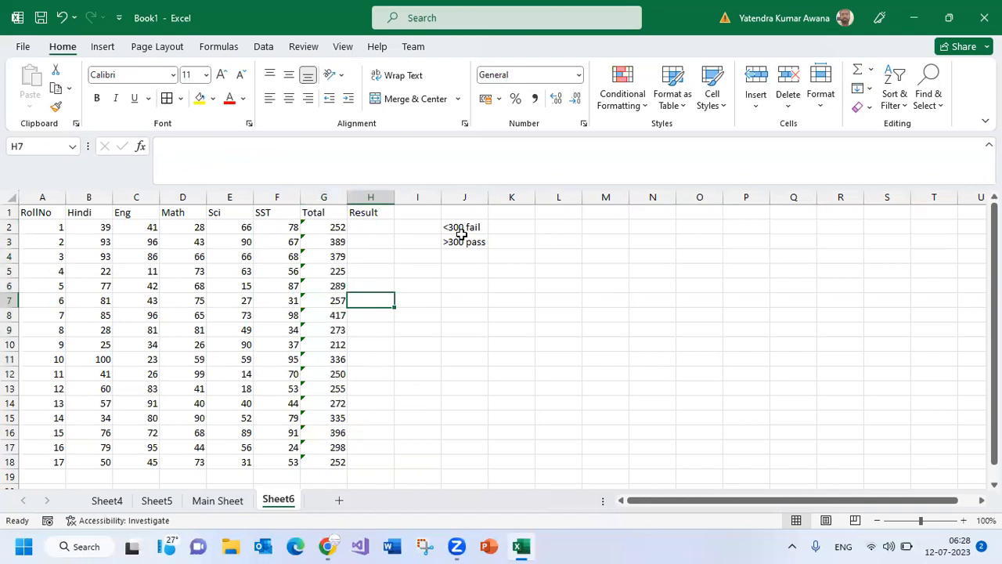
left_click(329, 227)
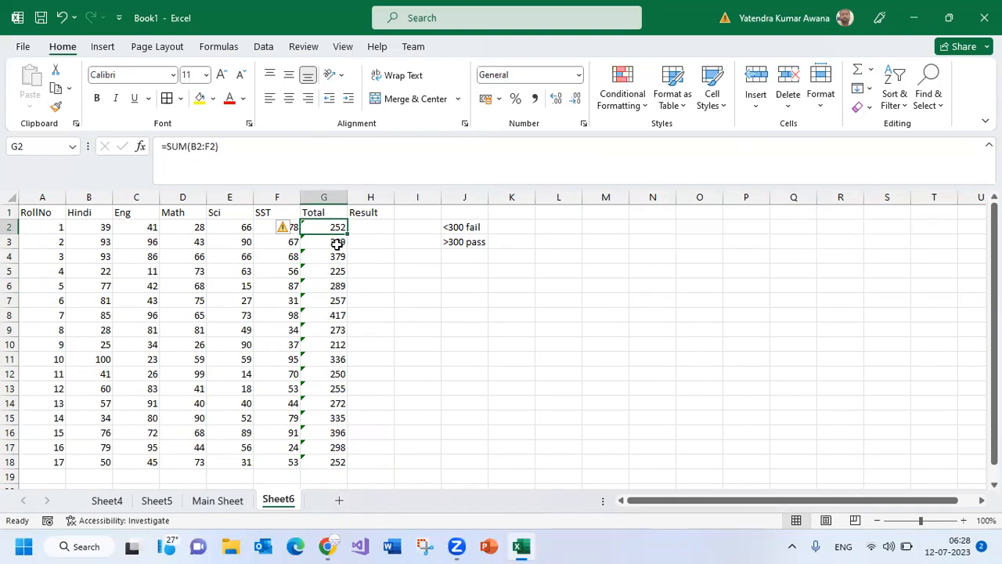
left_click(337, 245)
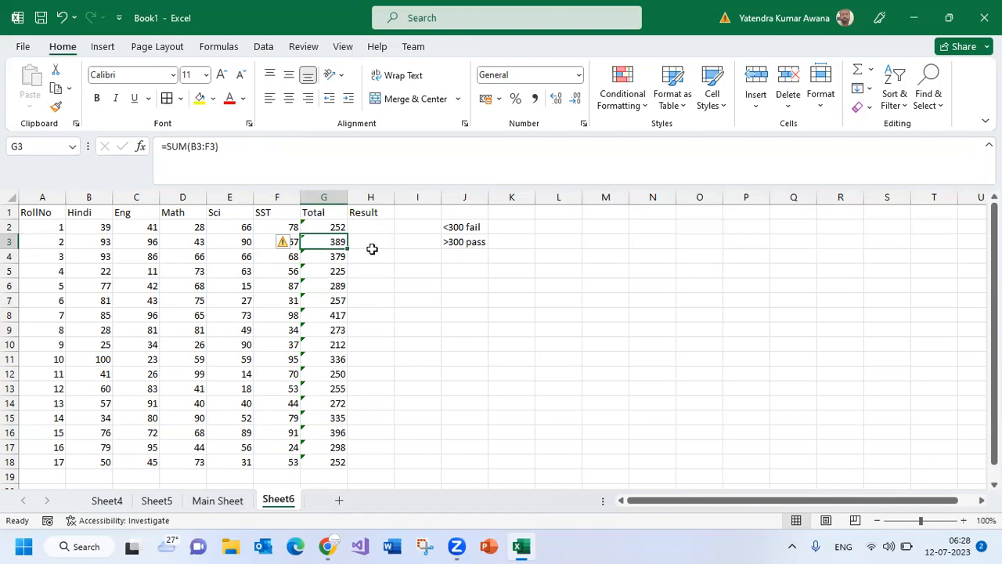
left_click_drag(358, 227, 372, 465)
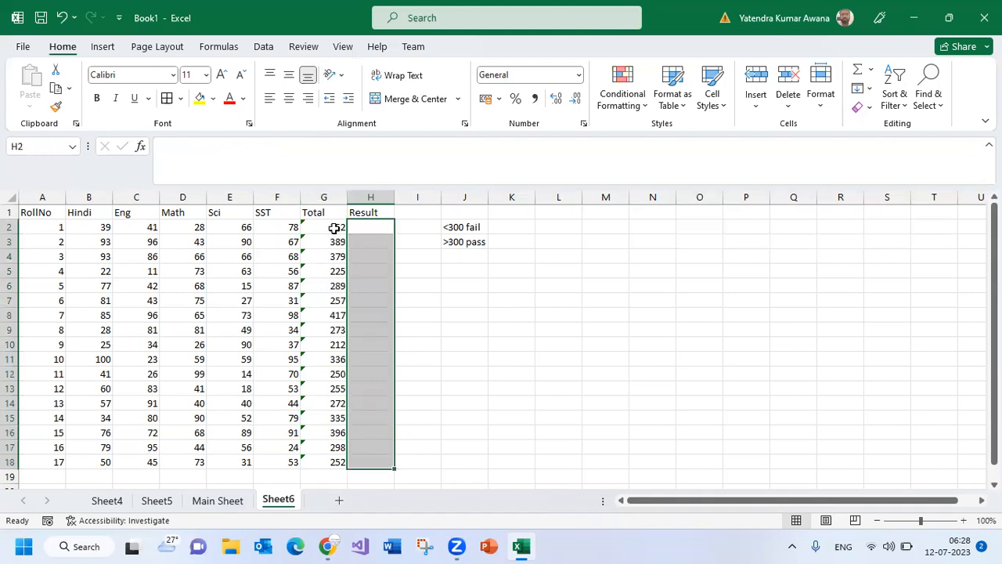
left_click(364, 242)
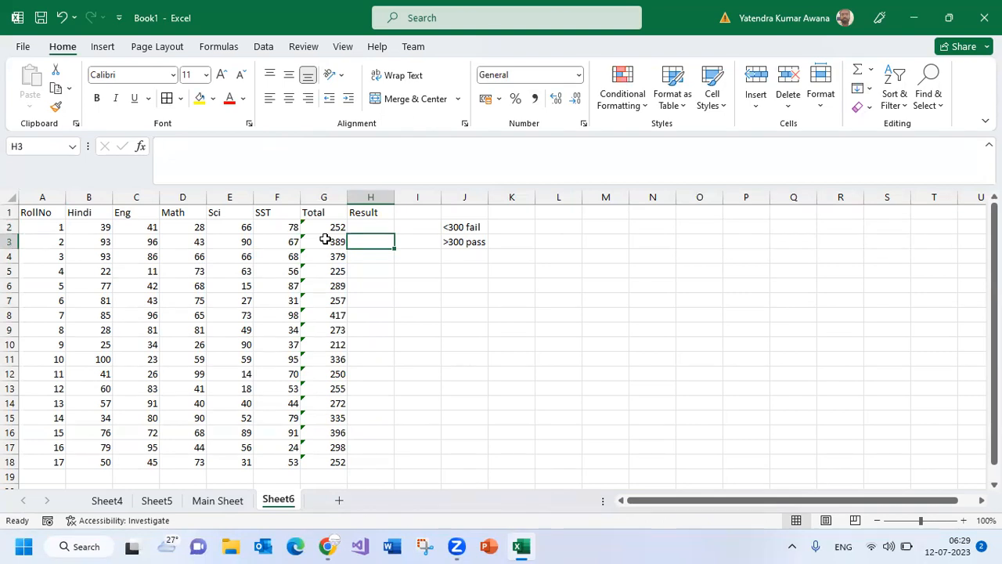
Enter the note "if condition" in cell M6 and widen column M to fit it
left_click(603, 286)
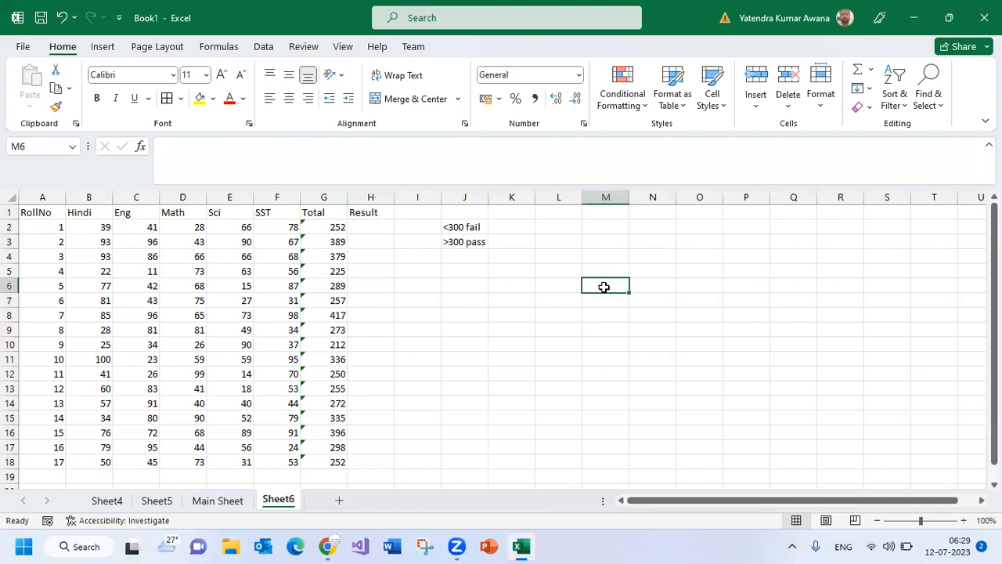
type("if")
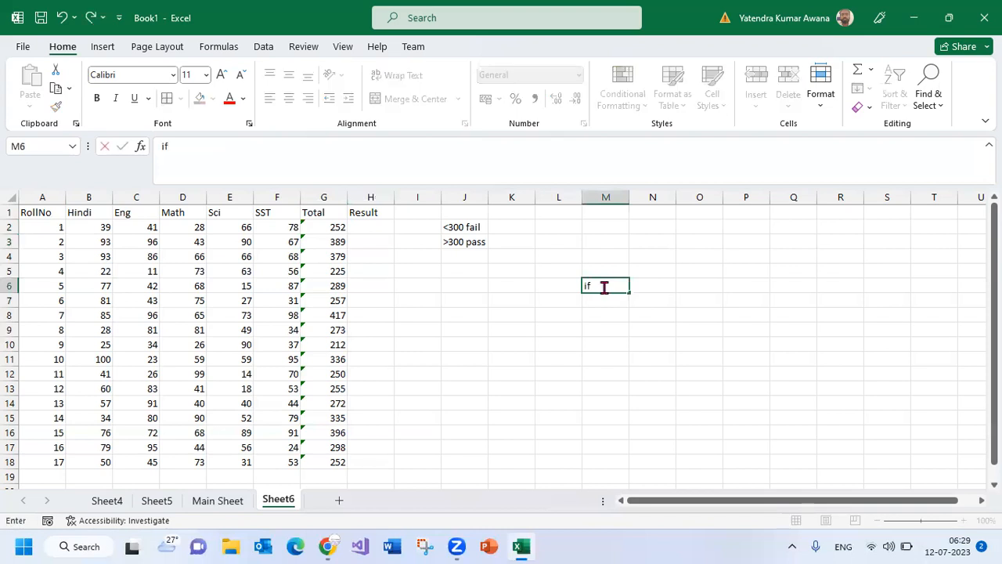
type(" condition")
key("Escape")
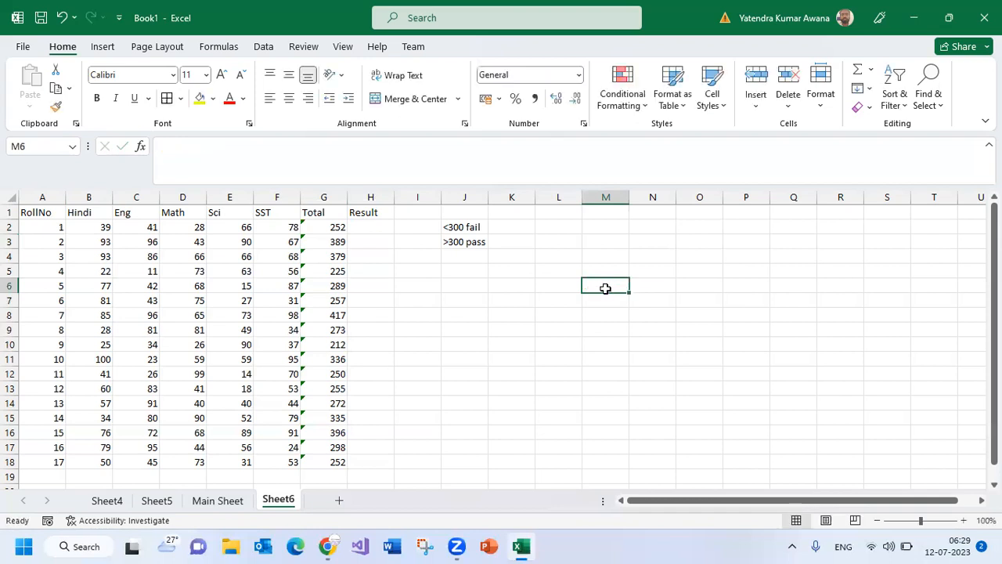
type("if co")
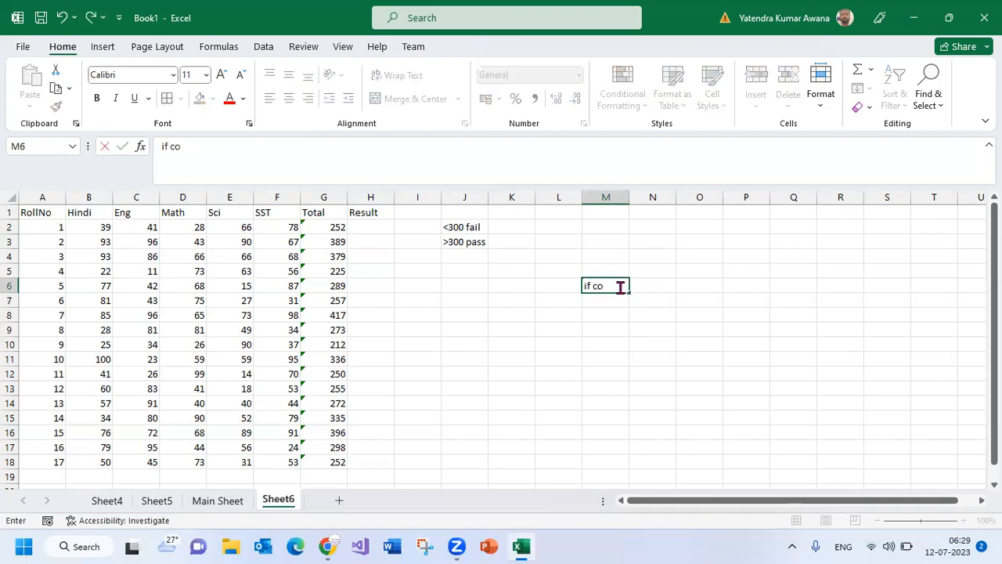
type("ndition")
key("Return")
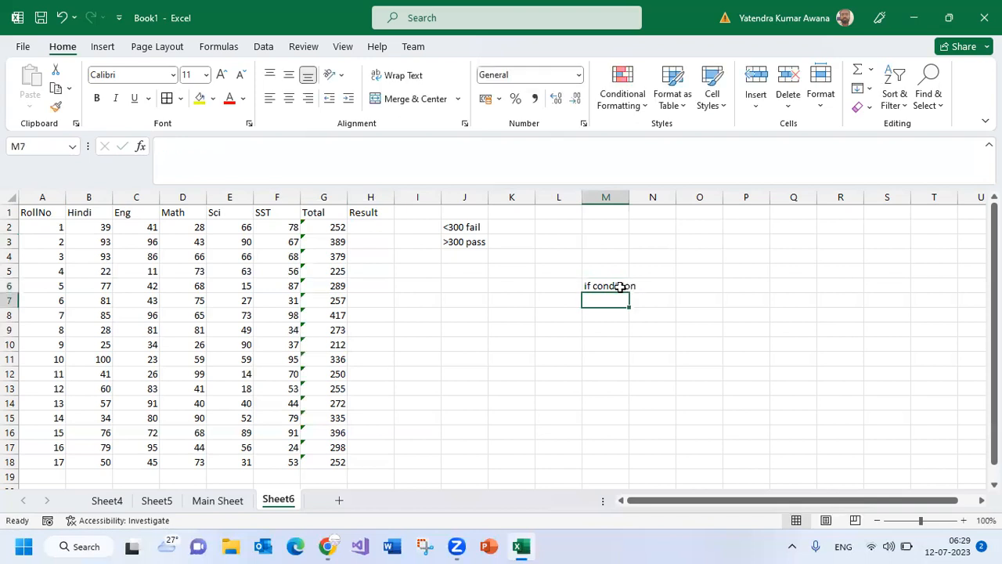
double_click(629, 196)
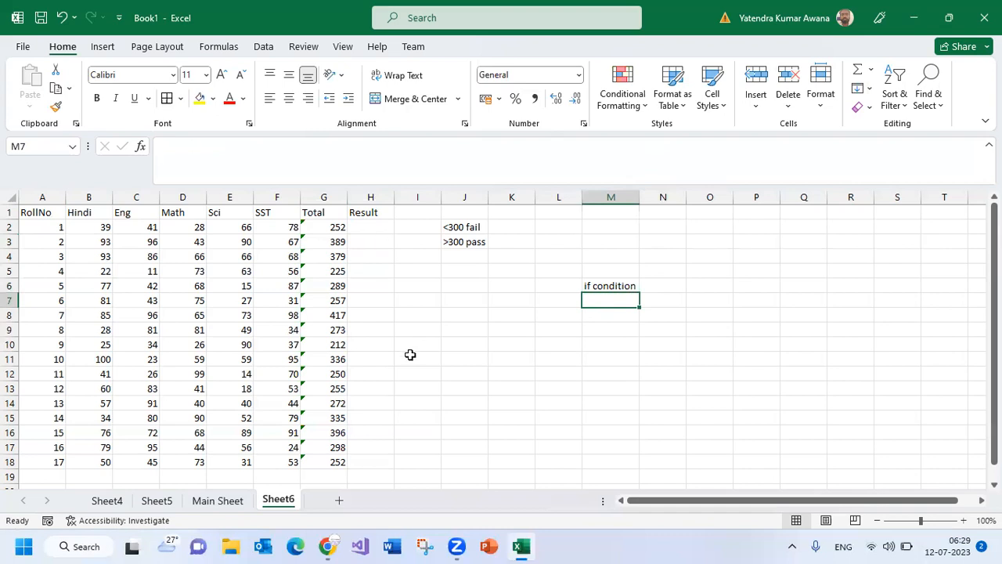
left_click(611, 285)
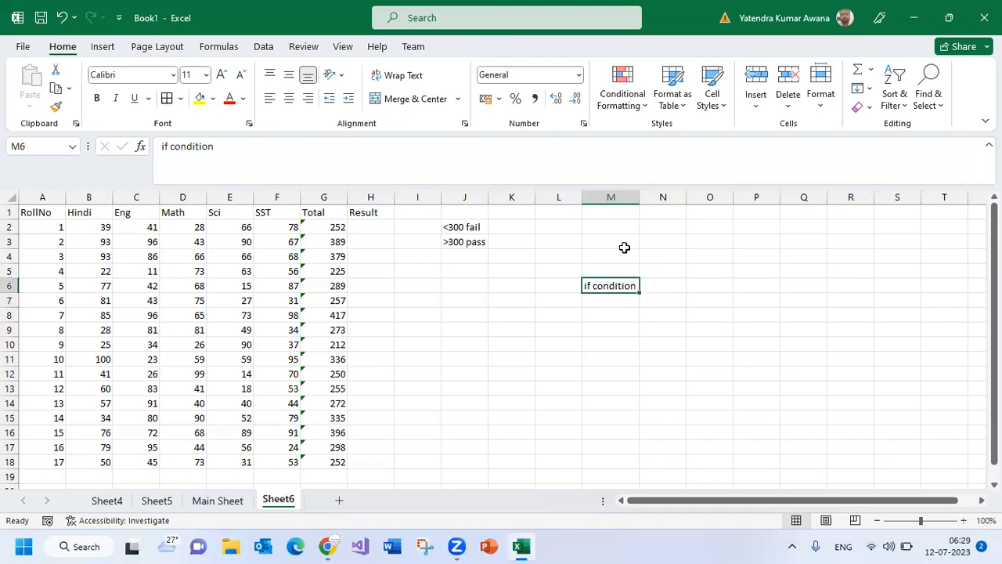
Begin an IF function in cell L9 so that its argument syntax is displayed
left_click(557, 328)
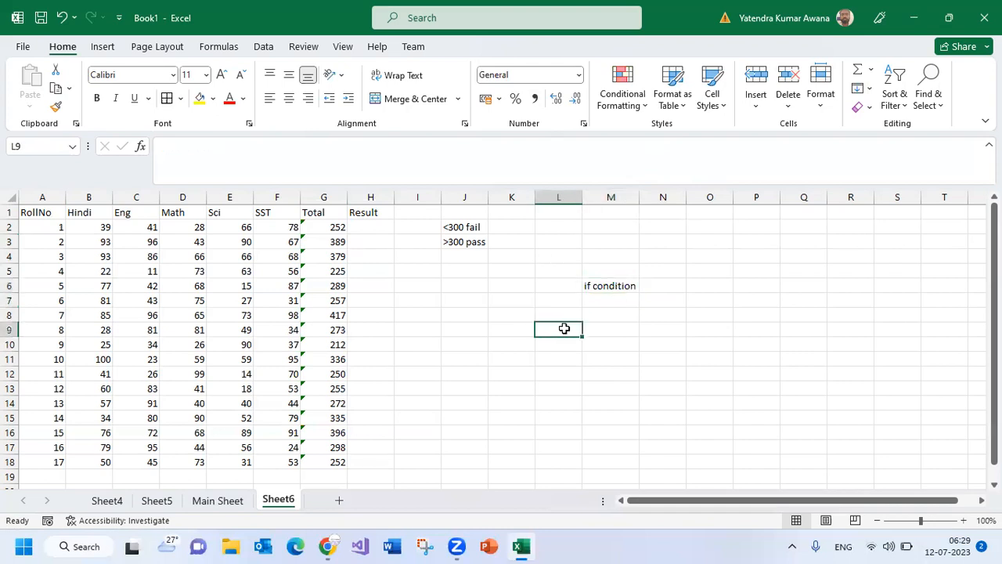
type("=if")
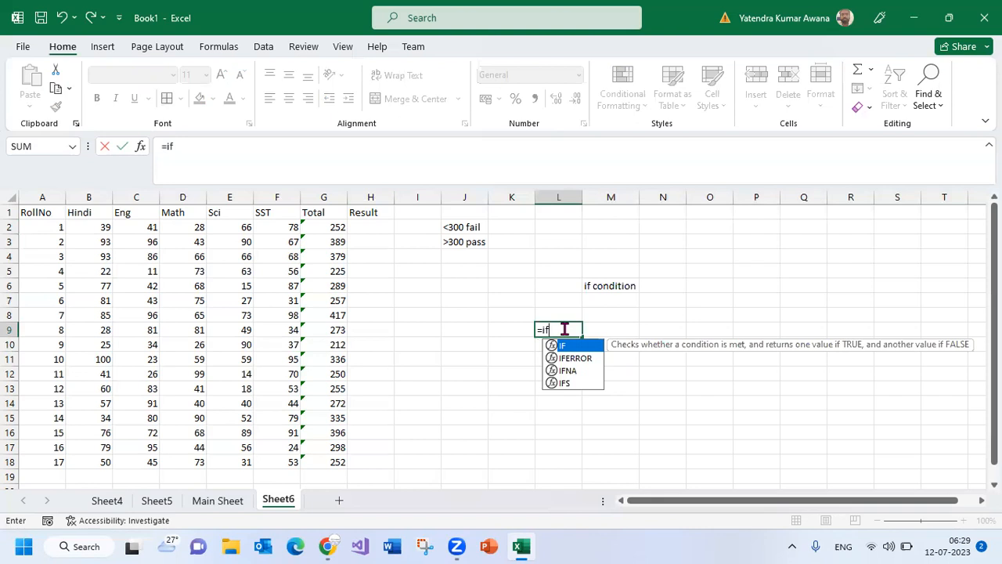
key("Tab")
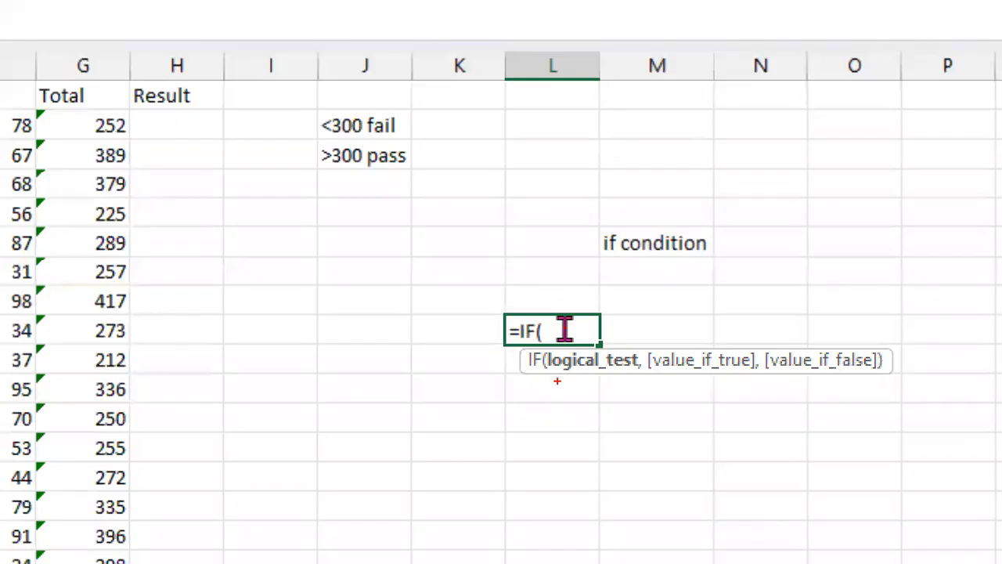
left_click_drag(540, 384, 885, 382)
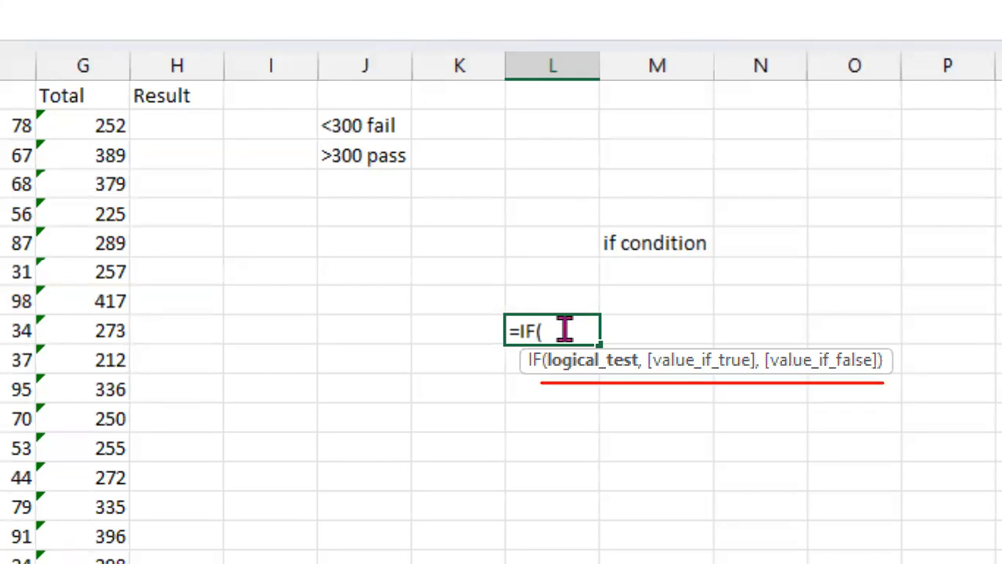
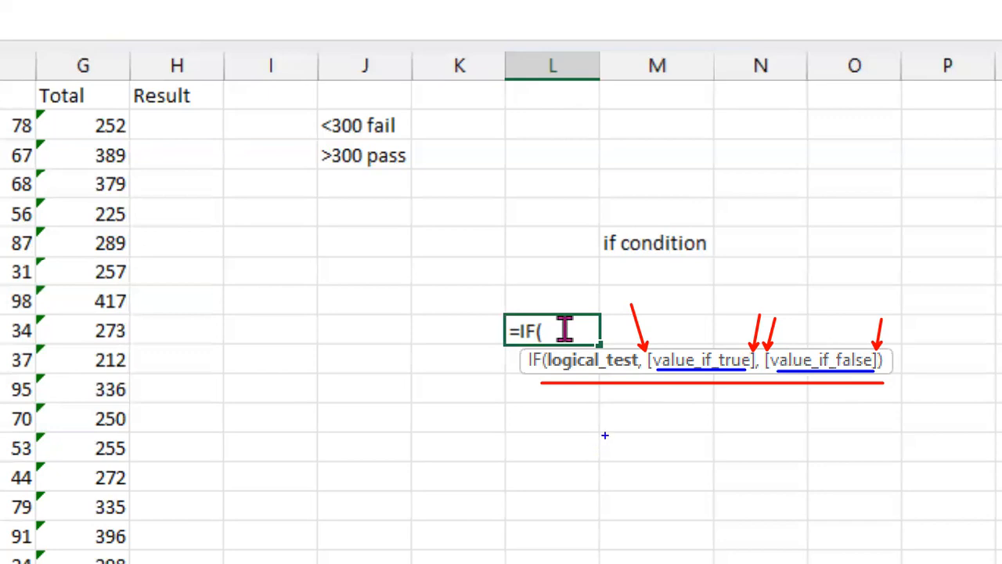
key("Escape")
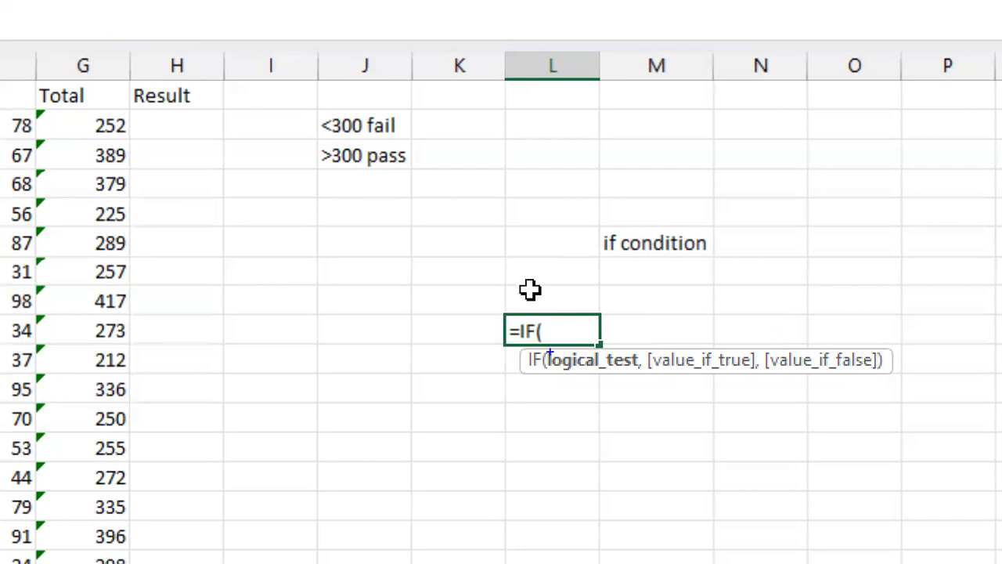
left_click_drag(556, 373, 883, 373)
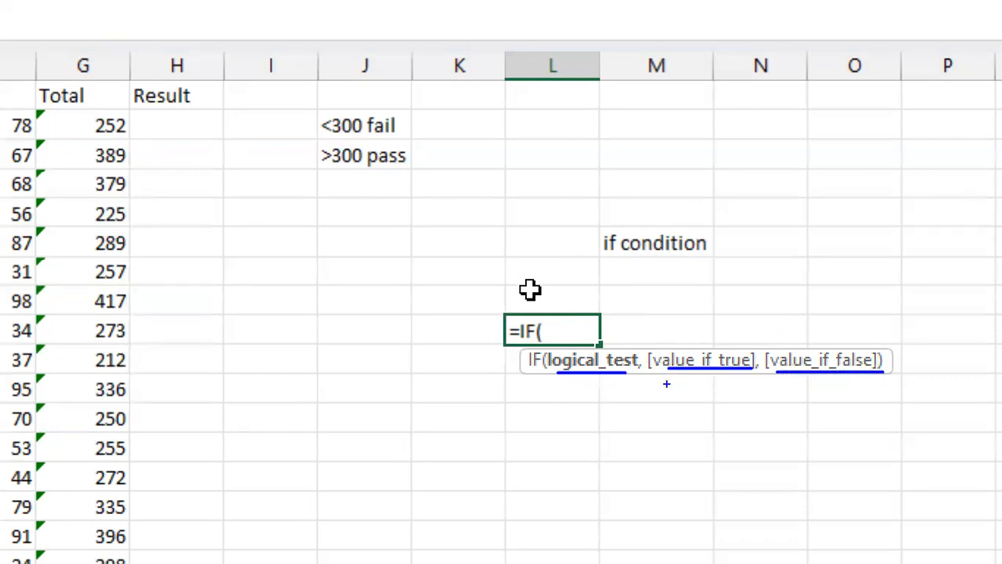
key("r")
left_click_drag(641, 364, 639, 368)
left_click_drag(760, 360, 760, 376)
mouse_move(688, 343)
left_mouse_down()
mouse_move(704, 344)
mouse_move(741, 318)
mouse_move(794, 337)
mouse_move(842, 314)
left_mouse_up()
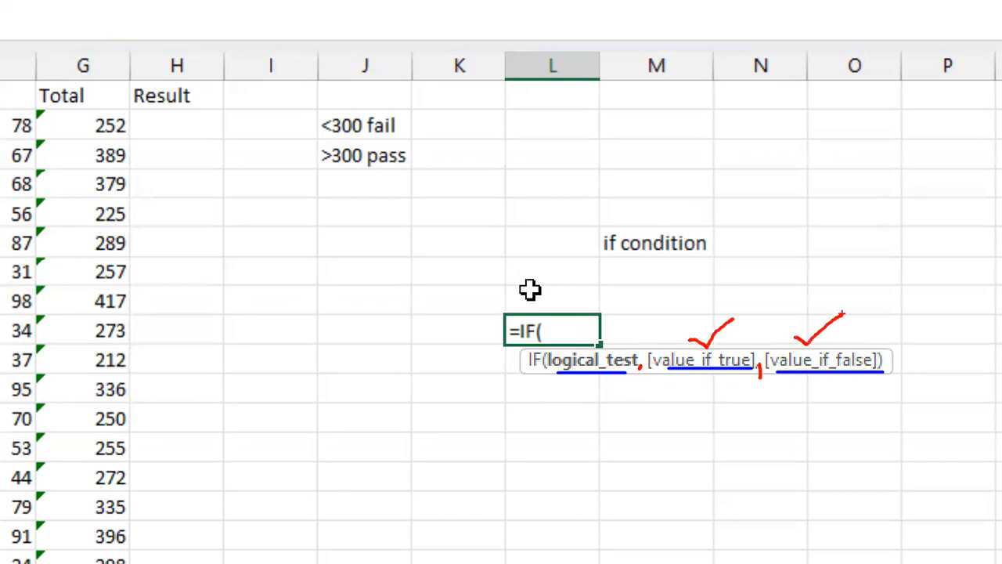
left_click_drag(798, 267, 797, 286)
type("optional")
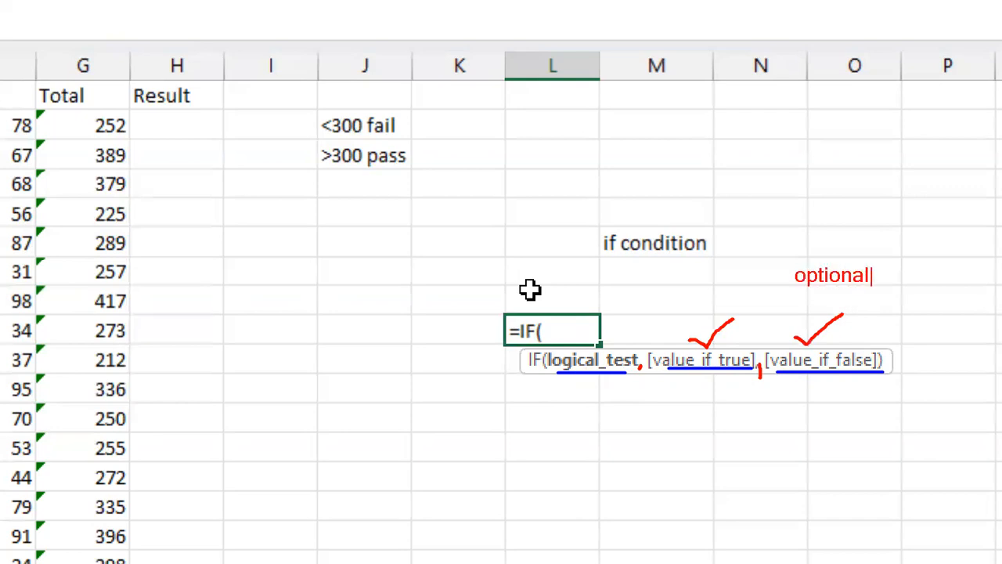
key("Escape")
mouse_move(741, 347)
left_mouse_down()
mouse_move(806, 341)
mouse_move(797, 306)
mouse_move(806, 288)
mouse_move(818, 301)
left_mouse_up()
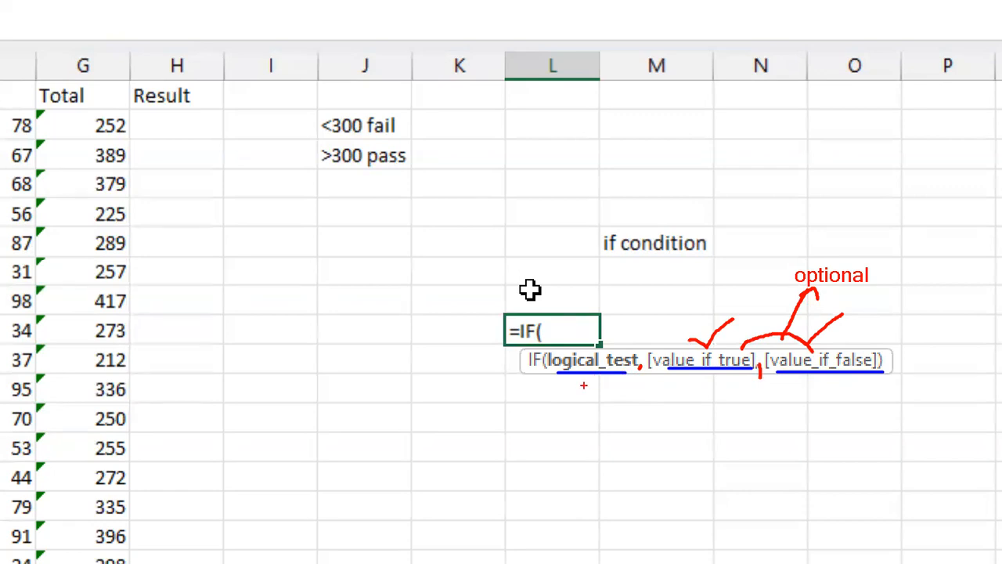
left_click_drag(581, 401, 586, 407)
left_click_drag(585, 375, 586, 404)
left_click_drag(587, 423, 588, 439)
type("condition")
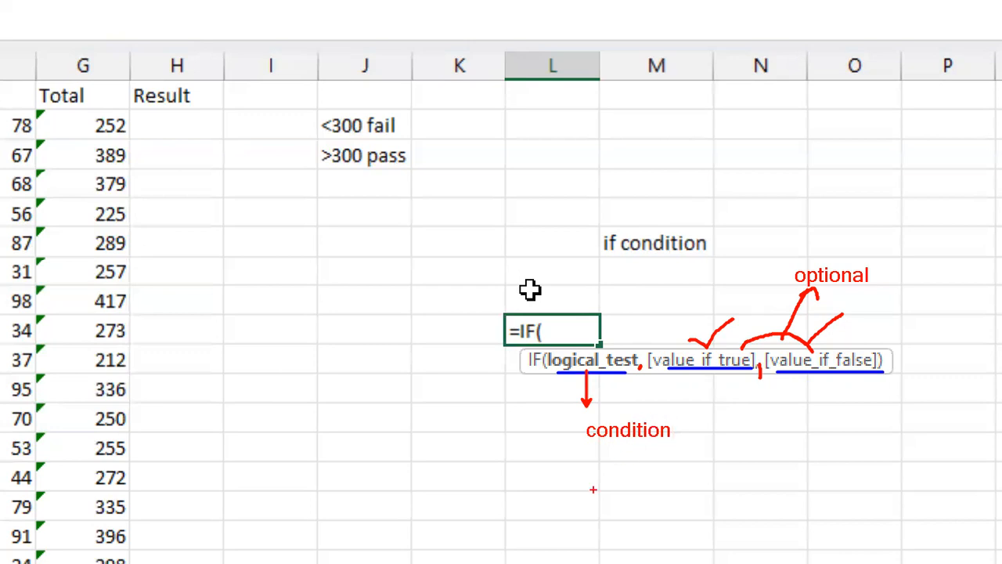
left_click_drag(589, 443, 660, 444)
type("tcheck ")
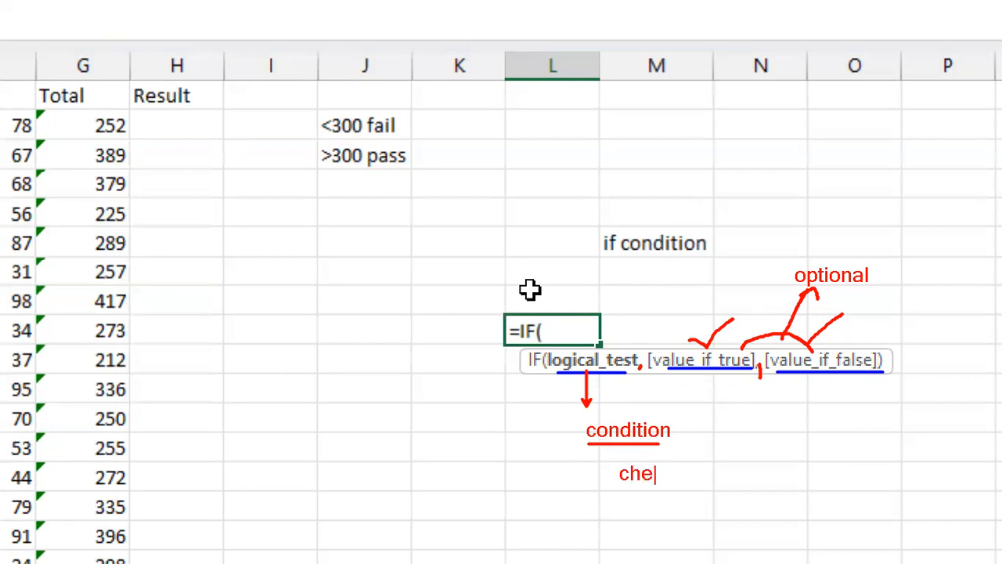
type("some ")
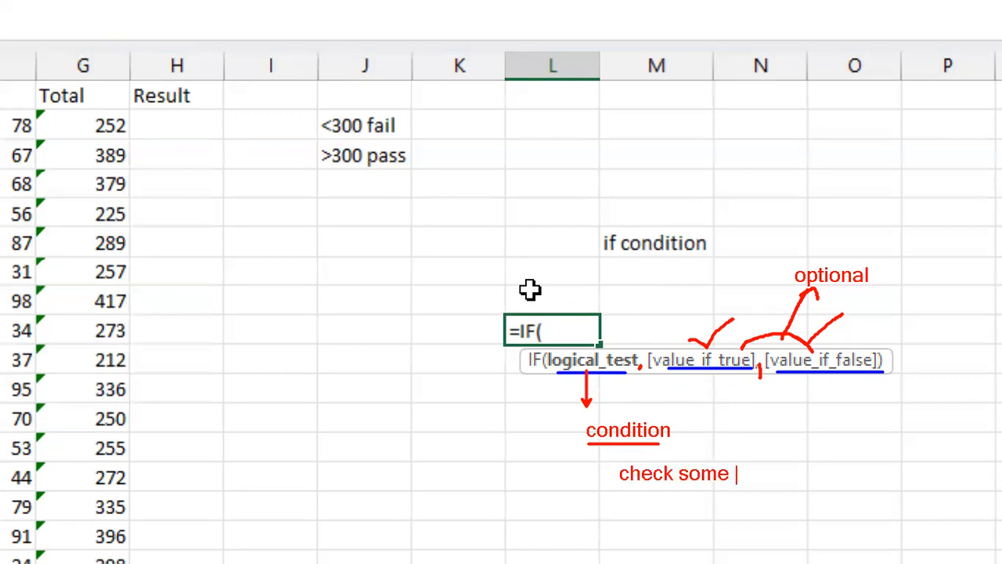
type("thing")
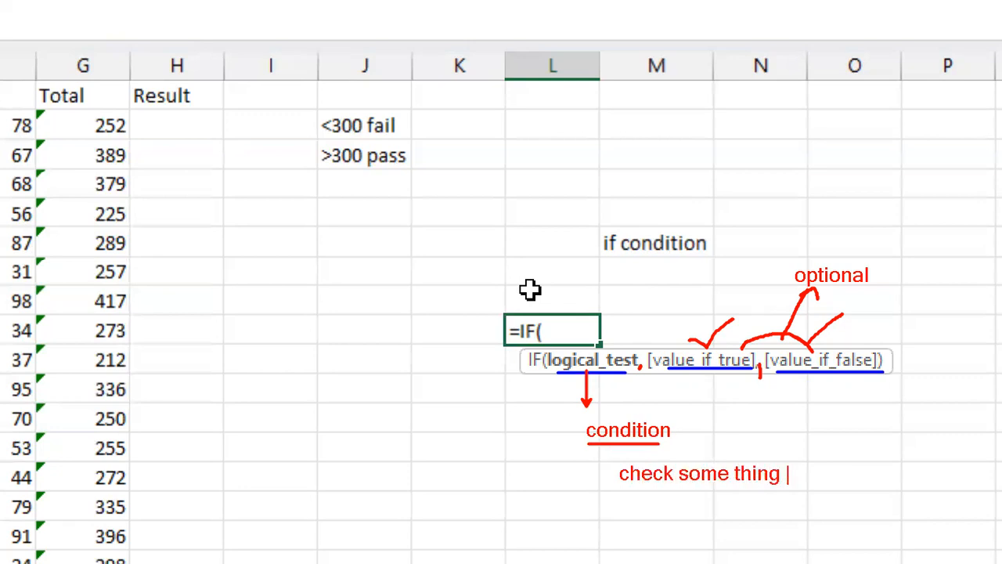
key("Escape")
left_click_drag(323, 172, 403, 171)
left_click_drag(47, 109, 127, 138)
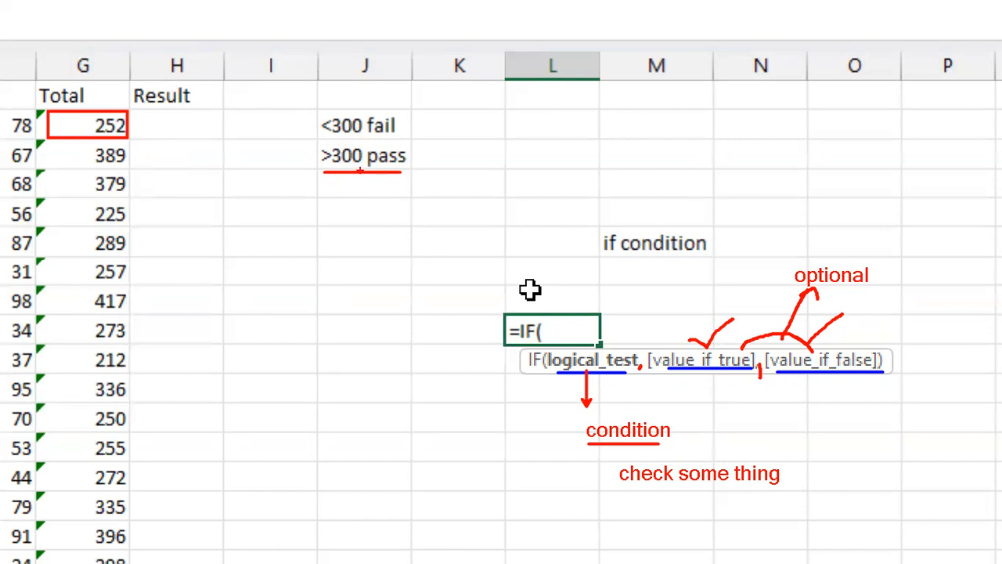
left_click_drag(49, 140, 127, 168)
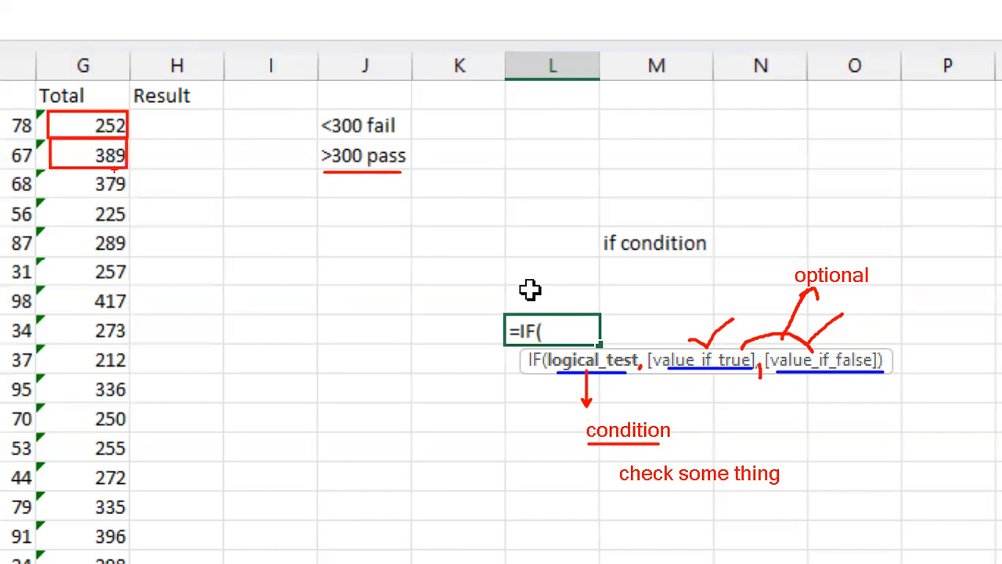
left_click_drag(57, 174, 128, 194)
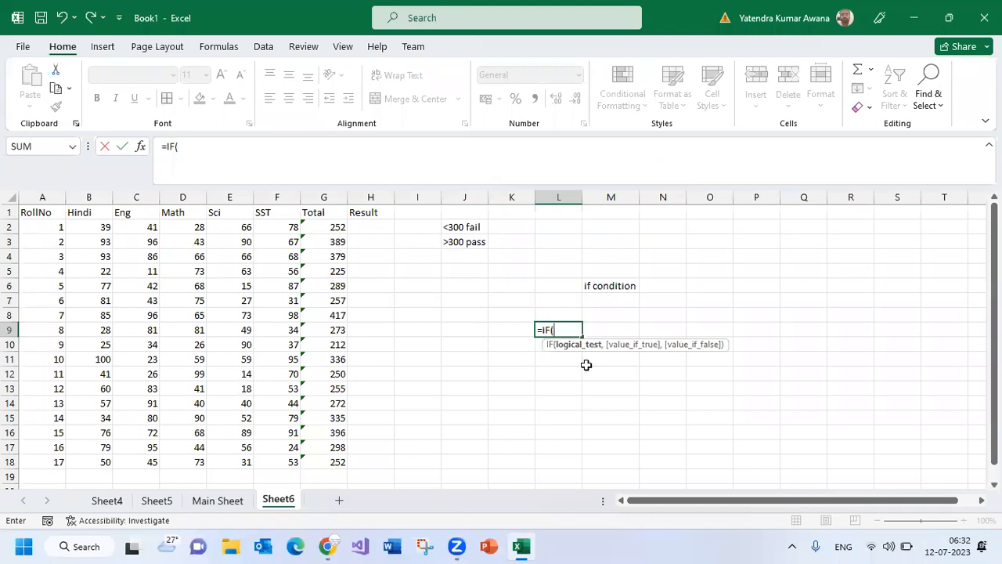
Complete the formula in L9 as =IF(300>200,) with the true value left empty, and inspect its logical test
type("300>200,")
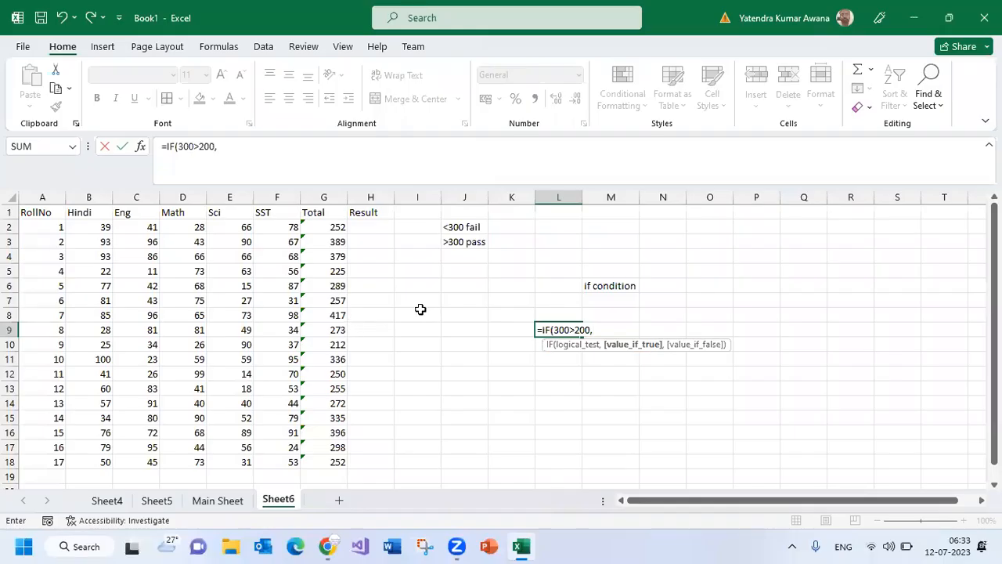
key("Return")
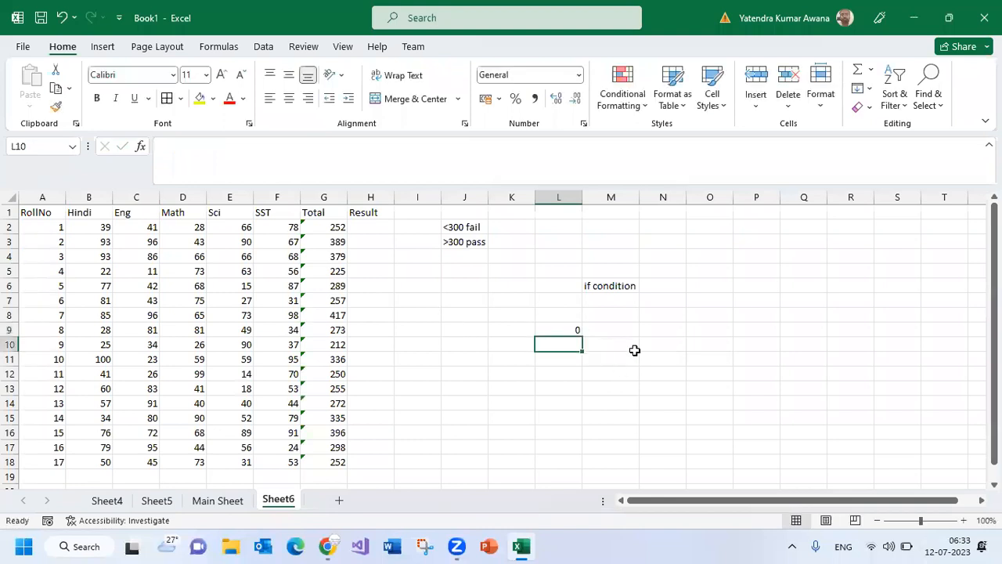
left_click(562, 329)
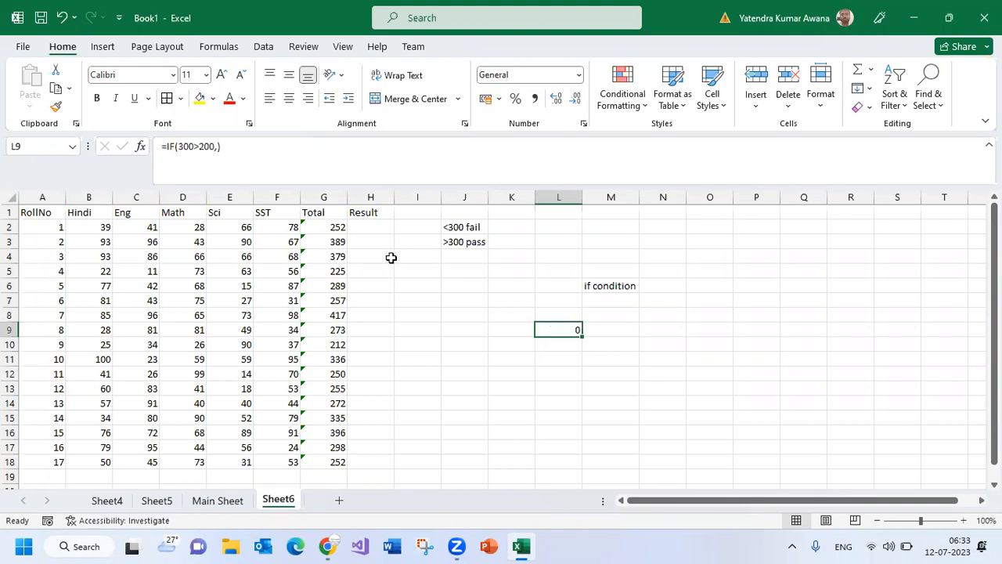
double_click(557, 329)
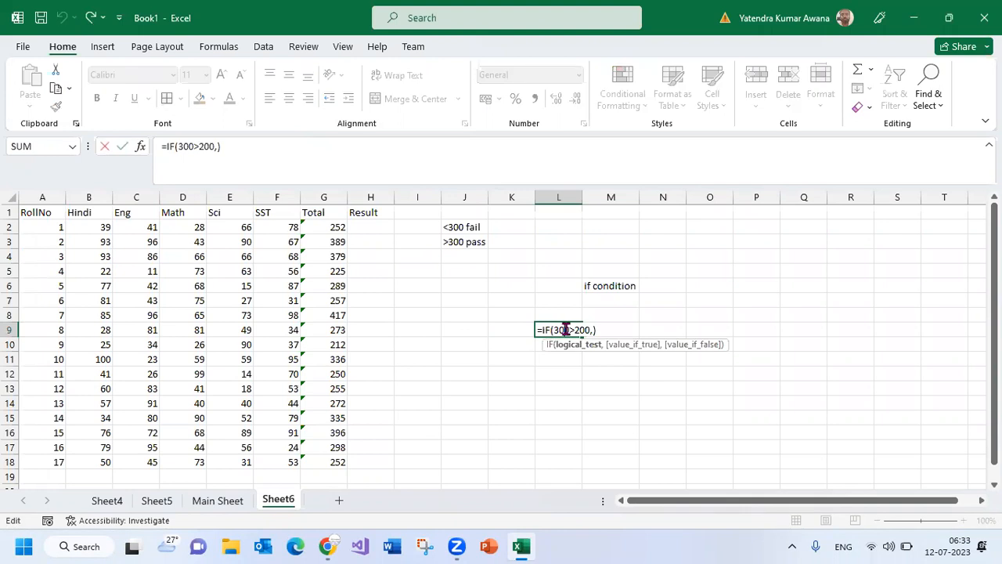
left_click_drag(552, 329, 590, 329)
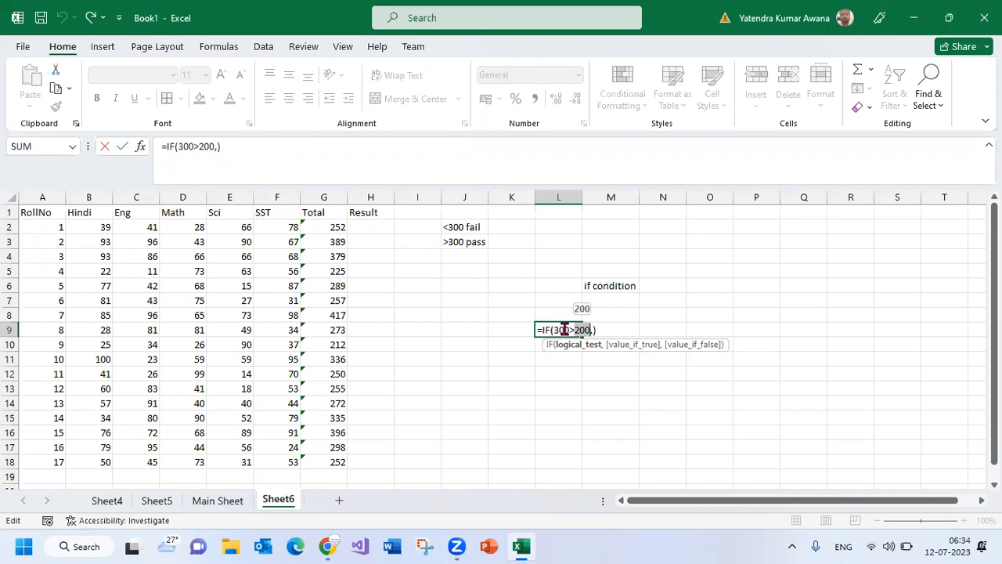
key("Return")
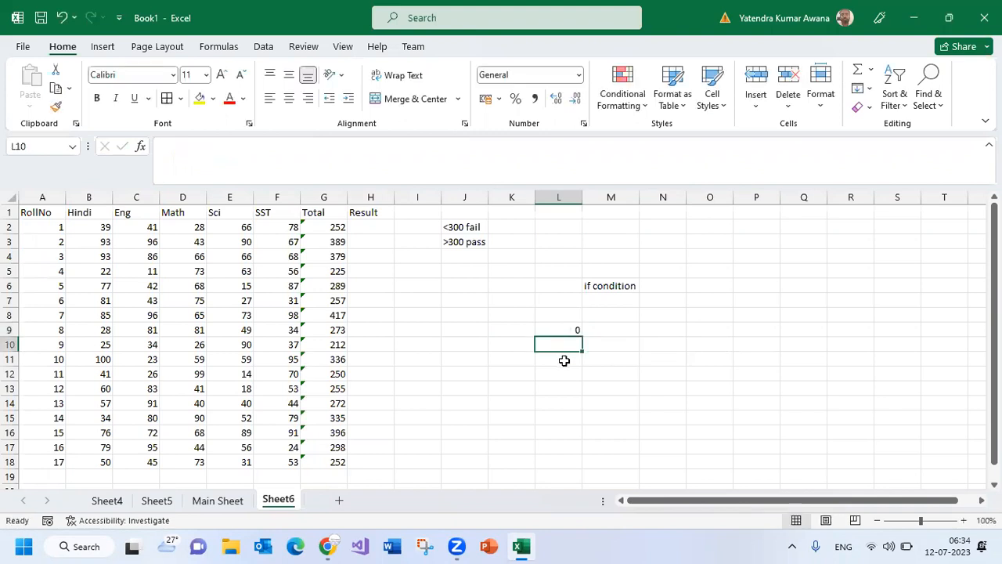
Enter the formula =IF(200>3000,) in cell L10, leaving the true value empty
type("=IF(")
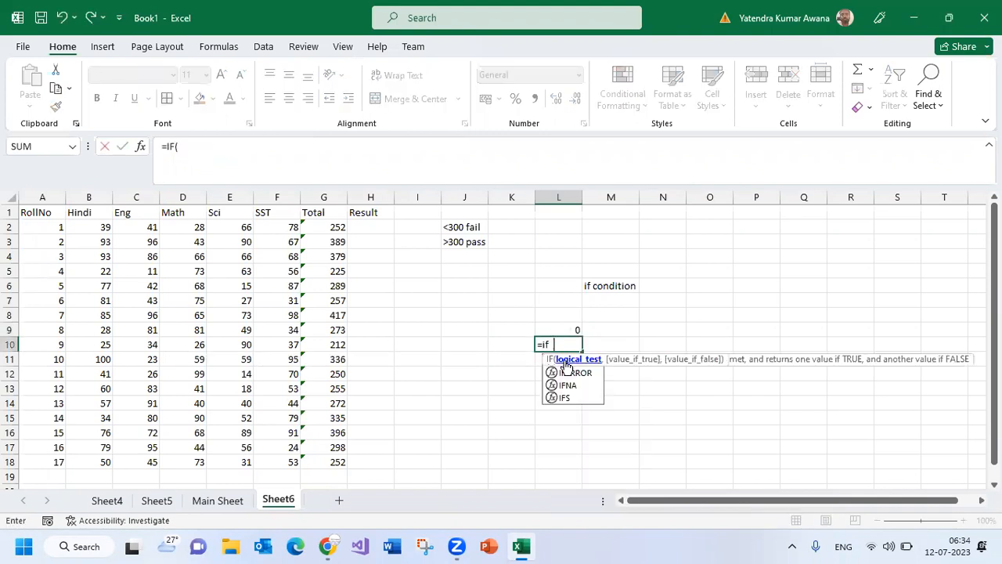
type("200>3000,")
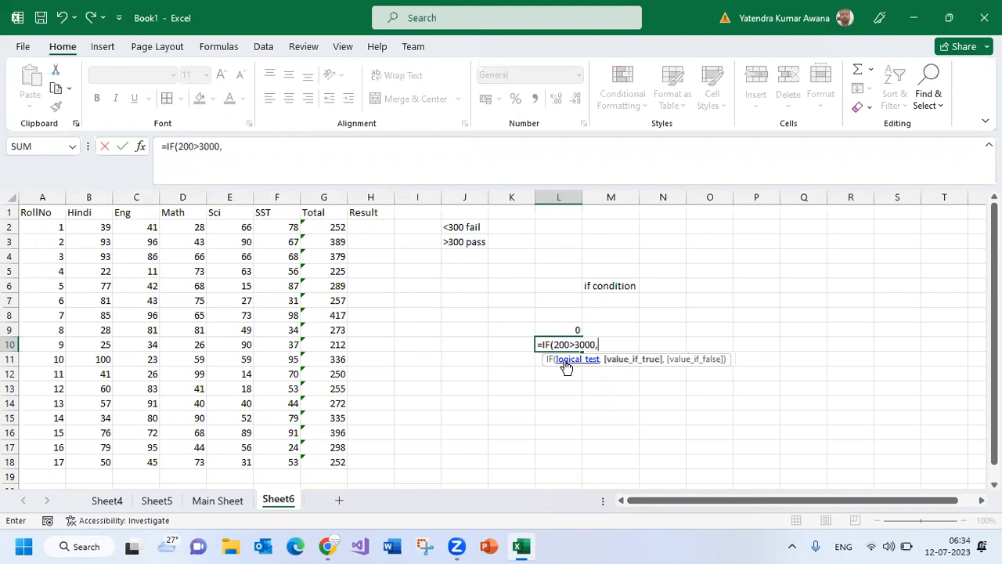
key("Return")
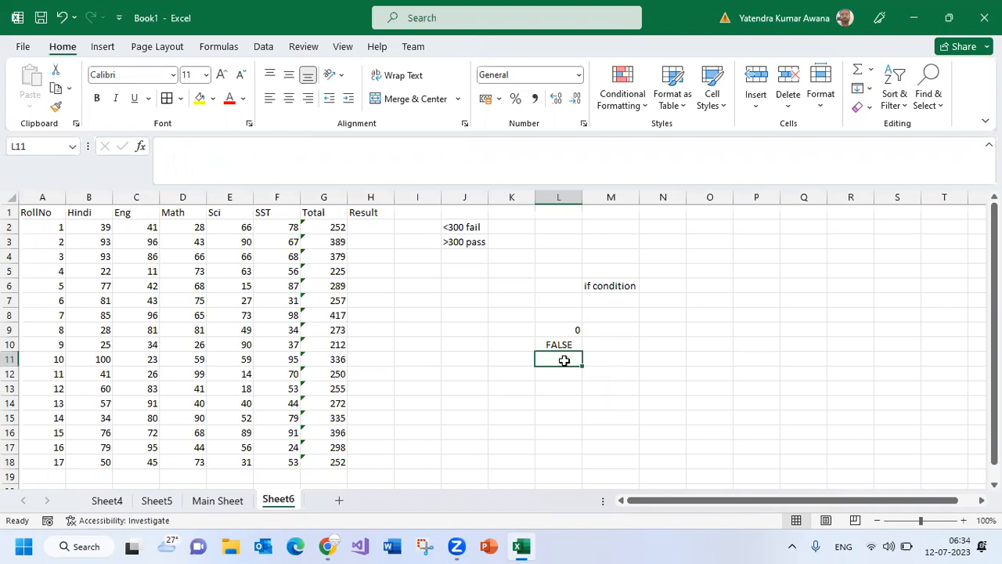
Inspect the IF formulas in cells L9 and L10, comparing their logical tests and omitted arguments with what each cell returns
left_click(561, 332)
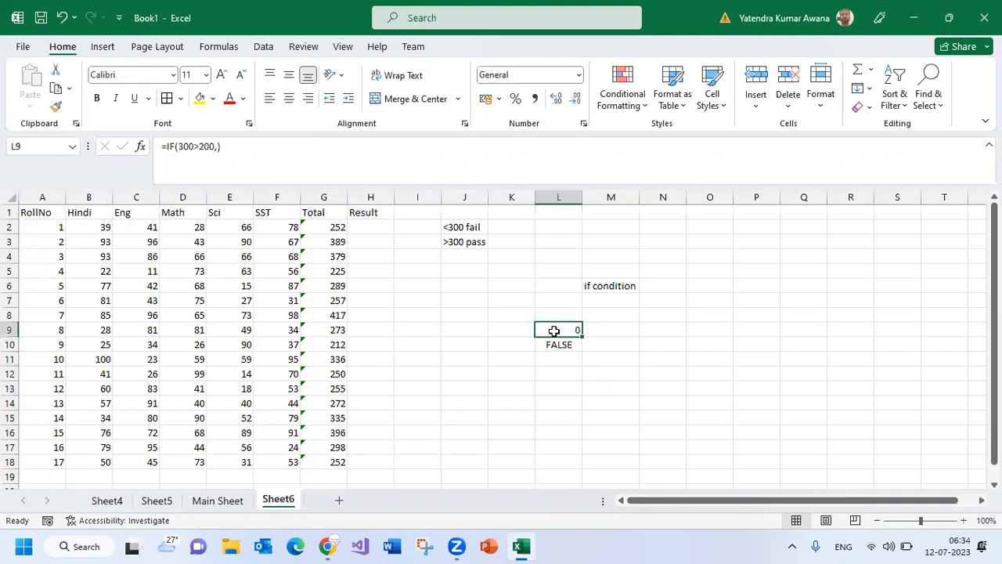
double_click(554, 330)
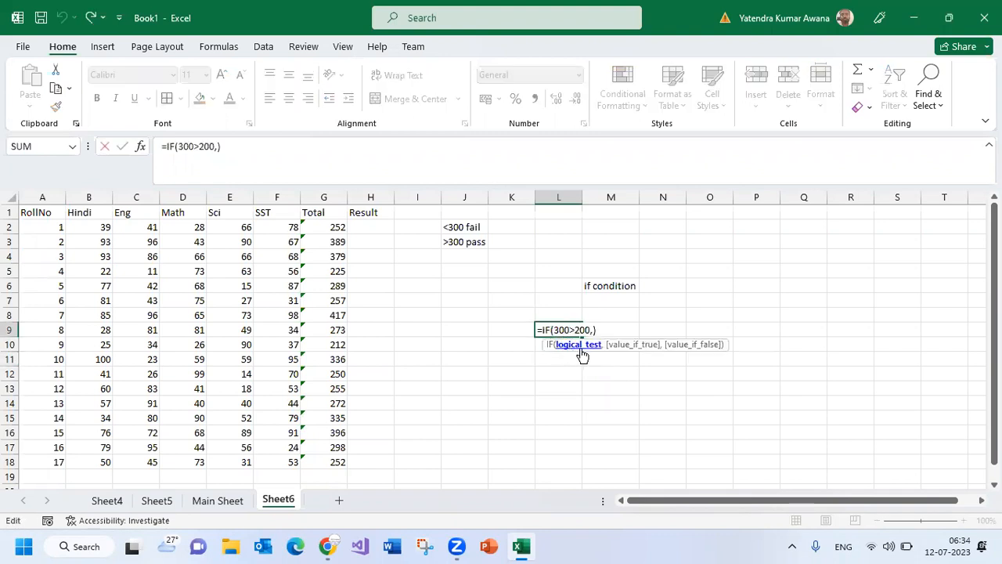
key("Return")
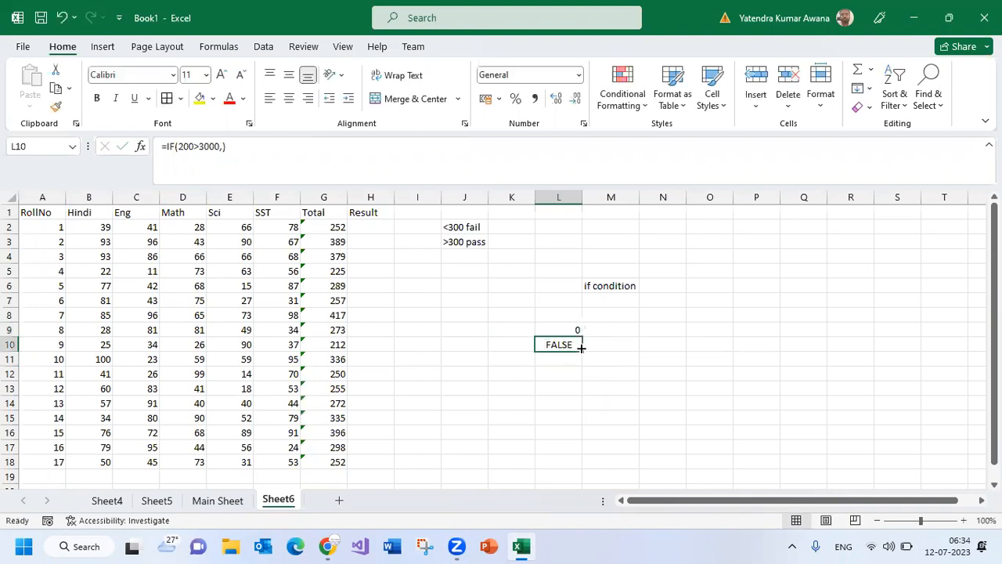
double_click(553, 344)
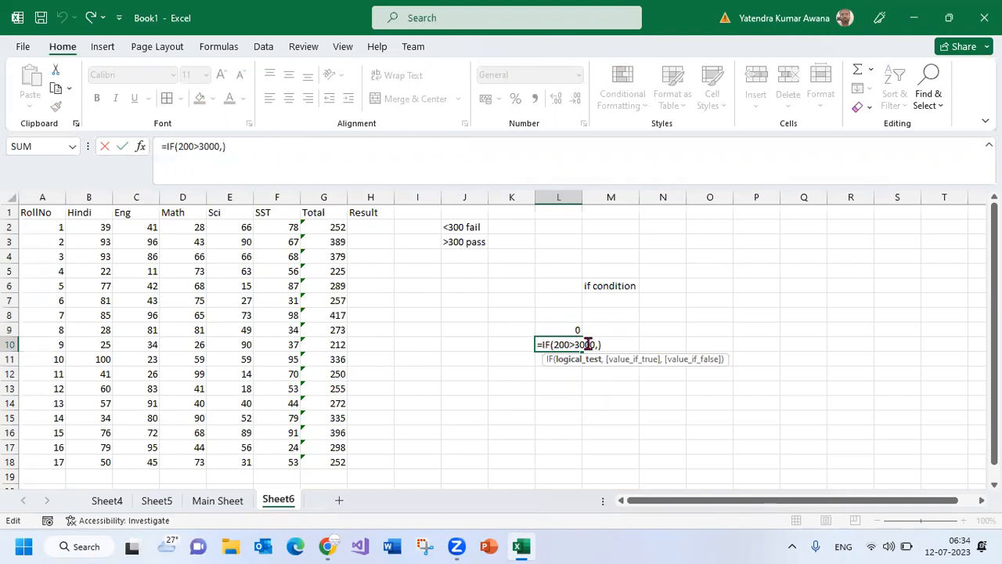
key("Return")
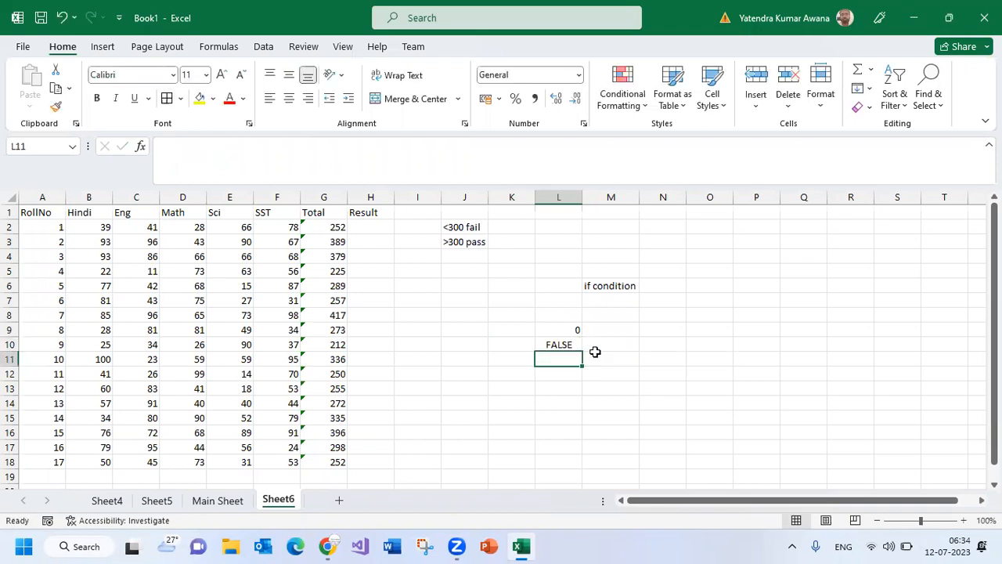
left_click(554, 331)
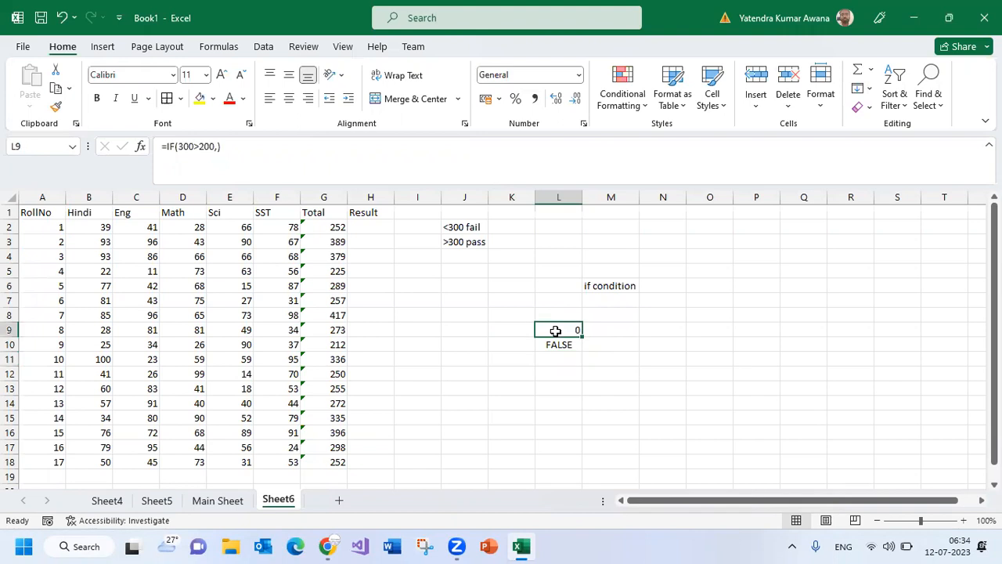
double_click(555, 330)
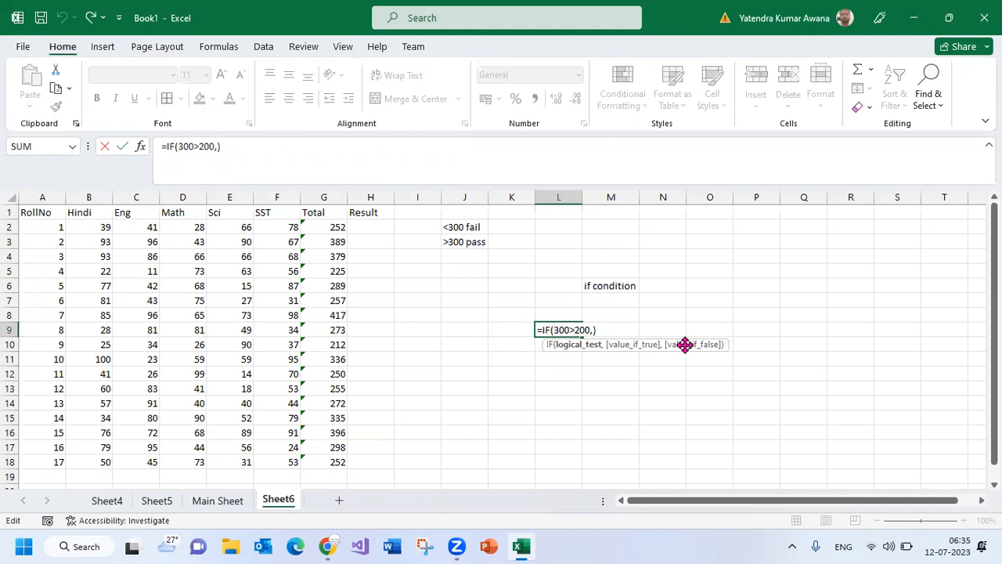
key("Return")
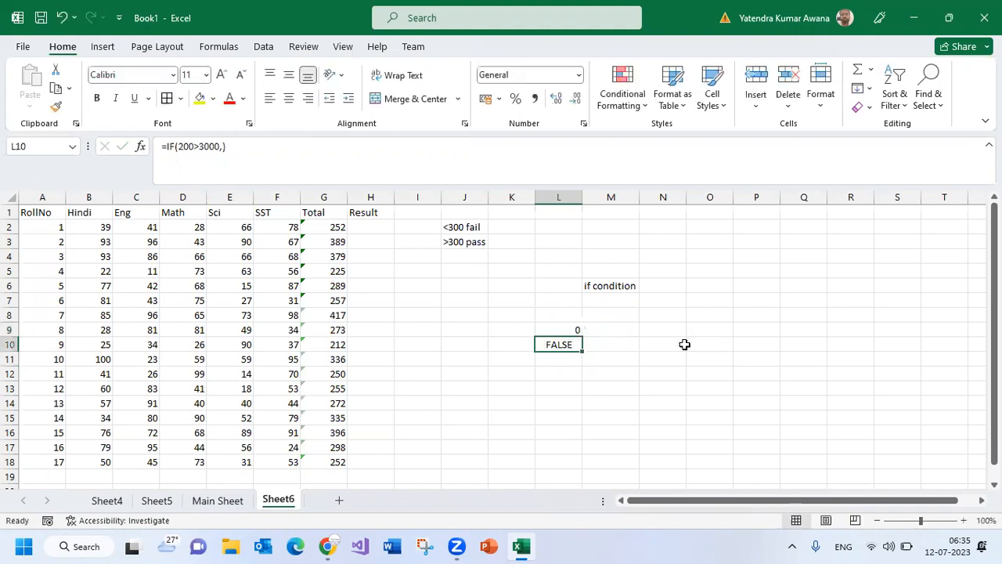
key("Up")
double_click(562, 328)
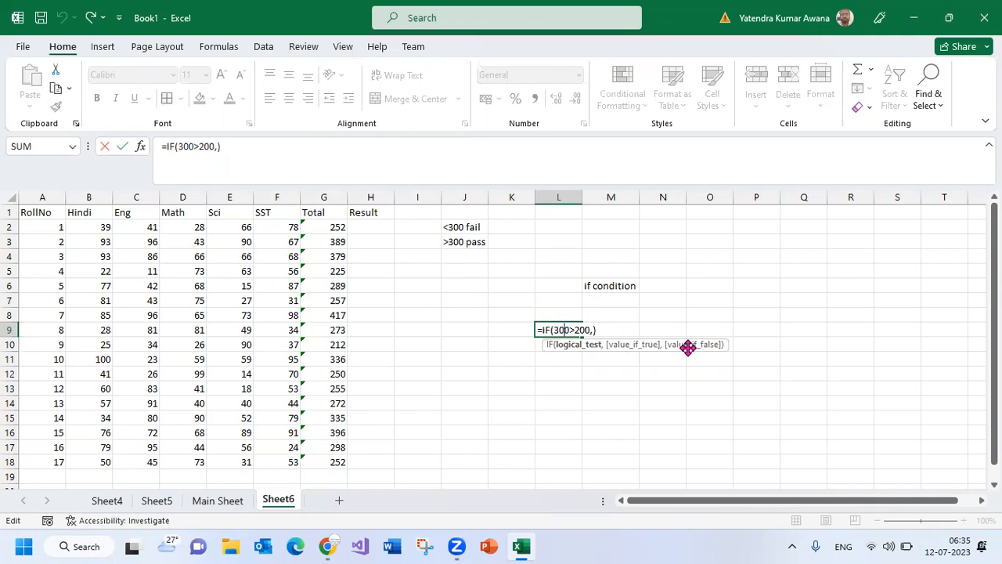
key("Return")
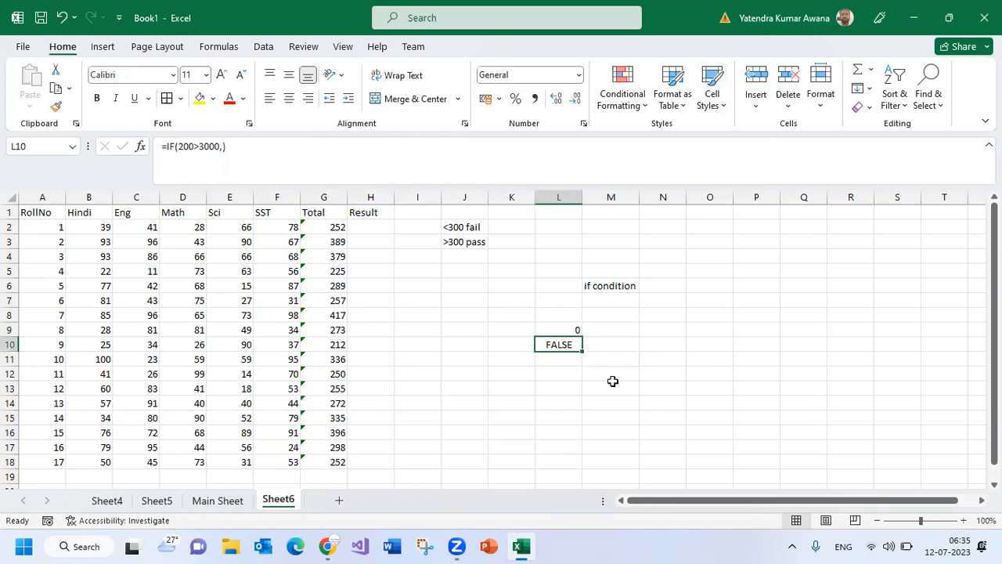
Draft the formula =IF(200>100,"big value","small value") in cell L12
left_click(570, 373)
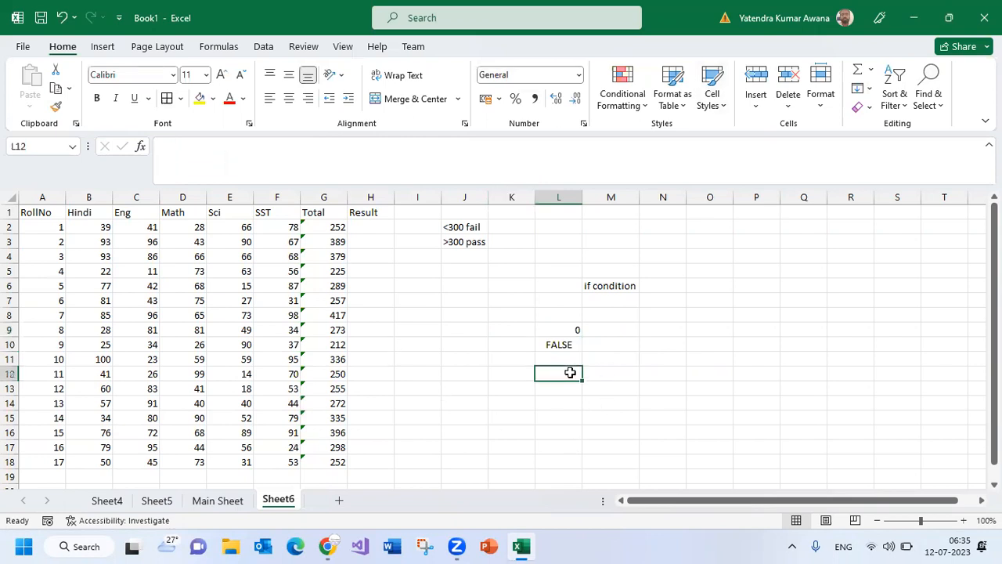
type("=IF(200>100,")
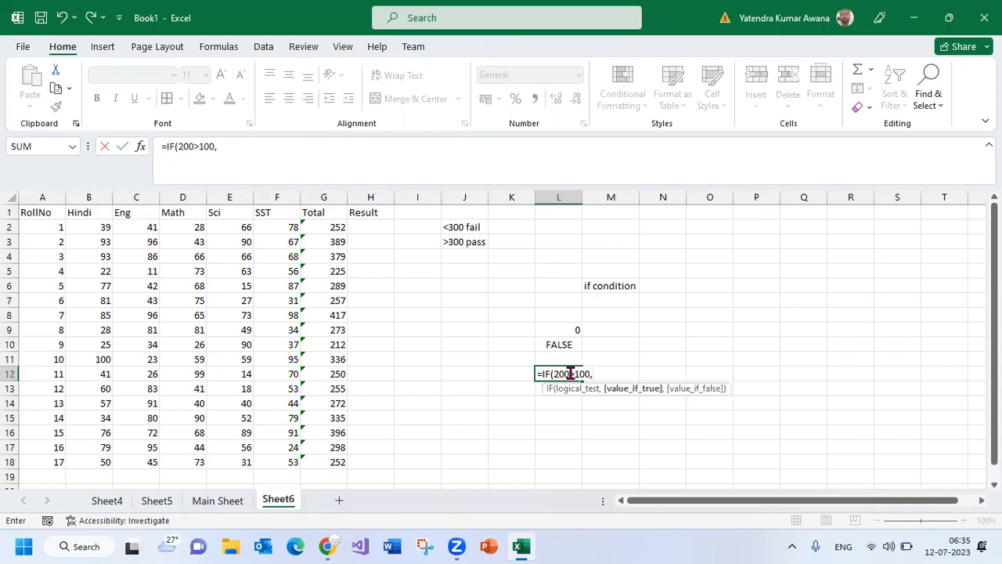
type("\"")
type("big value\"")
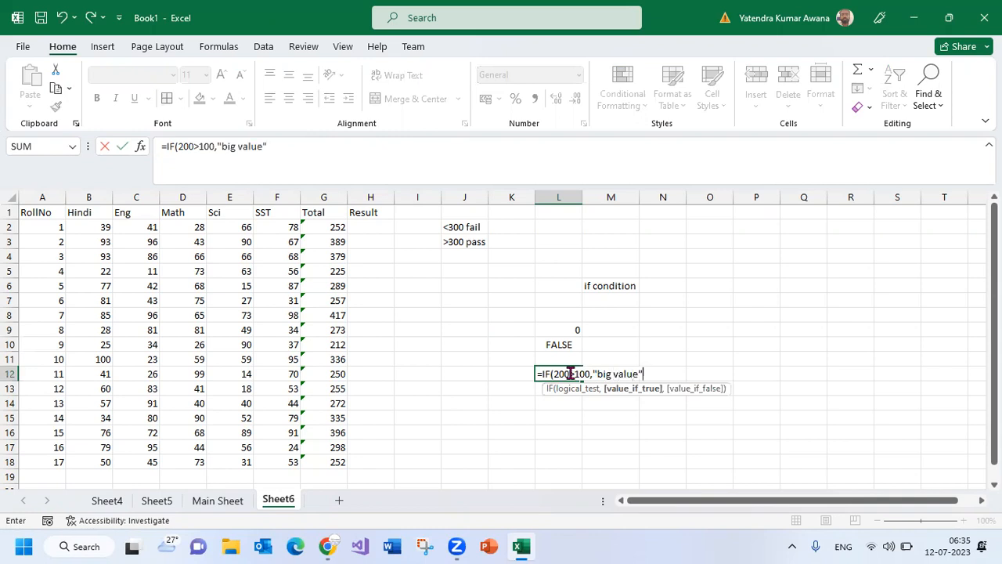
type(",\"")
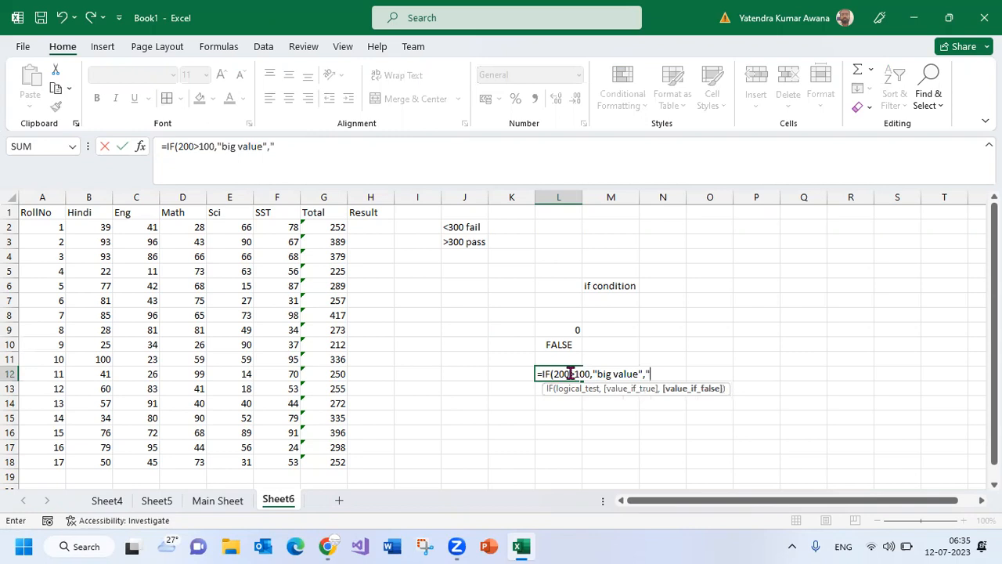
type("small value\")")
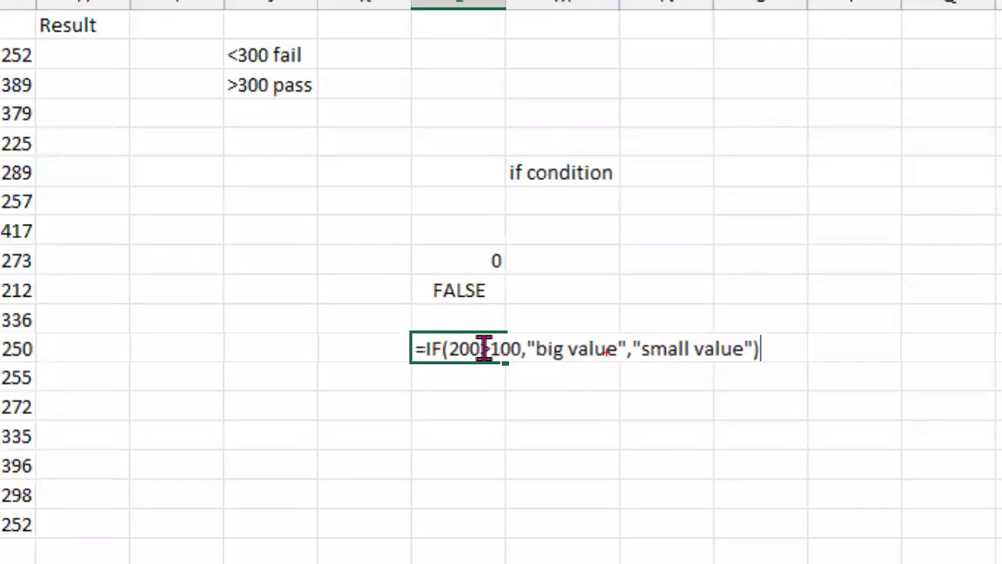
Mark up the L12 formula's test and both text outcomes on the zoomed screen, and circle the L9 and L10 results
left_click_drag(535, 366, 746, 363)
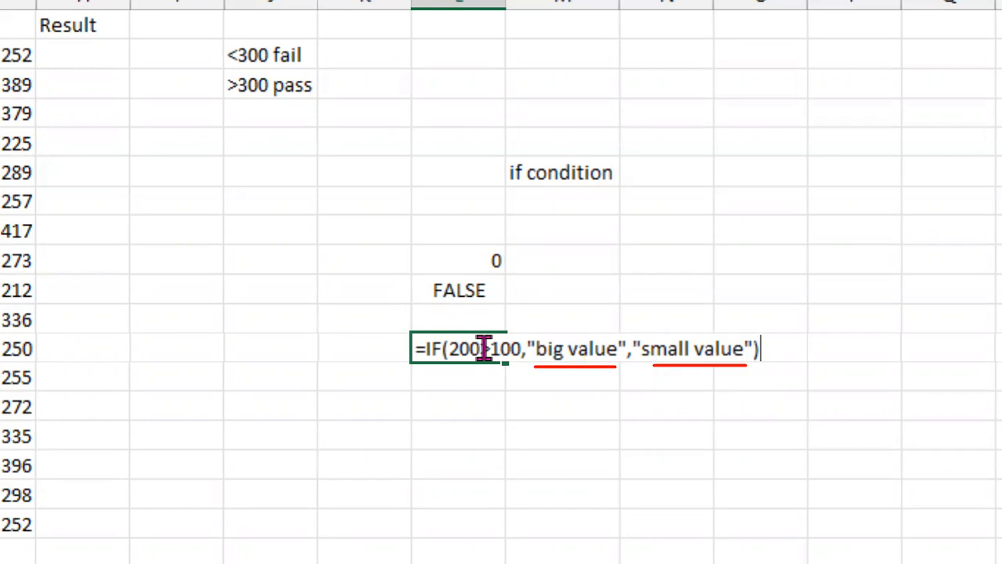
left_click_drag(457, 364, 465, 359)
mouse_move(462, 365)
left_mouse_down()
mouse_move(462, 384)
mouse_move(508, 363)
left_mouse_up()
left_click_drag(553, 334, 579, 319)
mouse_move(673, 336)
left_mouse_down()
mouse_move(682, 342)
mouse_move(707, 328)
left_mouse_up()
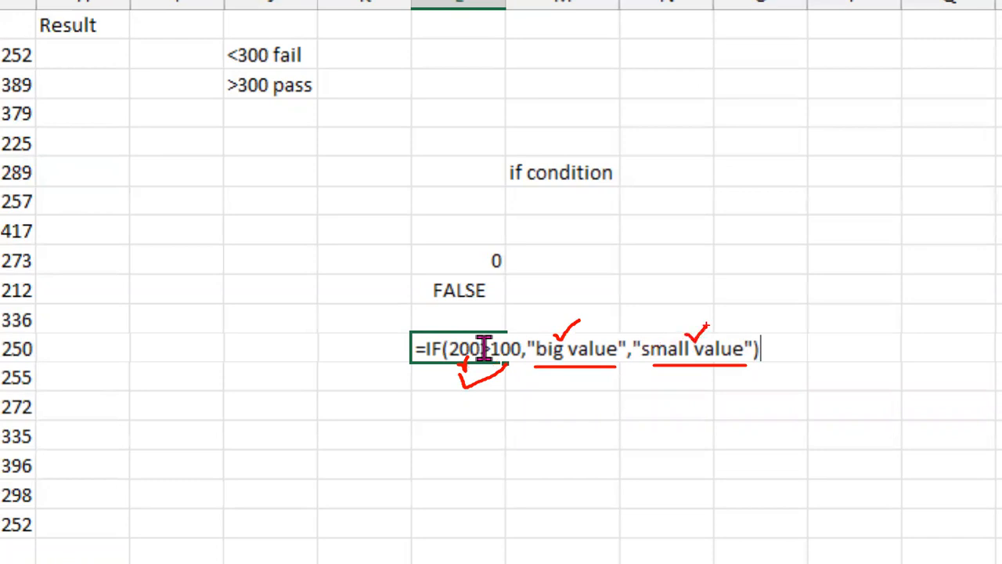
mouse_move(487, 258)
left_mouse_down()
mouse_move(513, 268)
mouse_move(488, 249)
left_mouse_up()
mouse_move(420, 280)
left_mouse_down()
mouse_move(469, 273)
mouse_move(481, 299)
mouse_move(435, 299)
mouse_move(507, 264)
left_mouse_up()
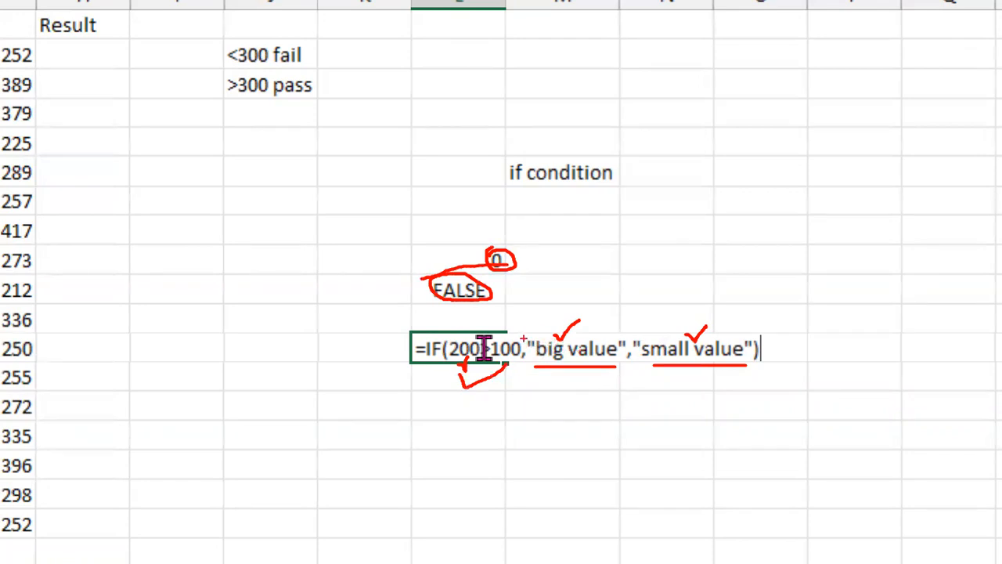
mouse_move(532, 337)
left_mouse_down()
mouse_move(533, 323)
mouse_move(610, 297)
mouse_move(619, 336)
left_mouse_up()
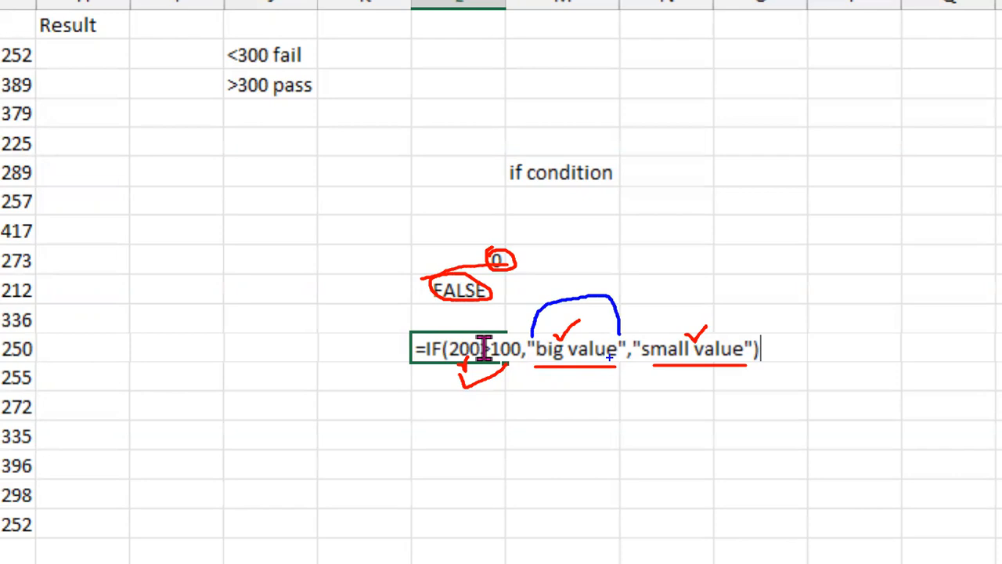
Write the example =if(5000>3000,"Good","Bad") as a text annotation below the L12 formula
type("t")
type("=if")
type("(")
type("5000>30")
type("00,")
type("\"")
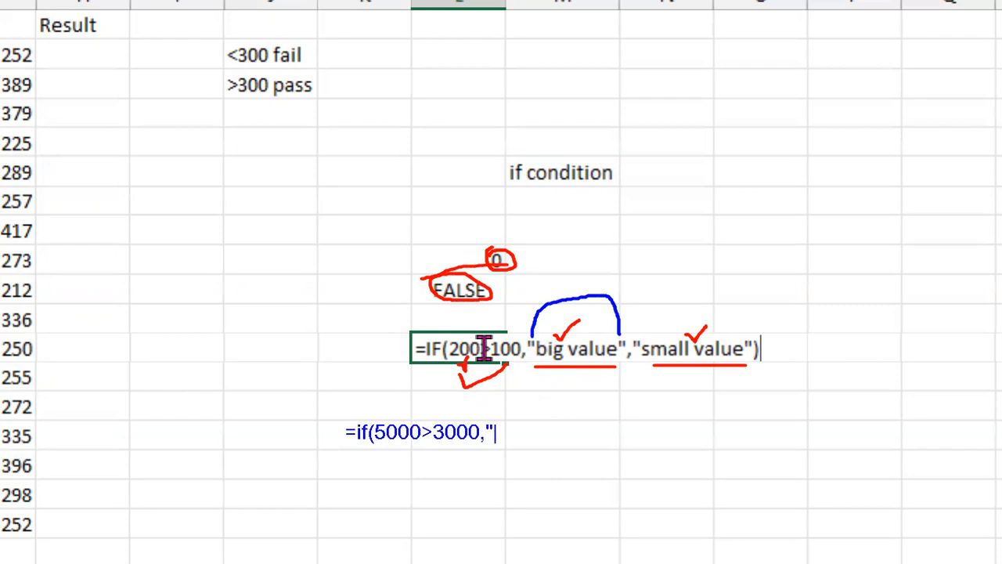
type("Good")
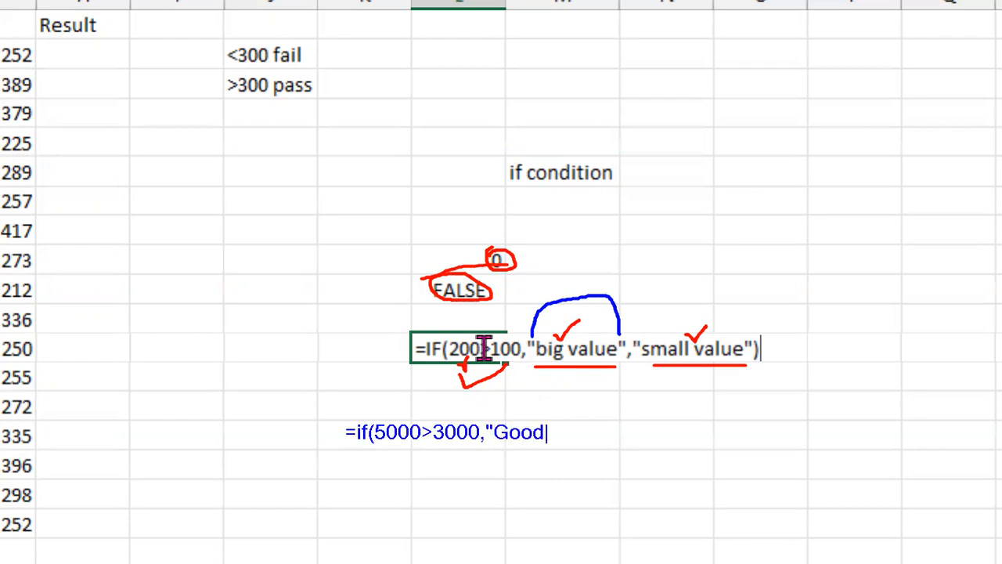
type("\",\"Bad\")")
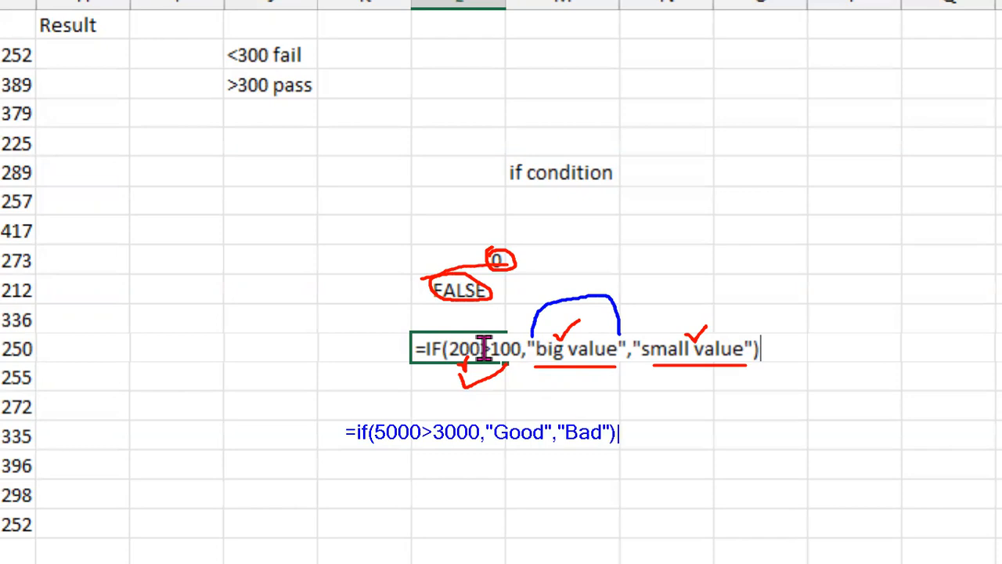
Add a second annotation example, =if(b2>300,"Pass","fail"), with a blank line below the first one
key("Return")
key("Return")
type("=if(b2>")
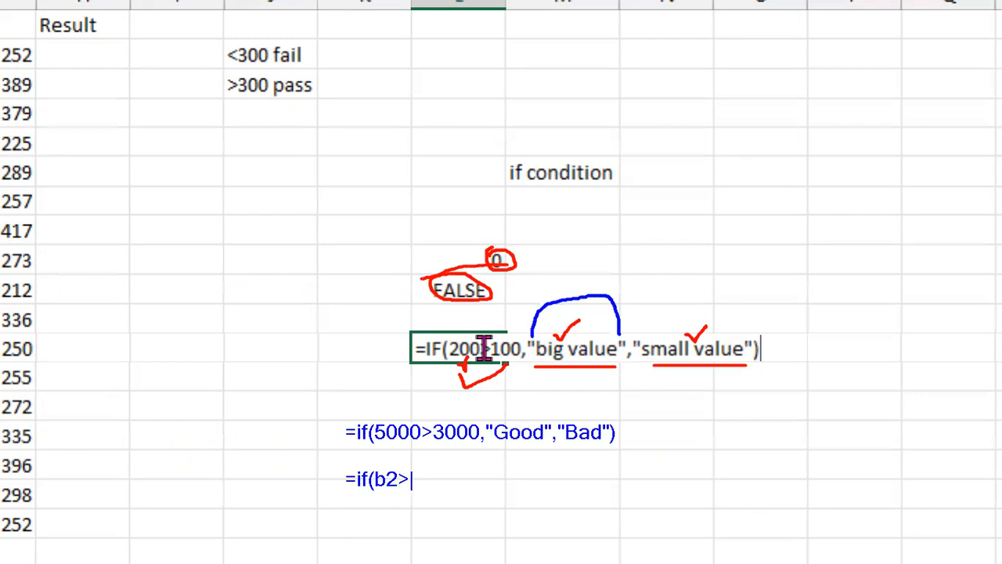
type("300")
type(",\"Pass")
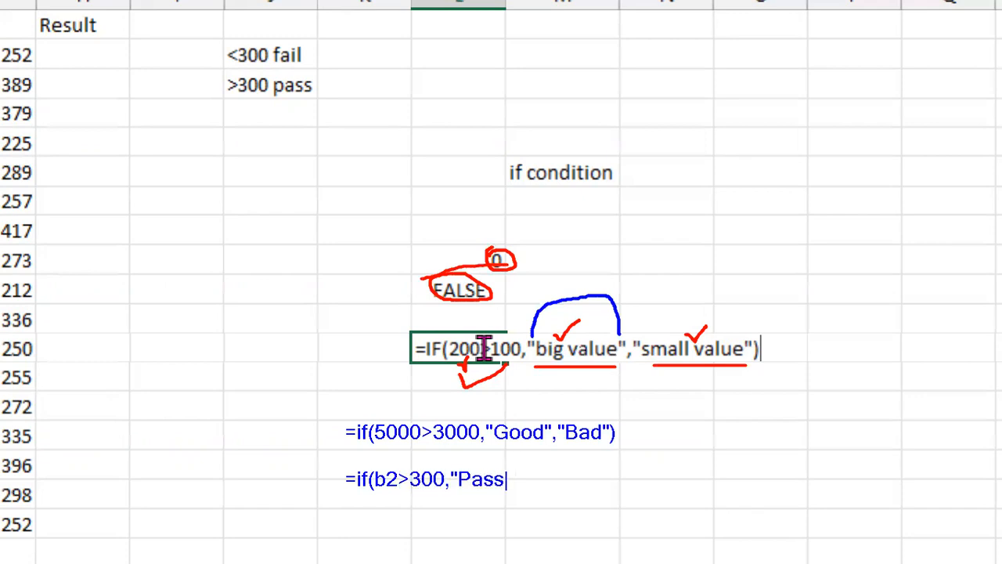
type("\",\"fail\")")
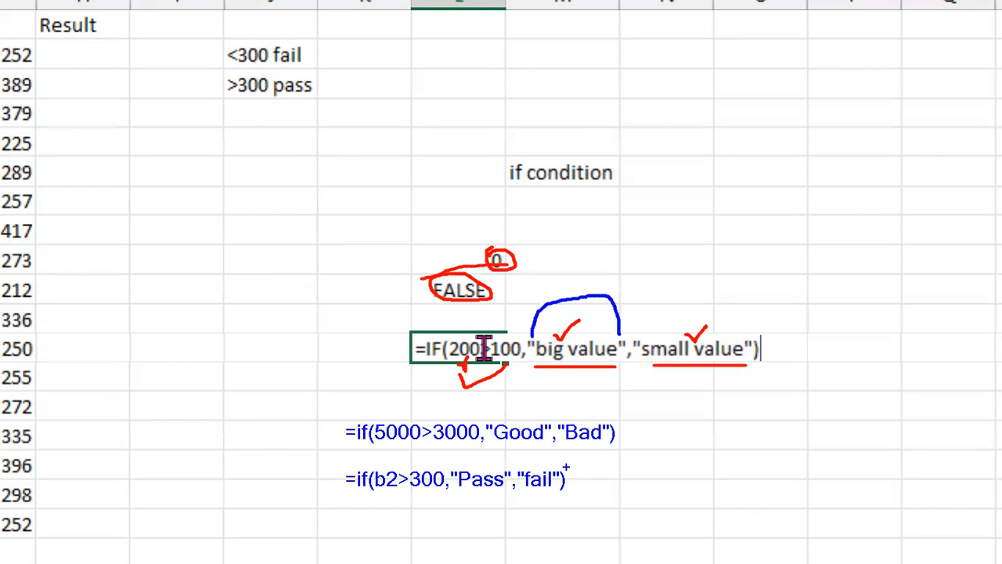
Underline the b2>300 test, draw arrows from it to "Pass" and "fail", and discard the uncommitted formula in L12
mouse_move(379, 495)
left_mouse_down()
mouse_move(435, 494)
mouse_move(411, 504)
mouse_move(419, 525)
mouse_move(456, 535)
mouse_move(474, 493)
mouse_move(468, 503)
left_mouse_up()
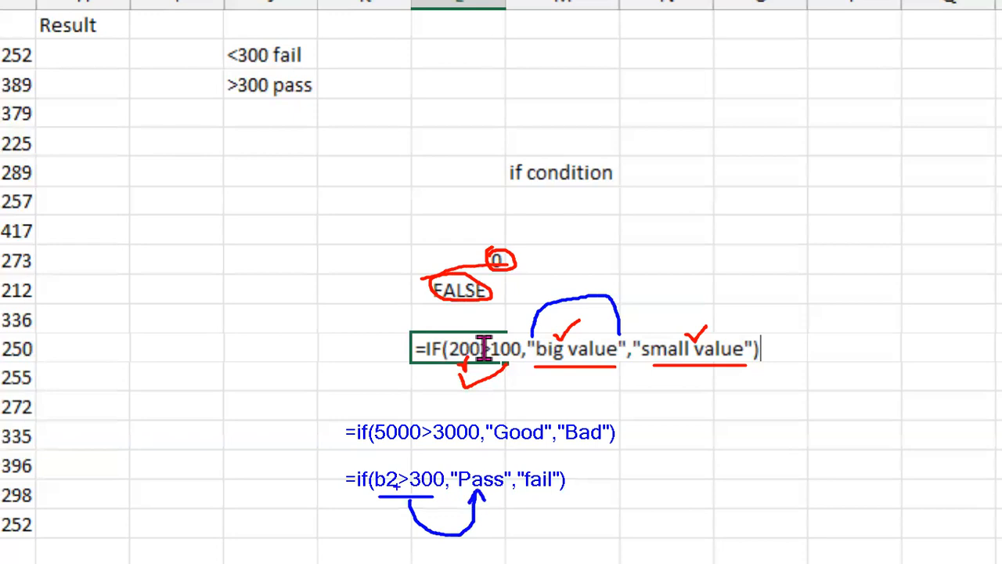
mouse_move(405, 471)
left_mouse_down()
mouse_move(454, 454)
mouse_move(510, 450)
mouse_move(540, 469)
mouse_move(544, 461)
left_mouse_up()
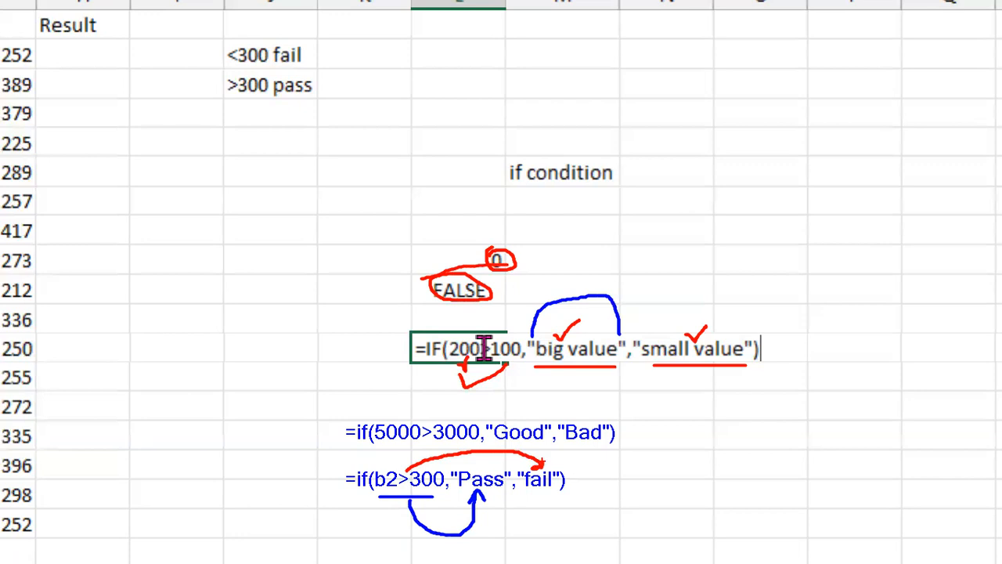
mouse_move(452, 469)
left_mouse_down()
mouse_move(542, 452)
mouse_move(557, 469)
left_mouse_up()
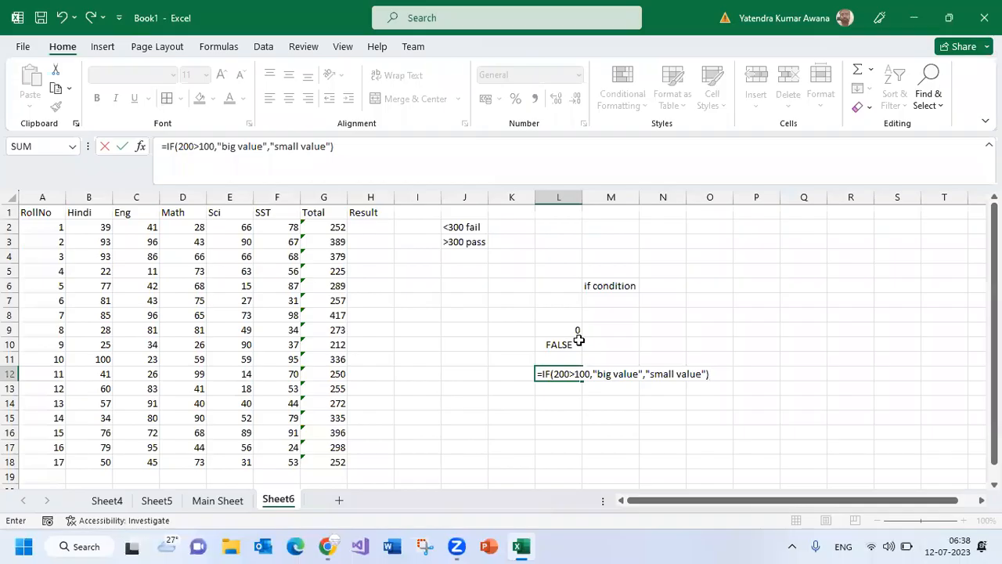
key("Escape")
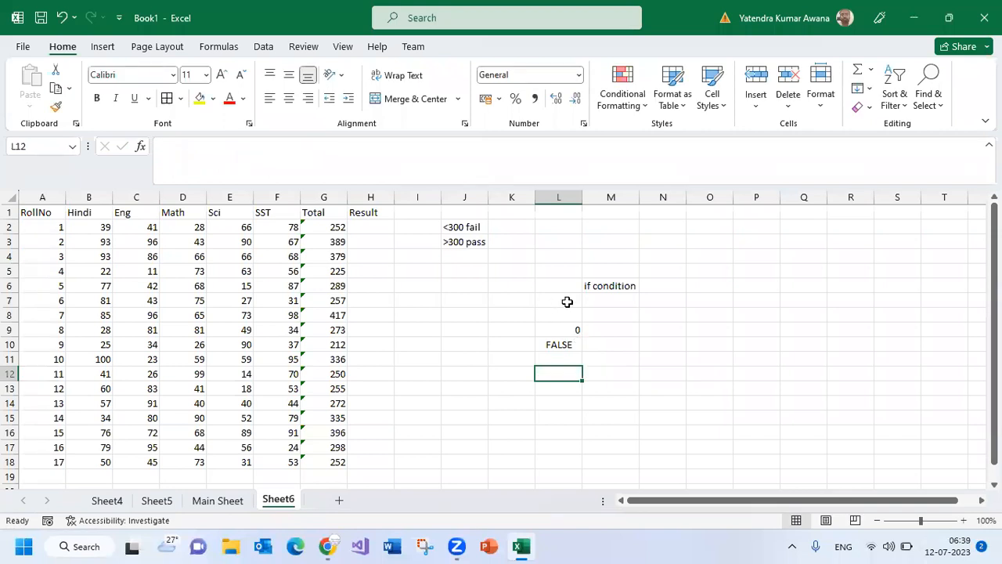
Compare the empty Result cells H2:H18 with the Total column values that decide pass or fail
left_click(599, 286)
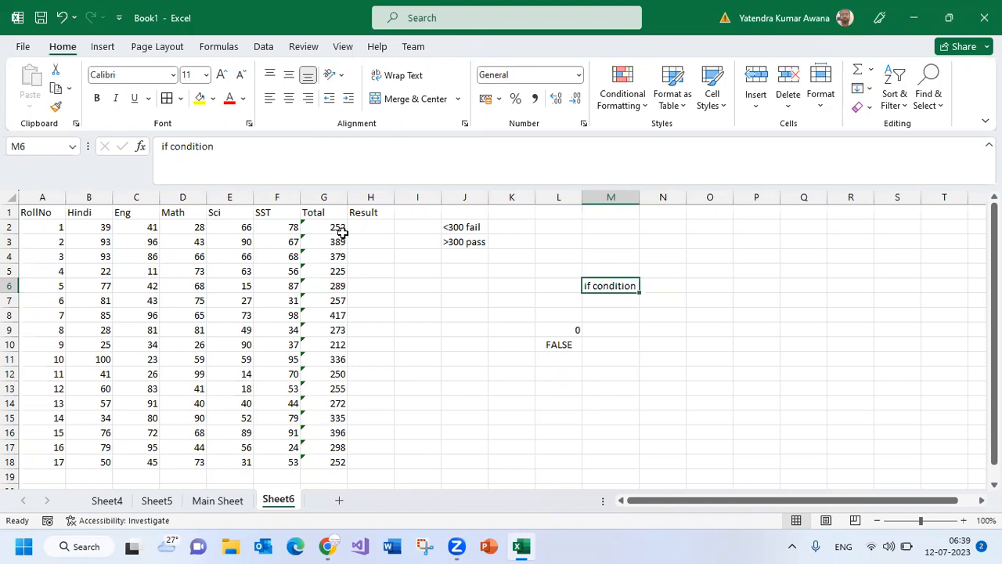
left_click(368, 225)
left_click_drag(373, 226, 363, 464)
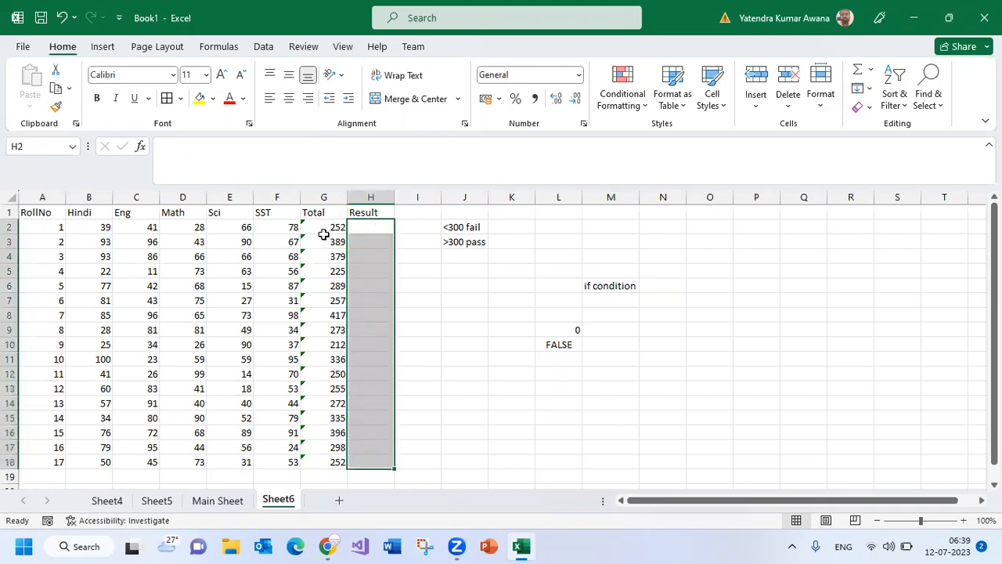
left_click_drag(326, 226, 320, 296)
left_click_drag(365, 227, 360, 462)
left_click_drag(326, 226, 337, 418)
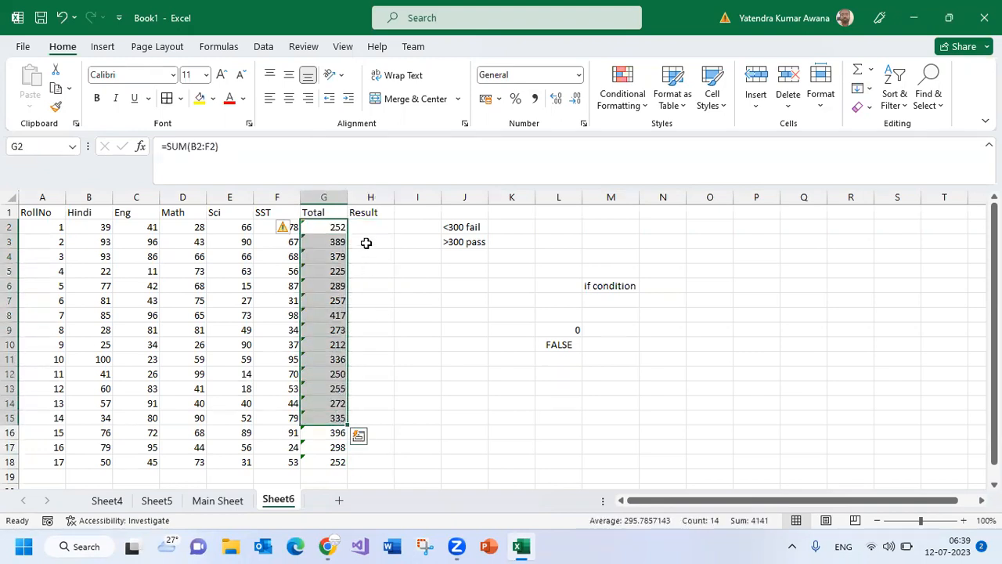
Write the formula =IF(G2>300,"Pass","Fail") in Result cell H2, referencing the first student's Total
left_click(332, 226)
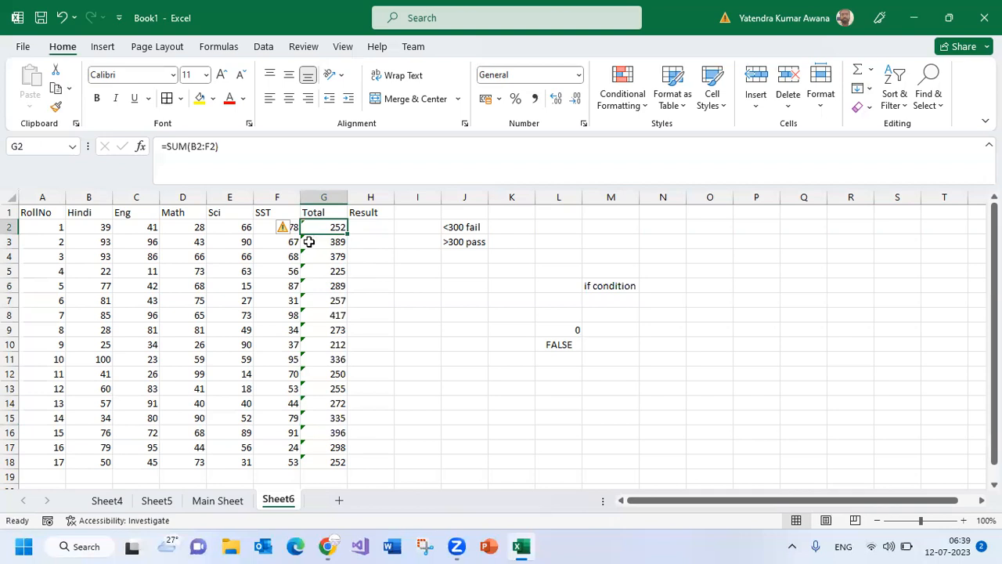
left_click(373, 229)
type("=if")
key("Tab")
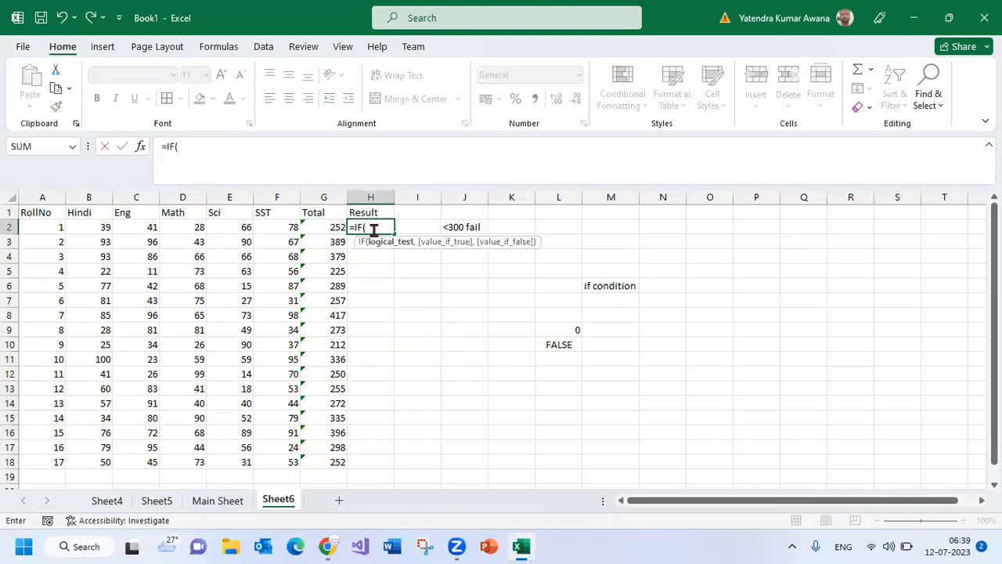
left_click(324, 228)
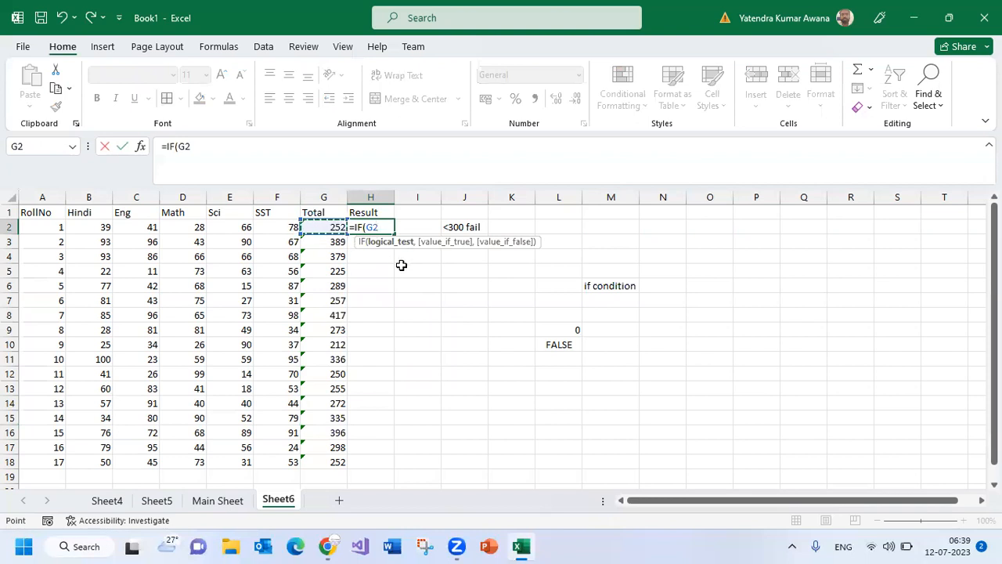
type(">300,")
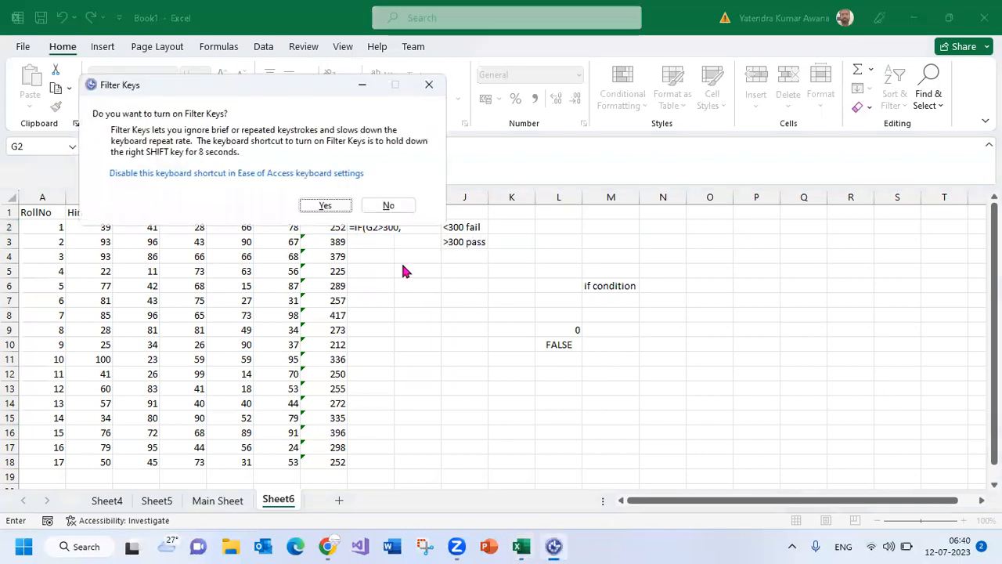
key("Escape")
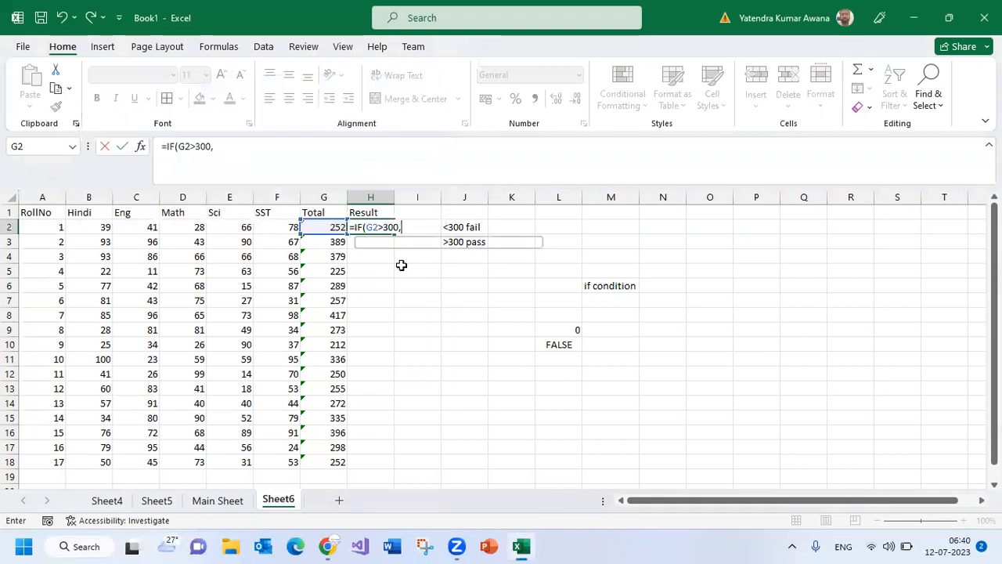
type("\"Pass\",\"")
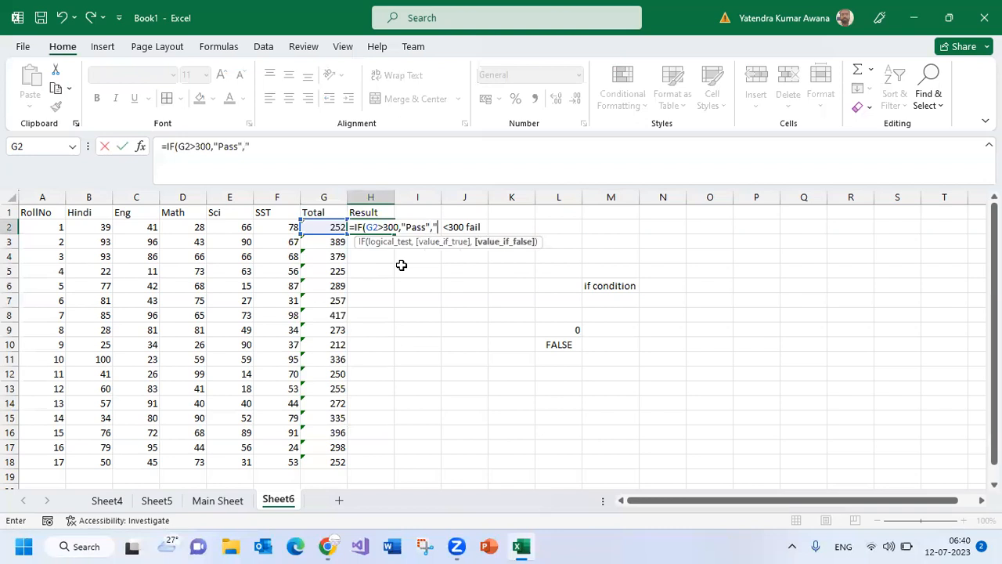
type("Fail\")")
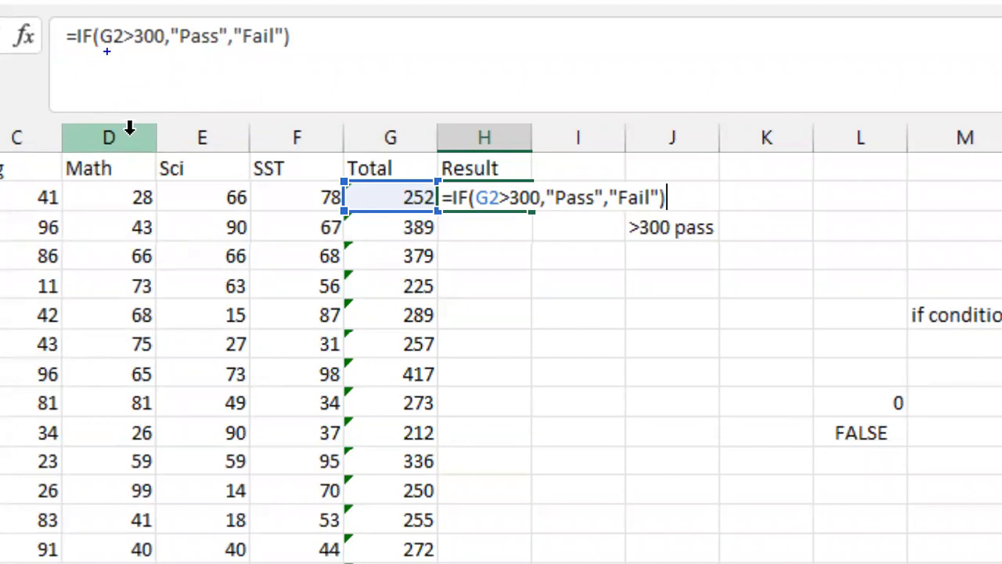
Underline the G2>300 test in blue, circle the G2 Total in red, and draw a red arc over the test
left_click_drag(100, 51, 163, 51)
mouse_move(391, 185)
left_mouse_down()
mouse_move(436, 188)
mouse_move(408, 210)
mouse_move(393, 188)
left_mouse_up()
mouse_move(117, 26)
left_mouse_down()
mouse_move(143, 15)
mouse_move(151, 22)
left_mouse_up()
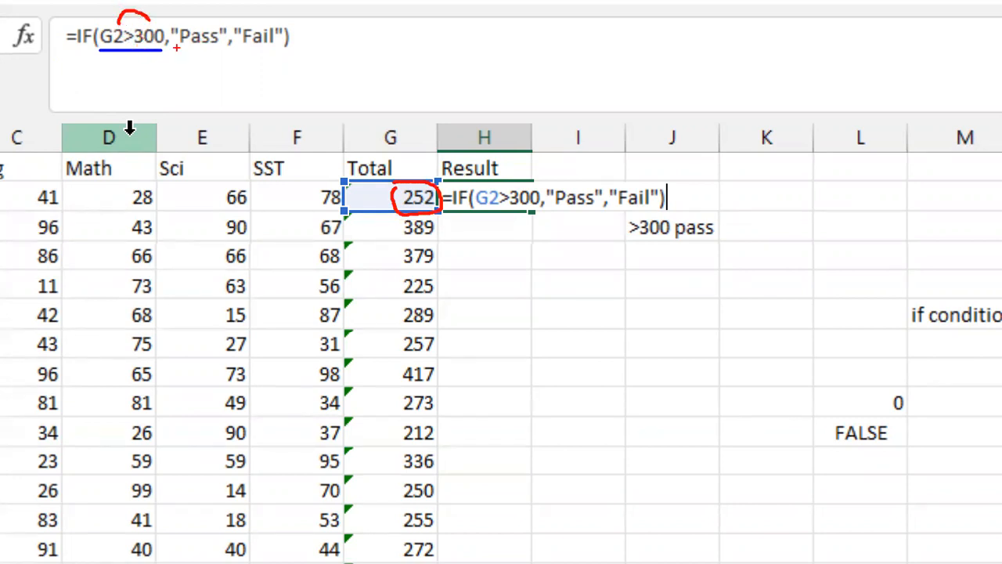
Mark "Pass" and "Fail" in the H2 formula with red underlines, arrows and arcs over each quoted value
left_click_drag(180, 49, 220, 47)
left_click_drag(239, 50, 275, 48)
left_click_drag(185, 104, 196, 48)
left_click_drag(264, 53, 253, 108)
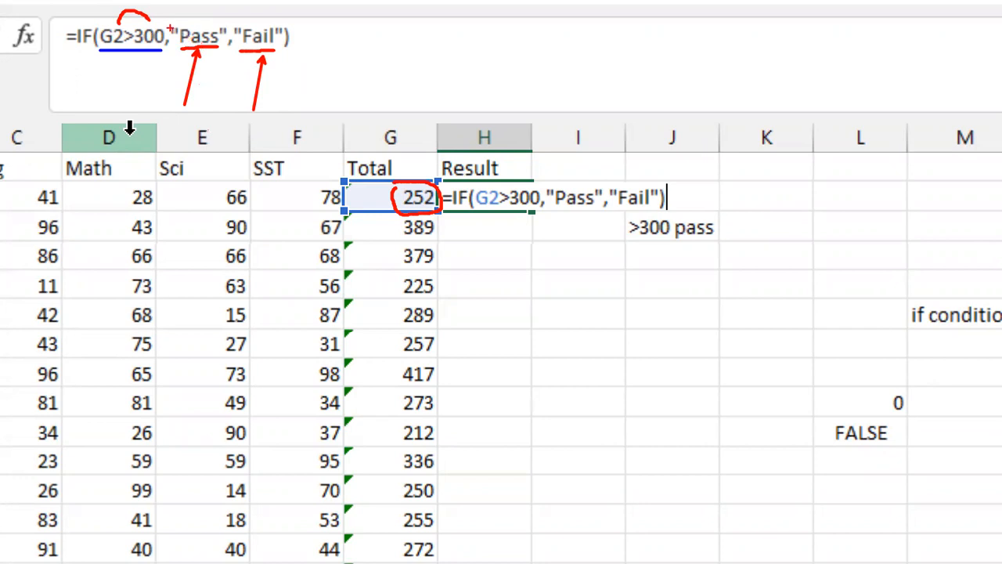
mouse_move(174, 24)
left_mouse_down()
mouse_move(180, 7)
mouse_move(206, 5)
mouse_move(226, 29)
left_mouse_up()
mouse_move(238, 23)
left_mouse_down()
mouse_move(278, 14)
mouse_move(287, 30)
left_mouse_up()
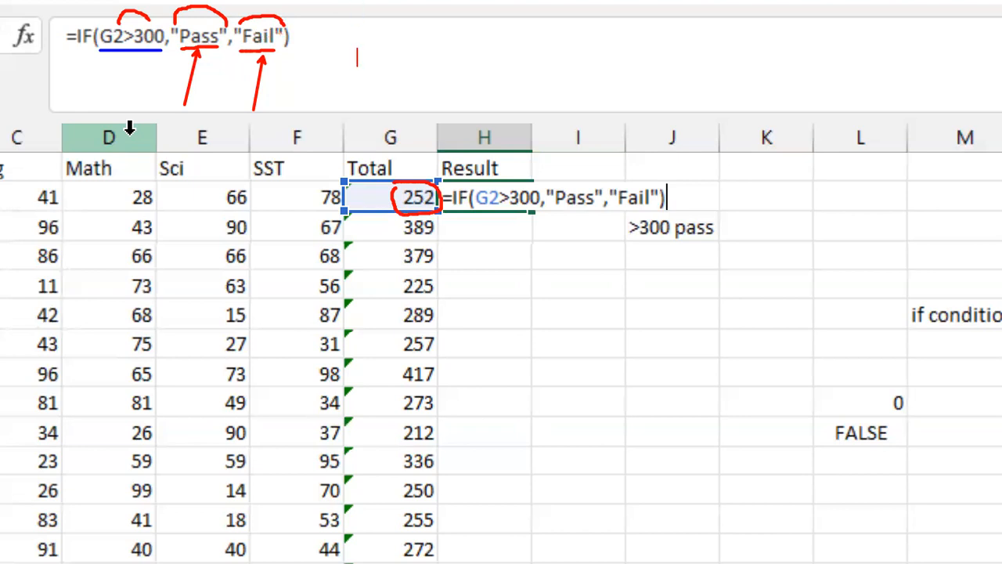
Write the example =if(g2>300,"VeryGood","Good") as a red text annotation beside the H2 formula
type("=if(g2")
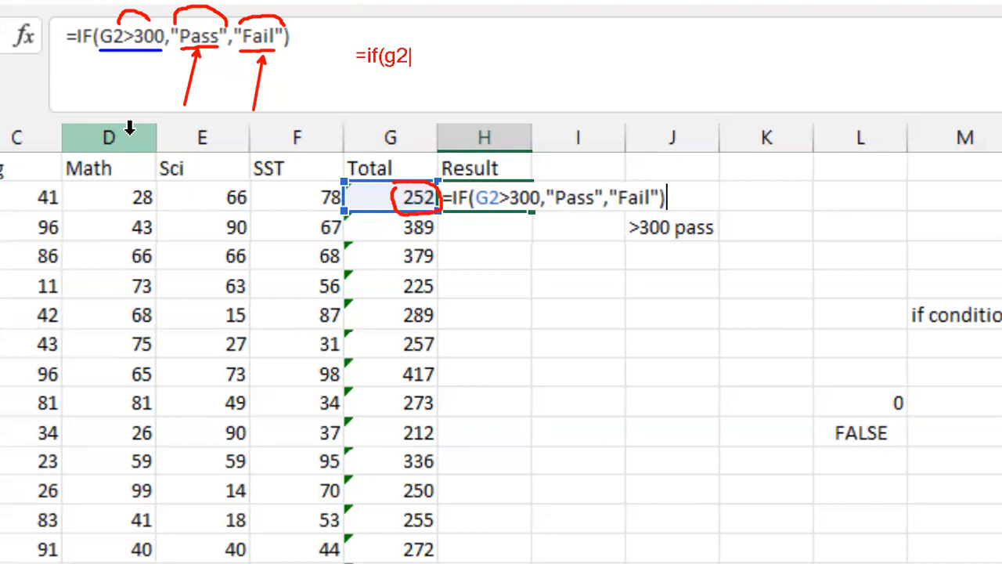
type(">300,\"Ver")
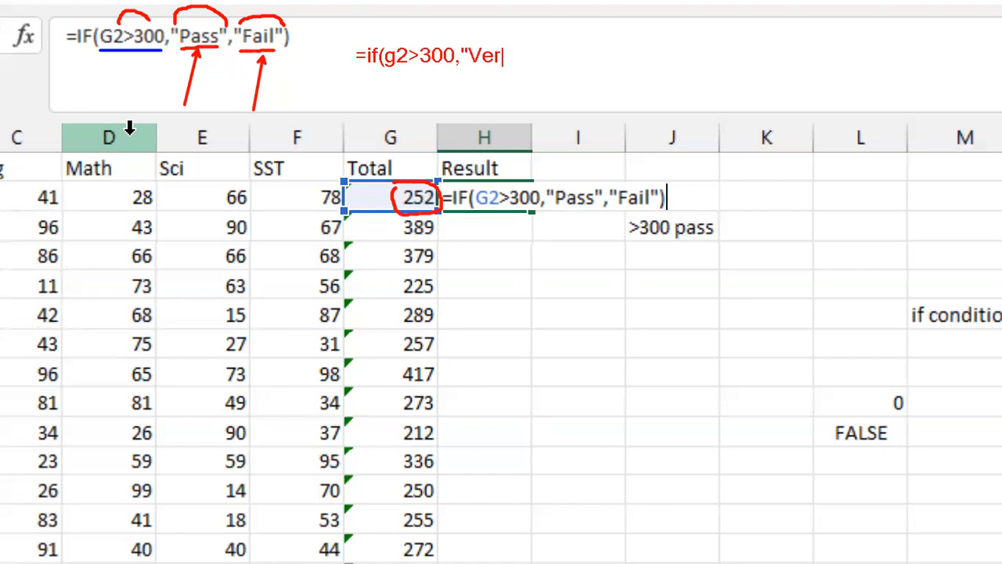
type("yGood\"")
type(",\"")
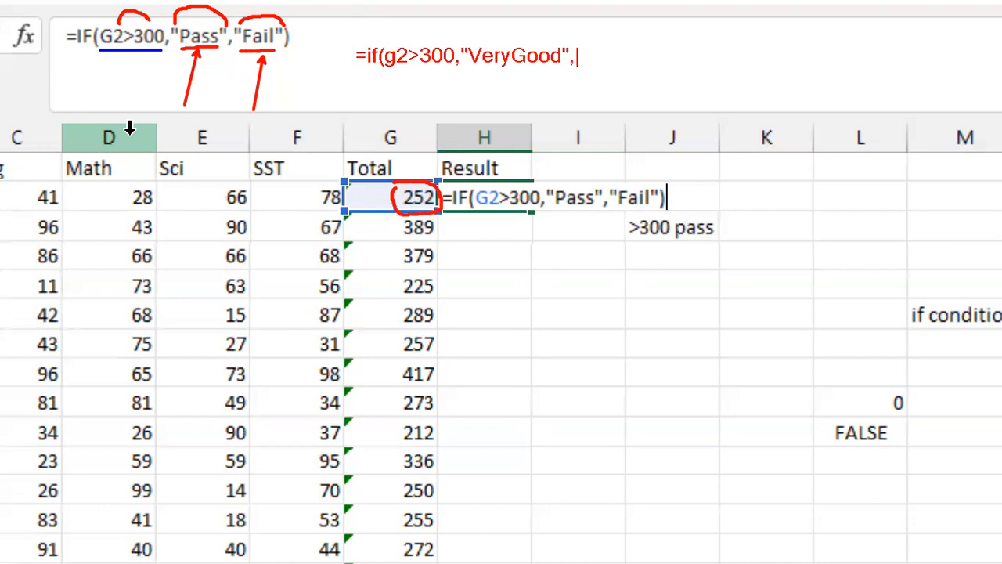
type("Good\")")
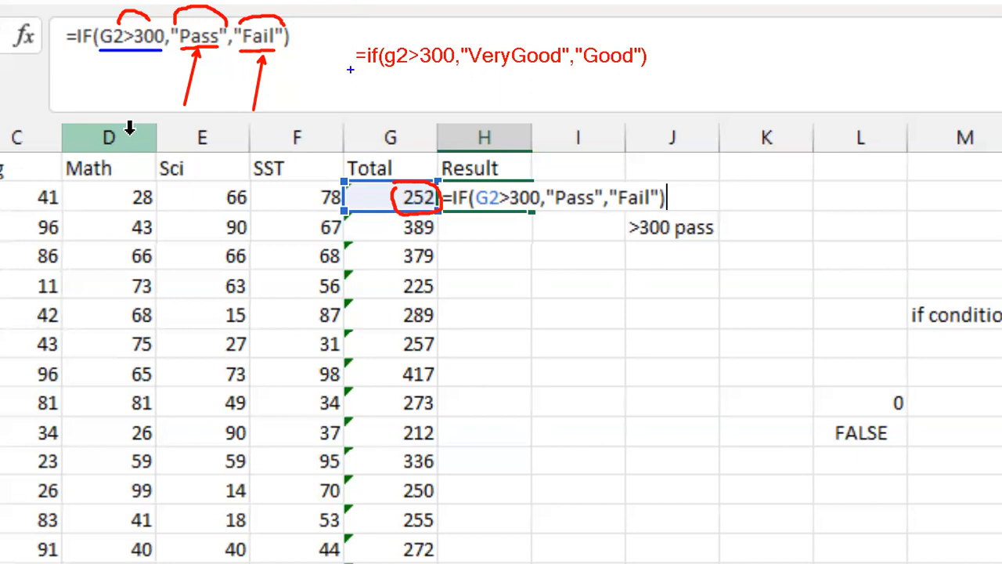
Underline the example annotation in blue, mark "VeryGood" and "Good", and circle the quotation marks around VeryGood
left_click_drag(355, 81, 658, 75)
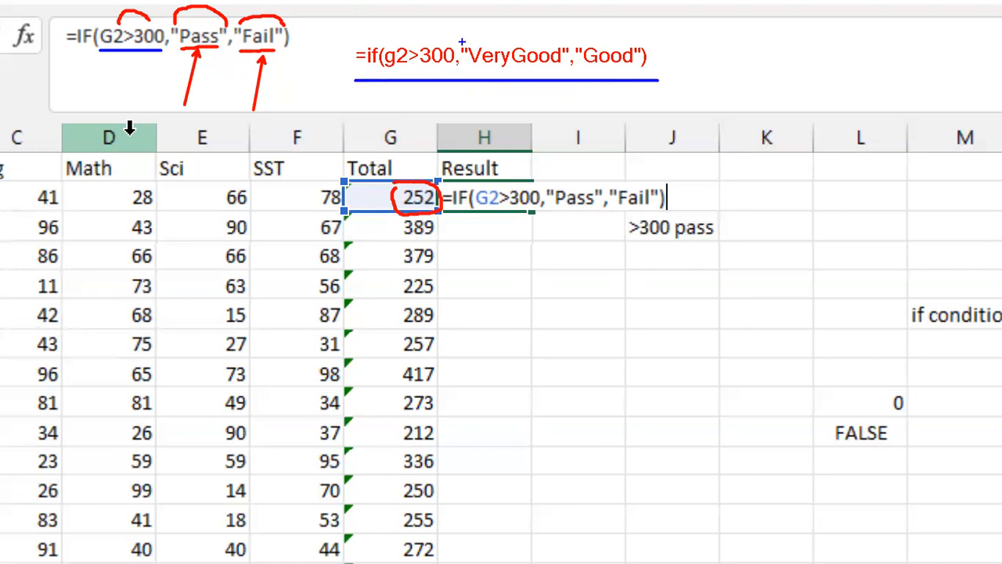
mouse_move(465, 46)
left_mouse_down()
mouse_move(461, 29)
mouse_move(491, 21)
mouse_move(536, 24)
mouse_move(561, 46)
left_mouse_up()
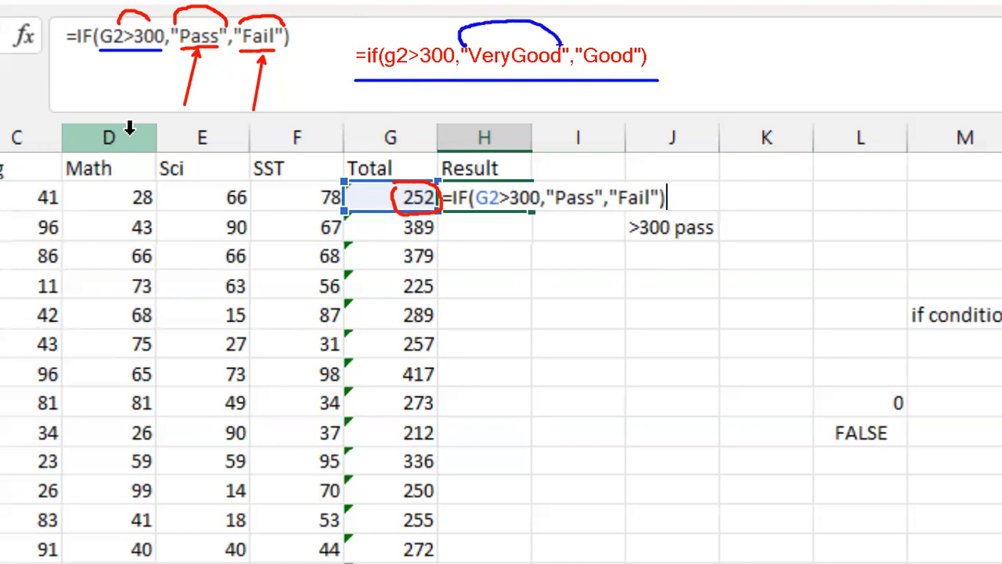
left_click_drag(475, 67, 554, 71)
mouse_move(479, 43)
left_mouse_down()
mouse_move(466, 62)
mouse_move(460, 47)
left_mouse_up()
mouse_move(557, 41)
left_mouse_down()
mouse_move(572, 43)
mouse_move(563, 59)
mouse_move(554, 43)
left_mouse_up()
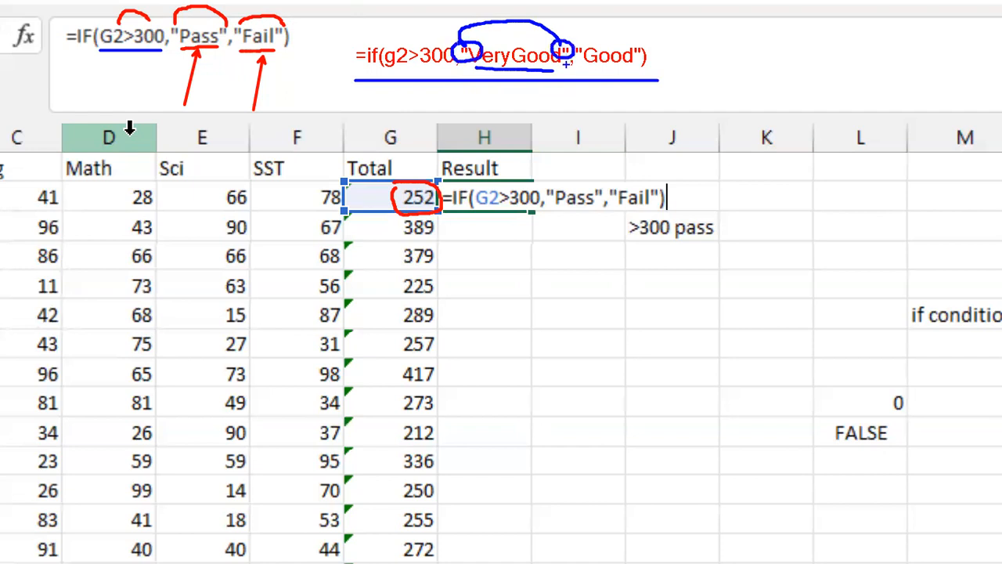
left_click_drag(594, 66, 632, 64)
mouse_move(576, 49)
left_mouse_down()
mouse_move(597, 23)
mouse_move(627, 26)
left_mouse_up()
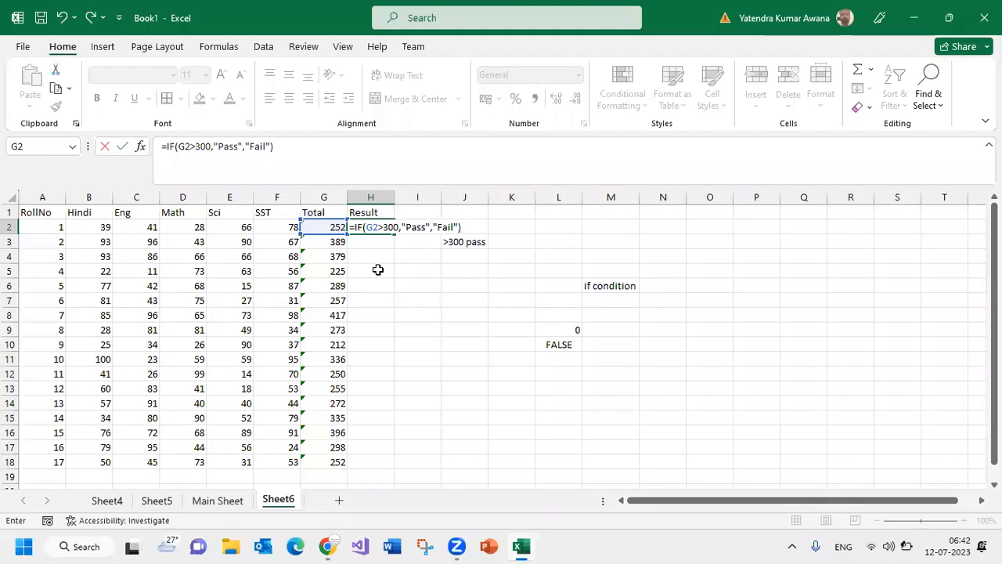
Commit the H2 formula and fill it down the Result column through H18
key("Return")
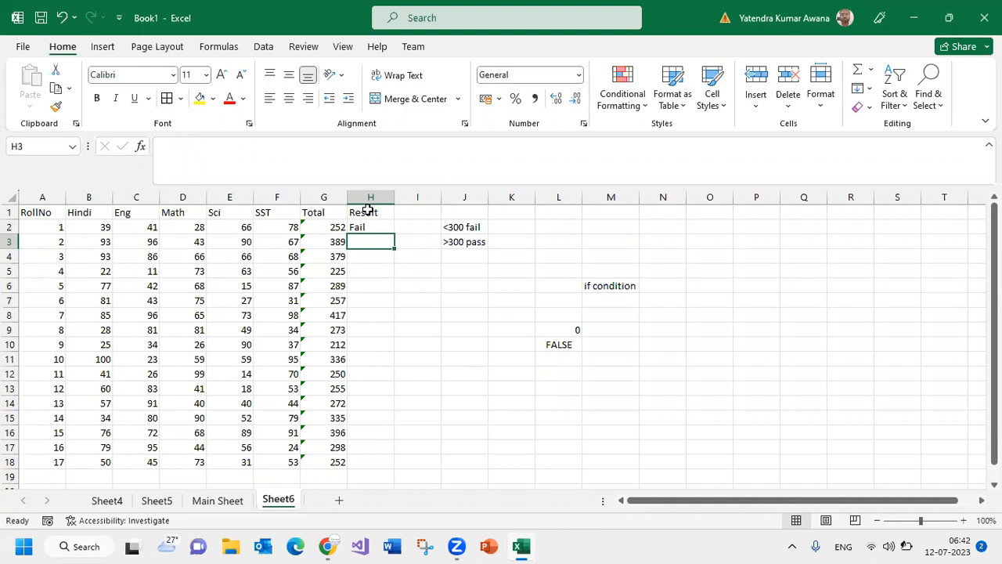
left_click(379, 226)
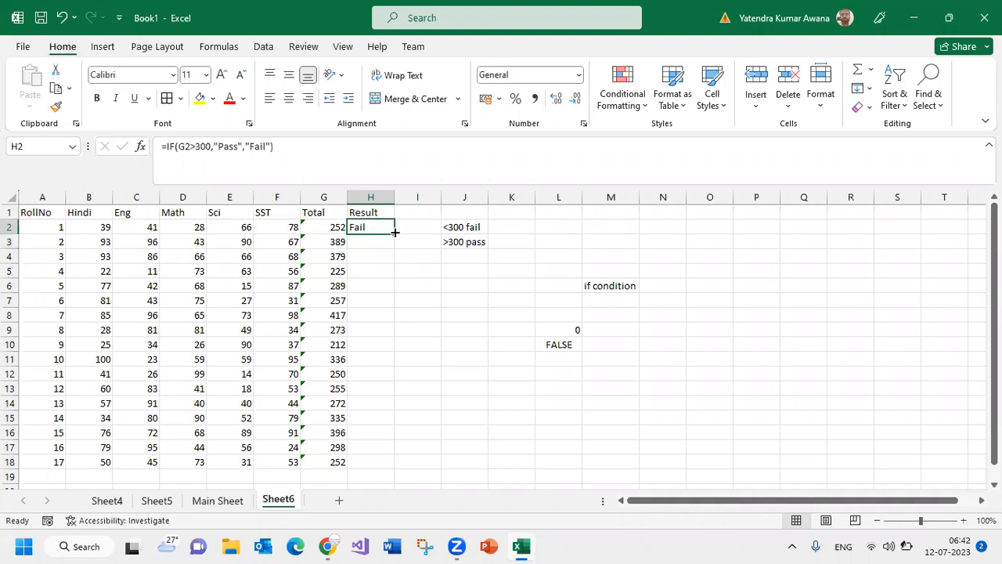
double_click(395, 232)
scroll(390, 349, "down", 7)
scroll(383, 344, "up", 7)
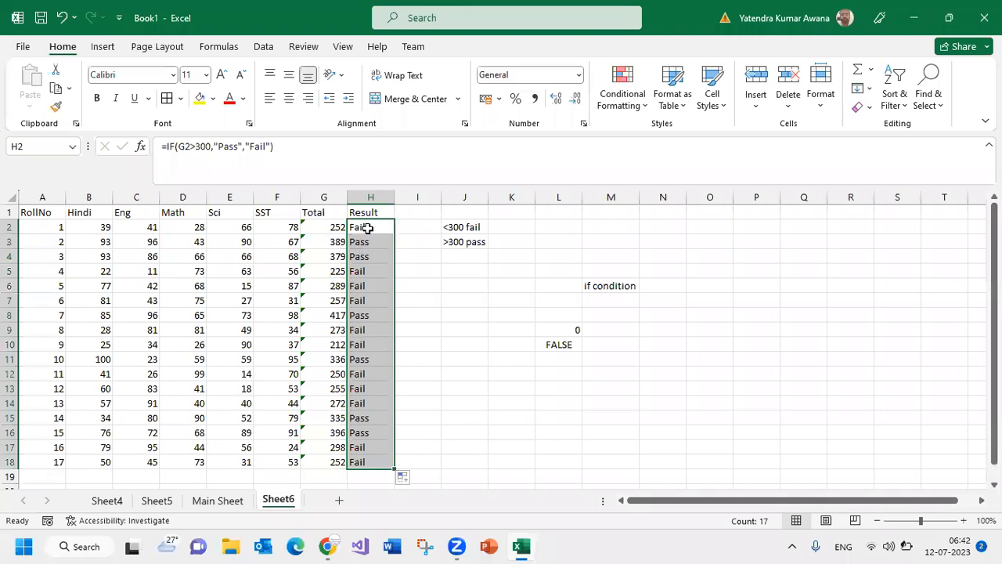
Examine the filled Result formulas from H2 to H15, including the "Pass" and "Fail" arguments in H15
left_click(374, 233)
left_click(376, 244)
left_click(375, 257)
left_click(368, 271)
left_click(366, 285)
left_click(363, 300)
left_click(363, 315)
left_click(364, 330)
left_click(365, 344)
left_click(368, 359)
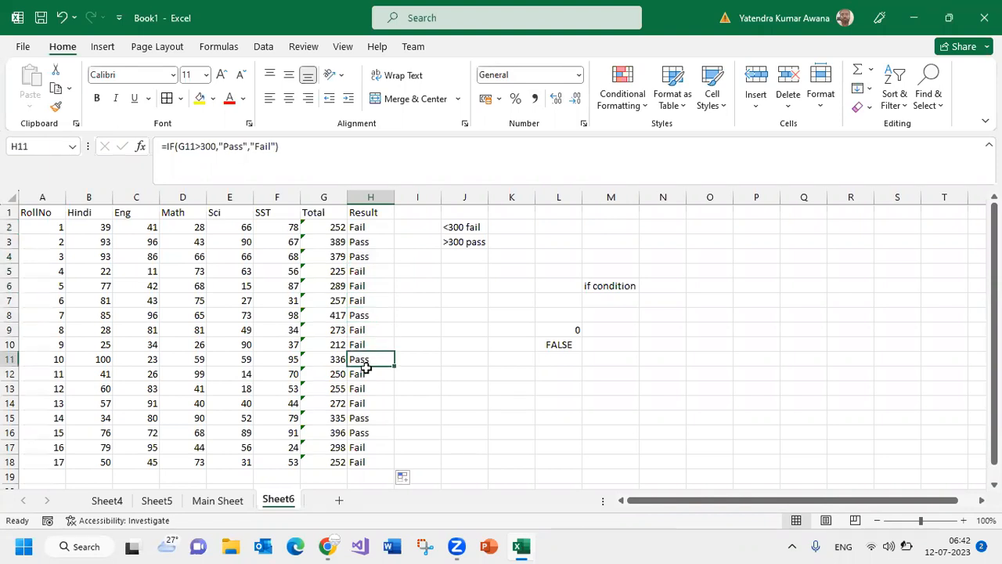
left_click(365, 374)
left_click(361, 389)
left_click(359, 404)
left_click(354, 420)
left_click_drag(222, 146, 273, 146)
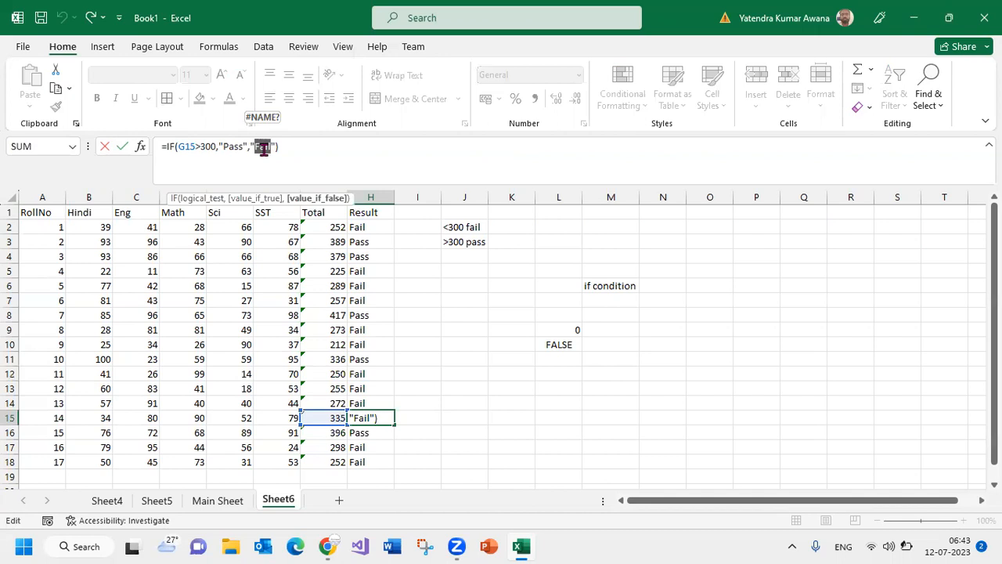
key("Return")
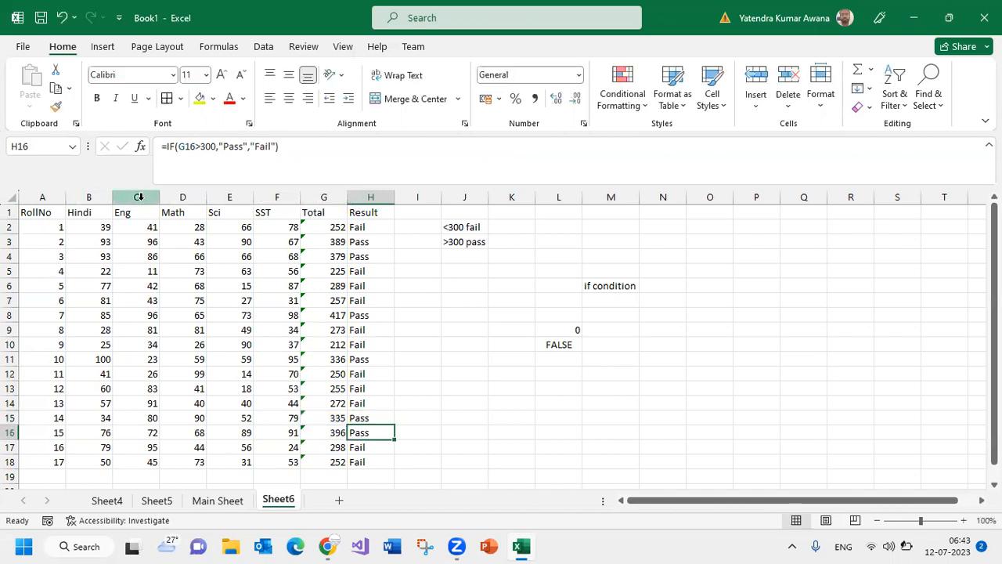
Insert a blank column between Hindi and Eng and title it Result
left_click(140, 197)
key("ctrl+plus")
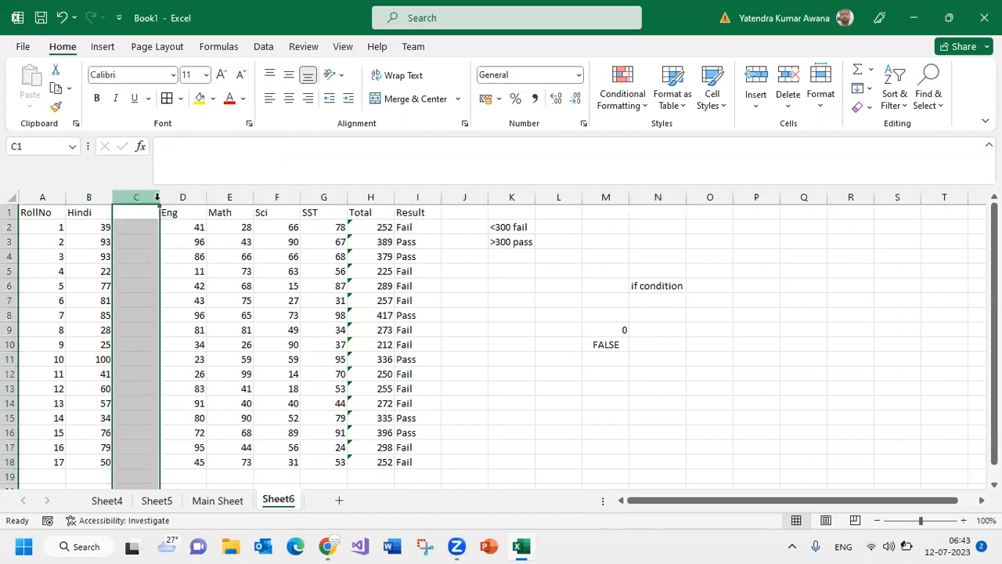
left_click(142, 213)
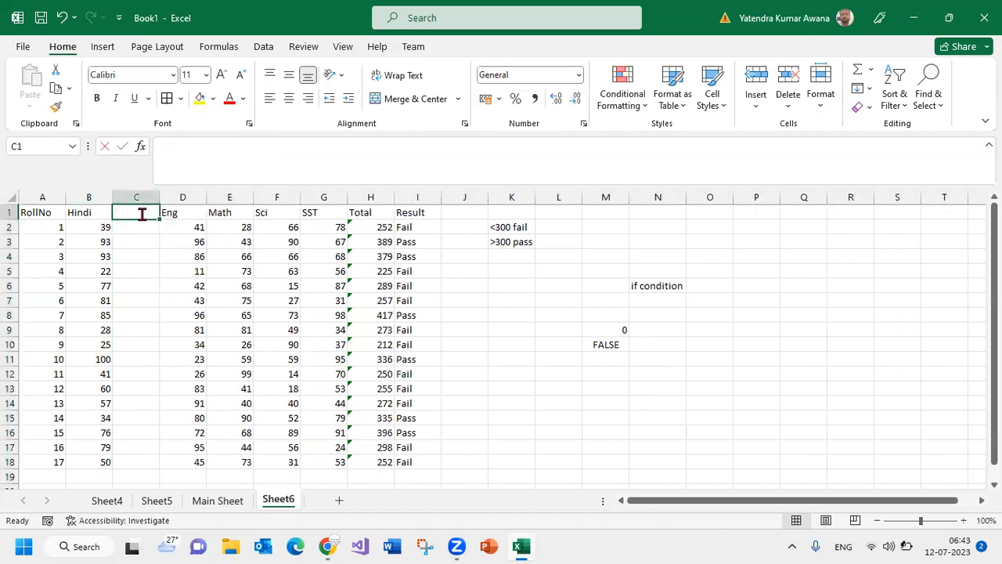
type("Result")
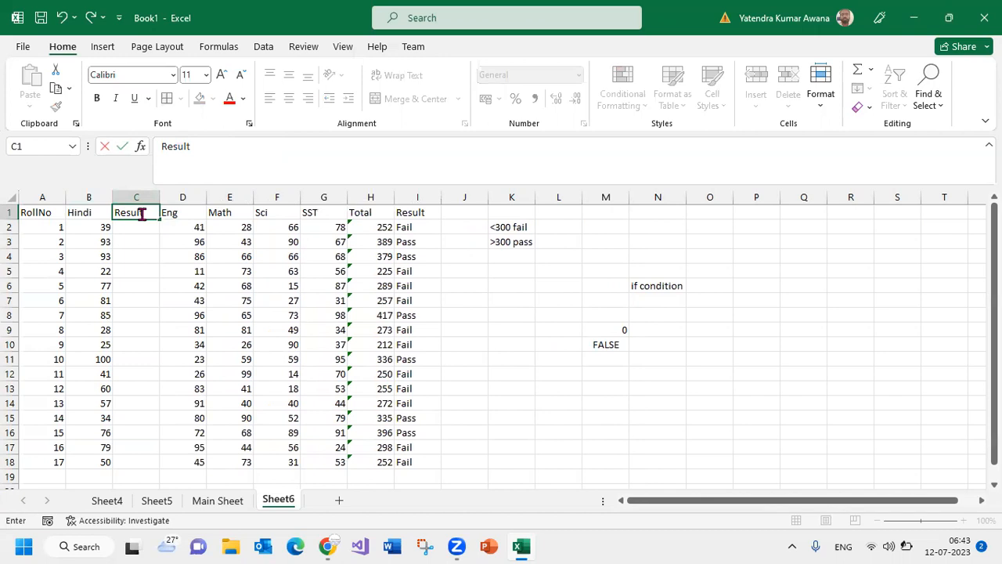
left_click(95, 235)
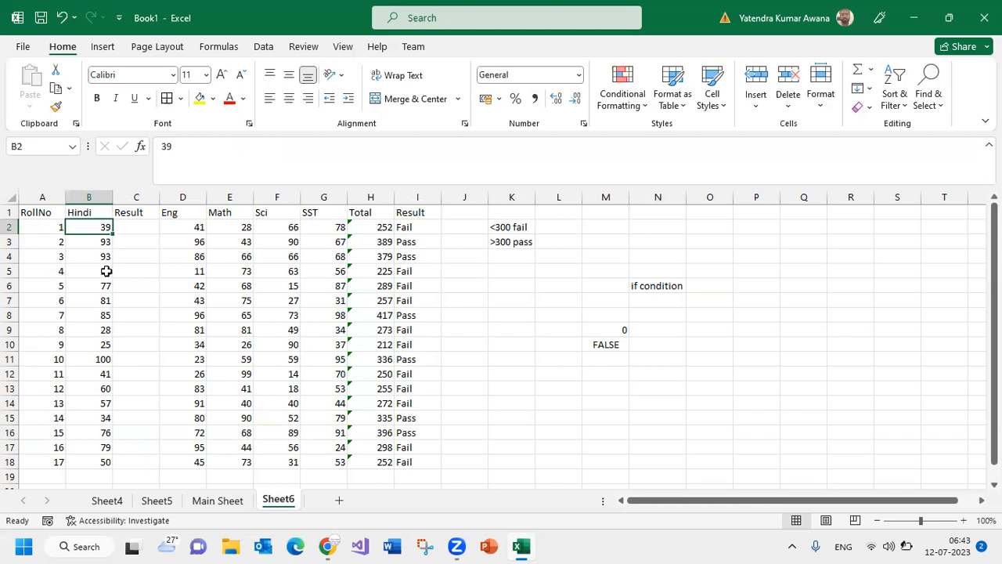
Draft an IF formula in the Hindi Result cell C2 that tests B2>50, with "A" if true and "F" if false
left_click_drag(78, 229, 96, 463)
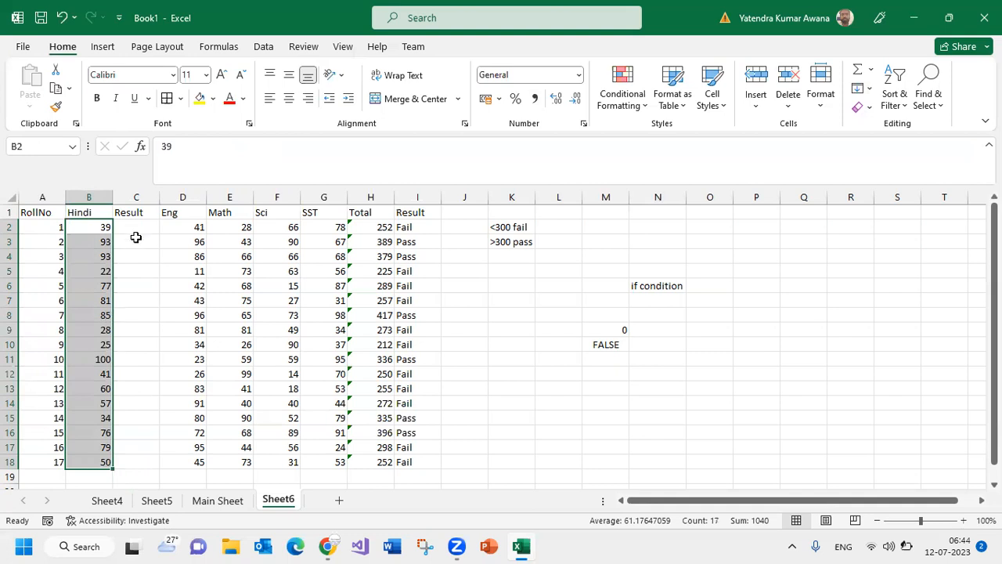
left_click(101, 230)
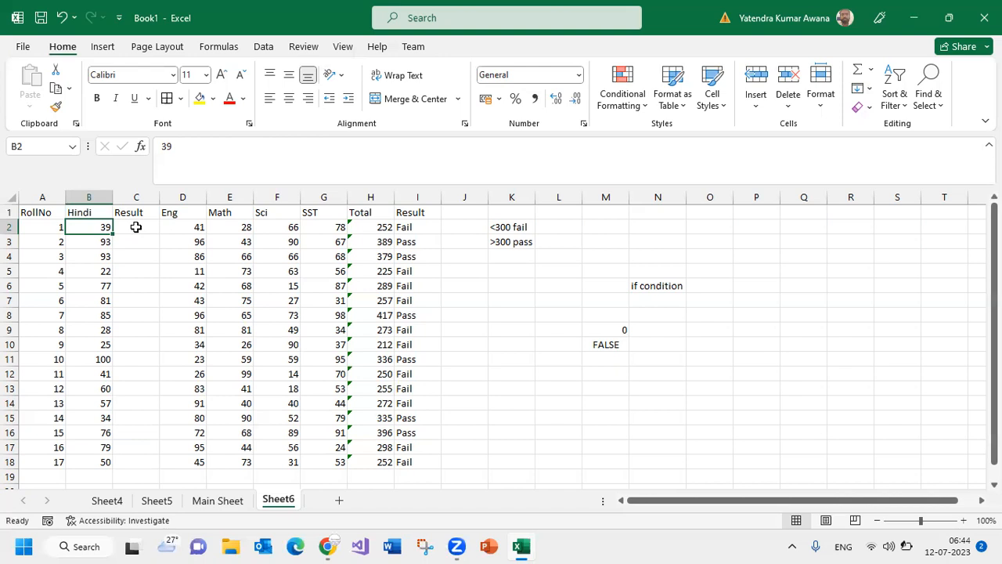
left_click(136, 227)
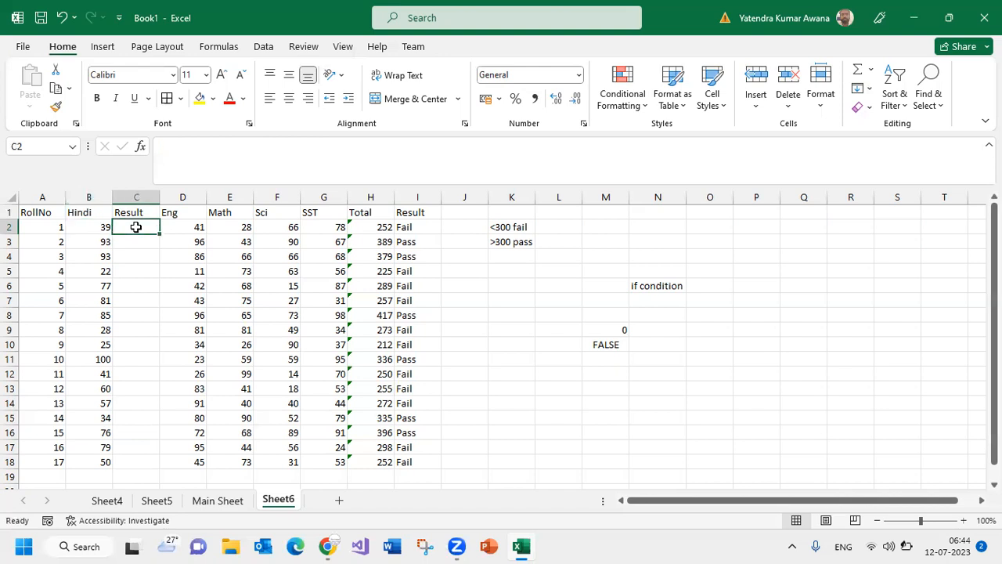
type("=IF(")
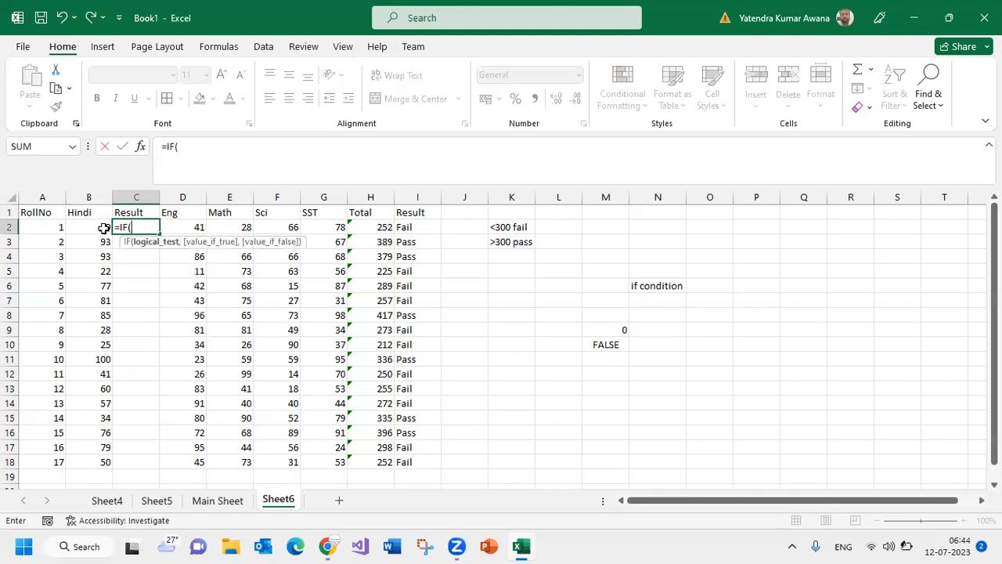
left_click(91, 227)
type(">")
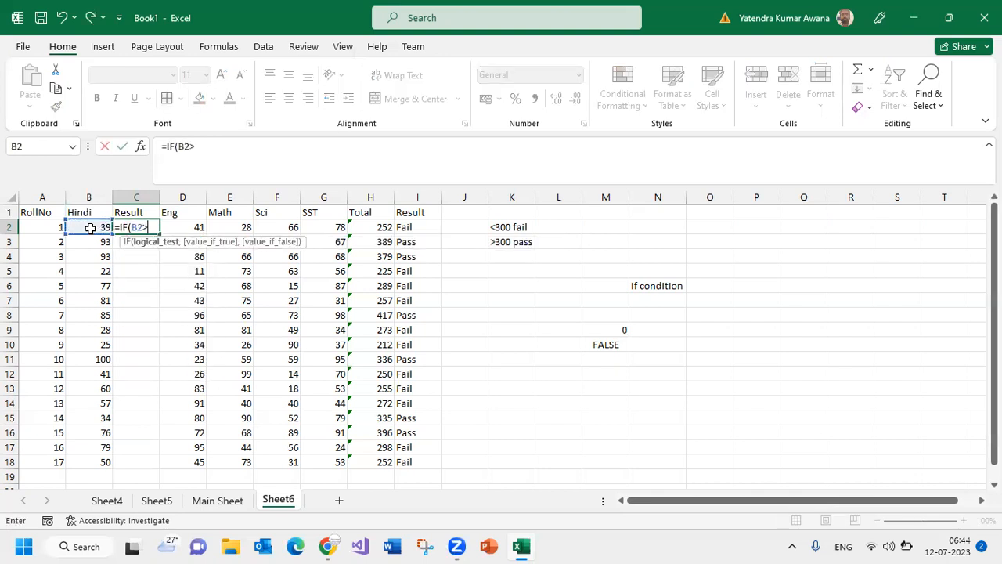
type("50,")
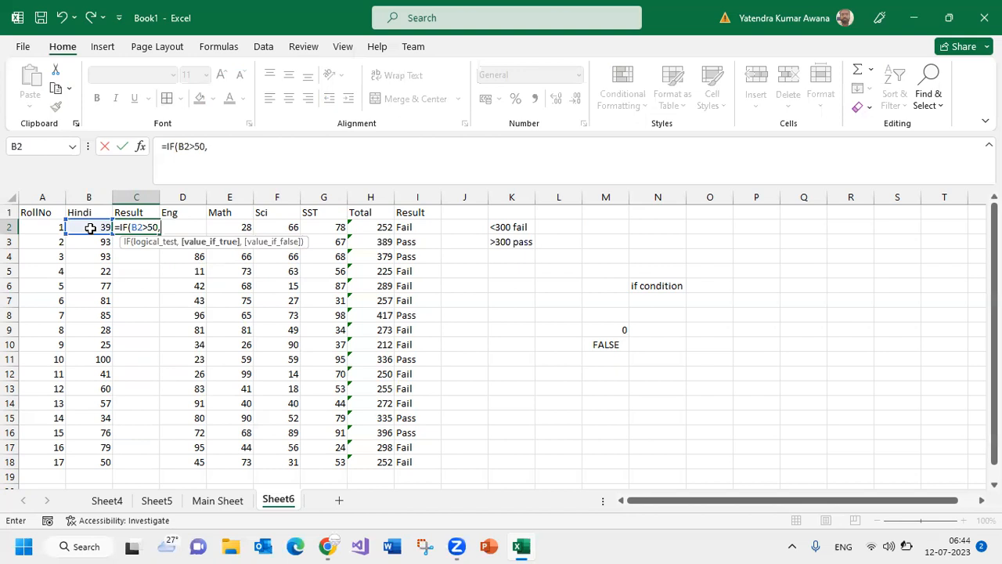
type("\"")
type("A\",\"F")
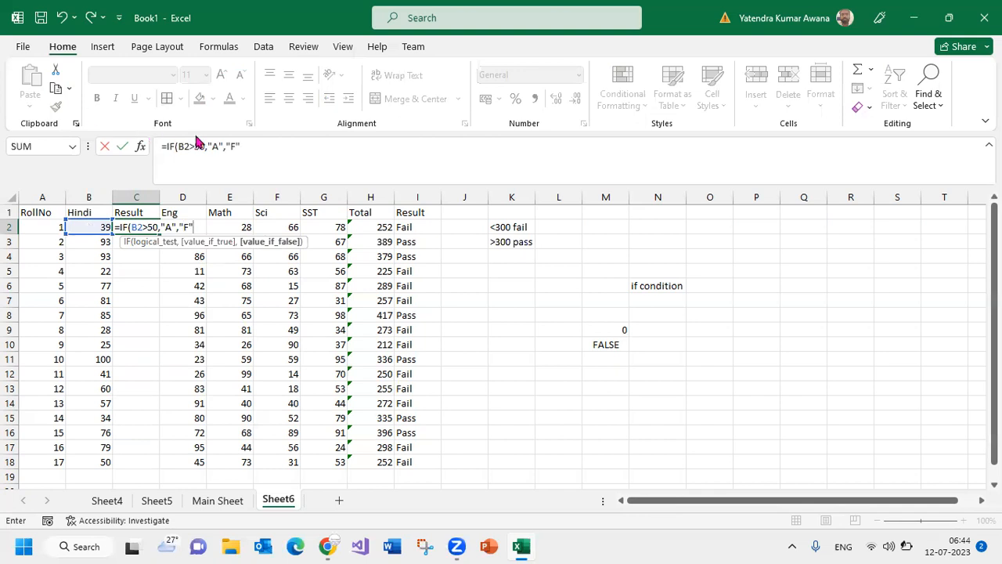
Change the formula's true value to "P", commit it and fill it down the Hindi Result column through C18
left_click(218, 146)
key("BackSpace")
type("P")
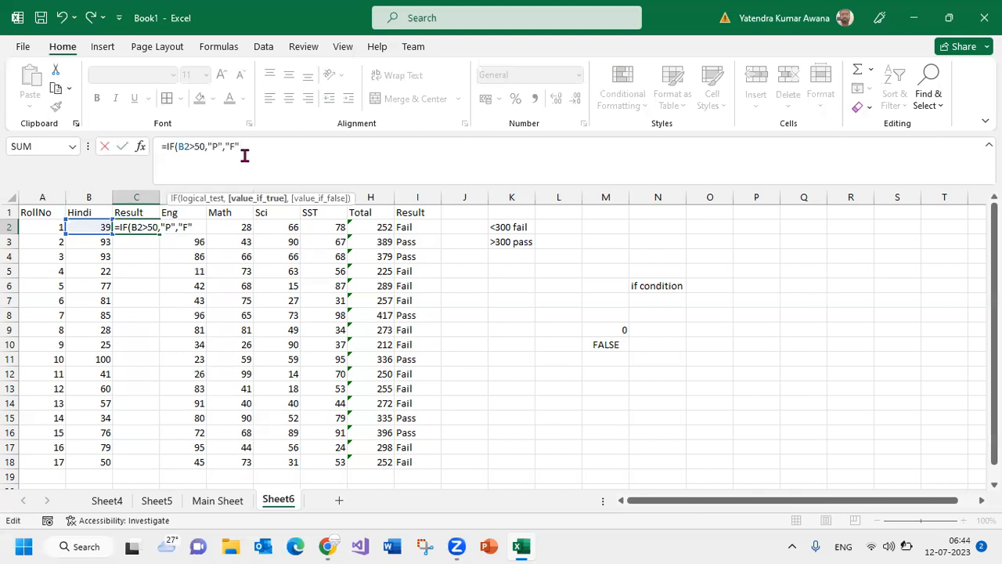
key("Return")
left_click(148, 229)
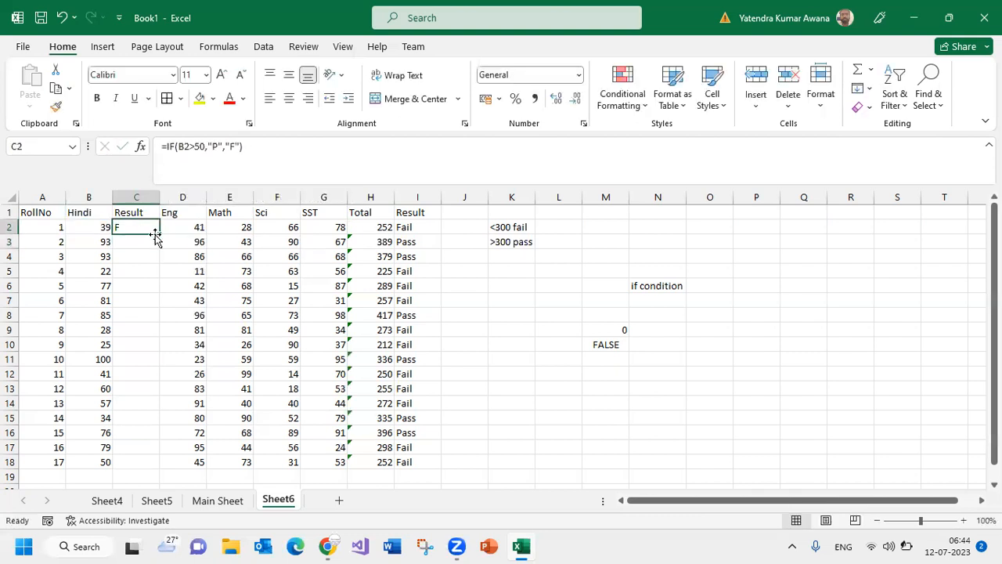
double_click(159, 233)
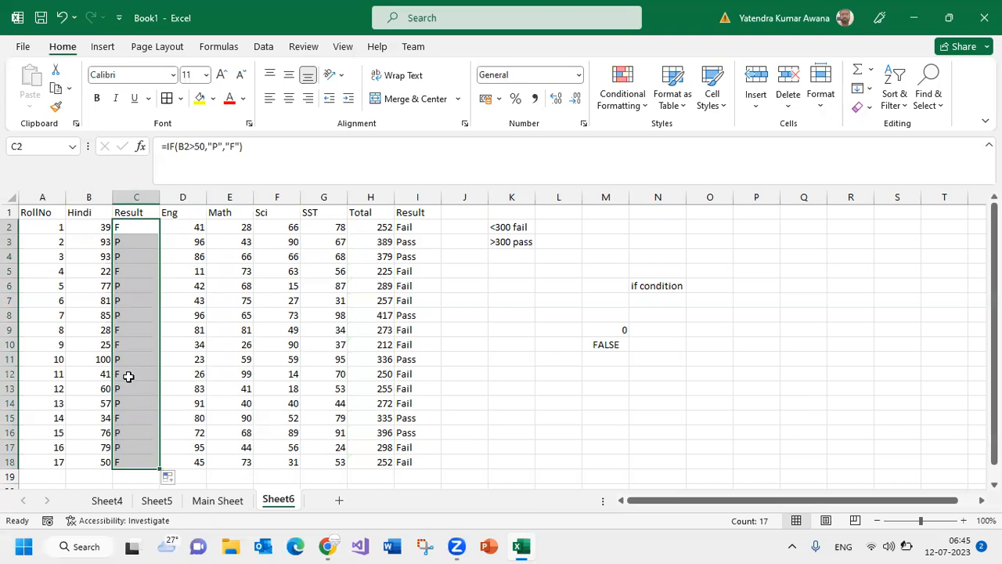
Examine the filled Hindi Result formulas between C3 and C10
left_click(132, 241)
left_click(118, 256)
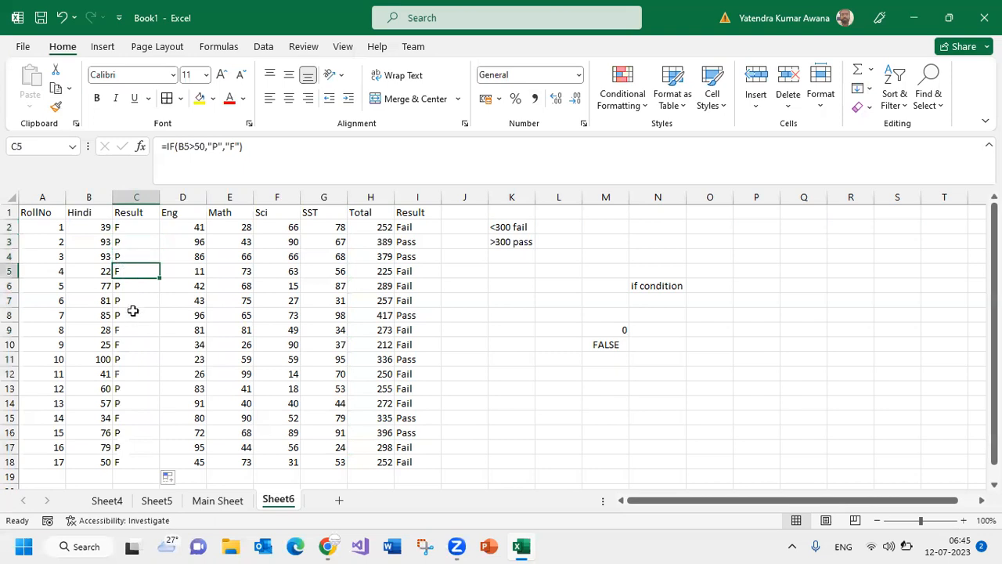
left_click(139, 344)
left_click(147, 332)
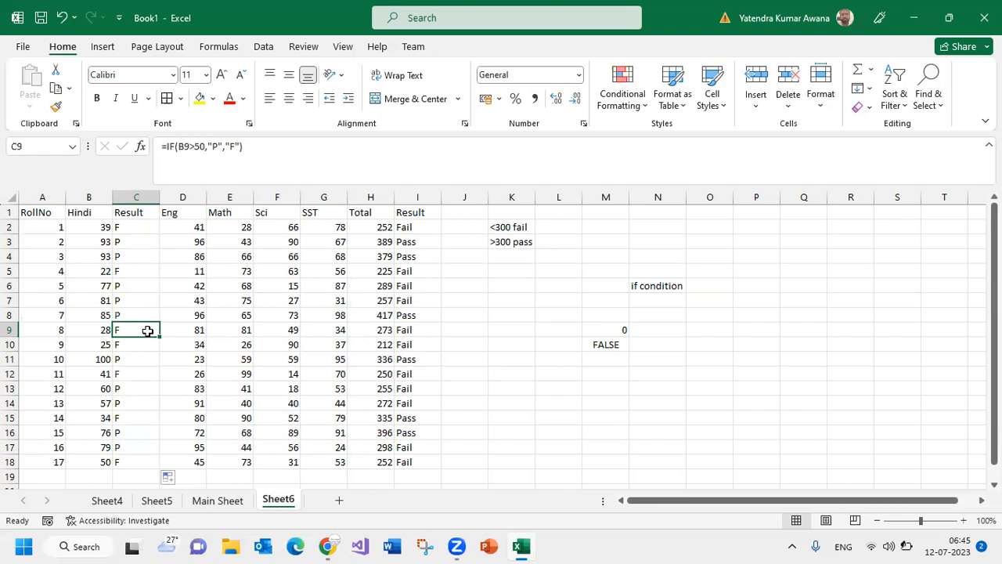
Go to Main Sheet and examine the SUN to SAT columns, the Total column and the formula in K2
left_click(164, 505)
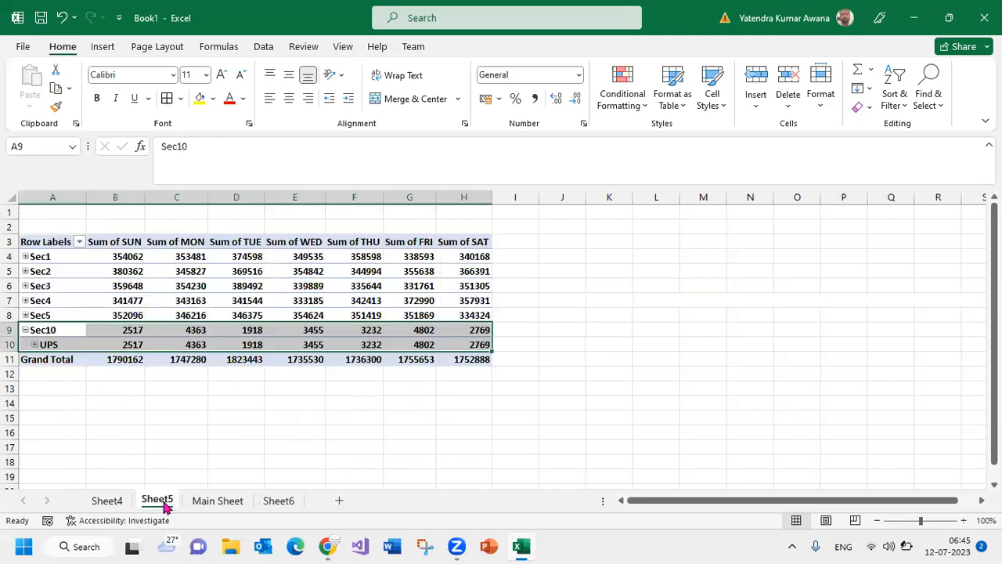
left_click(117, 504)
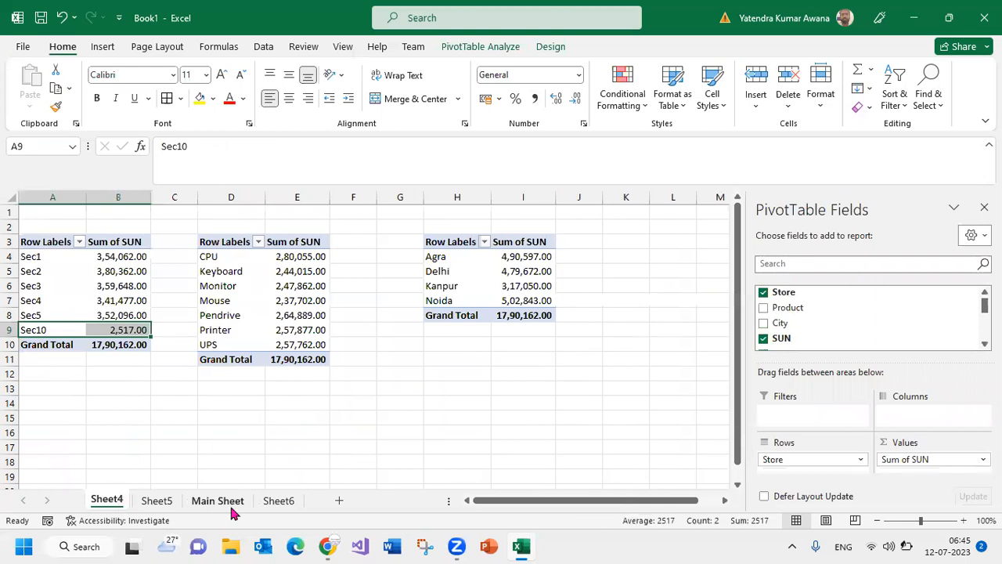
left_click(232, 505)
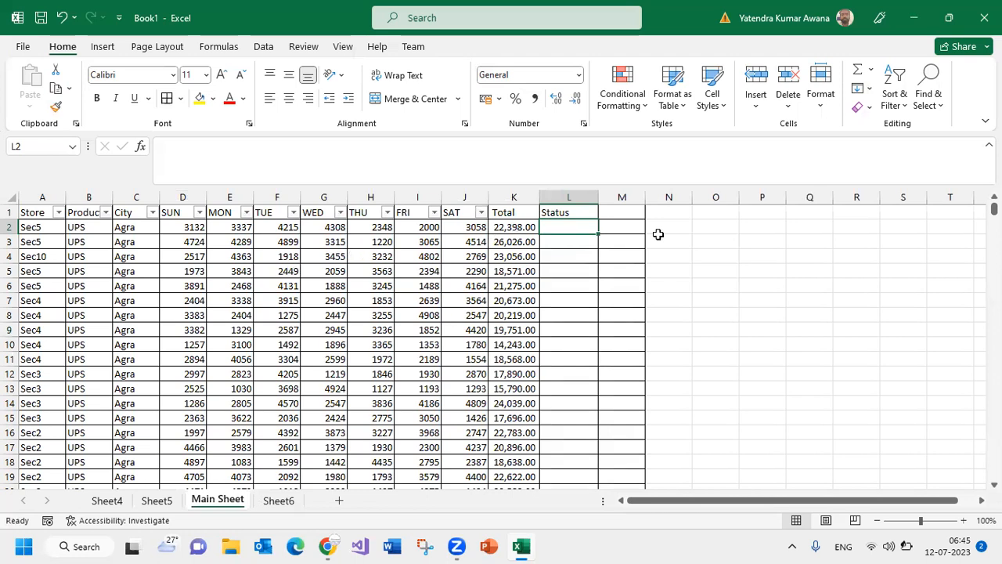
left_click_drag(188, 196, 456, 205)
left_click(499, 197)
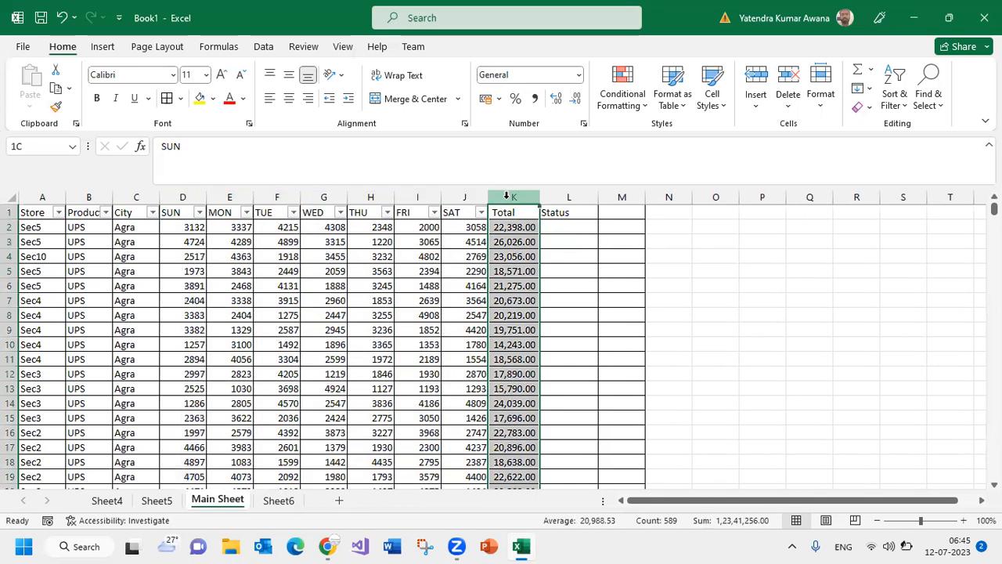
left_click(516, 229)
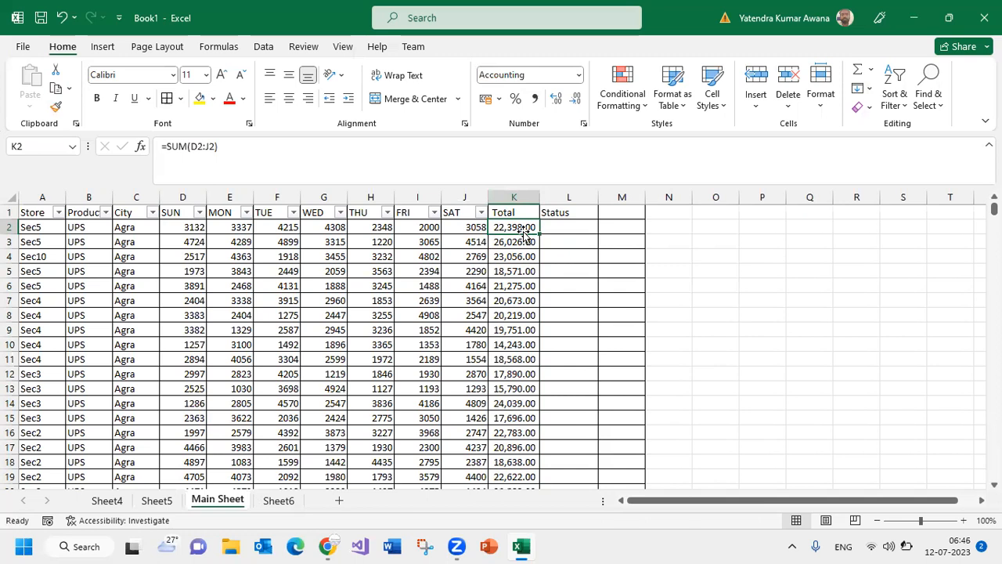
Enter the note "total sales is >23000 Targated,, Not Targated" in cell O3
left_click(715, 240)
type("tot")
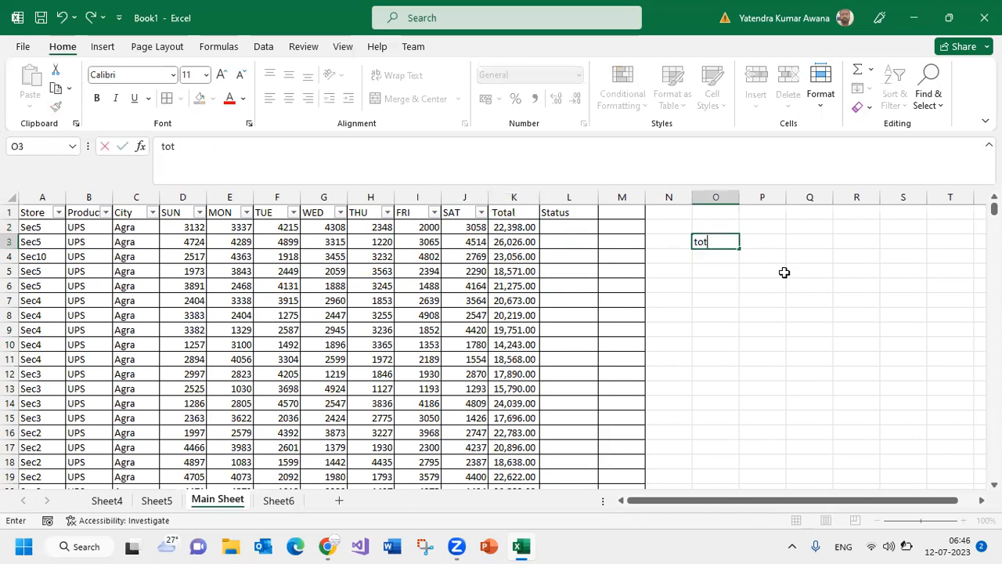
type("al sales is >23000")
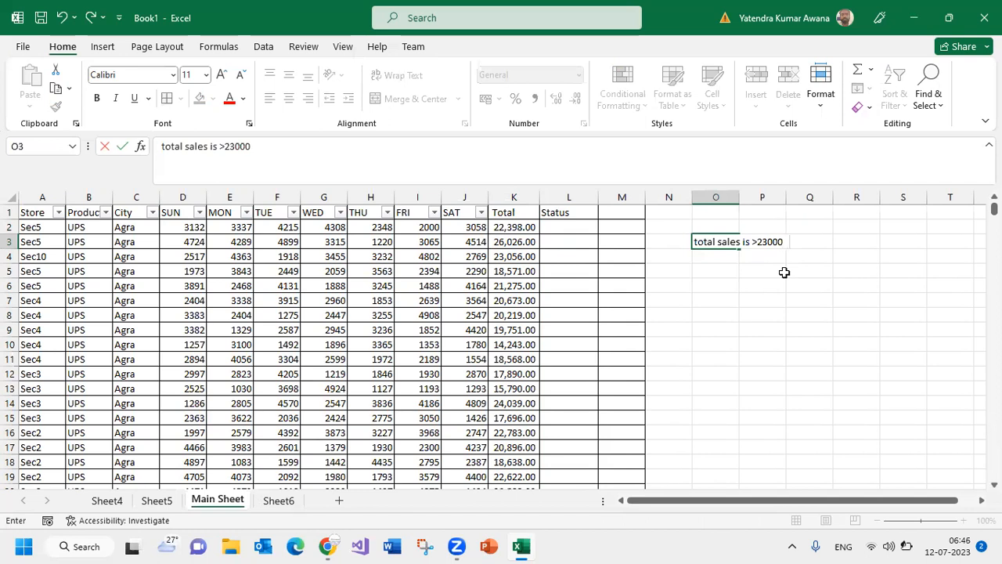
type("   Targated,")
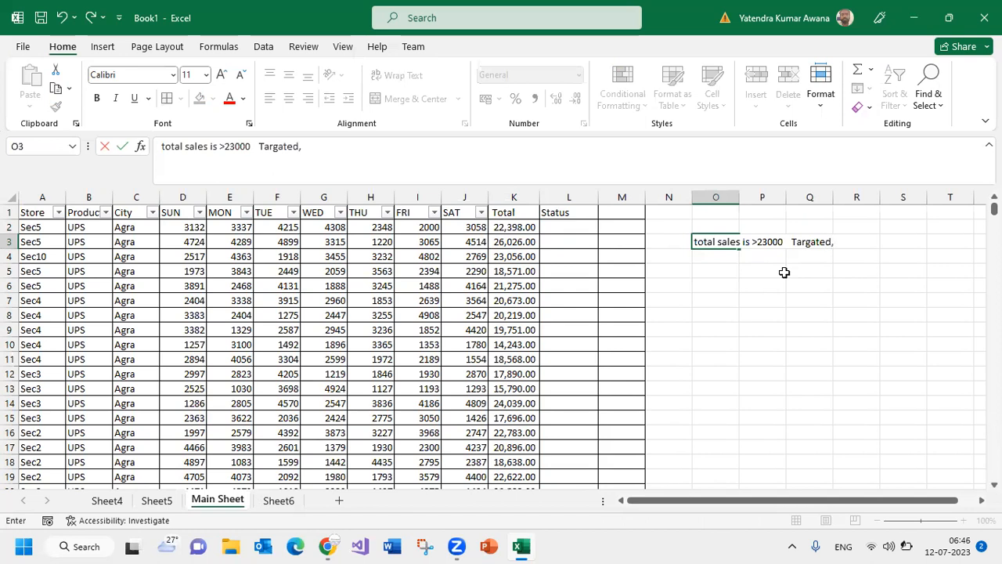
type(",   Not Targated")
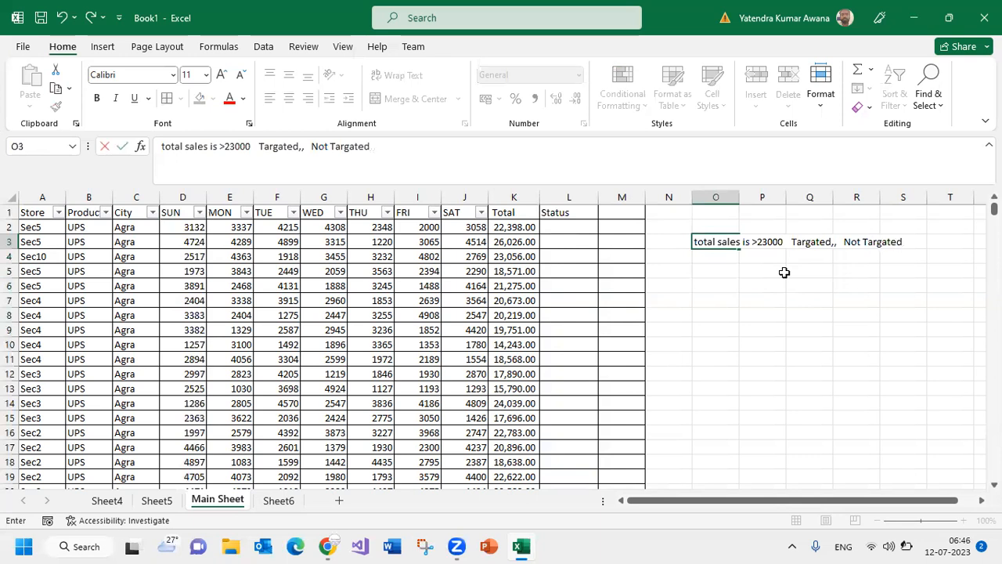
key("Return")
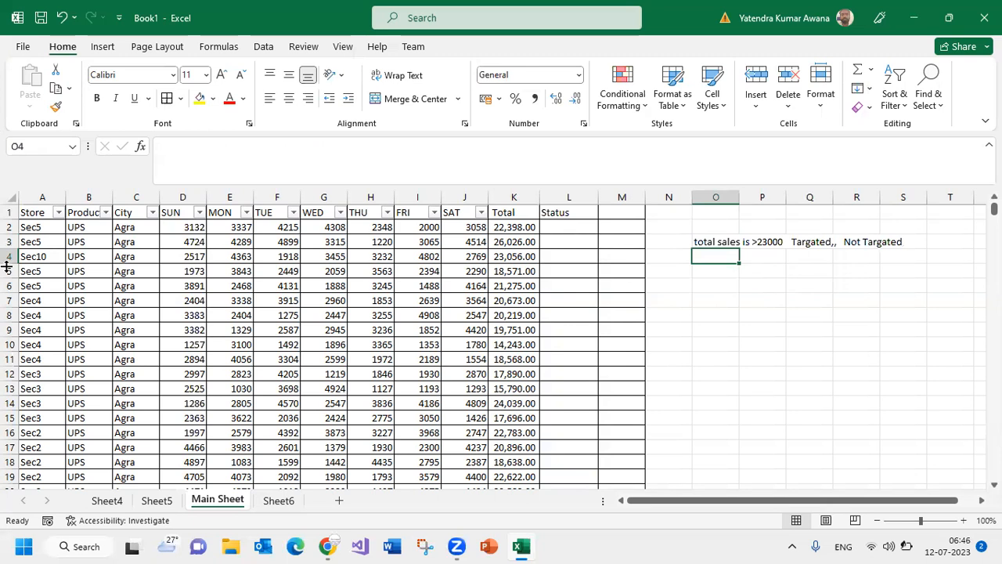
Review the Store entries, the SUN to SAT sales columns, the K2 total and the Status cells L2:L15
left_click_drag(30, 227, 39, 373)
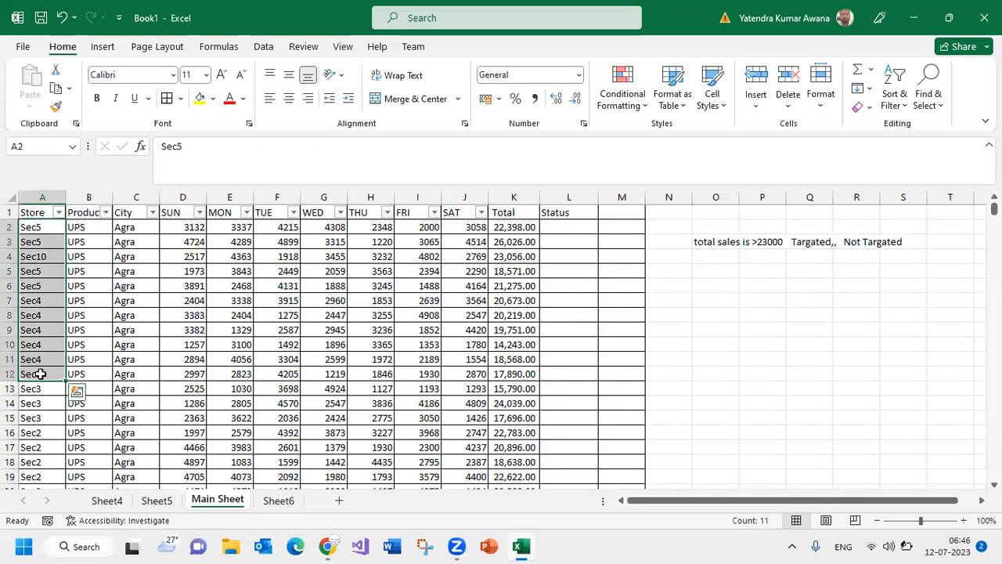
left_click(121, 270)
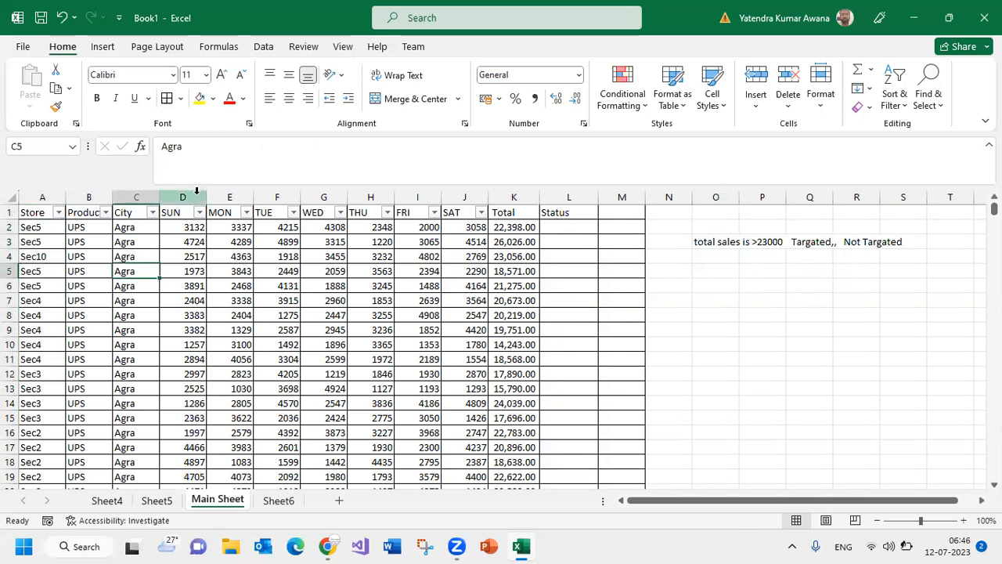
left_click_drag(196, 196, 462, 203)
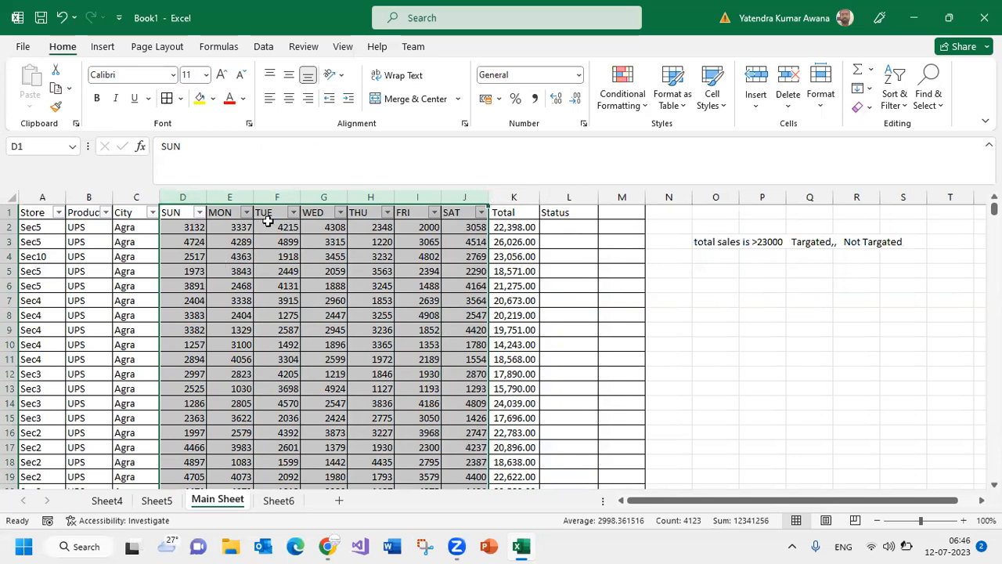
left_click(518, 228)
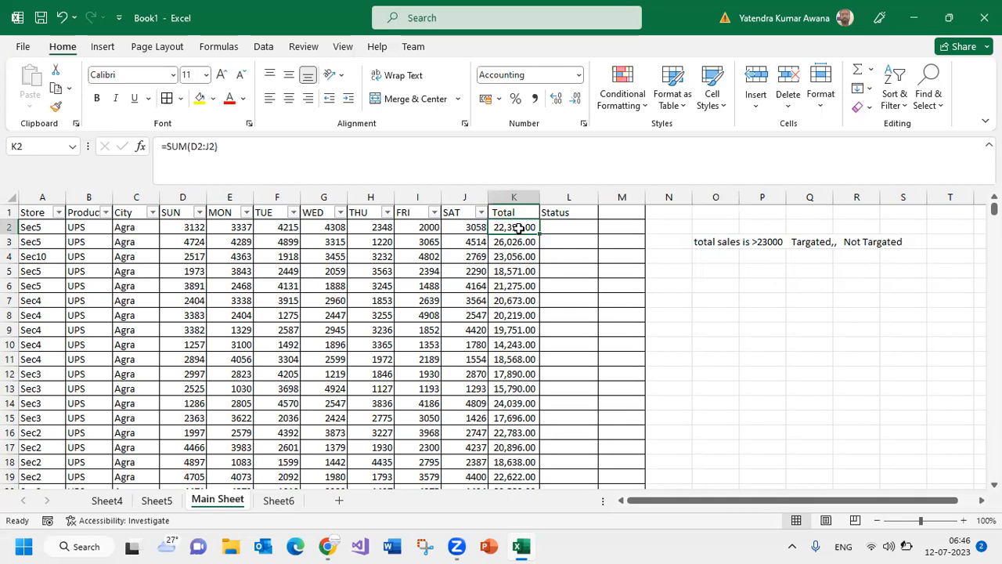
left_click_drag(565, 227, 554, 420)
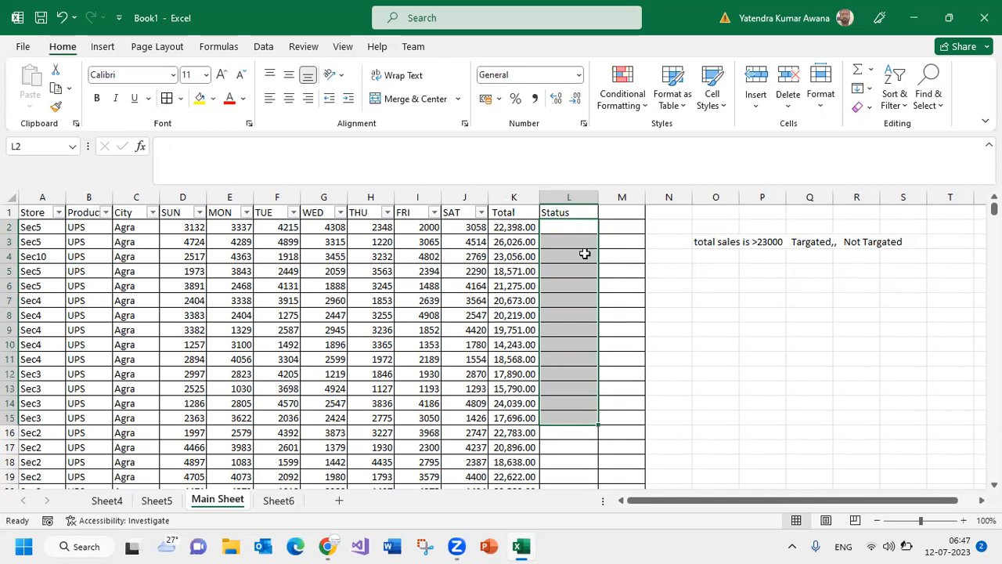
left_click(573, 228)
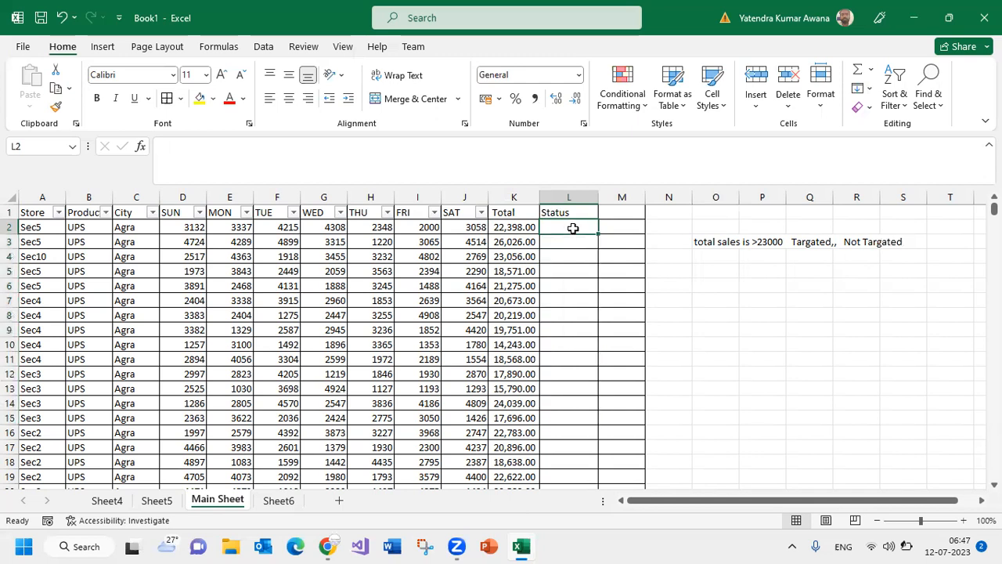
type("=IF(")
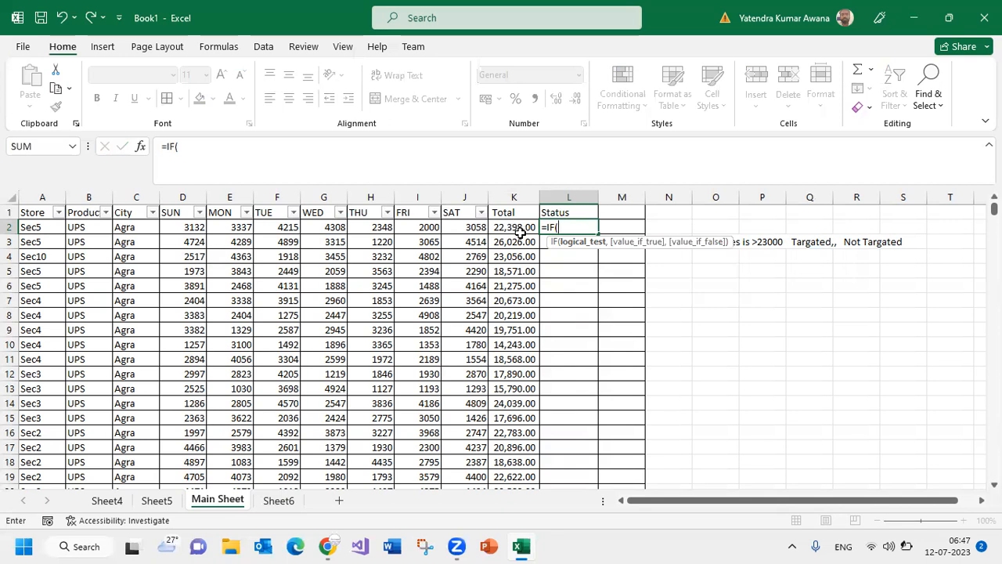
key("Escape")
Begin an IF formula in Status cell L2 that tests whether the total in K2 is greater than 23000
left_click_drag(507, 226, 510, 433)
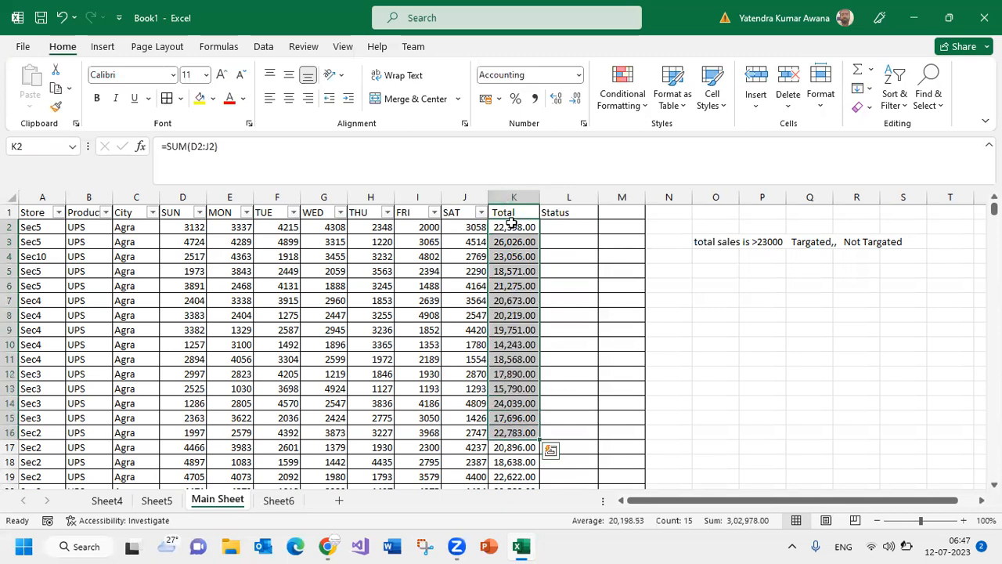
left_click(510, 226)
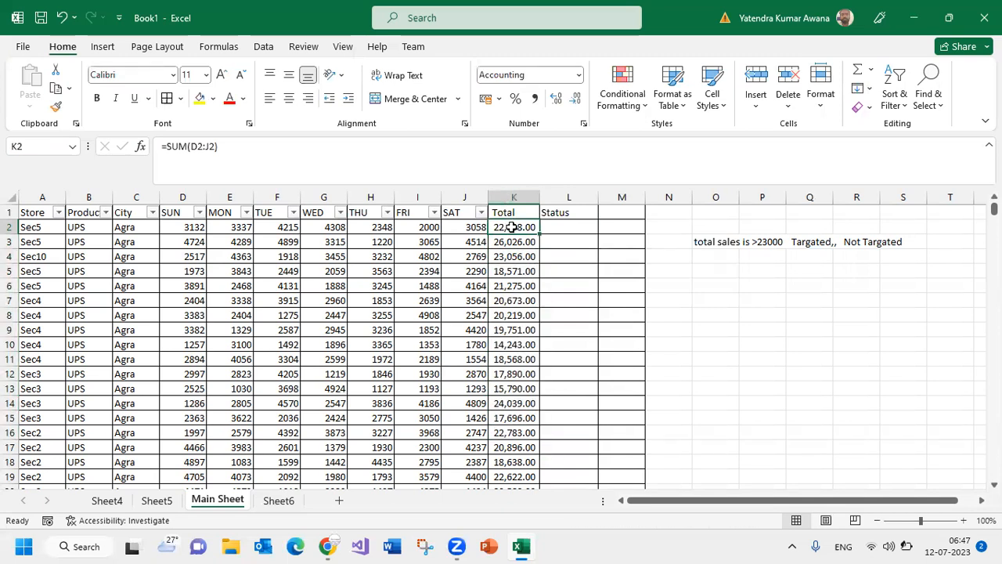
left_click(568, 225)
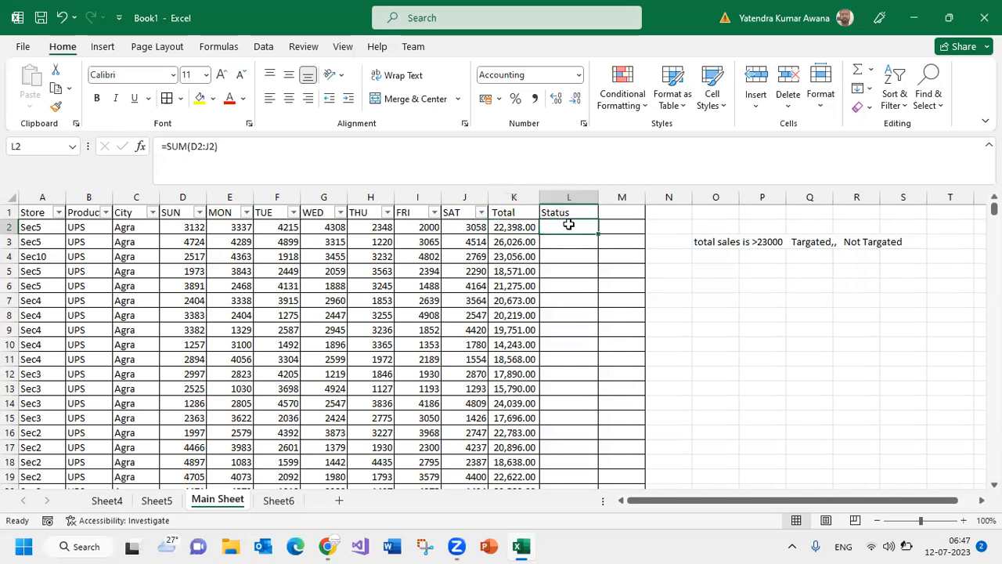
type("=if")
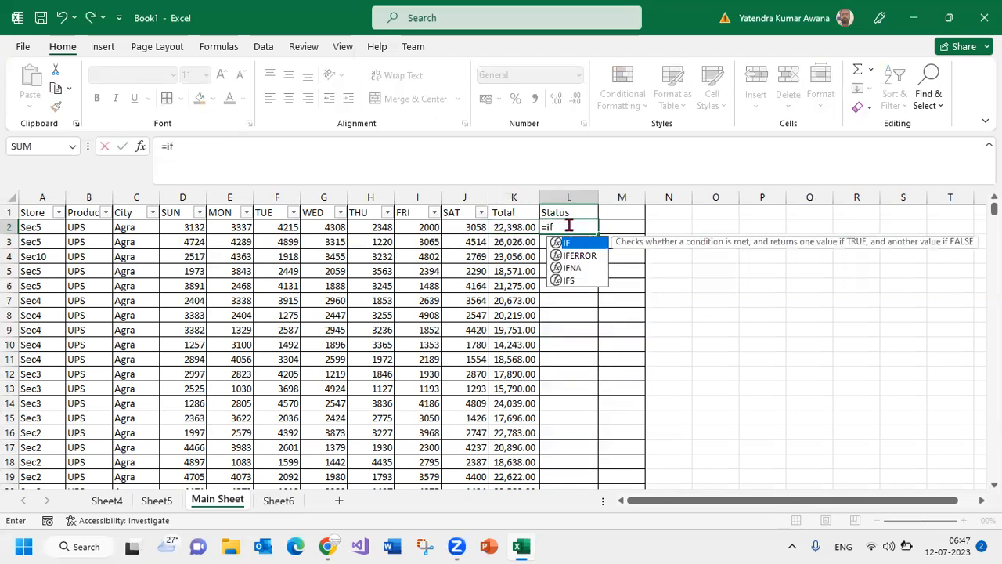
key("Tab")
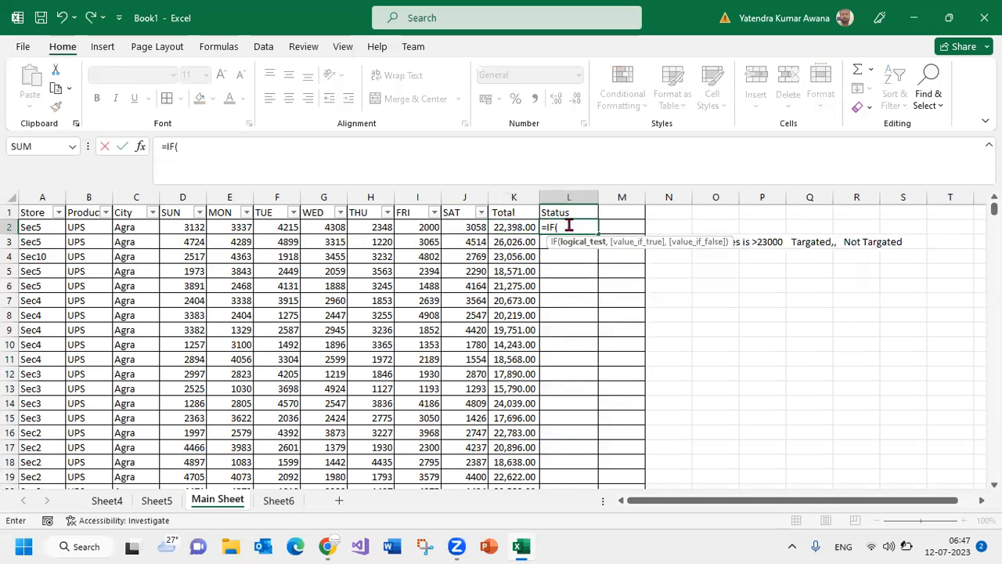
left_click(521, 226)
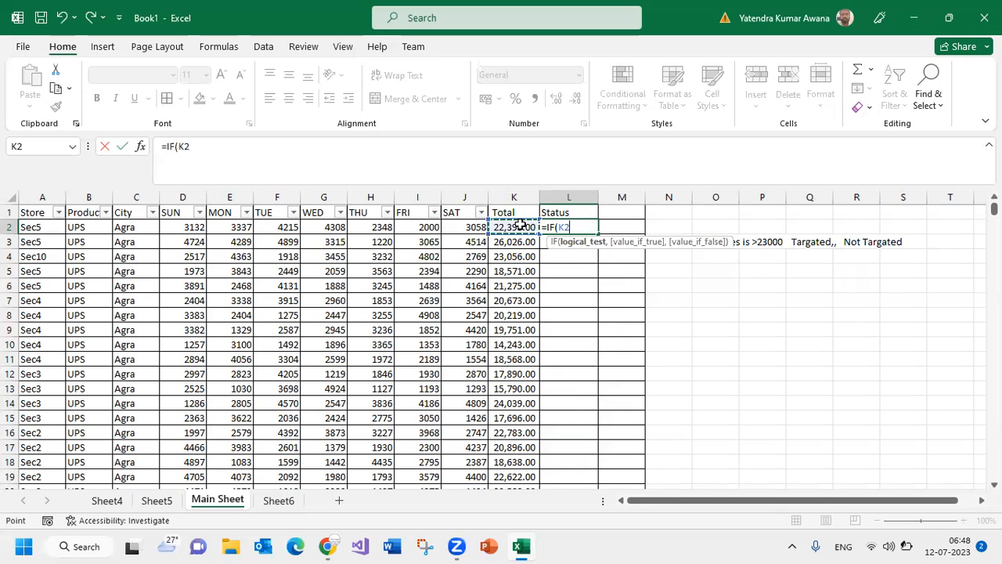
type(">")
type("23000")
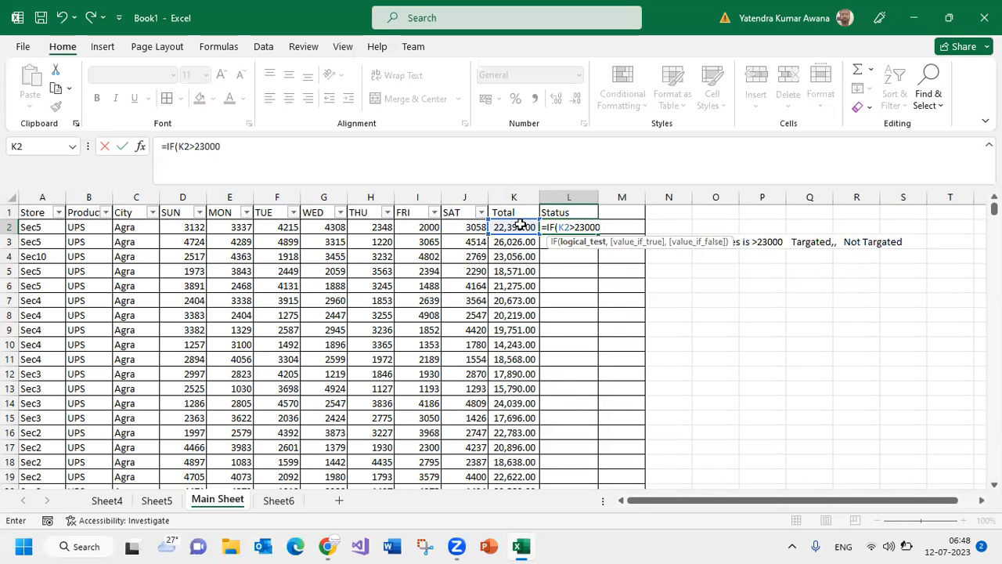
Add "Targated" as the value if true in the L2 formula
type(",")
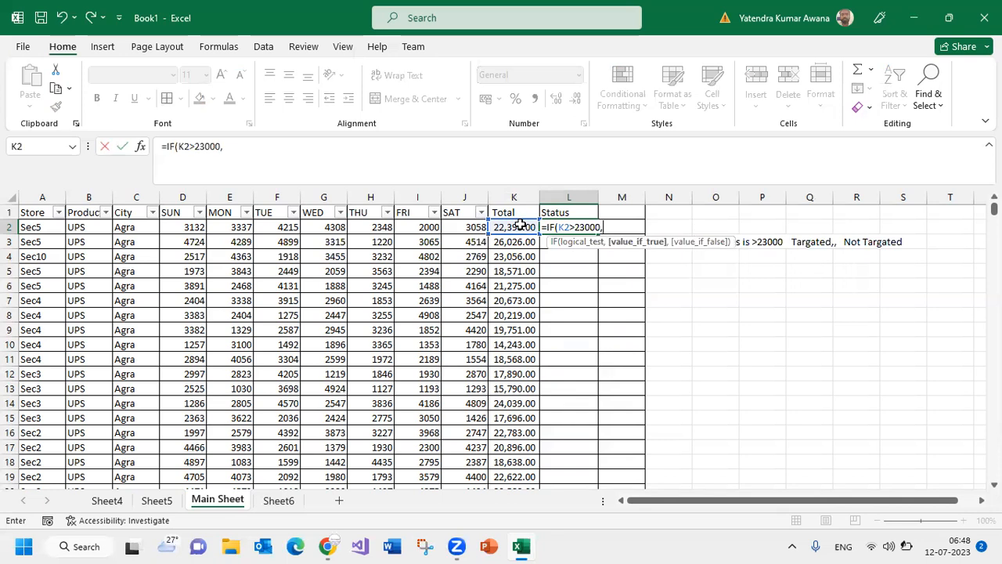
type("\"Targated")
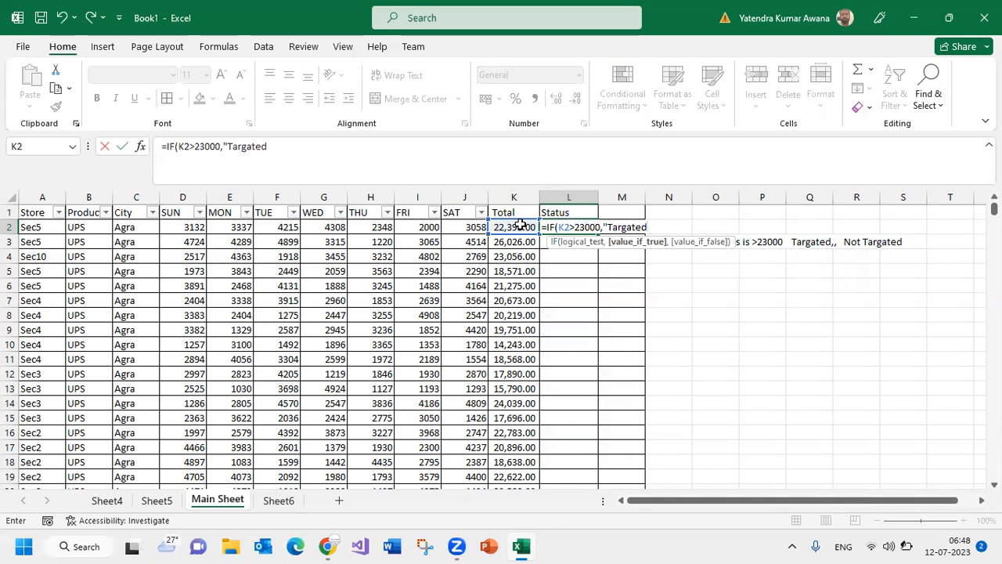
type("\"")
mouse_move(625, 249)
left_mouse_down()
mouse_move(731, 253)
mouse_move(719, 252)
left_mouse_up()
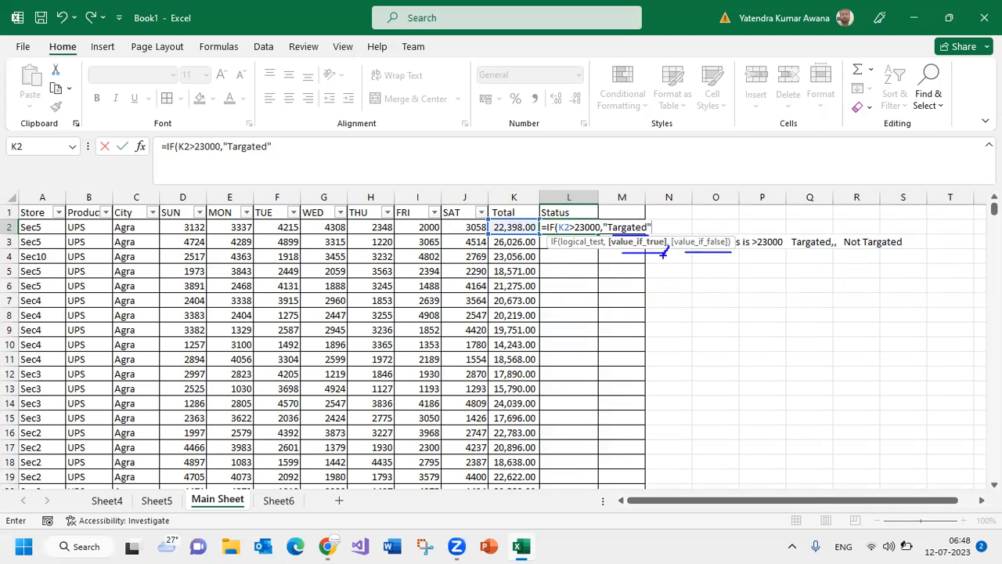
key("Escape")
left_click(282, 147)
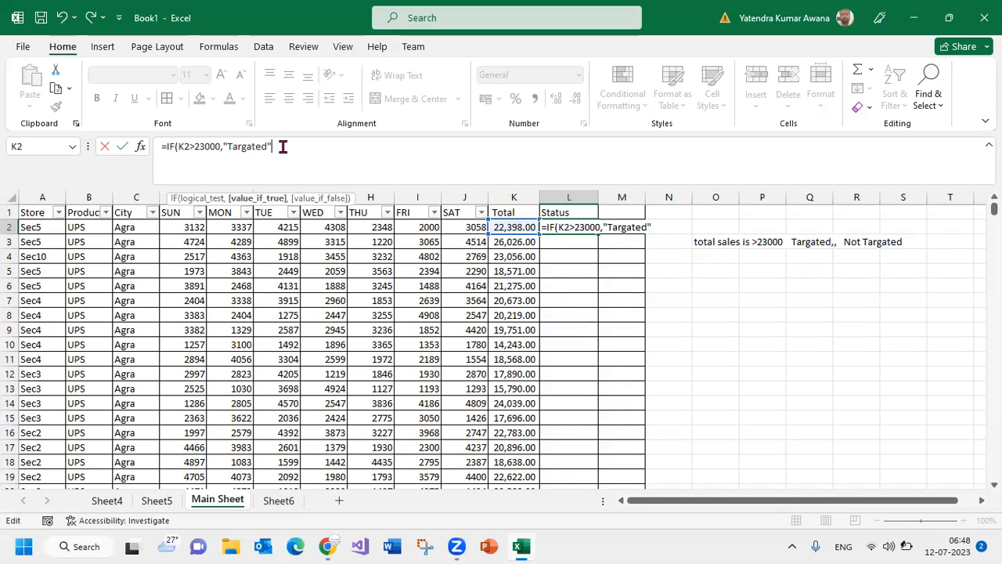
Add "Not Targated" as the value if false and complete the IF formula in L2
type(",")
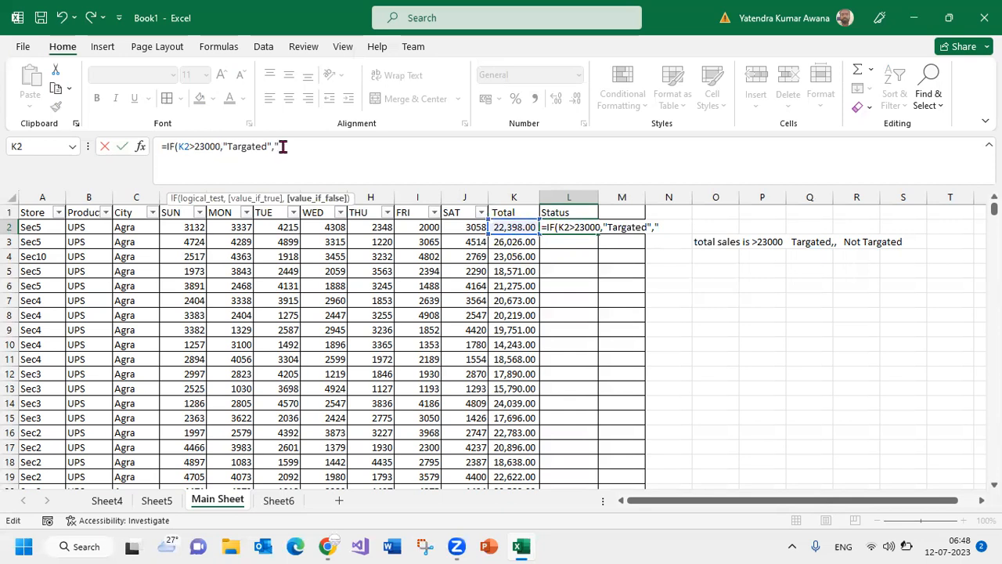
type("N")
type("ot Tara")
key("BackSpace")
type("gated")
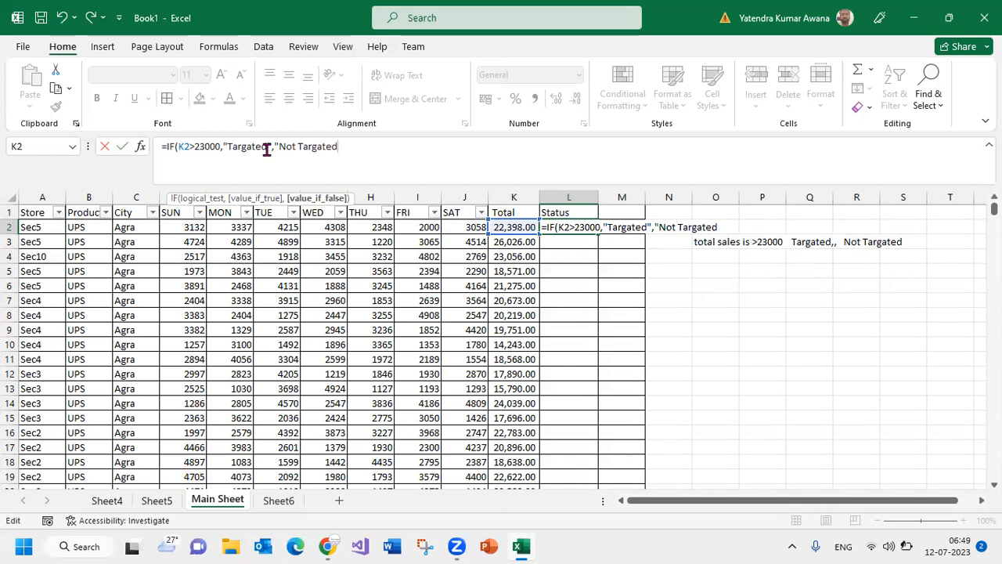
type("\")")
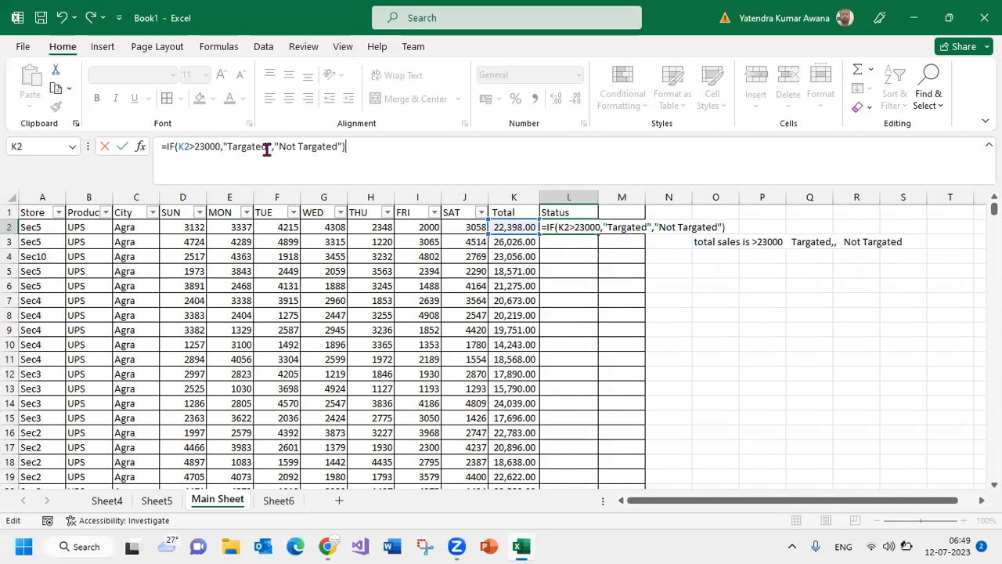
key("Return")
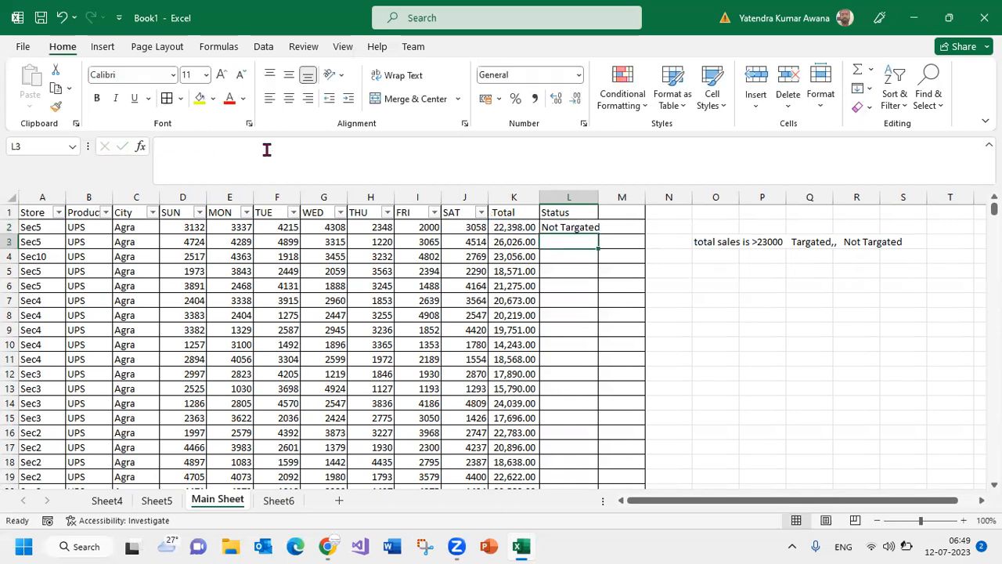
Autofit the Status column's width and fill the L2 formula down all the data rows
double_click(598, 197)
left_click(593, 227)
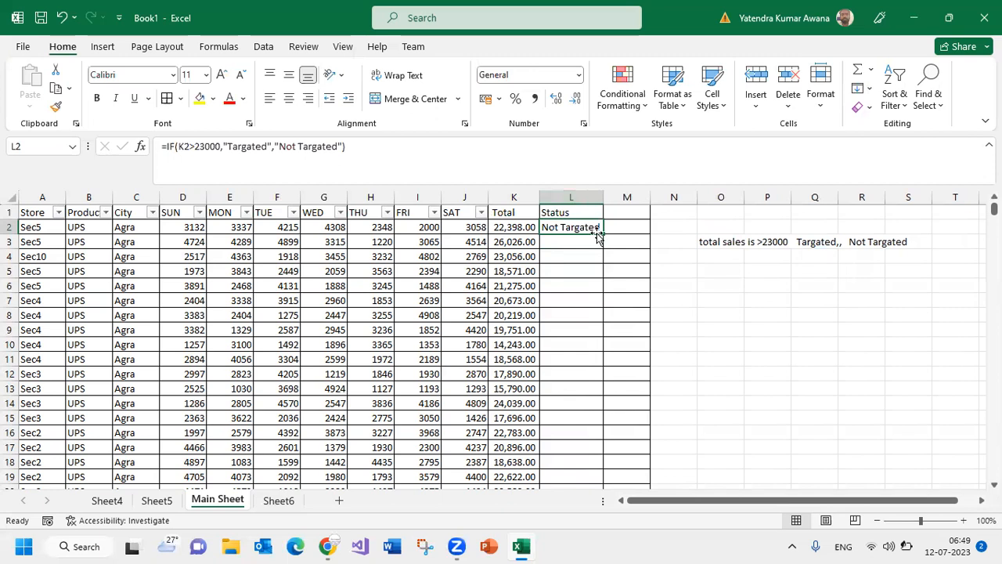
double_click(603, 234)
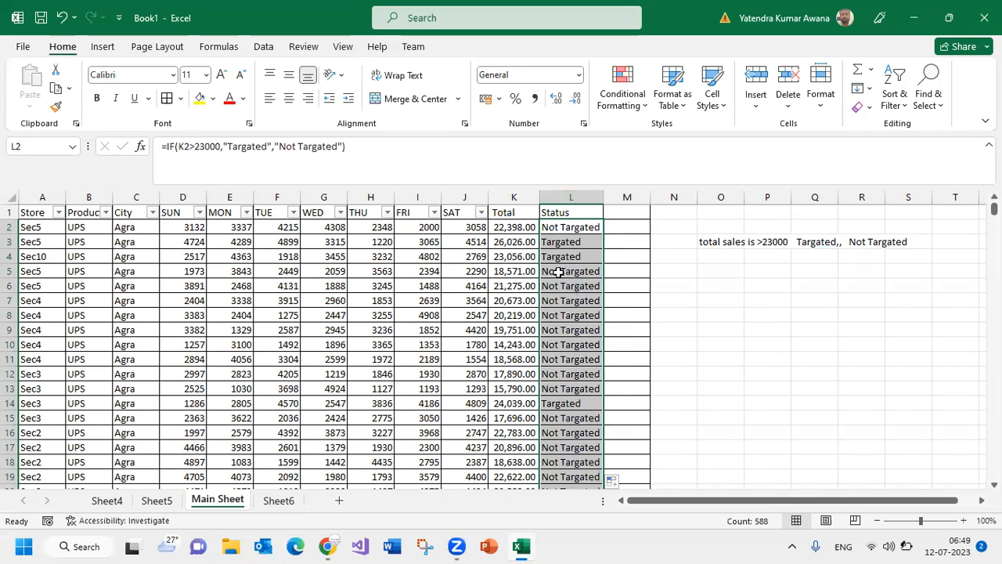
left_click(583, 319)
Highlight column L cells containing the text "Not Targated" with Light Red Fill with Dark Red Text
left_click(582, 196)
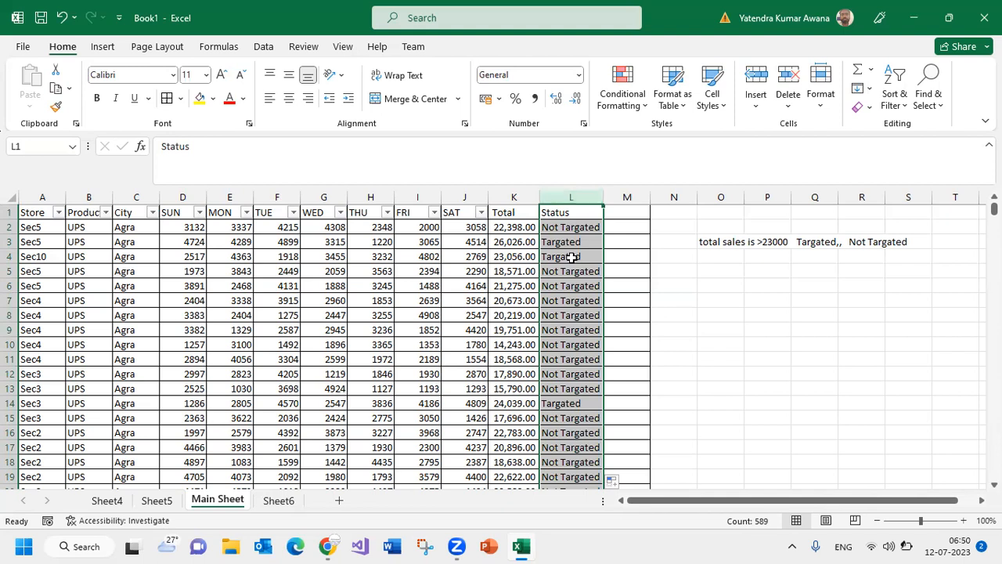
left_click(634, 105)
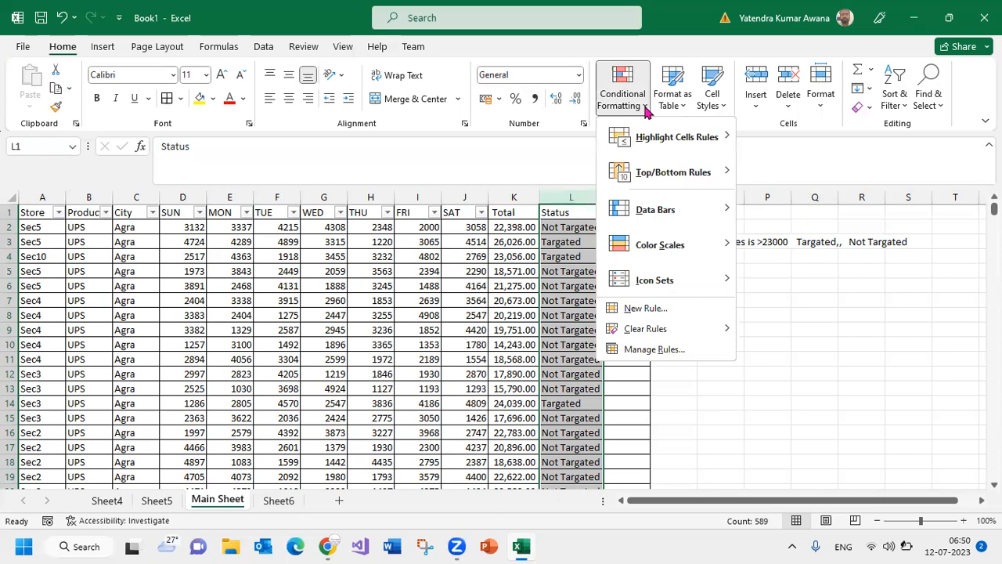
mouse_move(682, 136)
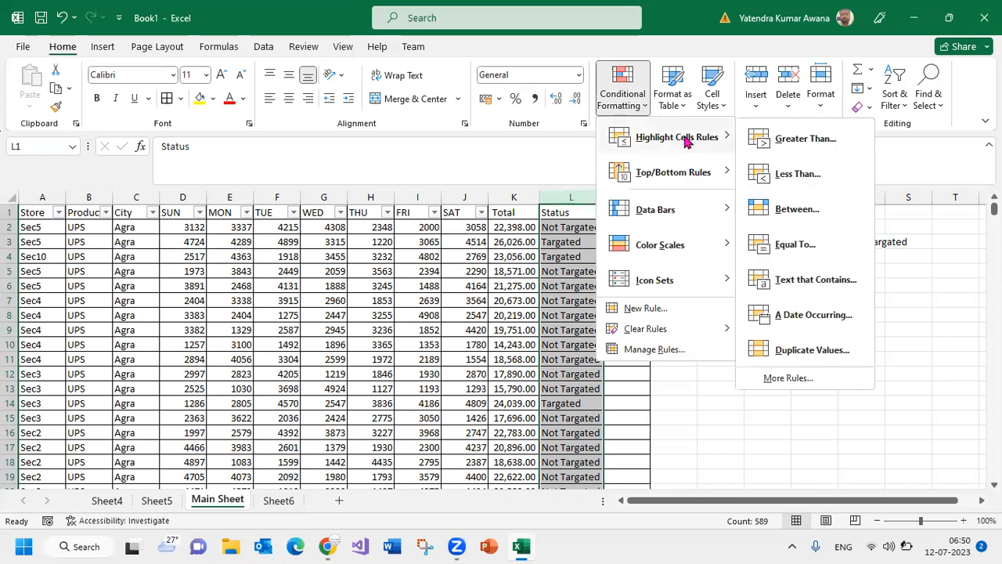
left_click(814, 288)
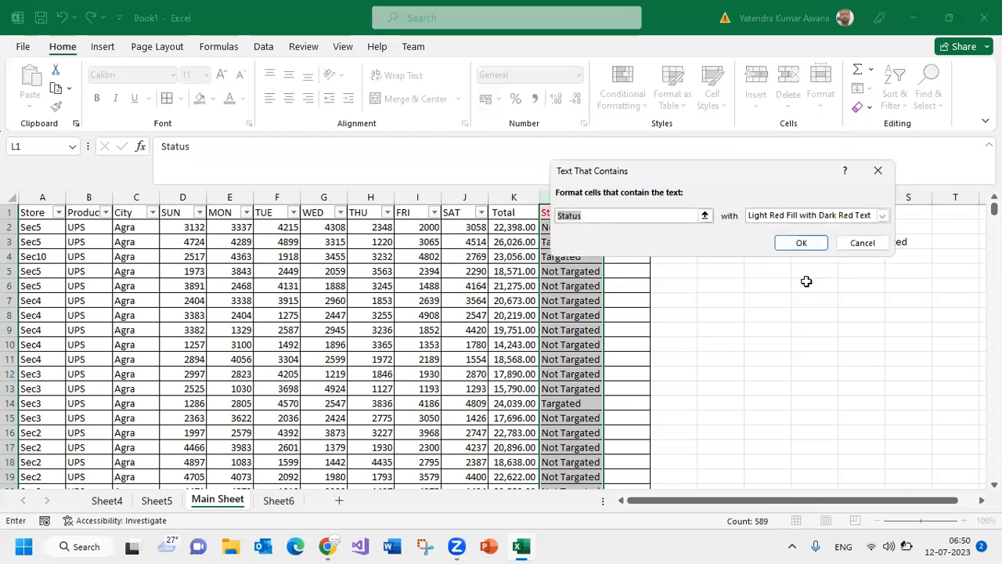
type("Not Targated")
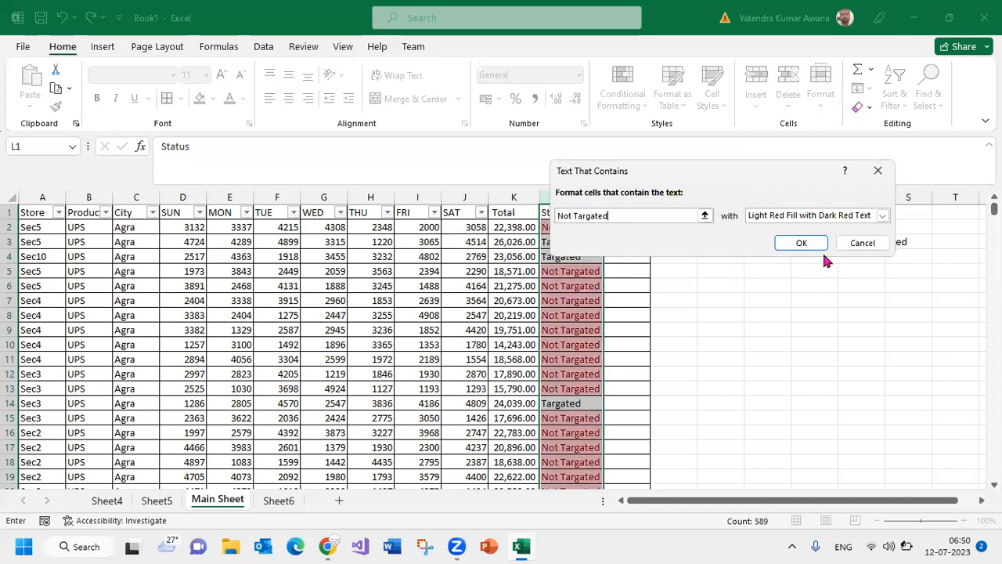
left_click(882, 216)
left_click(884, 216)
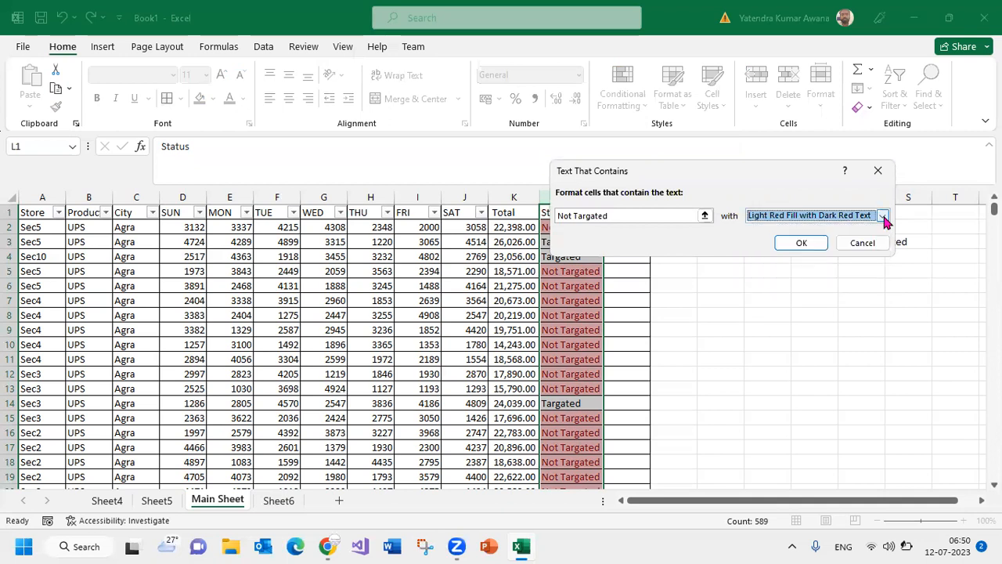
left_click(814, 245)
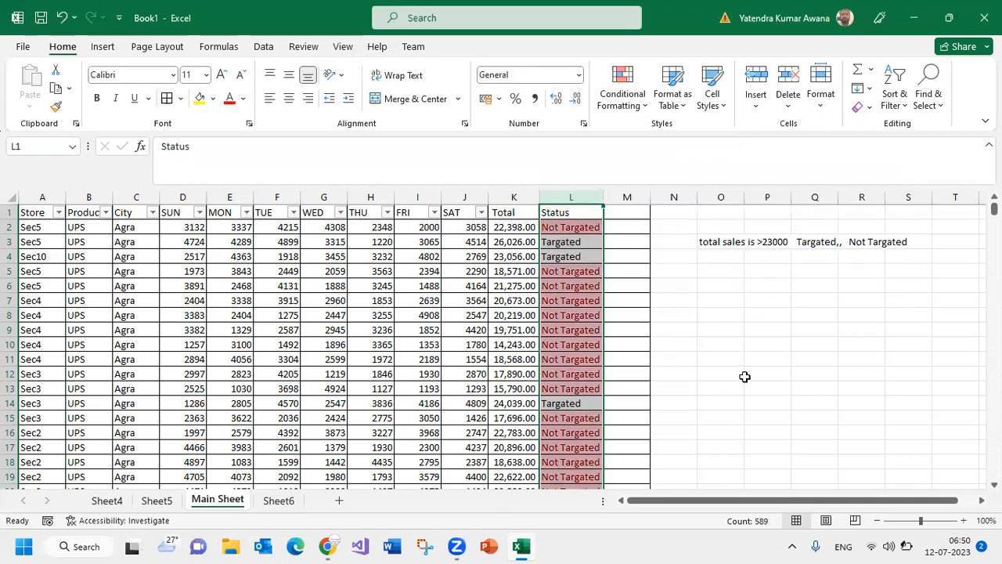
Examine the Status column's highlighting against the totals down the Agra rows of Main Sheet
scroll(744, 376, "down", 8)
scroll(744, 377, "down", 13)
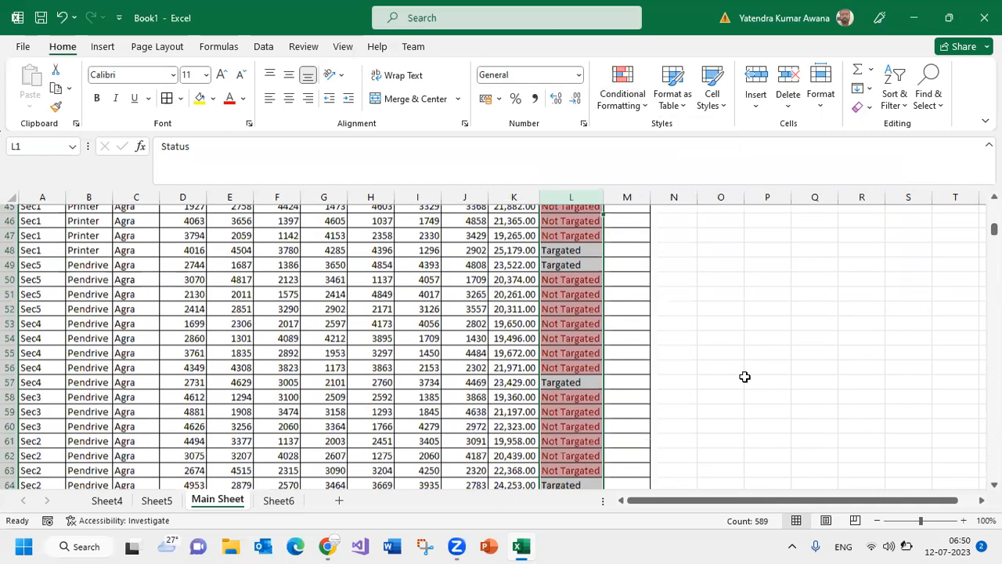
scroll(744, 377, "down", 4)
scroll(744, 376, "down", 7)
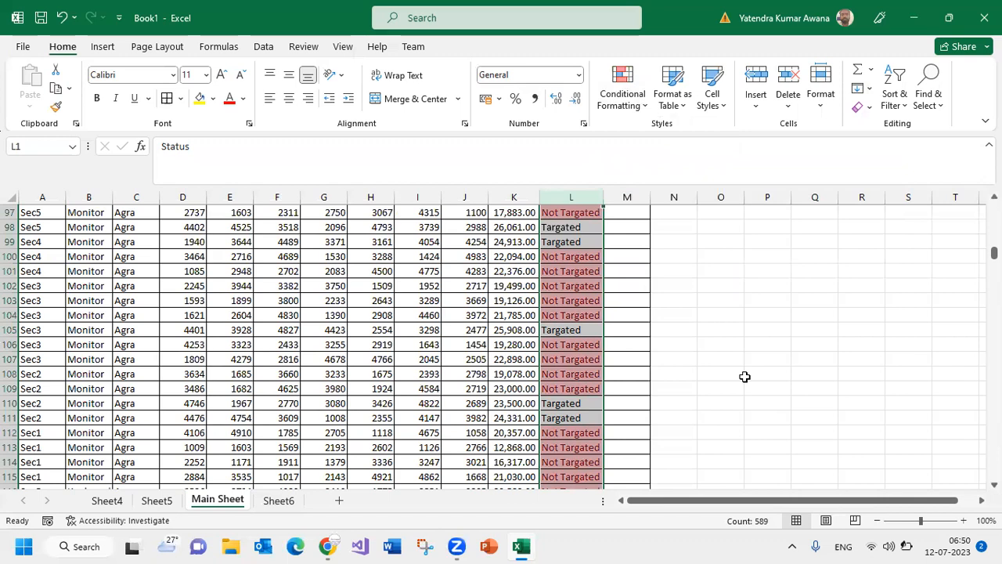
scroll(597, 386, "up", 16)
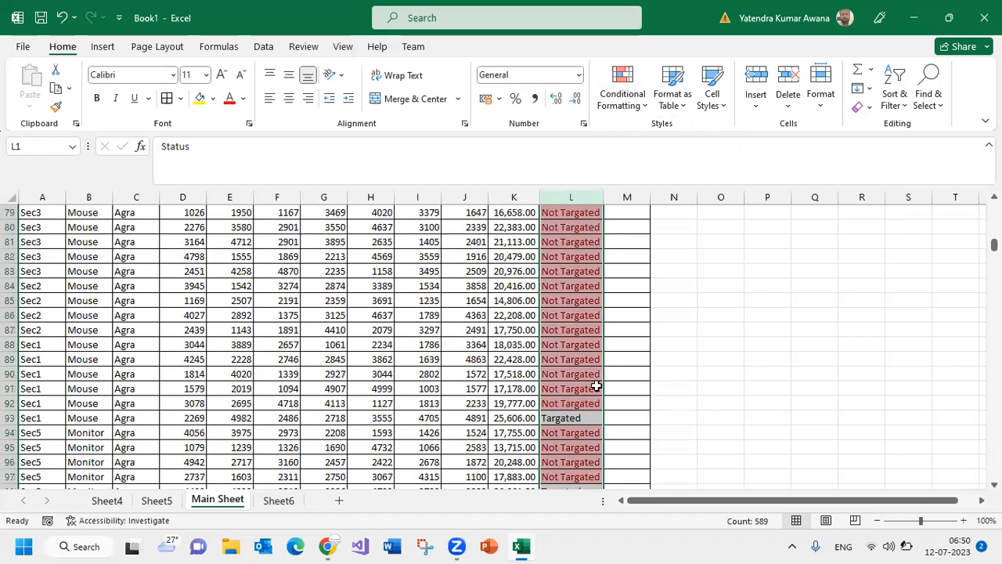
scroll(597, 386, "up", 16)
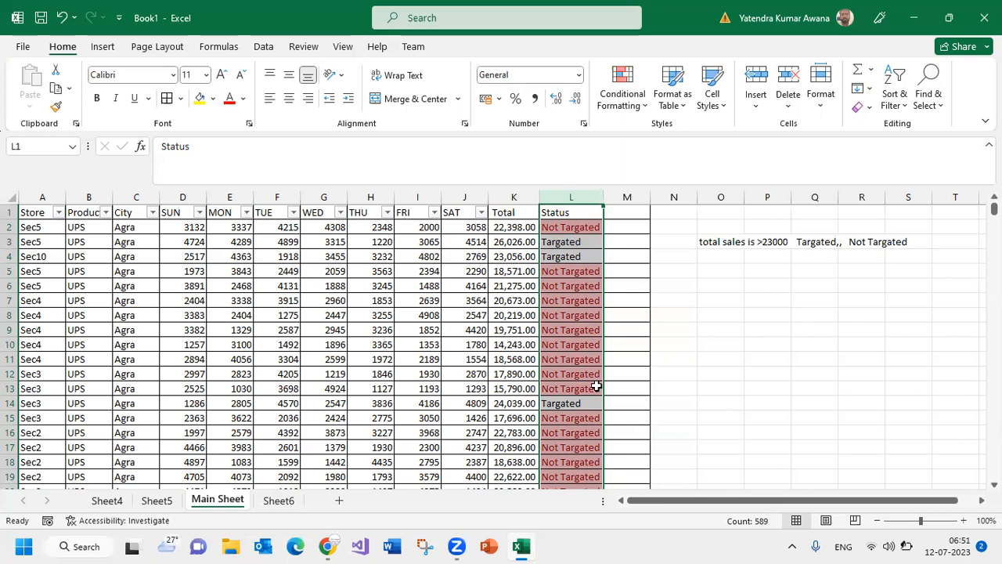
Go to Sheet6 and centre the contents of the marks table A1:I18 horizontally
left_click(280, 502)
left_click_drag(39, 212, 405, 462)
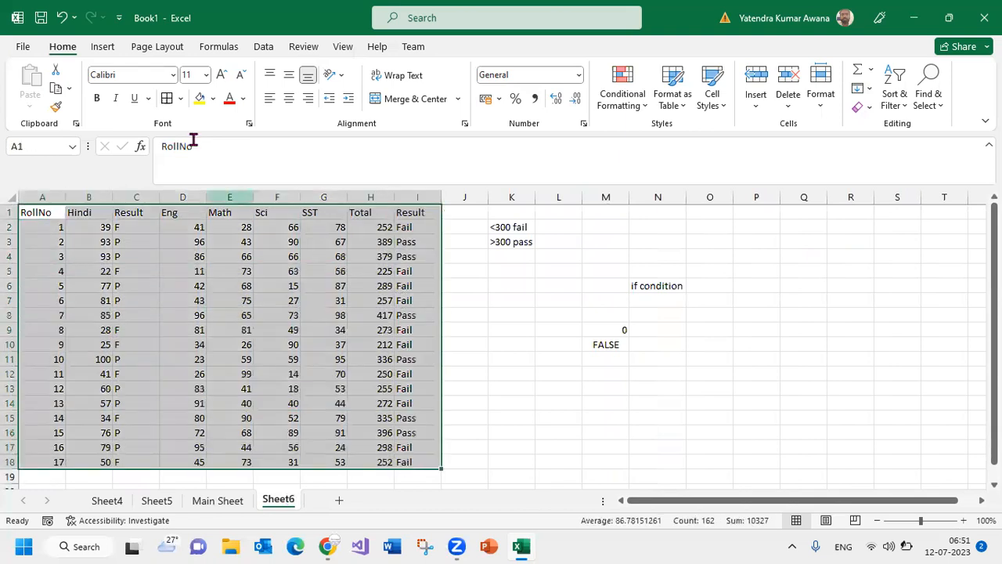
left_click(289, 98)
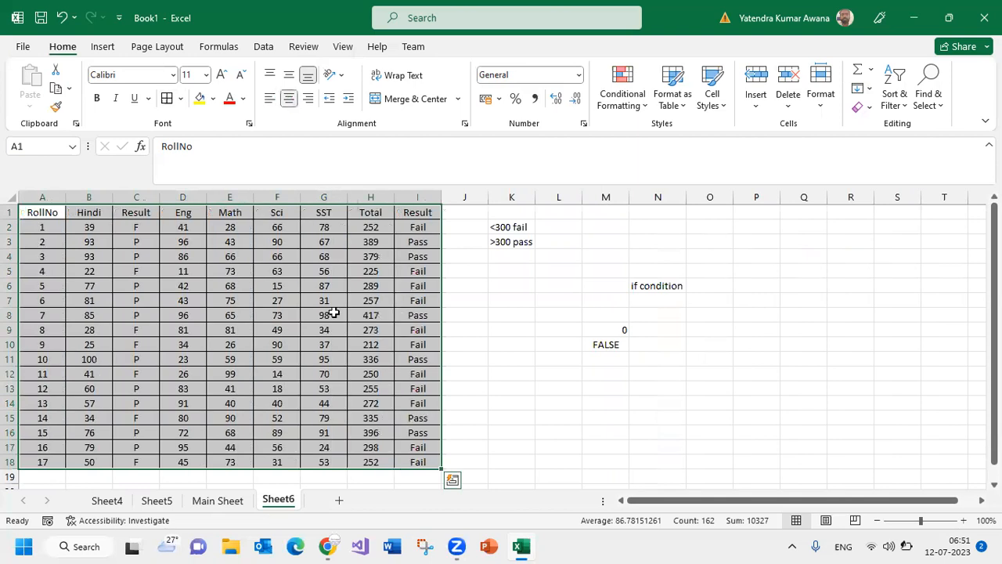
left_click(871, 74)
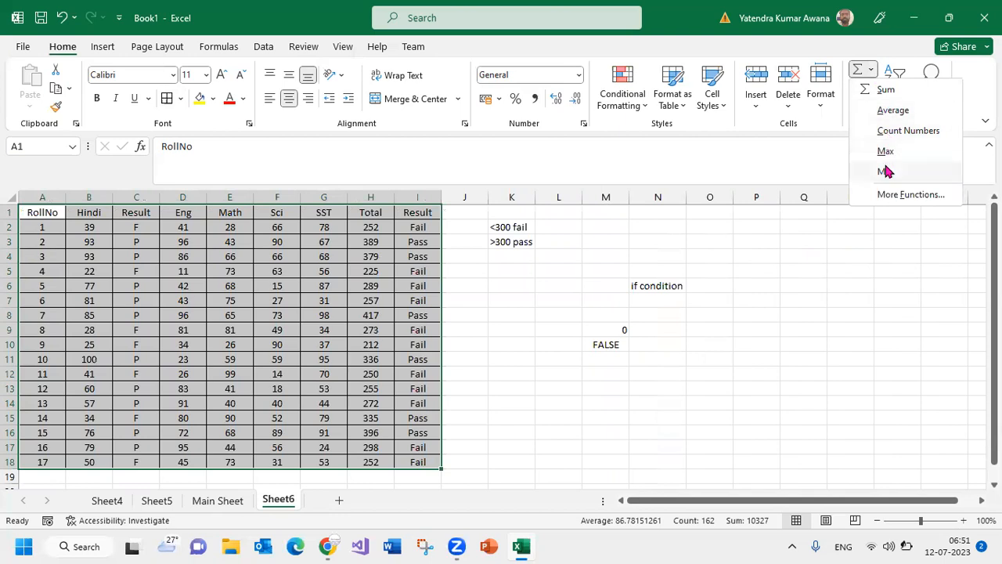
left_click(384, 345)
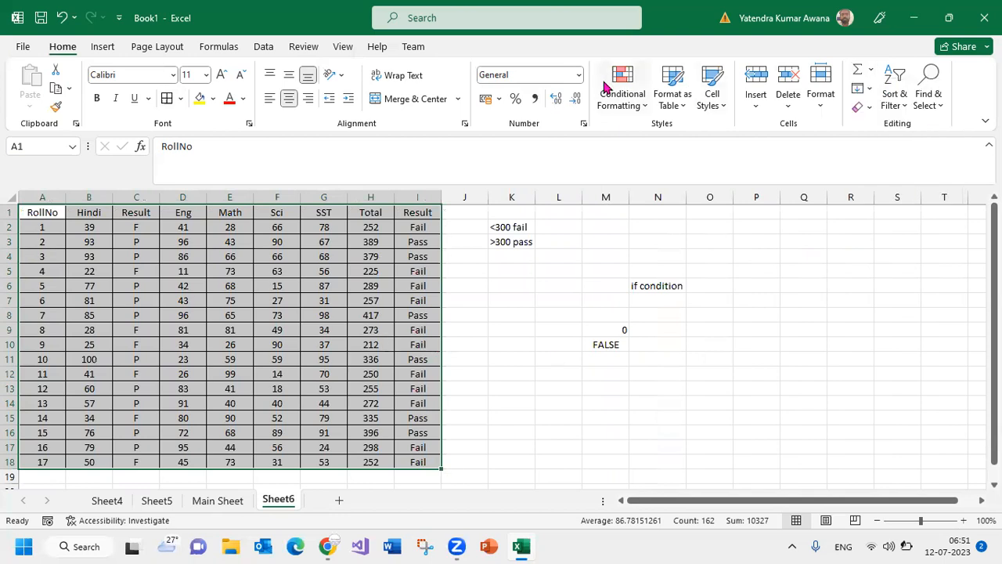